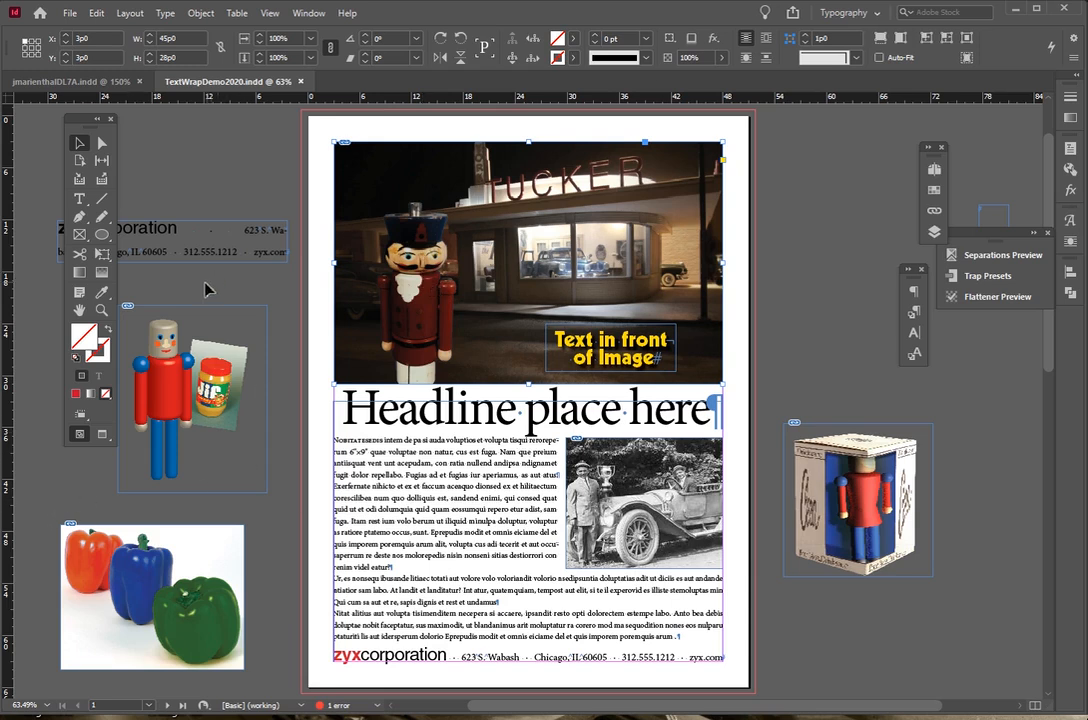
pyautogui.click(222, 189)
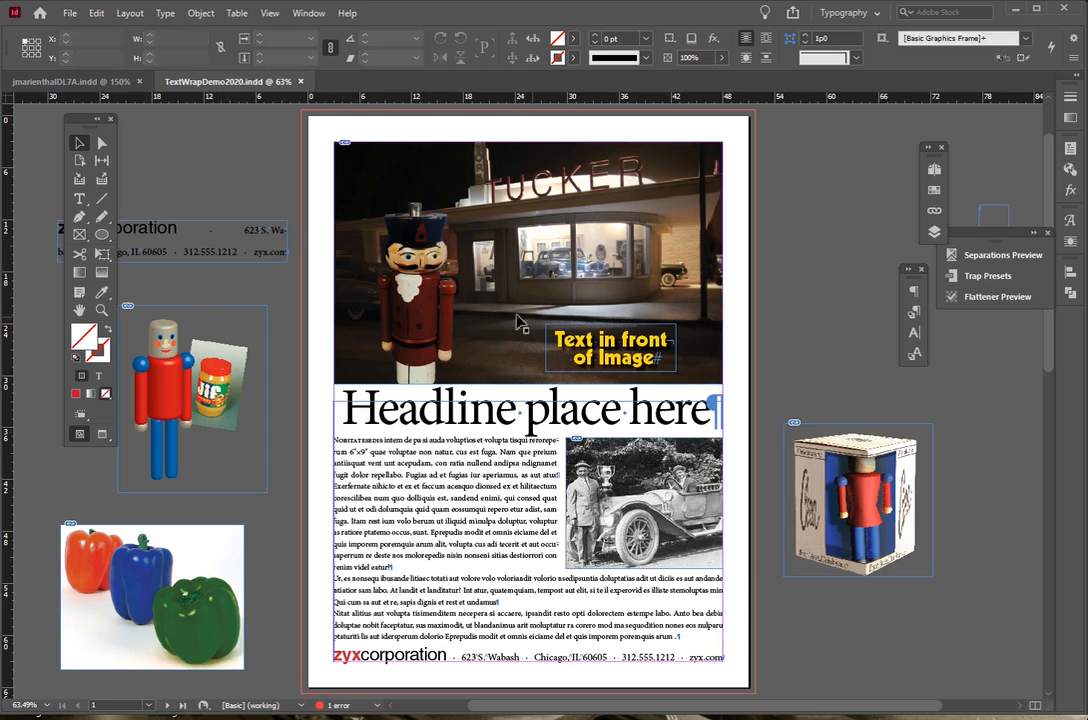
pyautogui.click(598, 352)
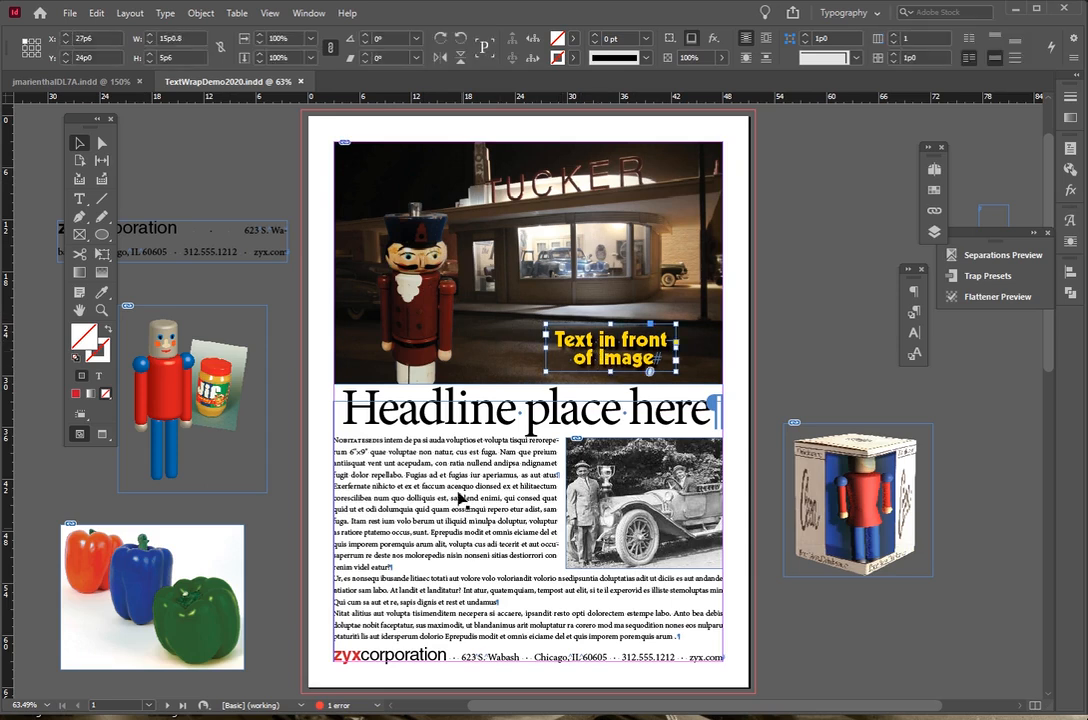
pyautogui.click(466, 450)
pyautogui.click(408, 487)
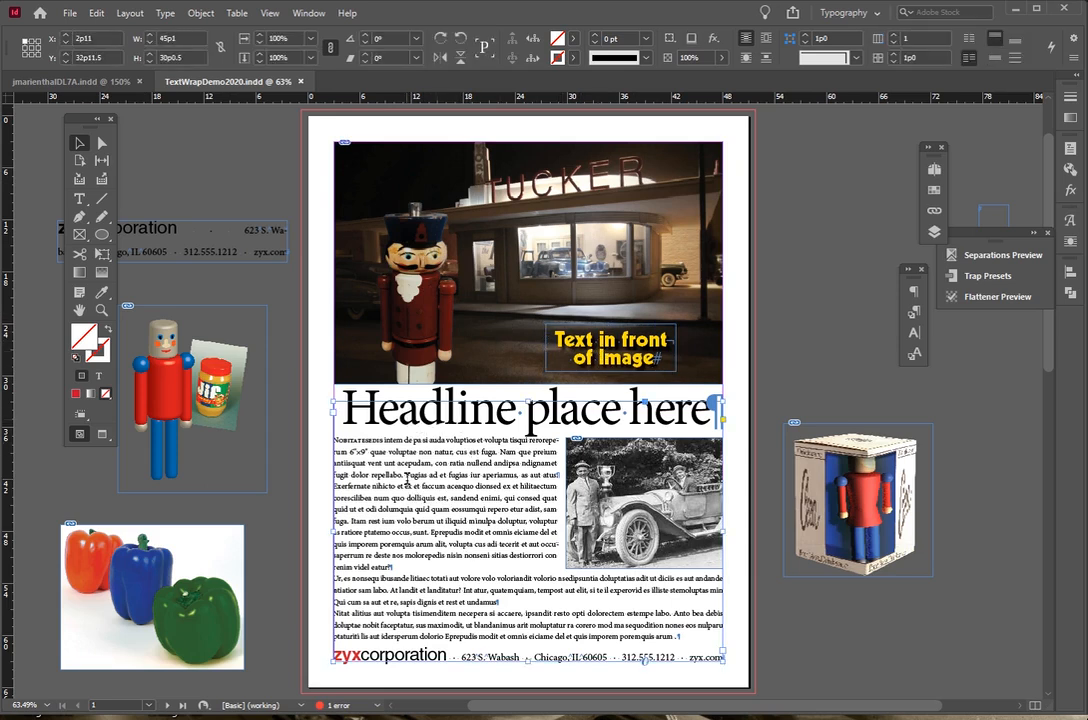
pyautogui.tripleClick(408, 477)
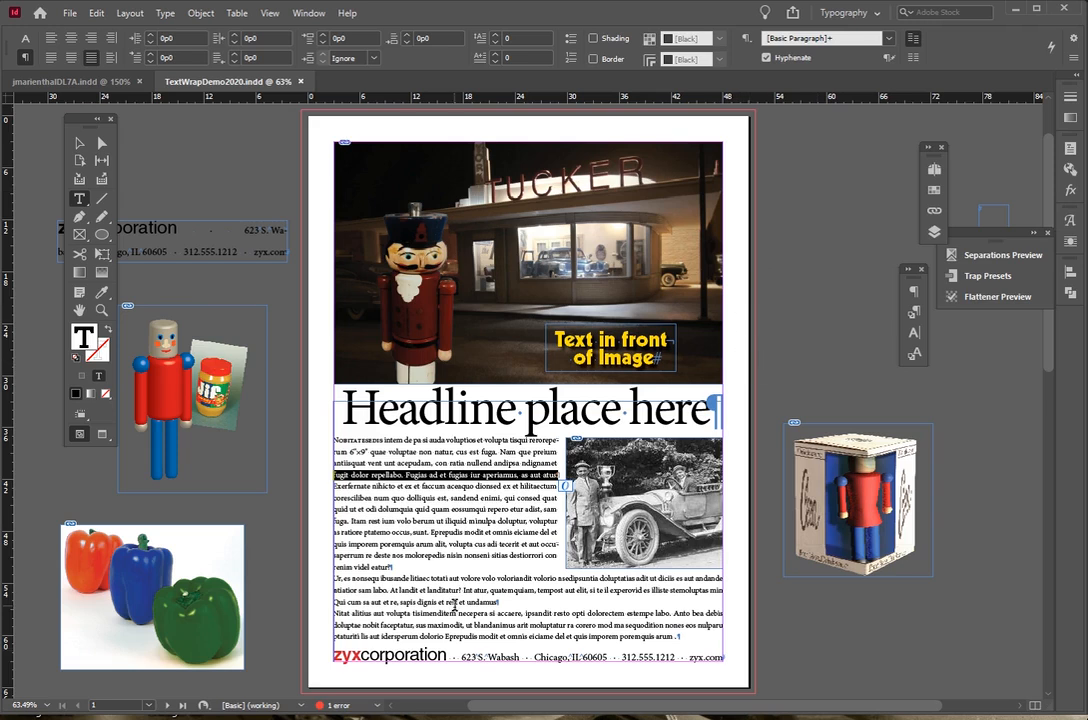
# Step: Delete the bullet and one extra space between zyxcorporation and the street address in the page 1 footer line
pyautogui.scroll(-5, 493, 577)
pyautogui.scroll(1, 403, 462)
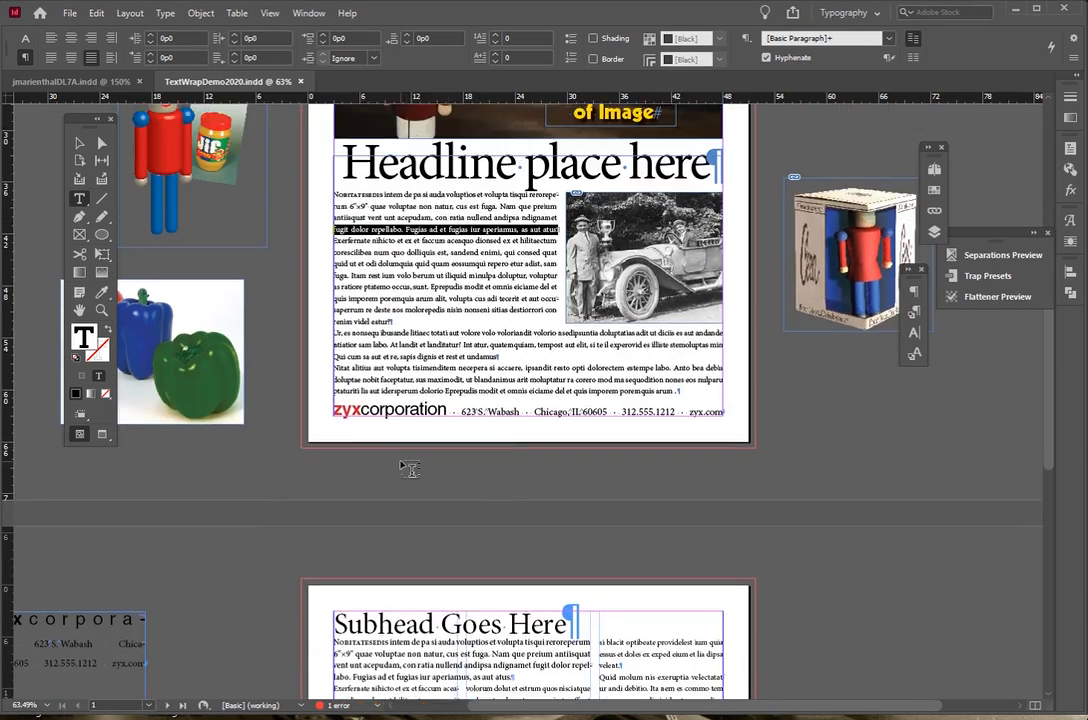
pyautogui.hotkey('ctrl', 'space')
pyautogui.moveTo(324, 368); pyautogui.dragTo(783, 496)
pyautogui.moveTo(85, 127); pyautogui.dragTo(49, 195)
pyautogui.click(43, 378)
pyautogui.moveTo(233, 287); pyautogui.dragTo(296, 348)
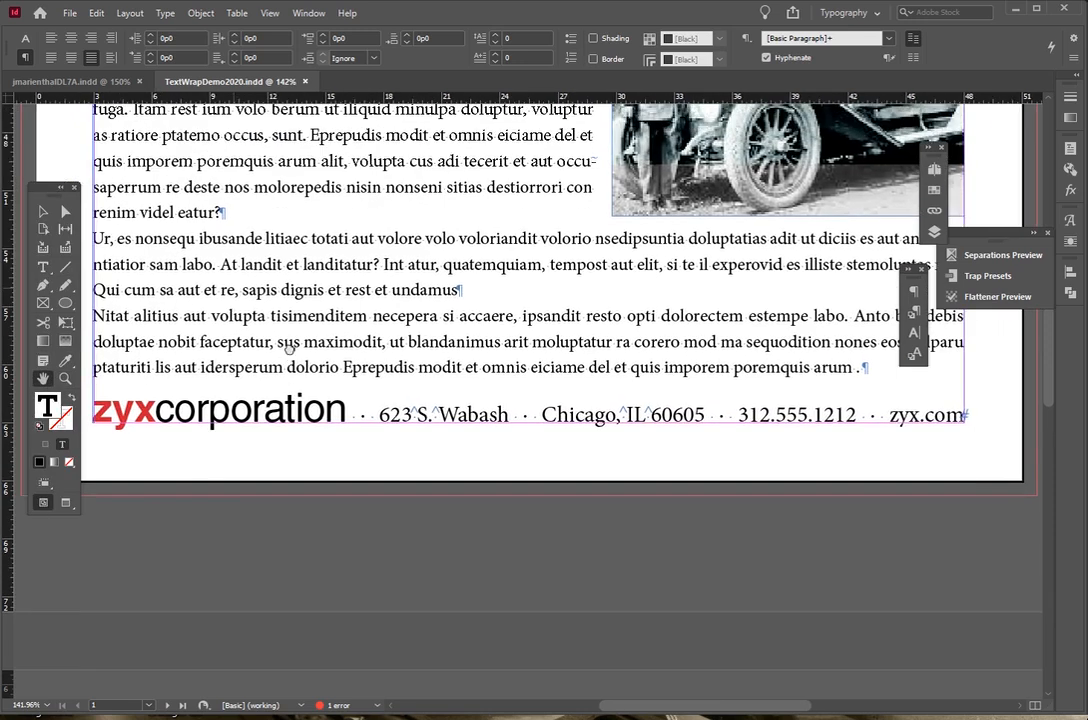
pyautogui.click(43, 267)
pyautogui.moveTo(355, 417); pyautogui.dragTo(388, 418)
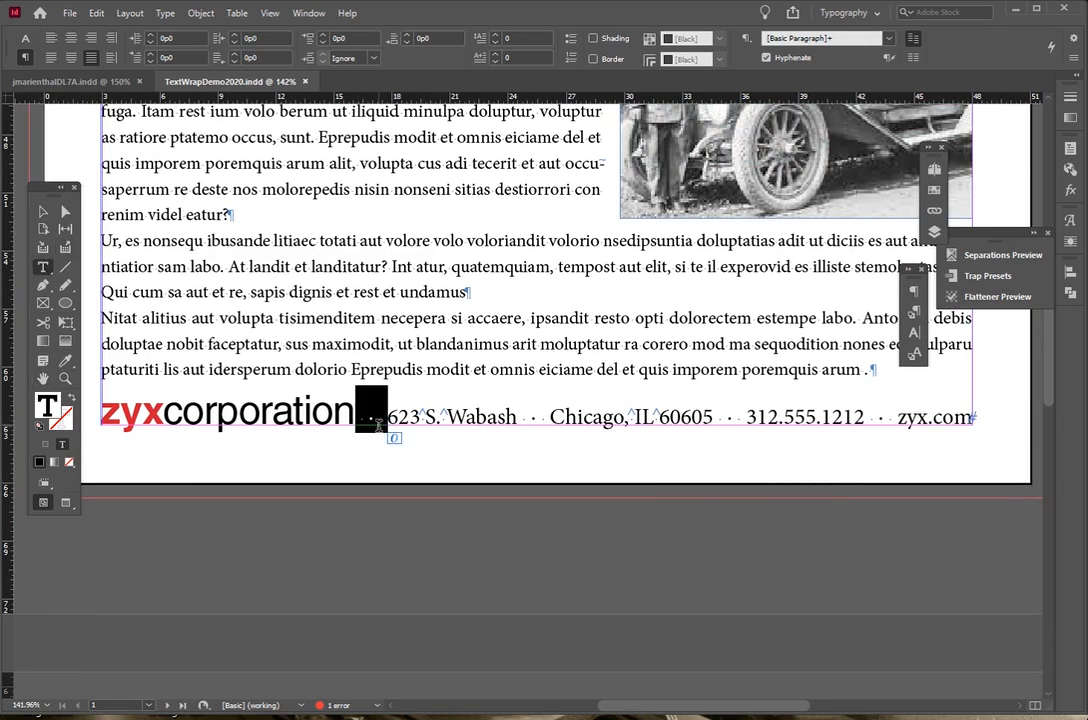
pyautogui.click(374, 416)
pyautogui.press('BackSpace')
pyautogui.press('BackSpace')
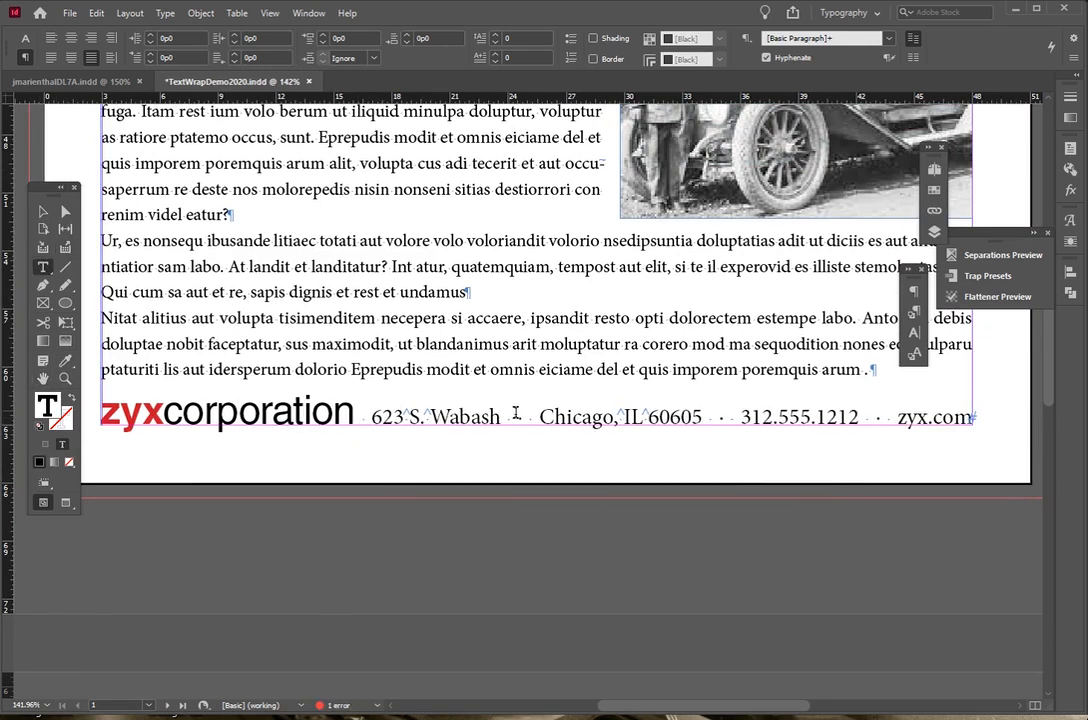
# Step: Remove the remaining bullets from the footer line, keeping one space between the street, city, phone number and web address
pyautogui.click(523, 418)
pyautogui.press('BackSpace')
pyautogui.press('BackSpace')
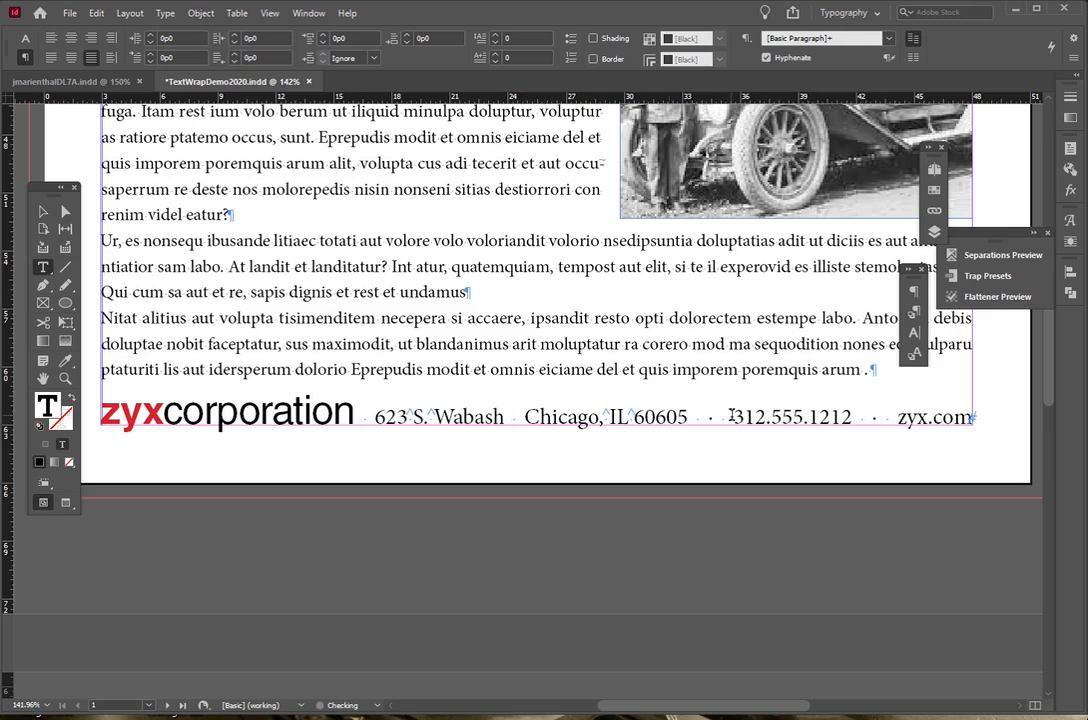
pyautogui.click(711, 418)
pyautogui.press('BackSpace')
pyautogui.press('Delete')
pyautogui.click(874, 418)
pyautogui.press('BackSpace')
pyautogui.press('BackSpace')
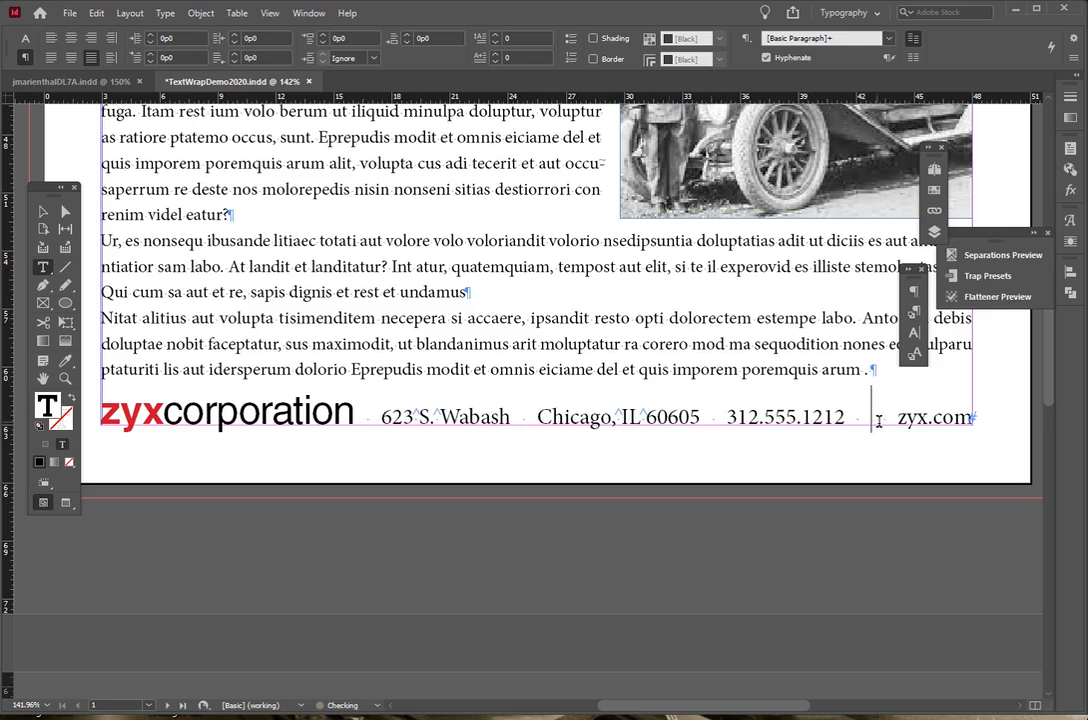
# Step: Try justifying the footer line with its last line aligned left, and restore Justify all lines
pyautogui.hotkey('ctrl', 'a')
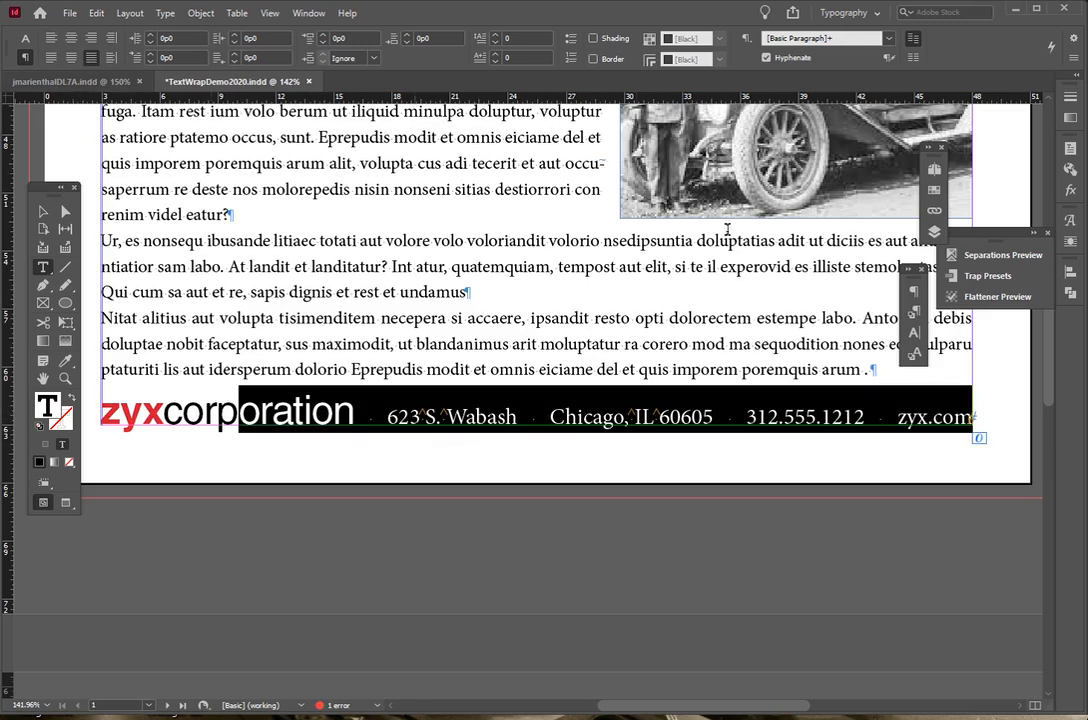
pyautogui.click(913, 291)
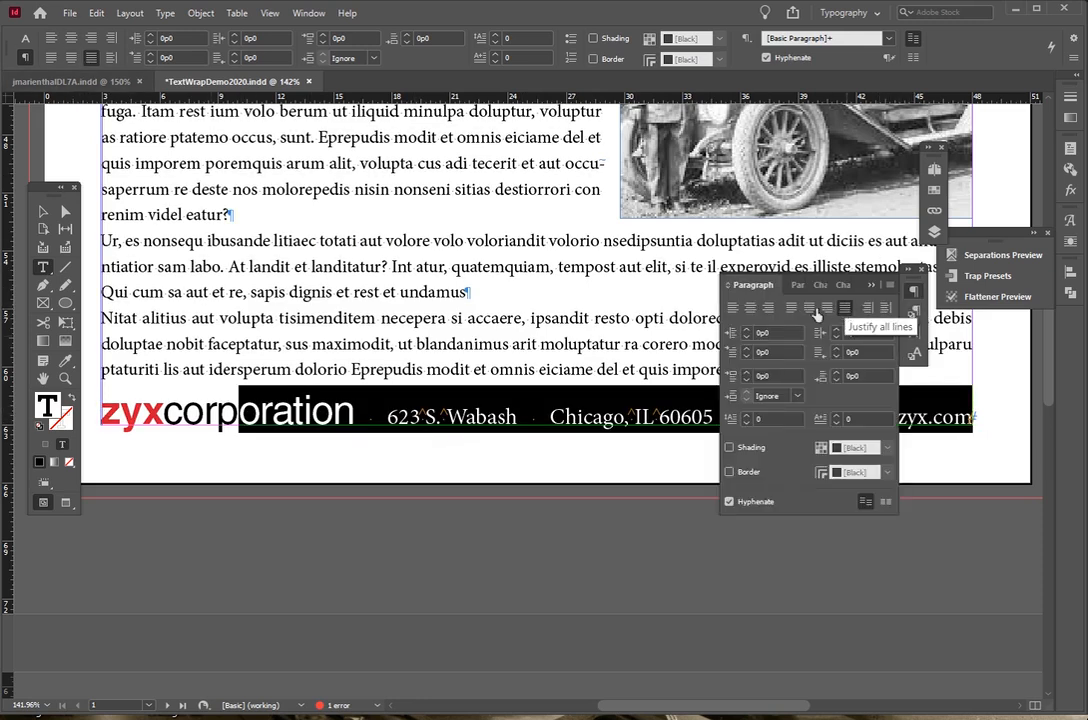
pyautogui.click(791, 308)
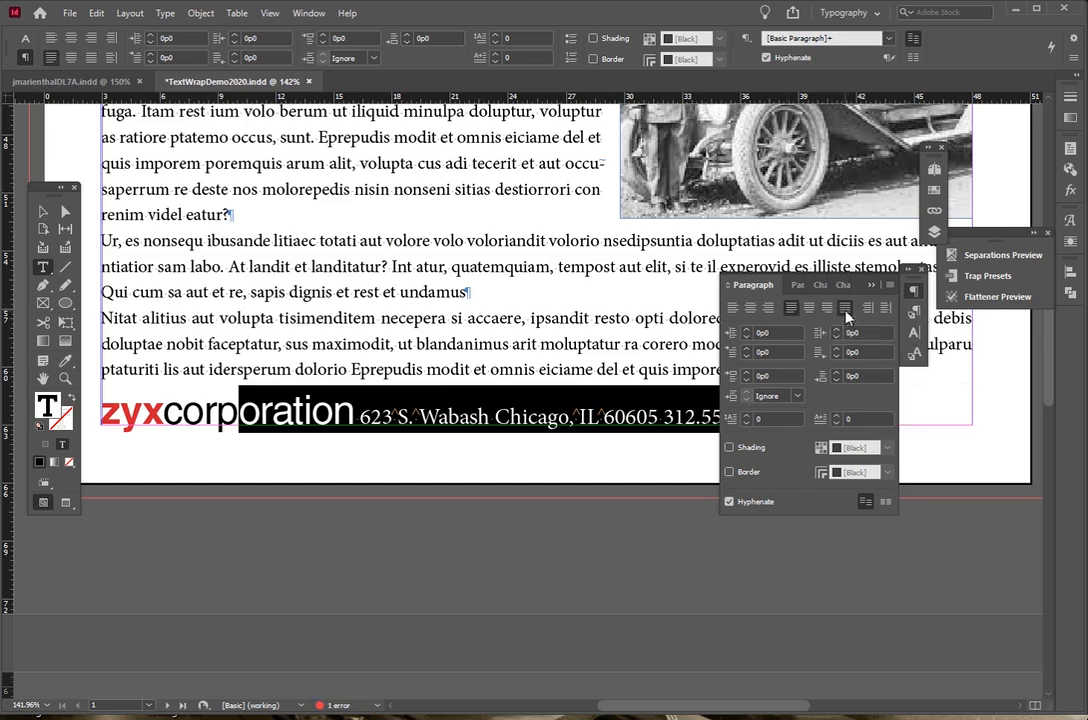
pyautogui.click(845, 308)
pyautogui.click(872, 286)
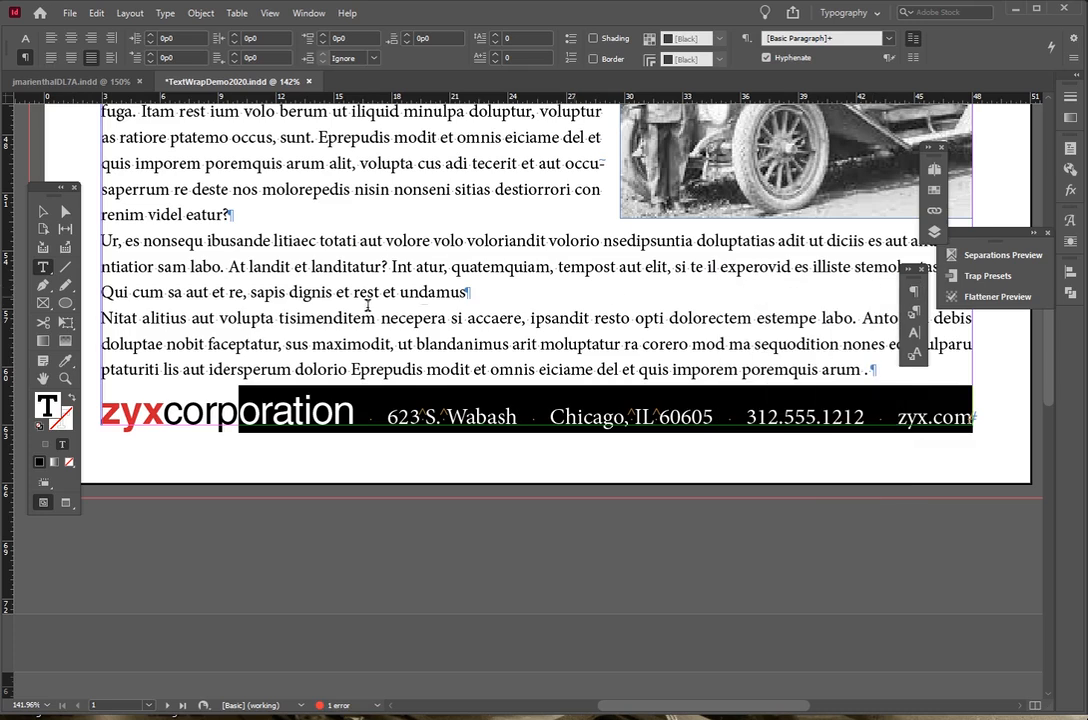
# Step: Replace the nonbreaking spaces before and after "S." in the footer's street address with ordinary spaces
pyautogui.click(388, 407)
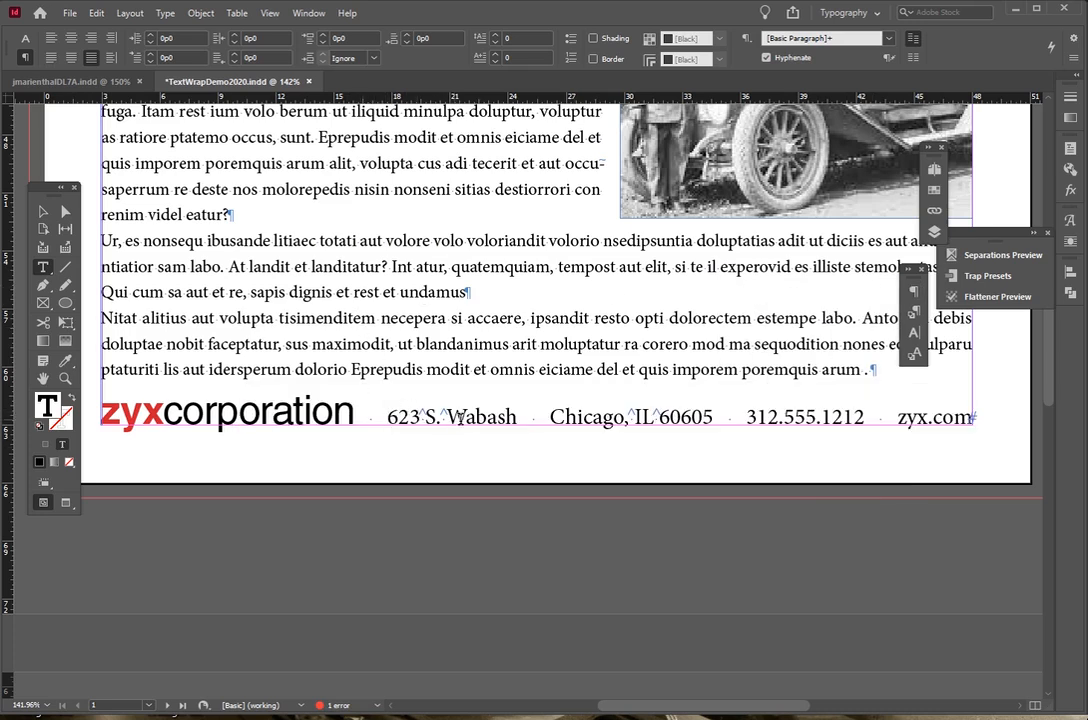
pyautogui.click(65, 378)
pyautogui.moveTo(370, 393); pyautogui.dragTo(572, 458)
pyautogui.press('t')
pyautogui.moveTo(283, 366); pyautogui.dragTo(262, 340)
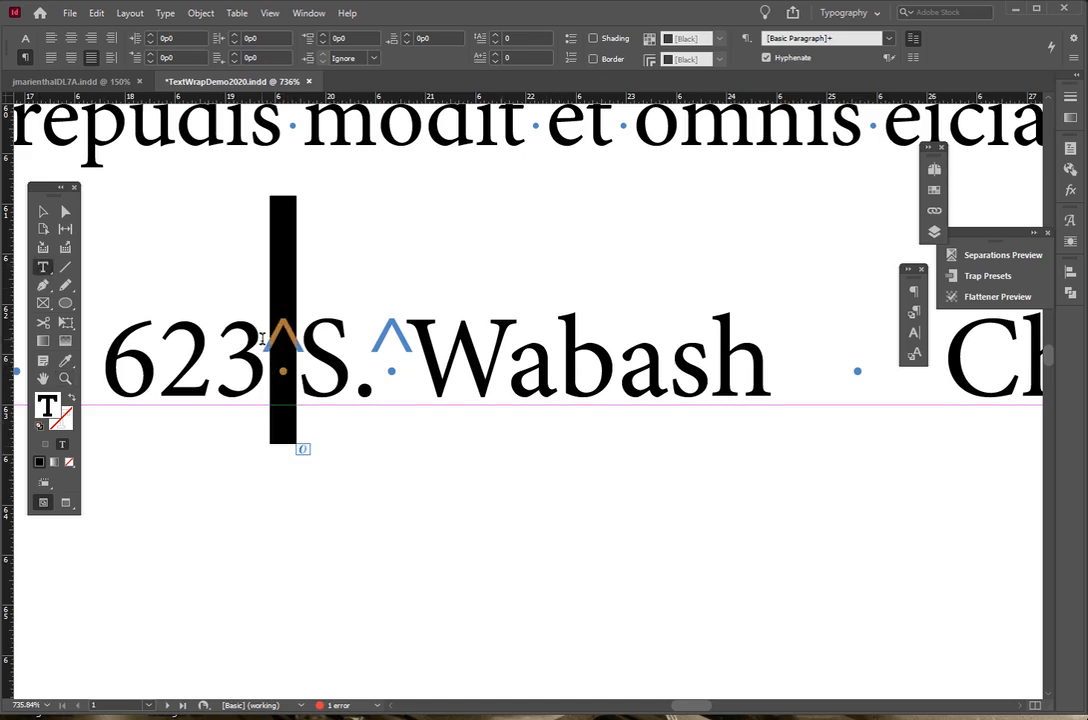
pyautogui.click(449, 348)
pyautogui.press('Delete')
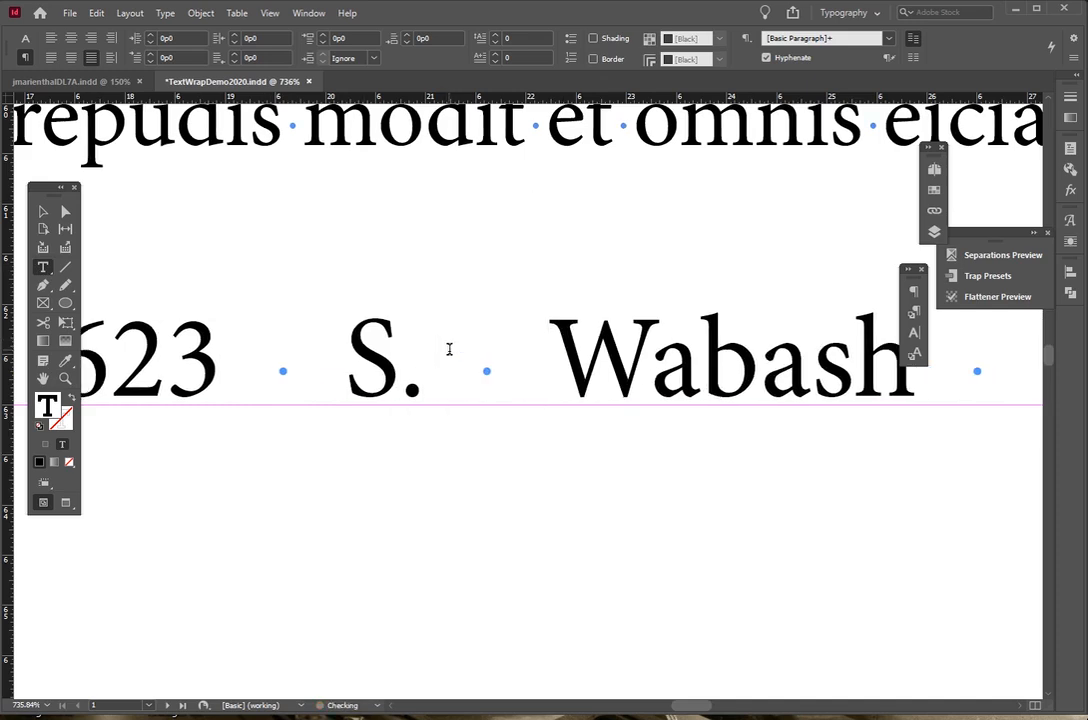
# Step: Replace the ordinary spaces after and before "S." in the street address with fixed-width nonbreaking spaces
pyautogui.press('BackSpace')
pyautogui.click(165, 13)
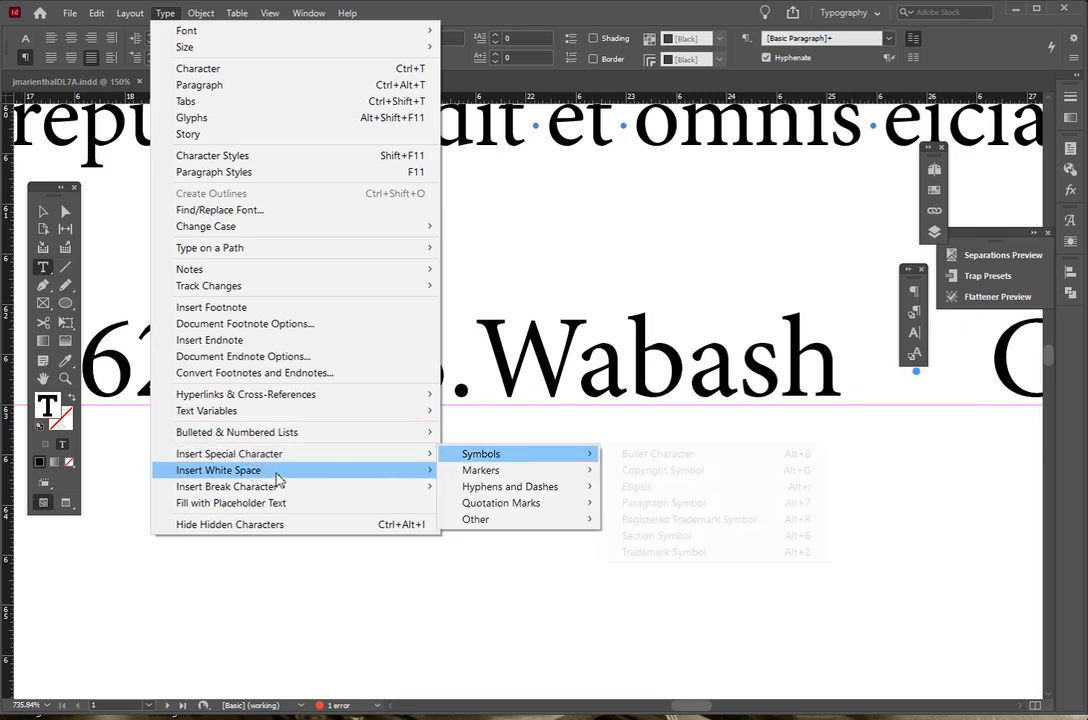
pyautogui.moveTo(276, 478)
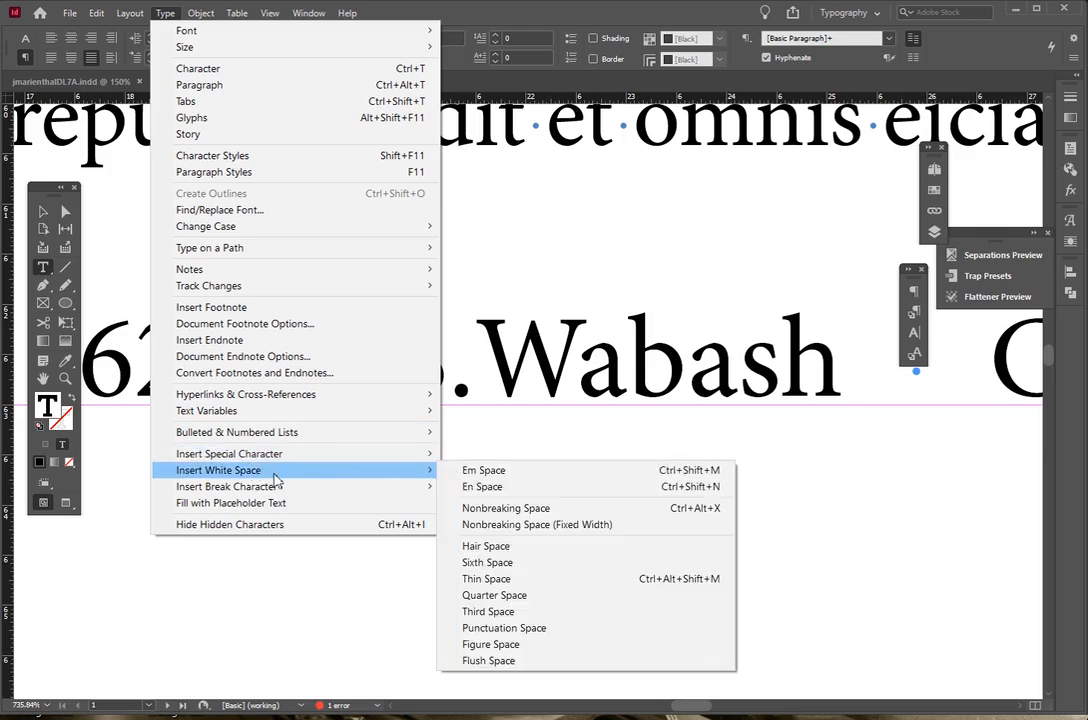
pyautogui.click(500, 527)
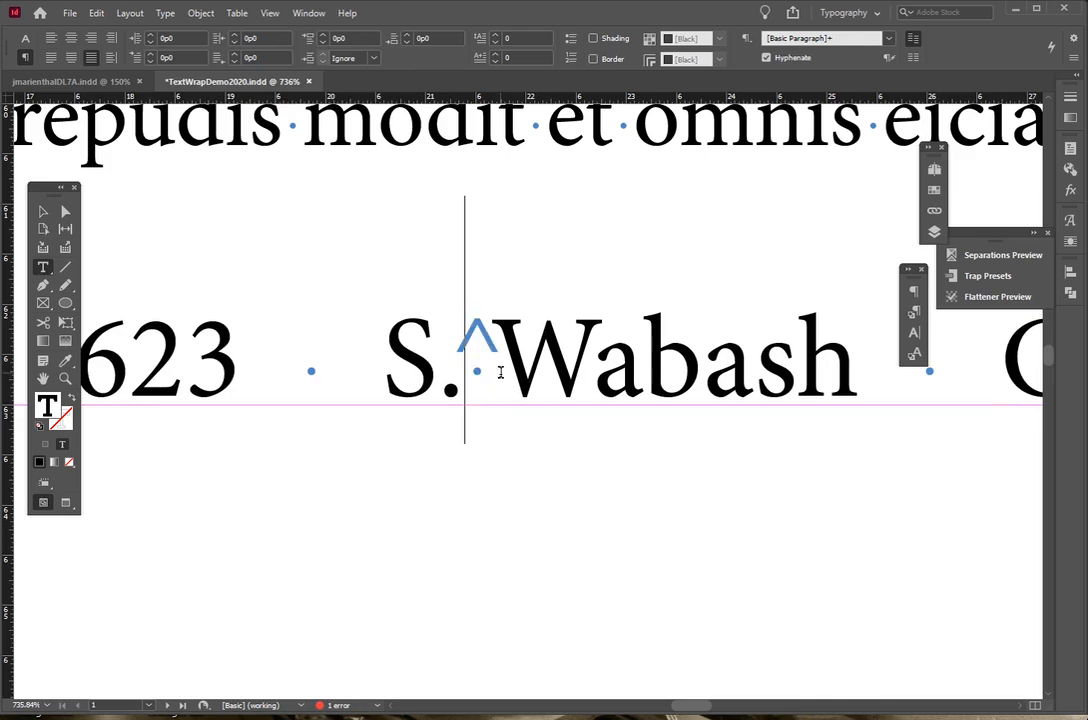
pyautogui.press('Left')
pyautogui.press('BackSpace')
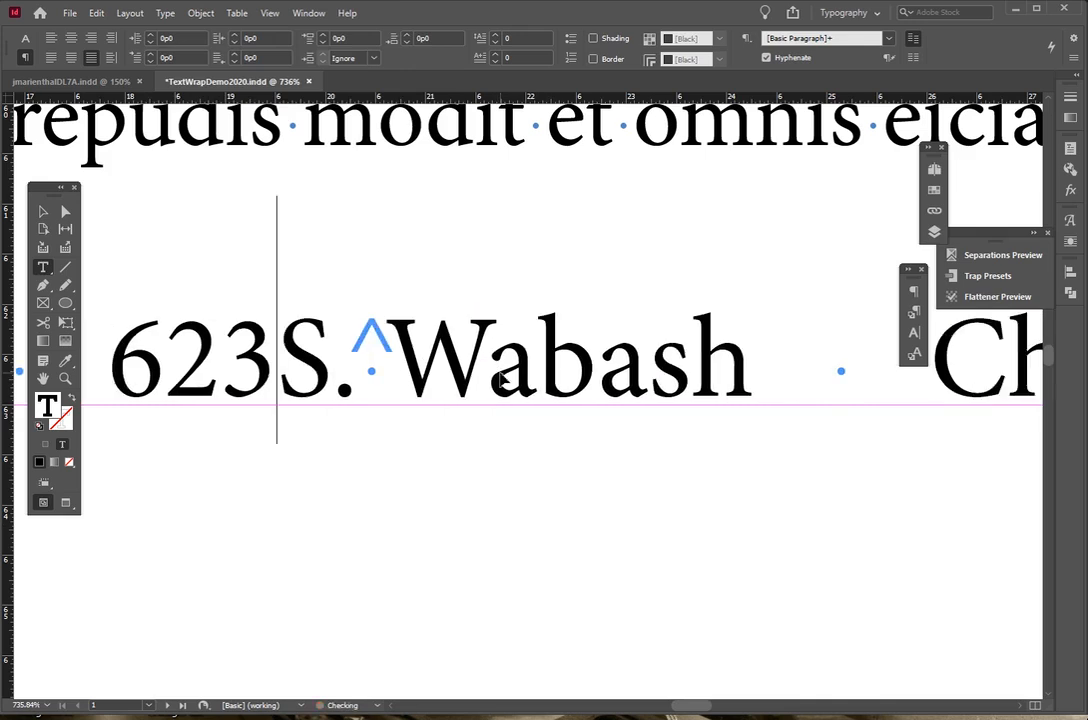
pyautogui.hotkey('ctrl', 'alt', 'x')
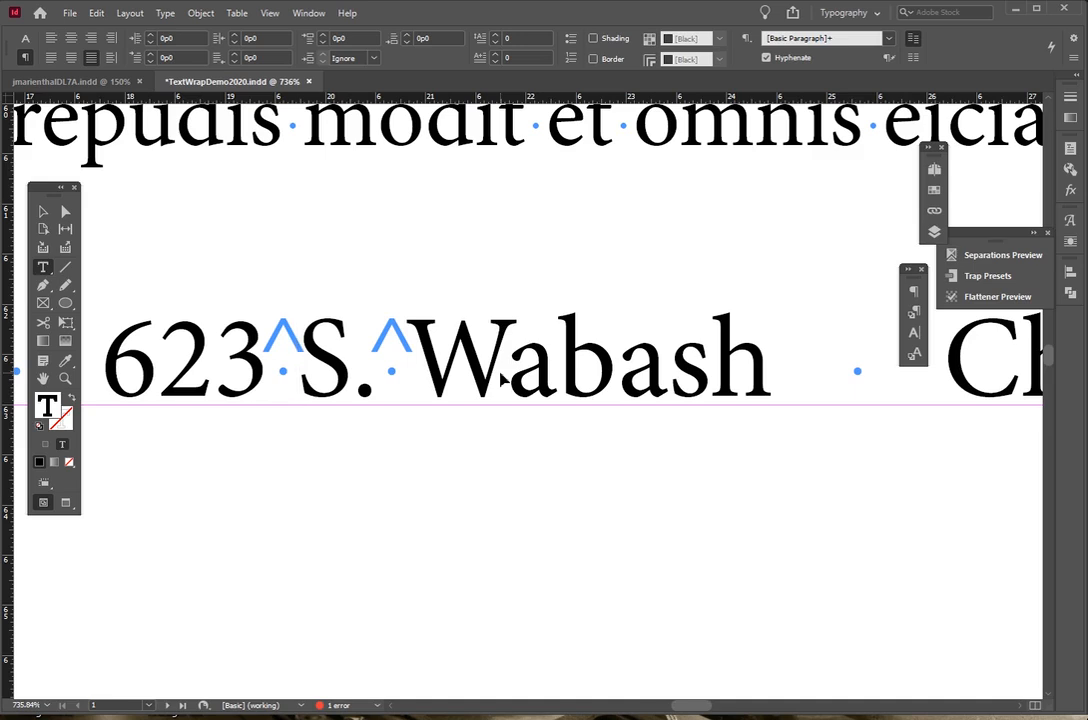
# Step: Preview the footer line without hidden characters or frame edges, with nothing selected
pyautogui.hotkey('ctrl', '0')
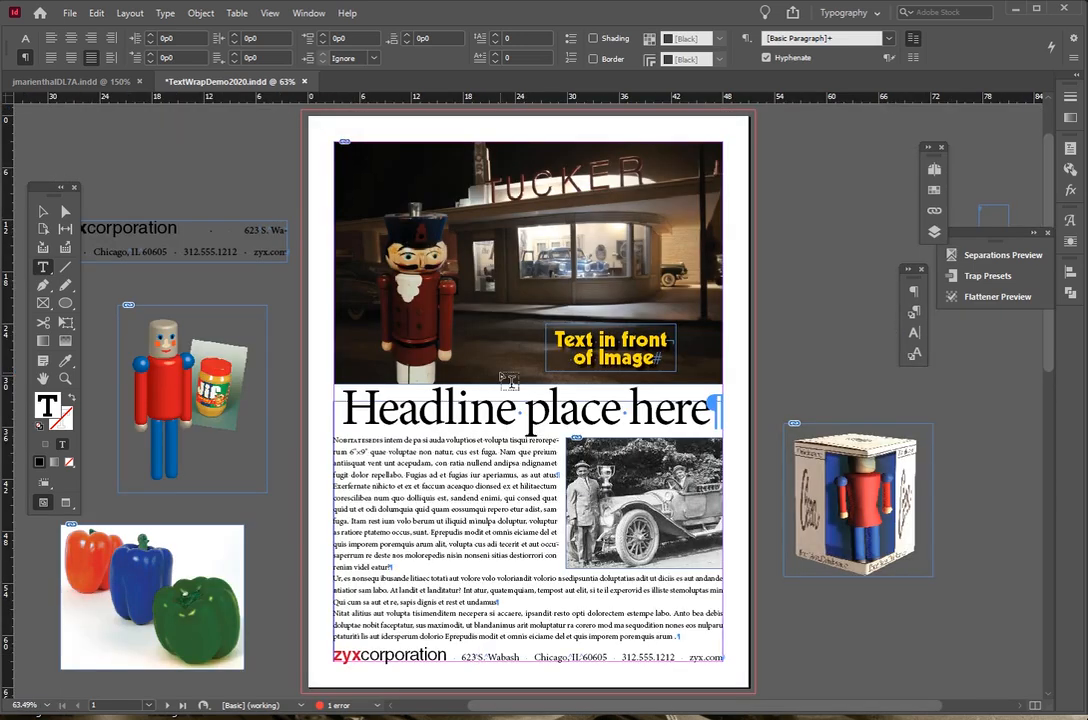
pyautogui.click(65, 379)
pyautogui.moveTo(291, 577); pyautogui.dragTo(809, 690)
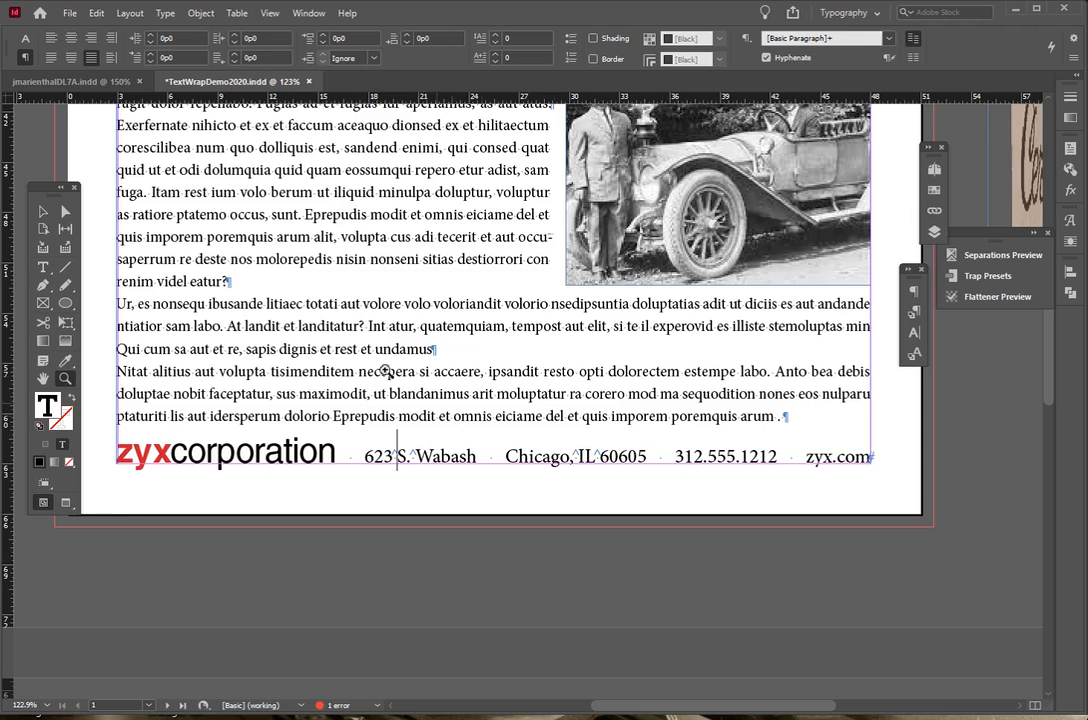
pyautogui.click(43, 211)
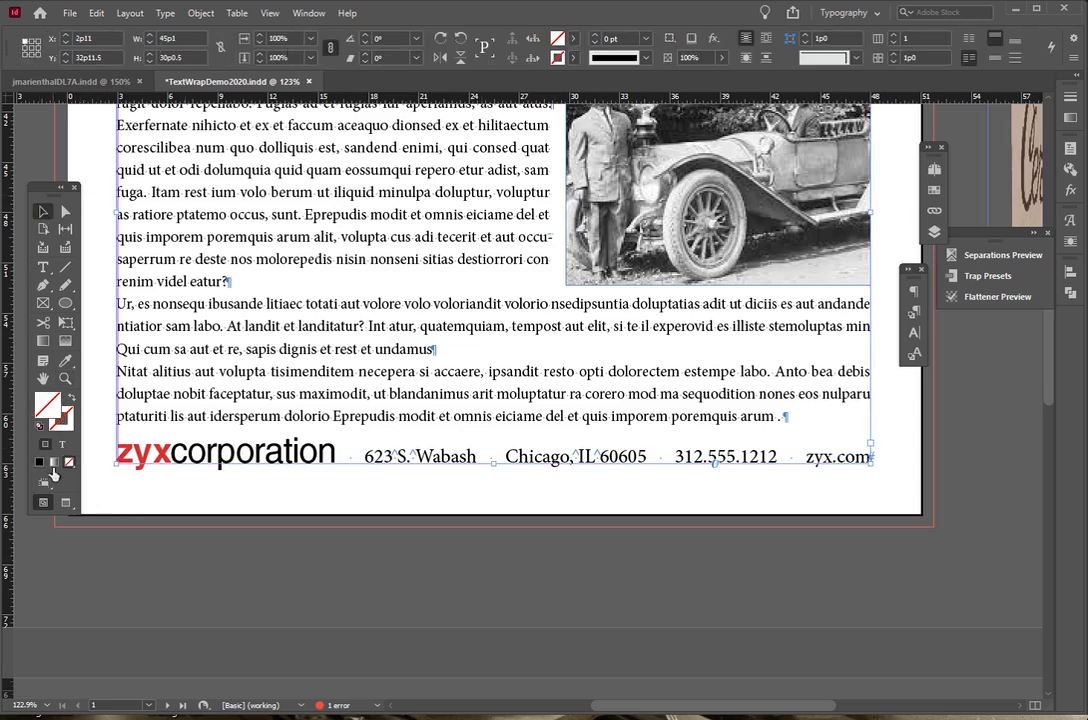
pyautogui.click(66, 506)
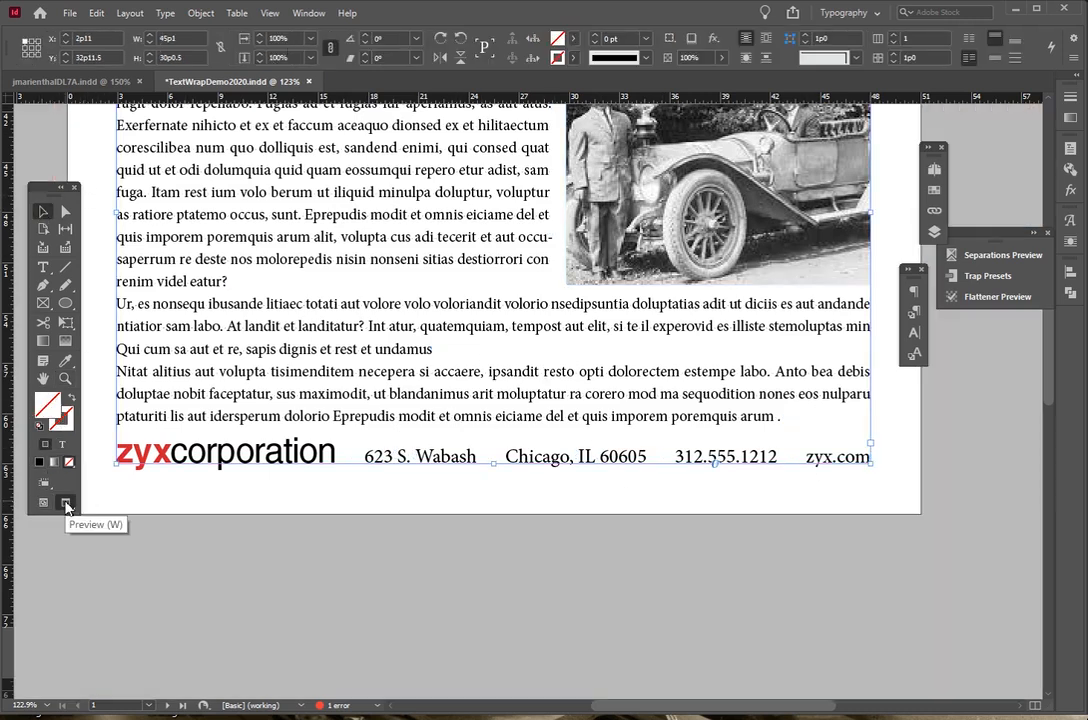
pyautogui.click(189, 557)
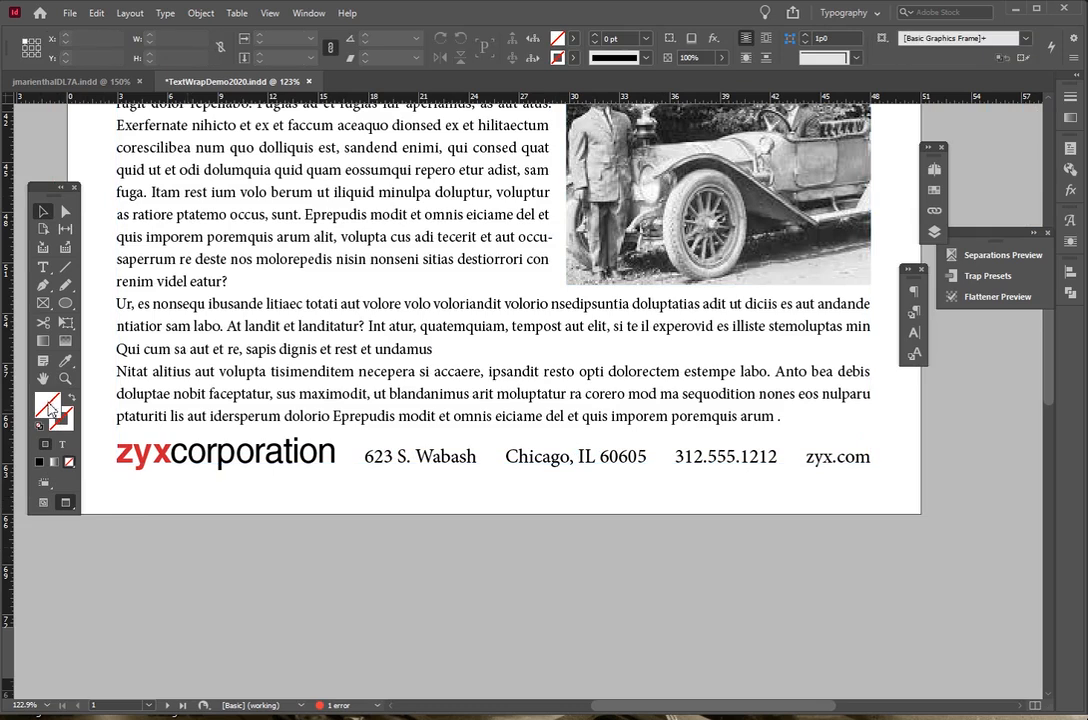
# Step: Add an extra space and a small centred dot between zyxcorporation and the street address, replacing the large bullet tried first
pyautogui.press('t')
pyautogui.click(342, 455)
pyautogui.press('Tab')
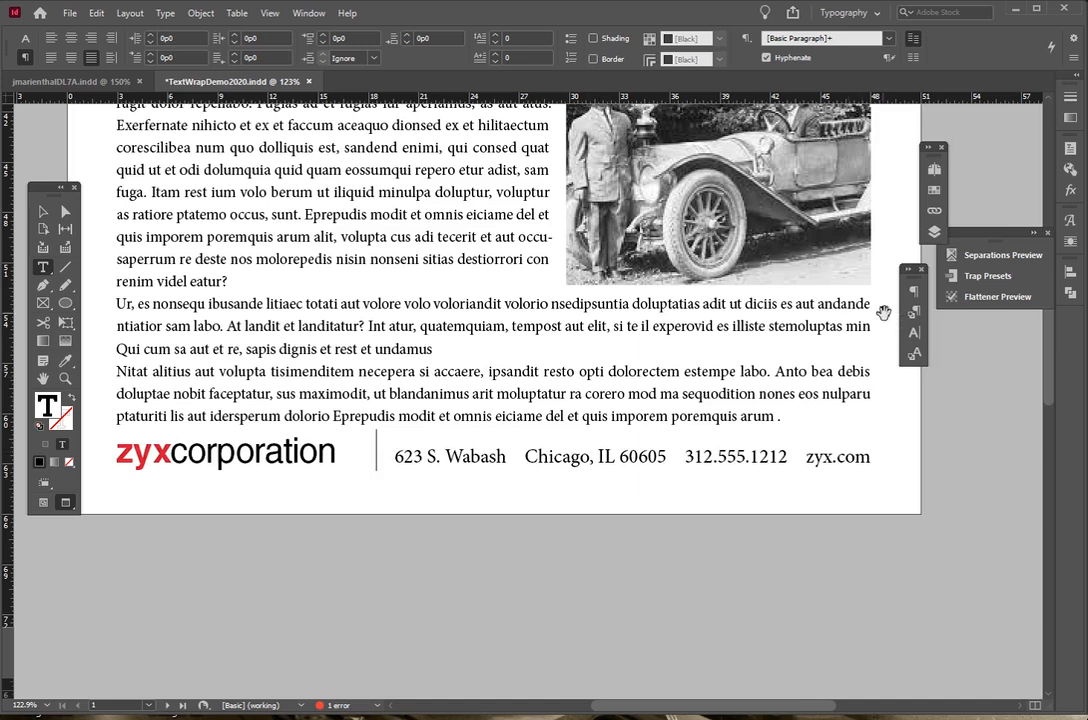
pyautogui.write('•')
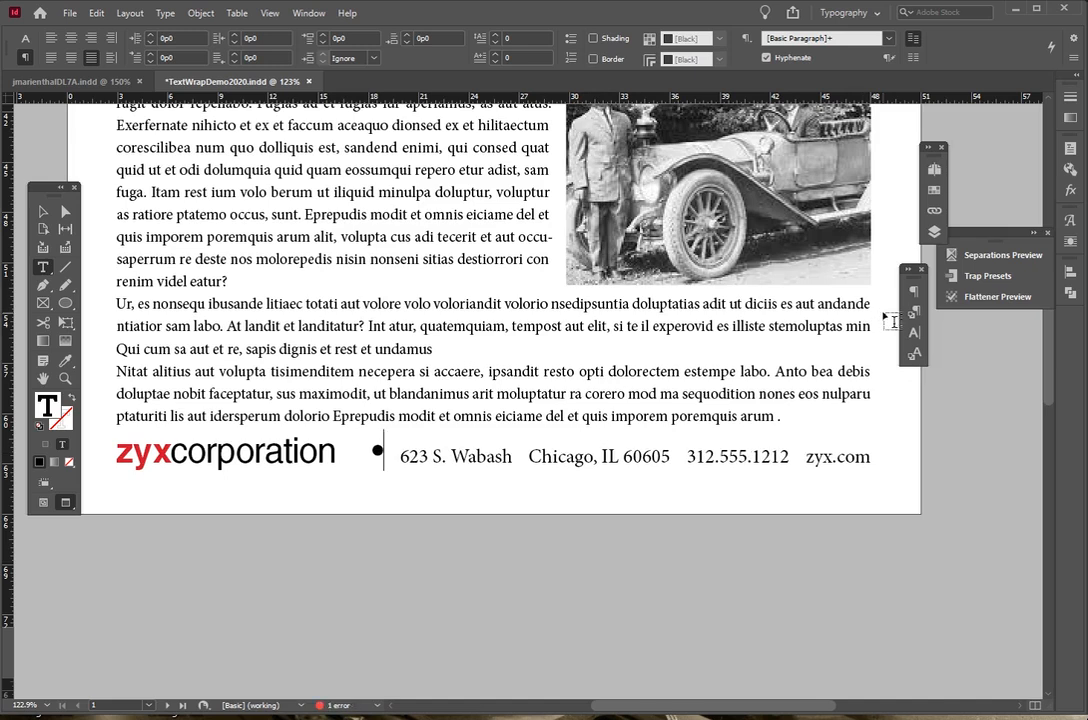
pyautogui.press('BackSpace')
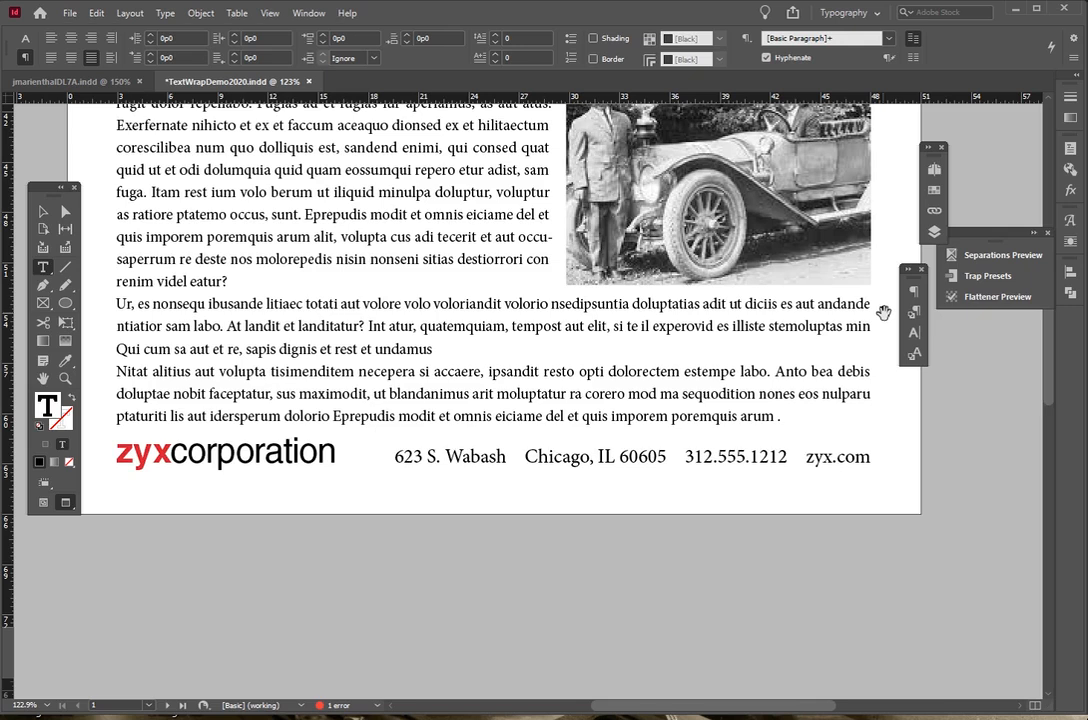
pyautogui.write('•')
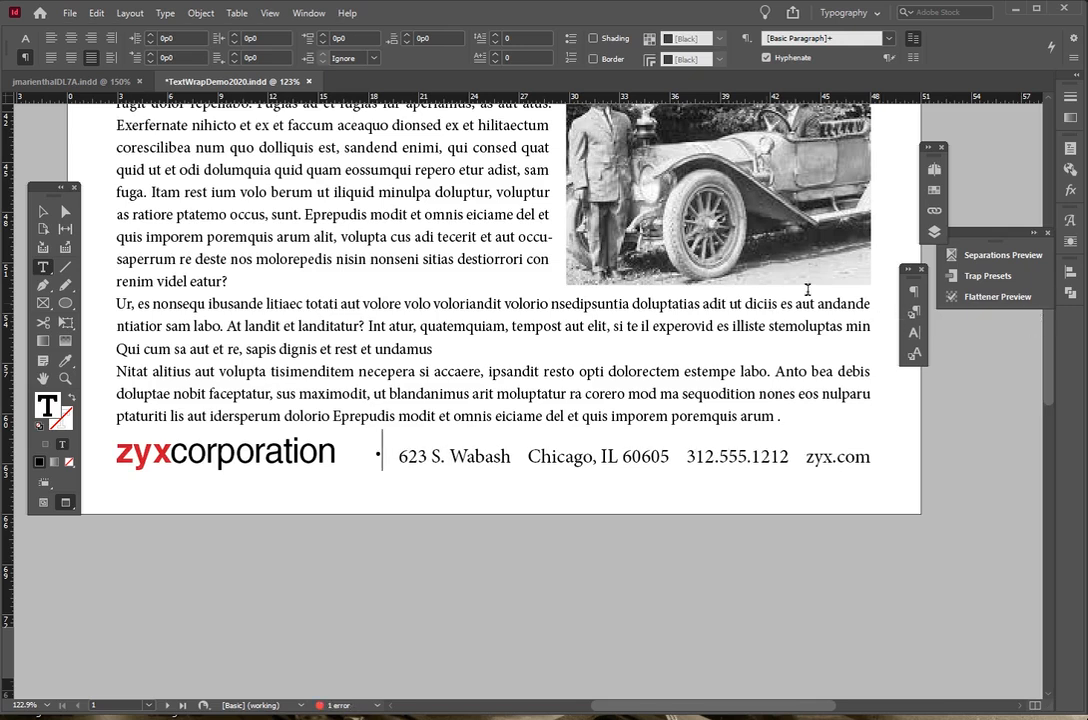
pyautogui.press('BackSpace')
# Step: Match the separator dot and its surrounding spaces to the street address's text formatting with the Eyedropper
pyautogui.click(65, 361)
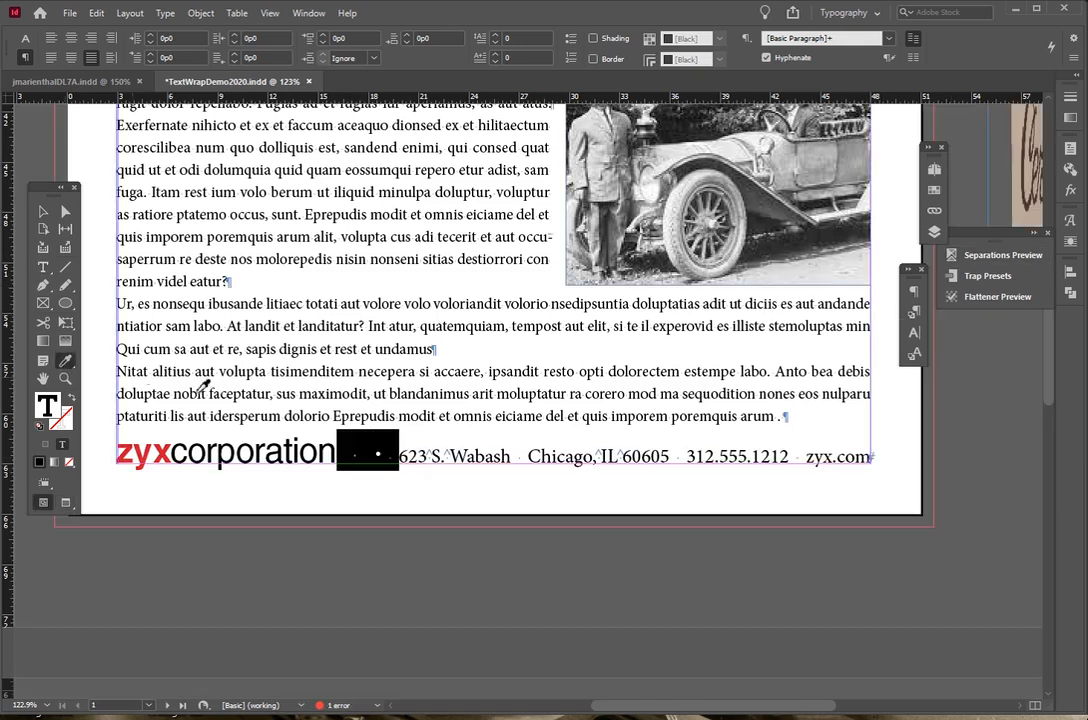
pyautogui.click(416, 456)
pyautogui.click(42, 268)
# Step: Compare the character formatting of the space after zyxcorporation, the company name's letters and the street address text
pyautogui.moveTo(357, 454); pyautogui.dragTo(339, 456)
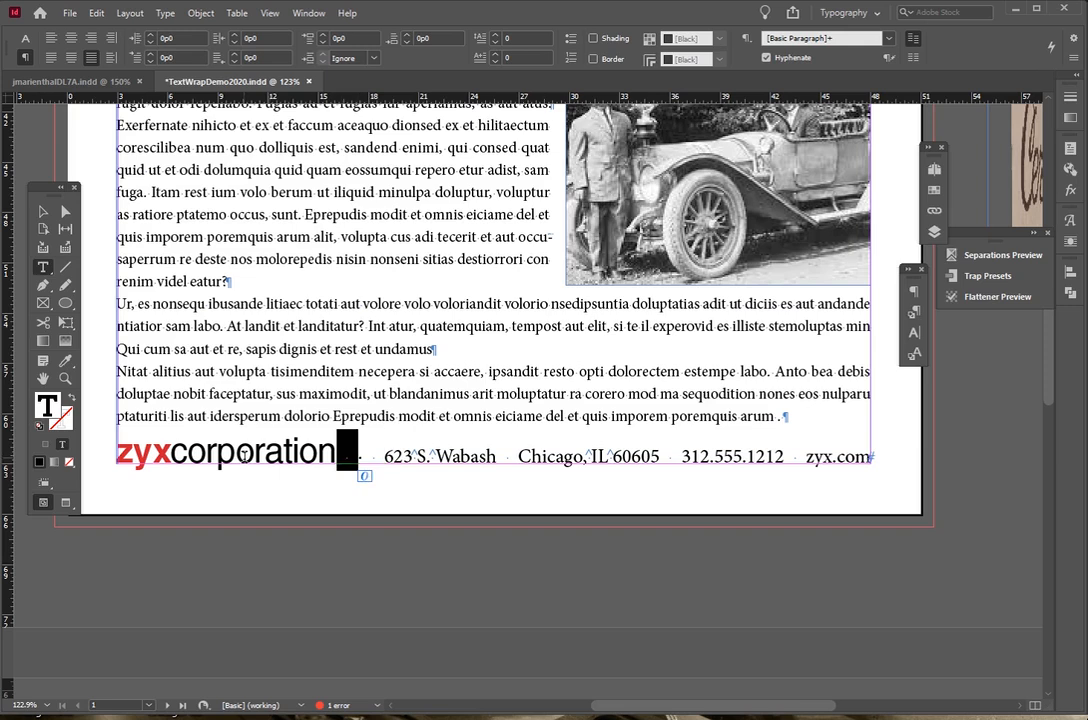
pyautogui.moveTo(268, 452); pyautogui.dragTo(218, 452)
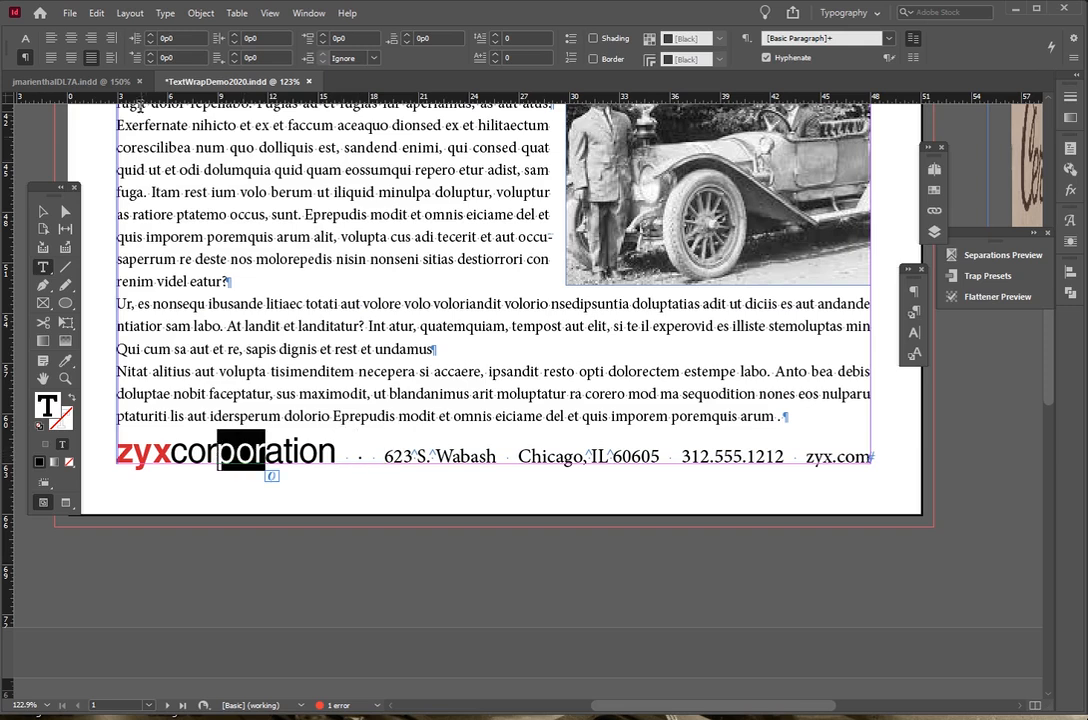
pyautogui.moveTo(405, 458); pyautogui.dragTo(453, 458)
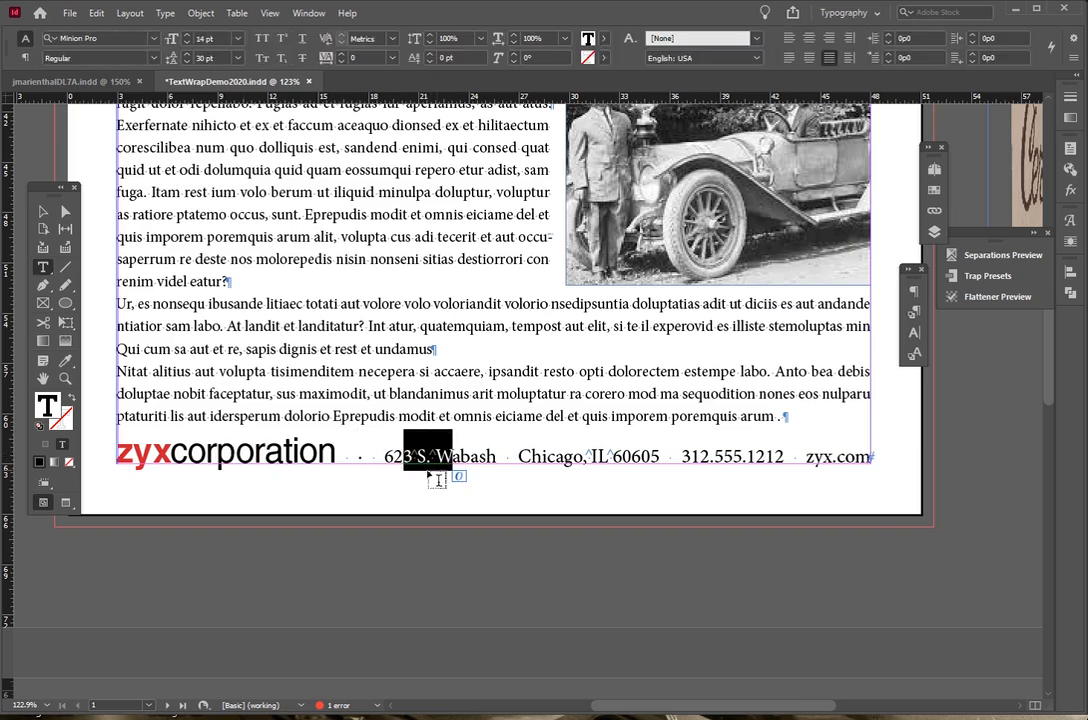
# Step: Add a spaced centred dot between the footer's street address and city, using the periodcentered glyph from Minion Pro
pyautogui.click(497, 456)
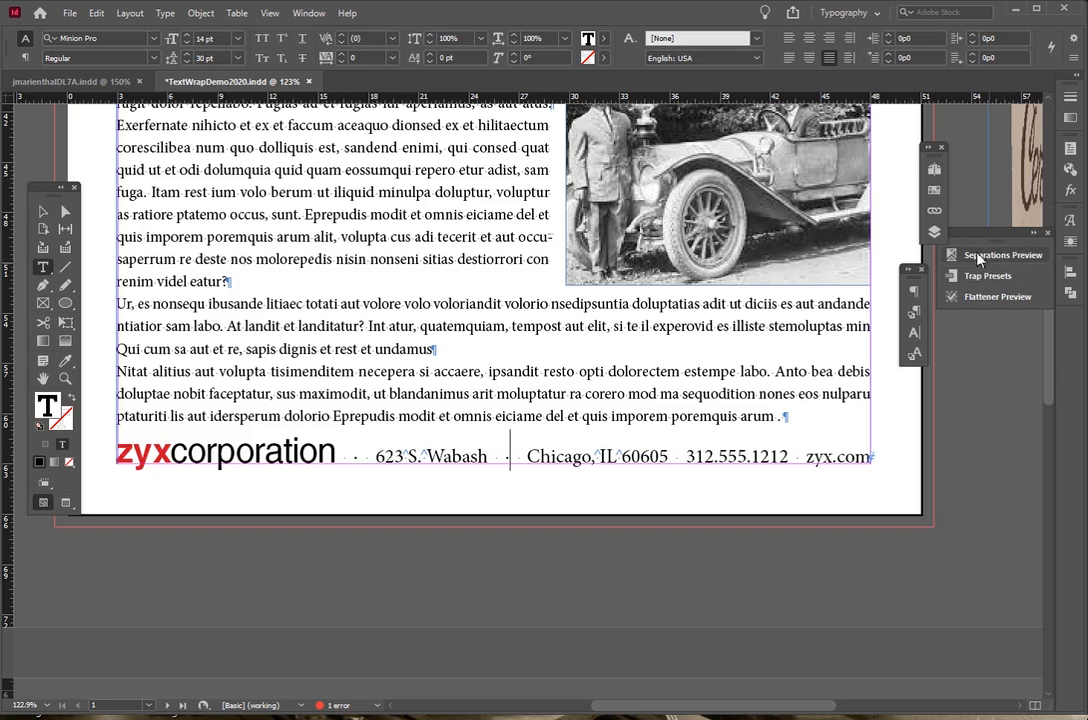
pyautogui.click(1069, 220)
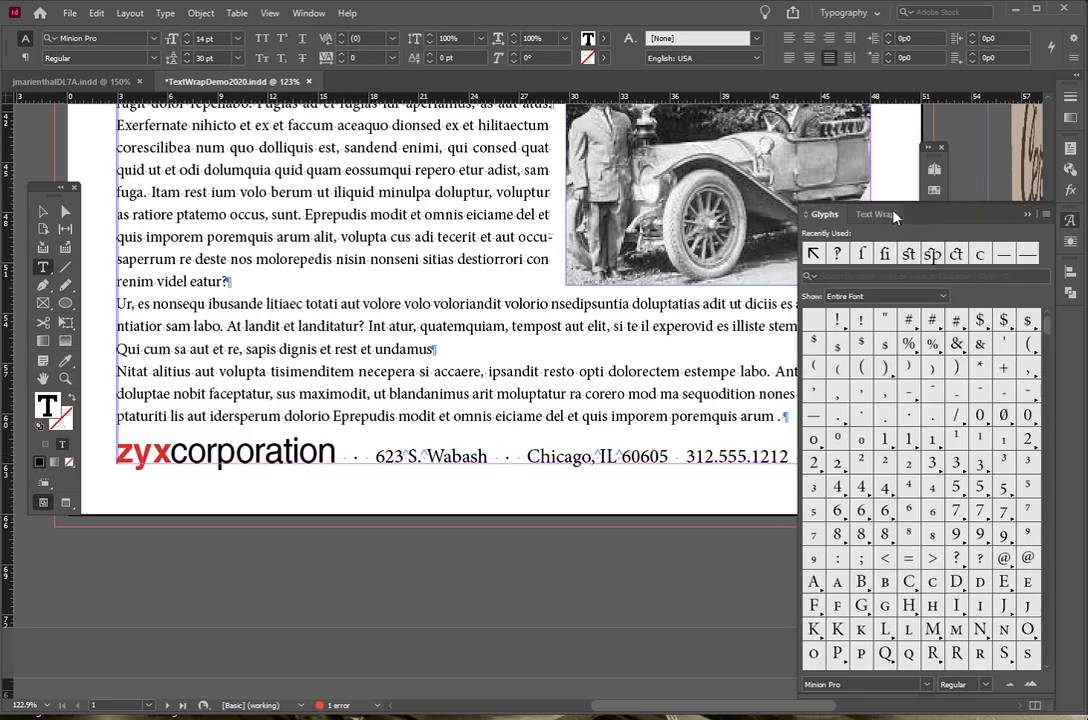
pyautogui.hotkey('shift', 'Left')
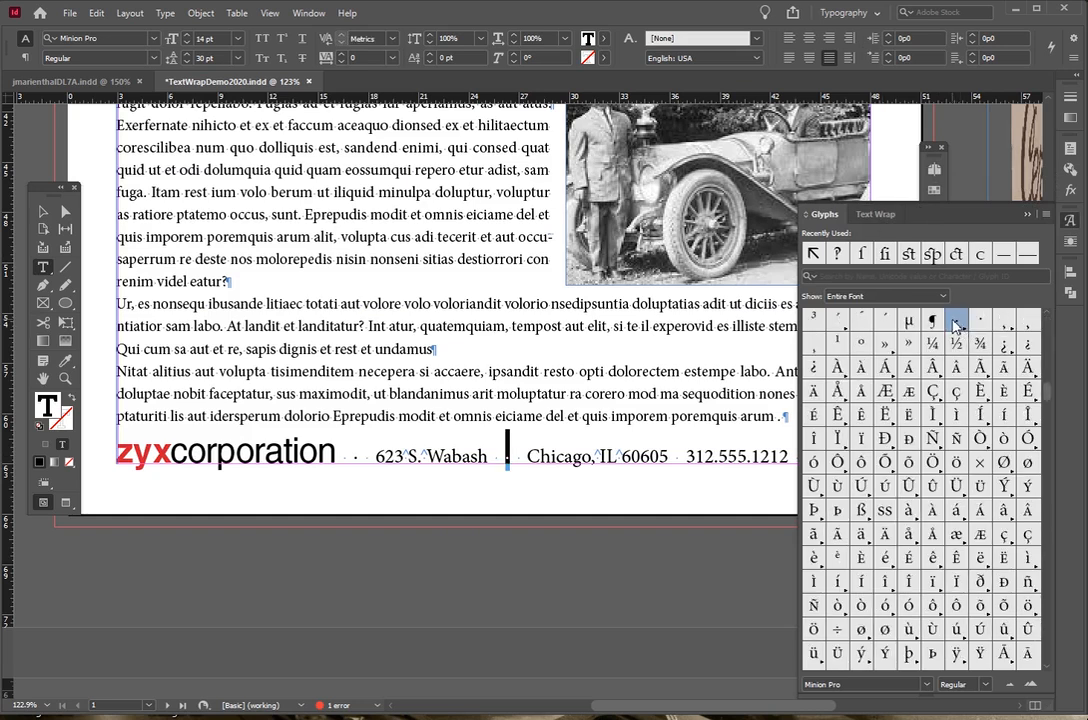
pyautogui.doubleClick(953, 323)
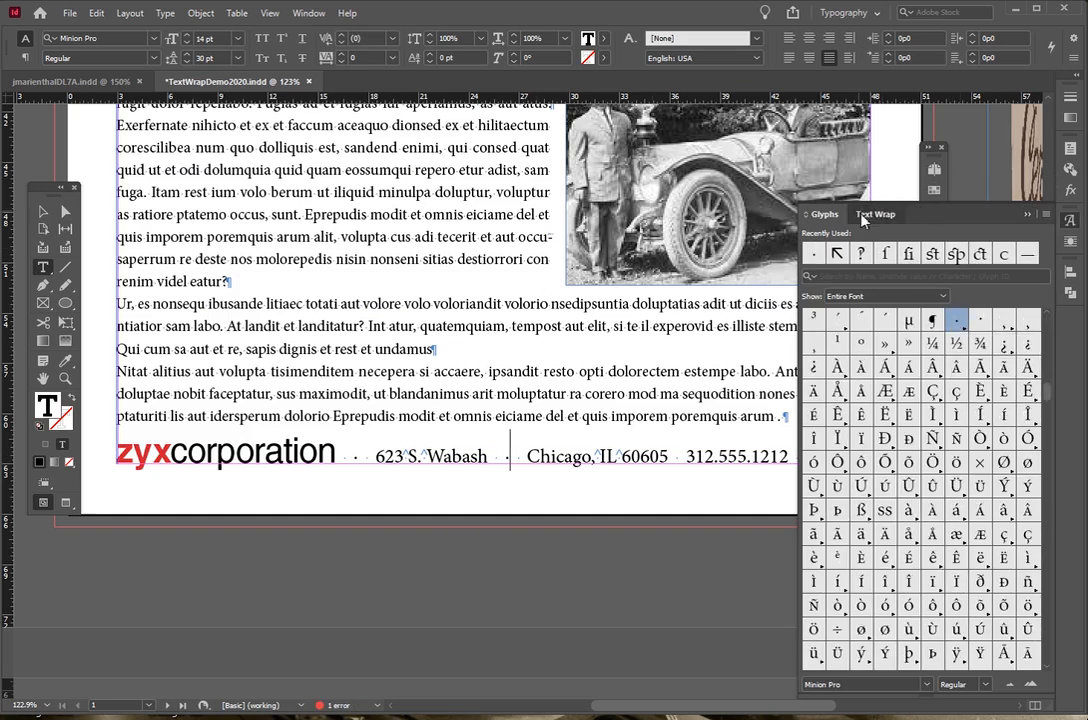
# Step: Insert the recently used centred dot glyph with spacing before and after the phone number in the footer line
pyautogui.click(864, 216)
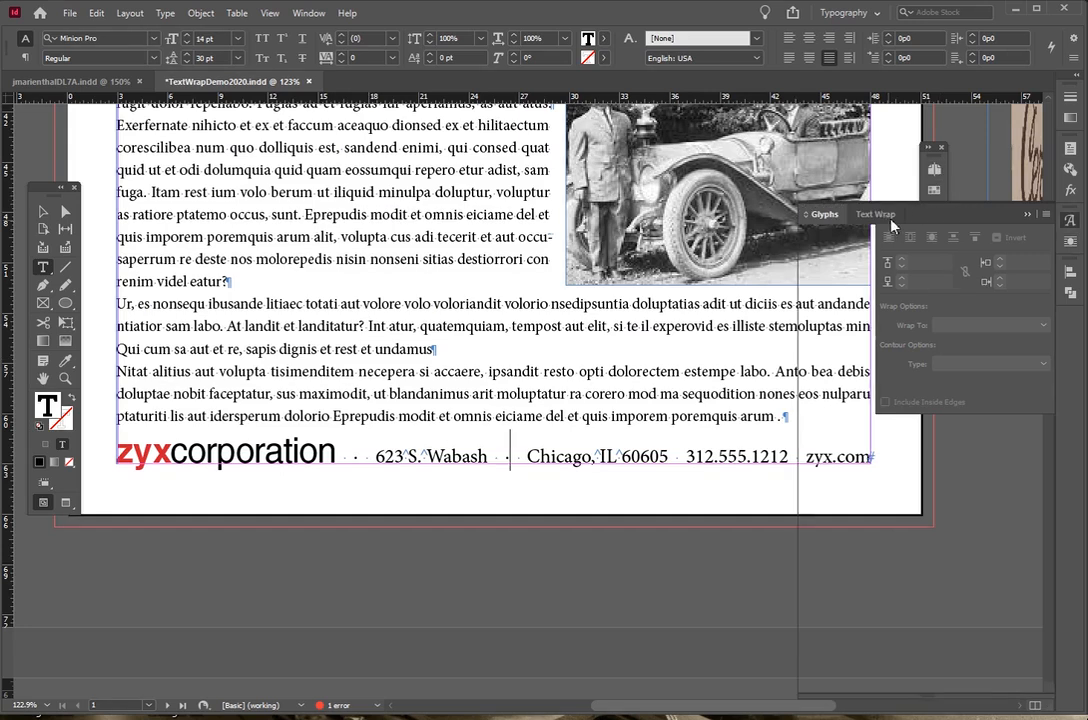
pyautogui.hscroll(2, 517, 457)
pyautogui.click(516, 457)
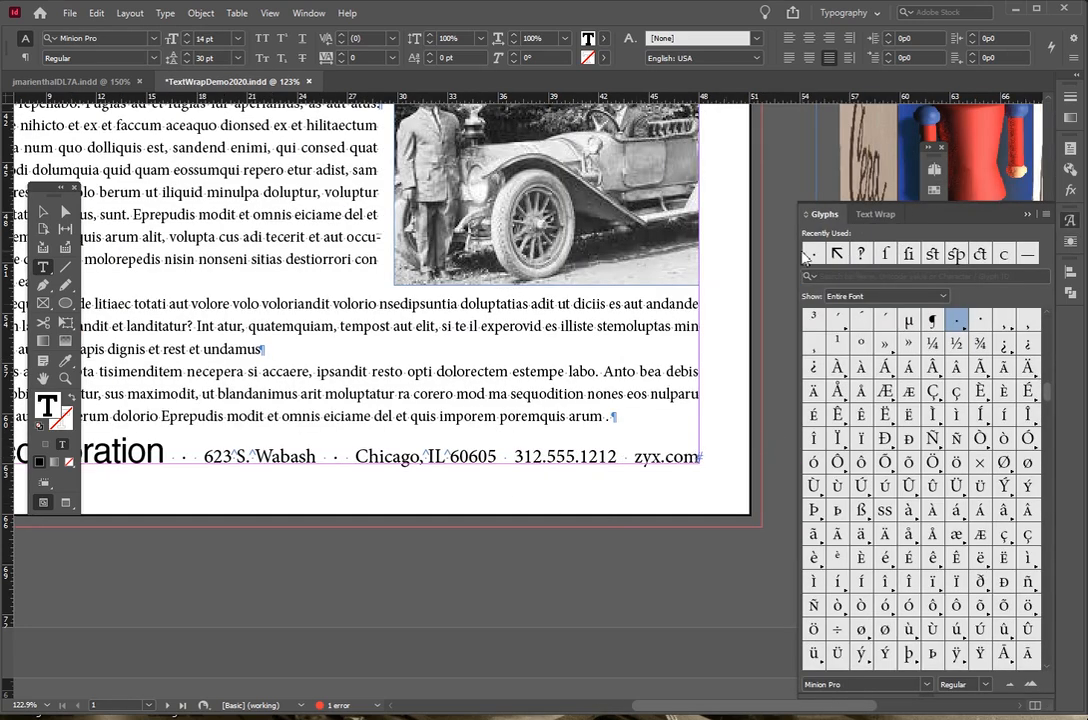
pyautogui.doubleClick(812, 253)
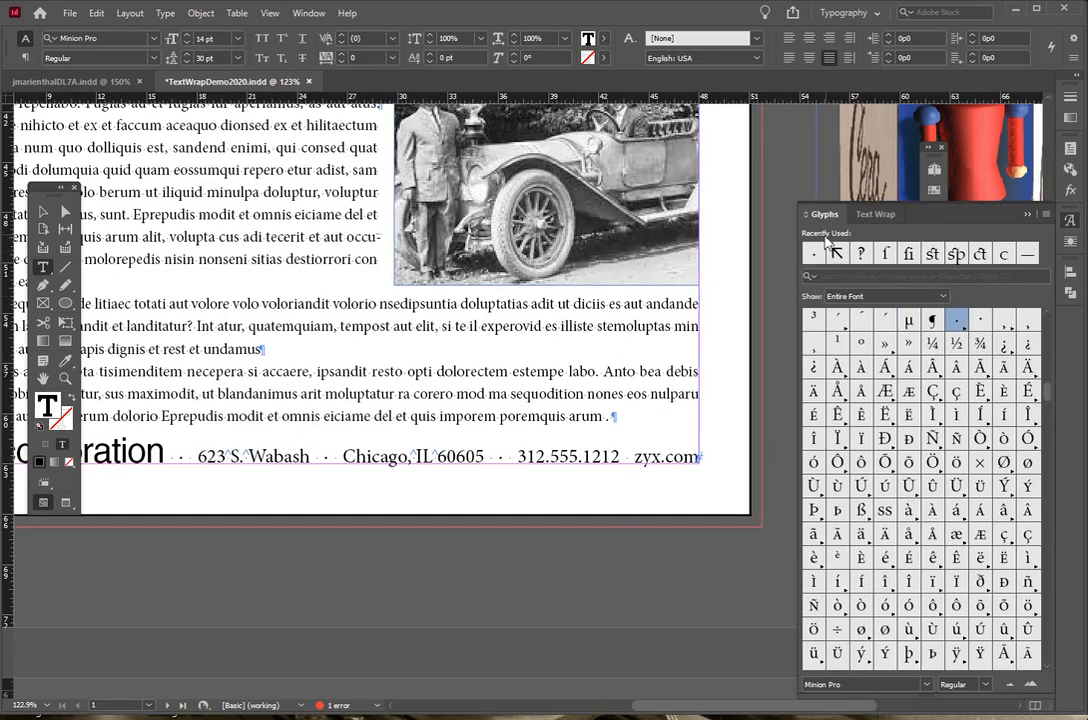
pyautogui.doubleClick(817, 258)
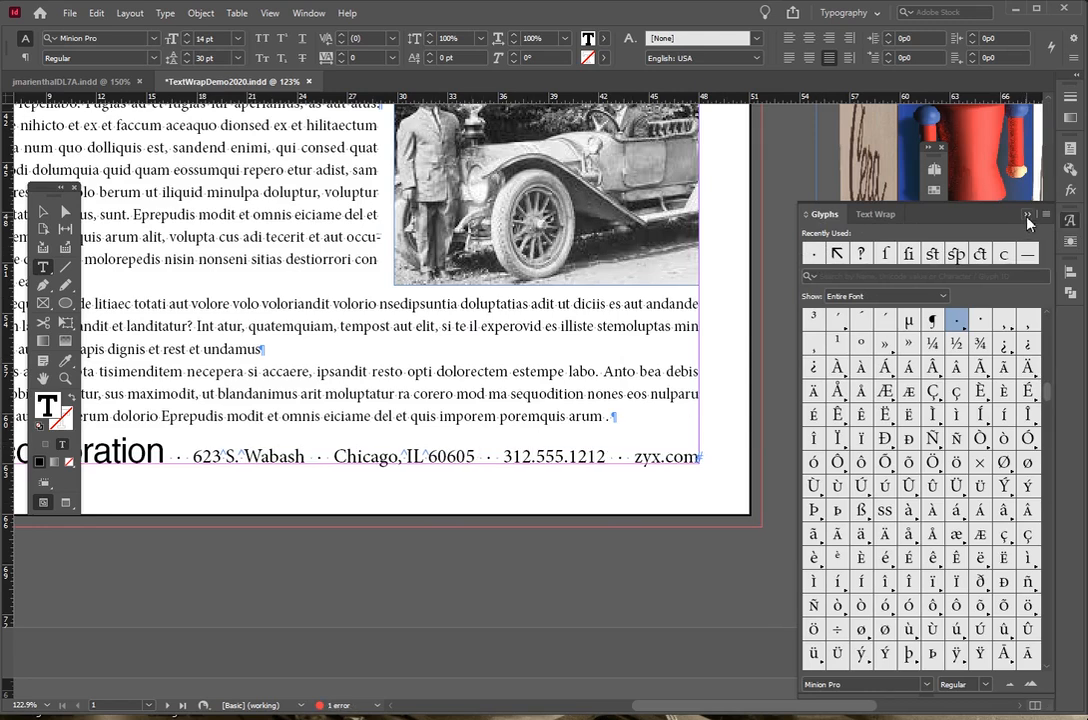
pyautogui.click(1026, 215)
pyautogui.press('Escape')
pyautogui.hotkey('ctrl', '0')
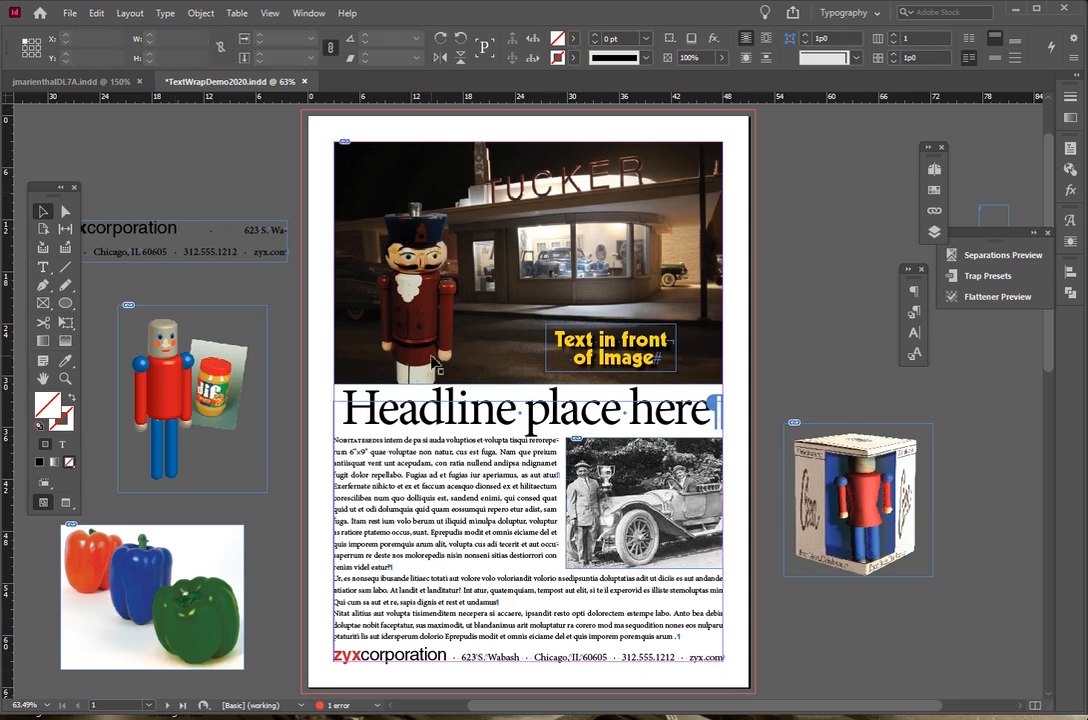
# Step: Try the car photo over the headline, and return it to the body text's right side at X 29p9.6, Y 37p5.2
pyautogui.click(588, 497)
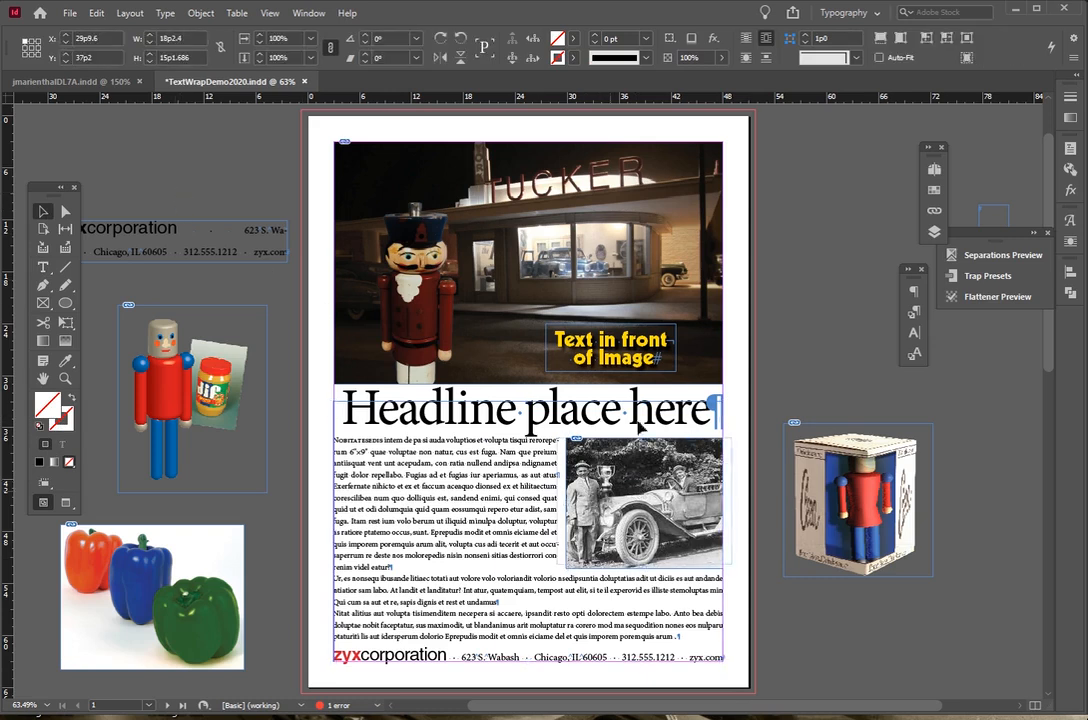
pyautogui.moveTo(570, 455); pyautogui.dragTo(600, 353)
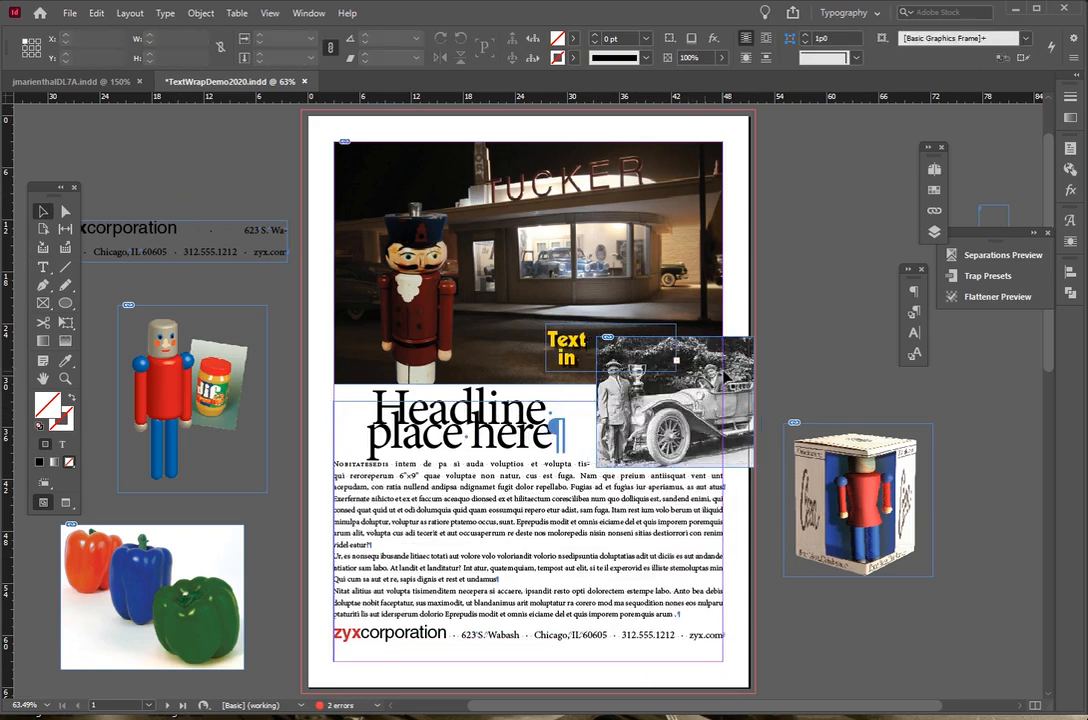
pyautogui.moveTo(730, 360); pyautogui.dragTo(705, 490)
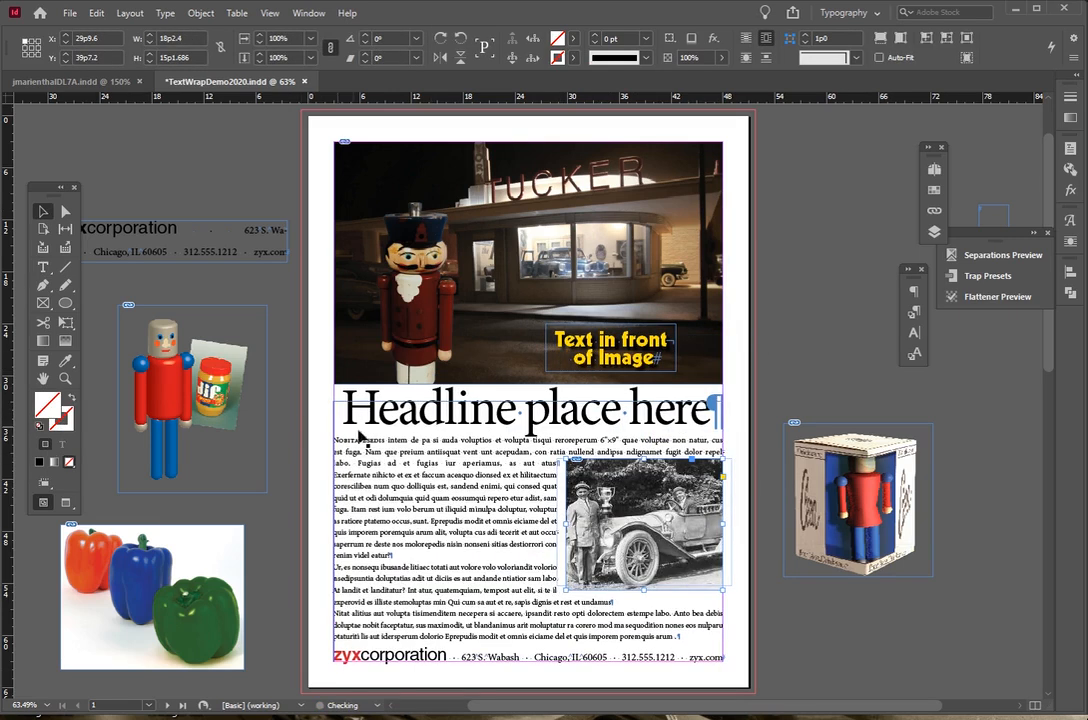
pyautogui.moveTo(642, 478); pyautogui.dragTo(641, 462)
pyautogui.press('Up')
pyautogui.press('Up')
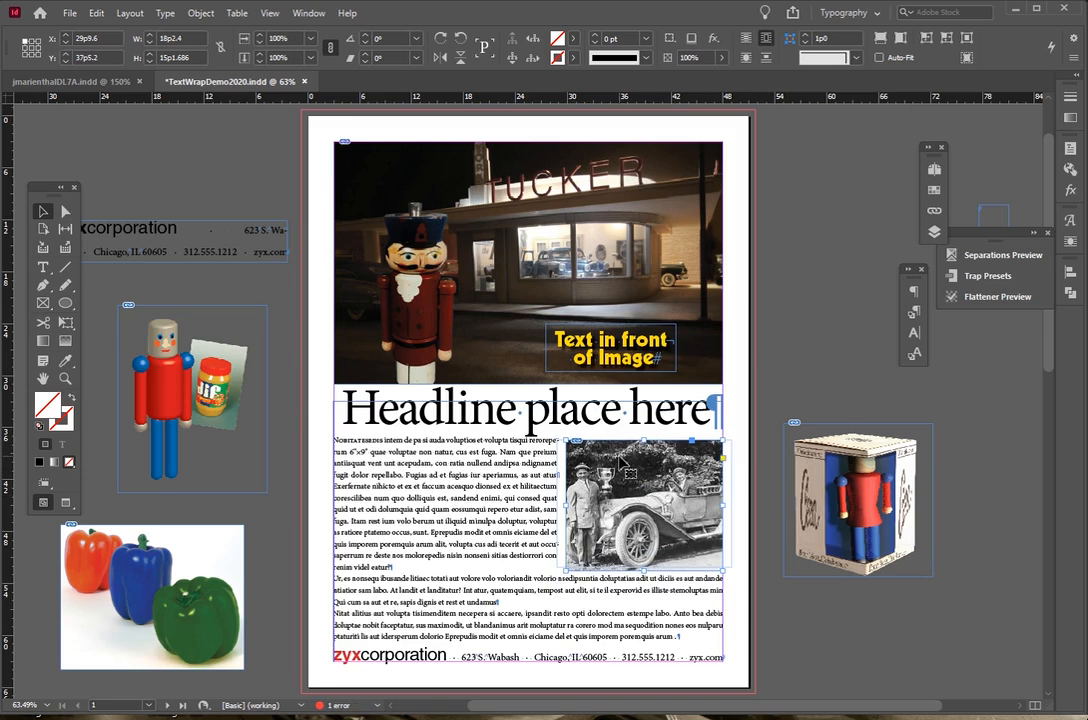
# Step: Set the bottom text wrap offset of the car photo to 0p0
pyautogui.click(1069, 243)
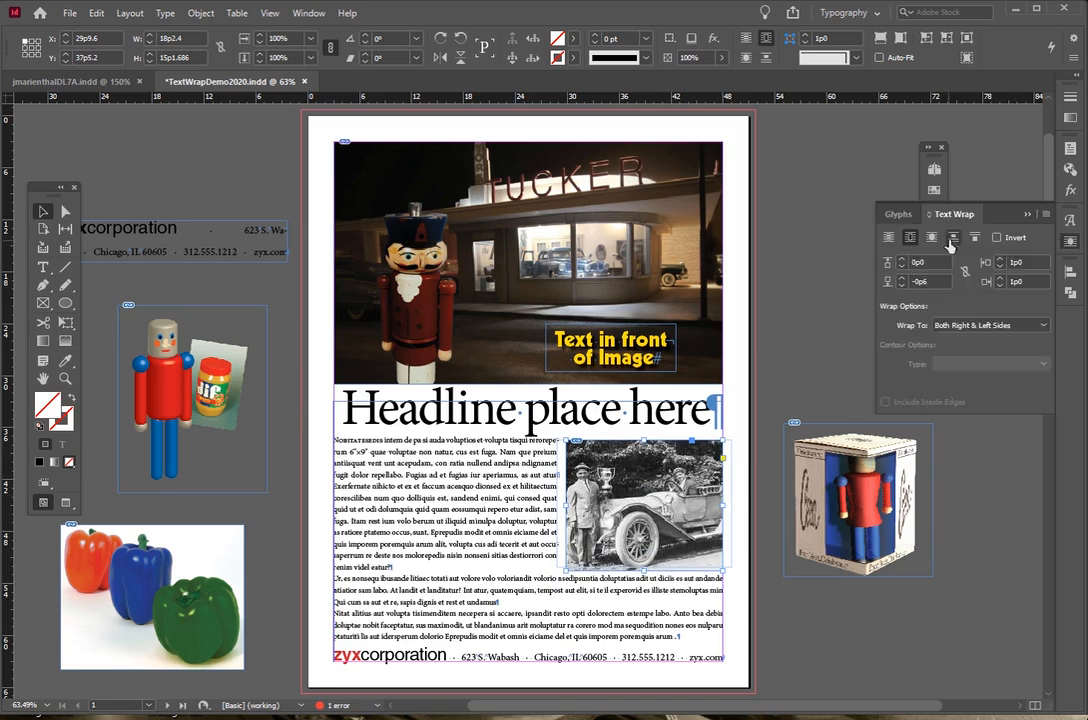
pyautogui.moveTo(966, 222); pyautogui.dragTo(741, 218)
pyautogui.doubleClick(752, 262)
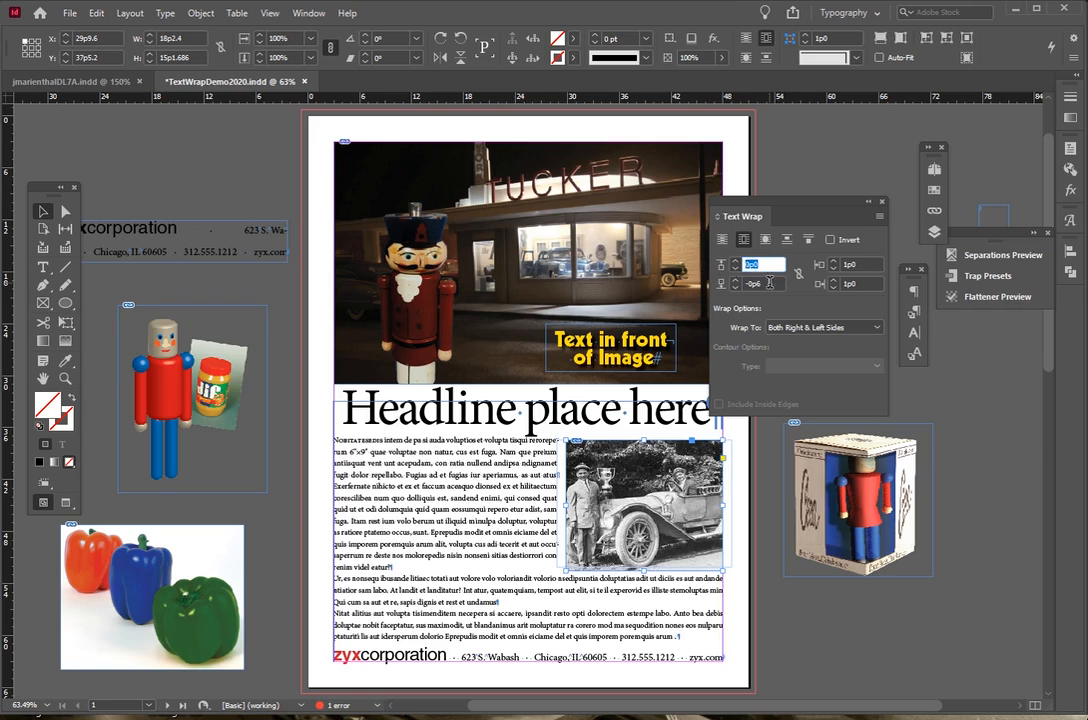
pyautogui.press('Tab')
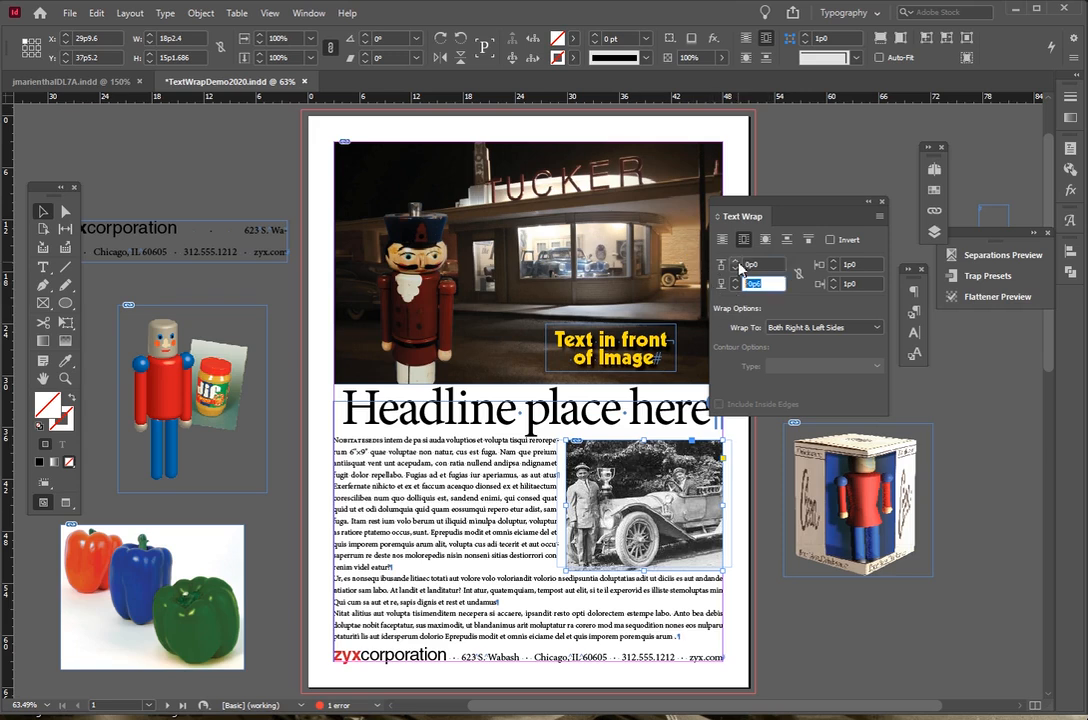
pyautogui.write('0')
pyautogui.press('Tab')
pyautogui.scroll(2, 510, 430)
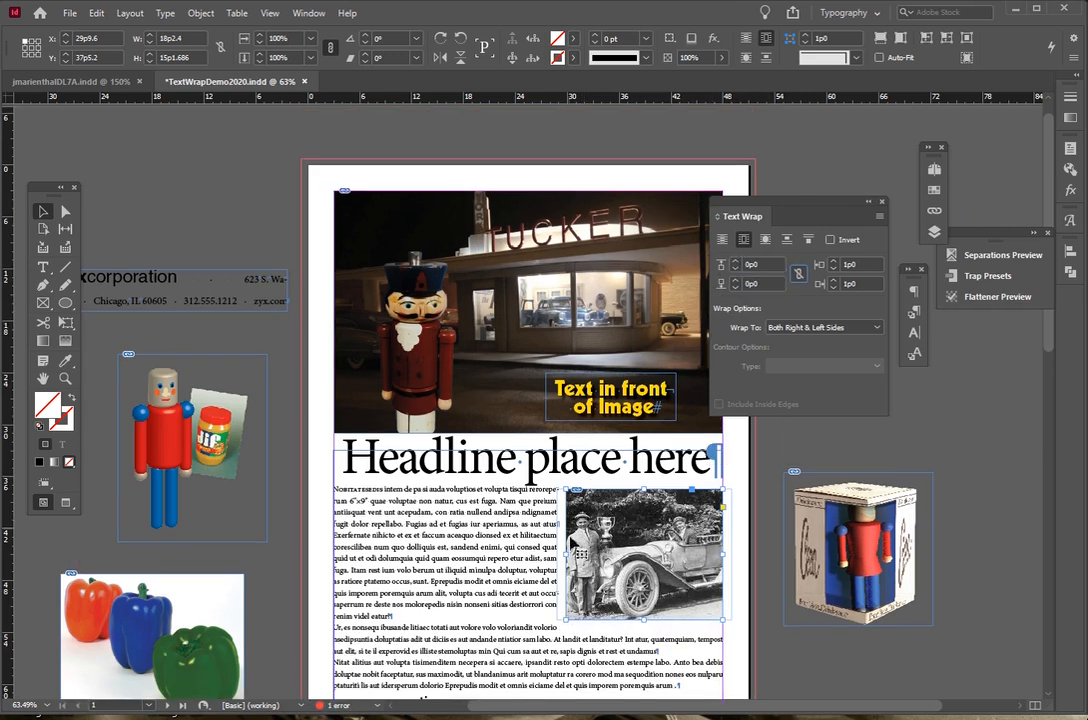
# Step: Set the car photo's bottom wrap offset to -0p6, and lower it gradually to -2p11
pyautogui.scroll(-5, 610, 630)
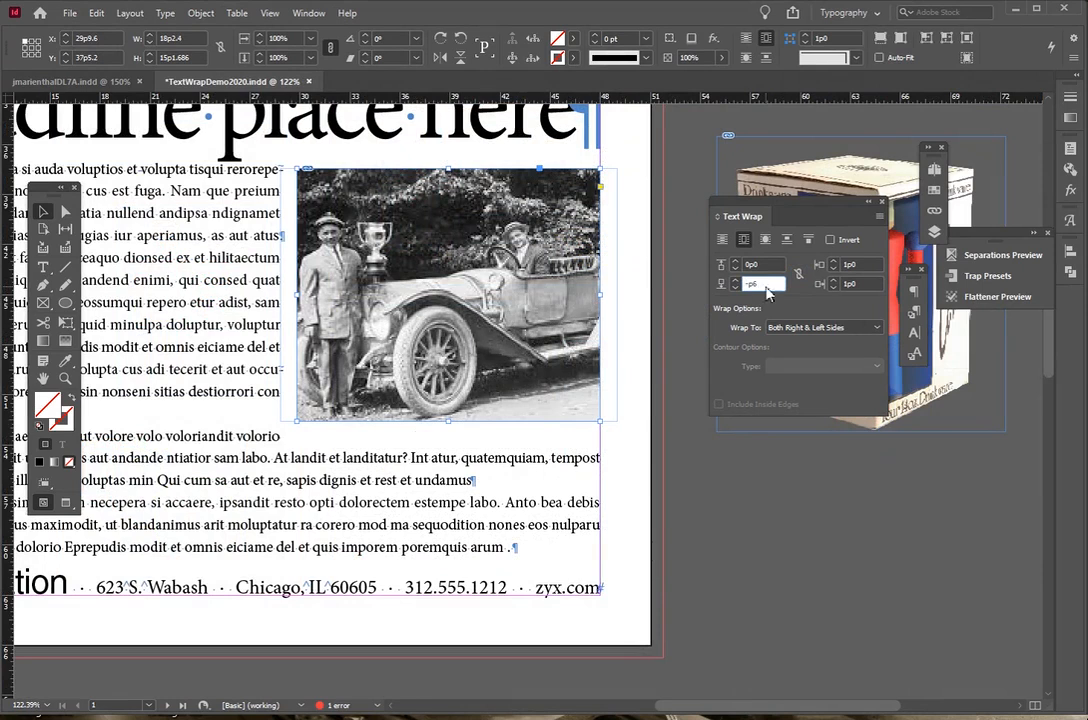
pyautogui.press('Return')
pyautogui.click(735, 287)
pyautogui.click(735, 287)
pyautogui.click(735, 287)
pyautogui.click(735, 287)
pyautogui.click(735, 287)
pyautogui.click(735, 287)
pyautogui.click(735, 287)
pyautogui.click(735, 287)
pyautogui.click(735, 287)
pyautogui.click(735, 287)
pyautogui.click(735, 287)
pyautogui.click(735, 287)
pyautogui.click(735, 287)
pyautogui.click(735, 287)
pyautogui.click(735, 287)
pyautogui.click(735, 287)
pyautogui.click(735, 287)
pyautogui.click(735, 287)
pyautogui.click(735, 287)
pyautogui.click(735, 287)
pyautogui.click(735, 287)
pyautogui.click(735, 287)
pyautogui.click(735, 287)
pyautogui.click(735, 287)
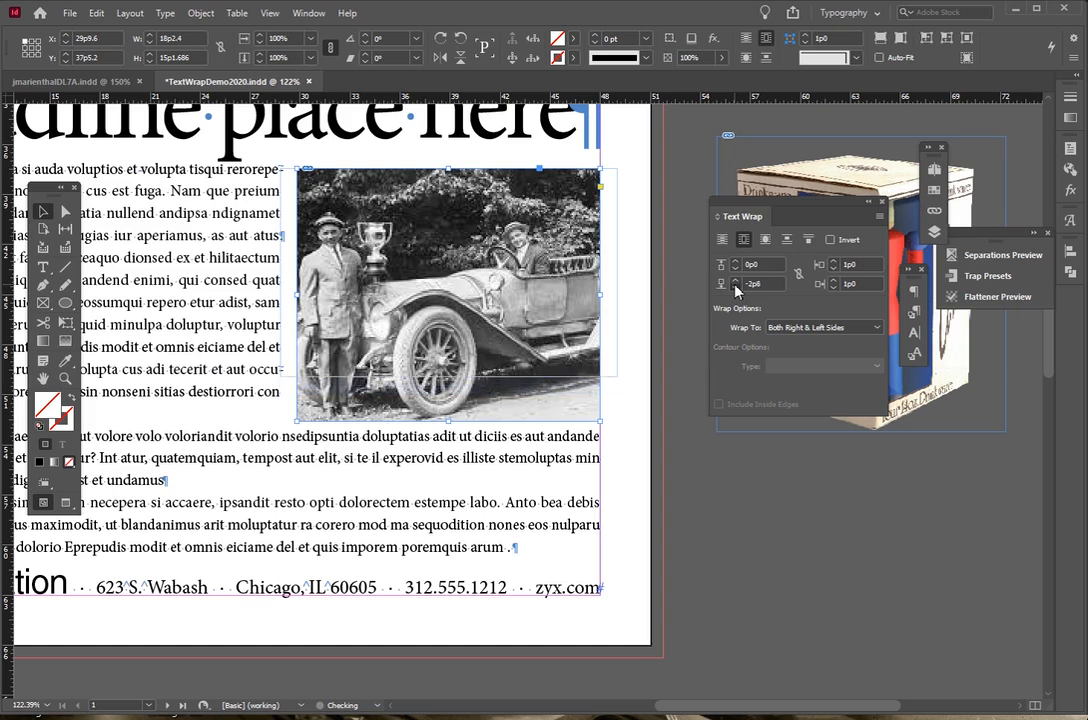
pyautogui.click(735, 287)
pyautogui.click(735, 287)
pyautogui.click(735, 287)
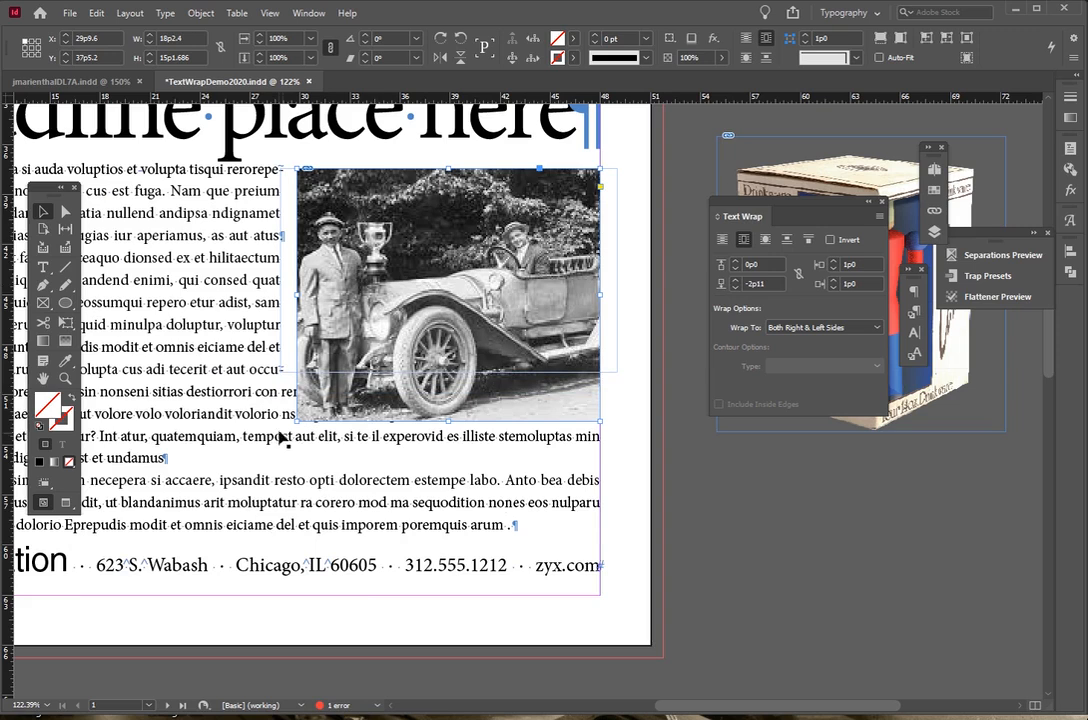
# Step: Set the car photo's bottom wrap offset back to -0p6
pyautogui.click(764, 283)
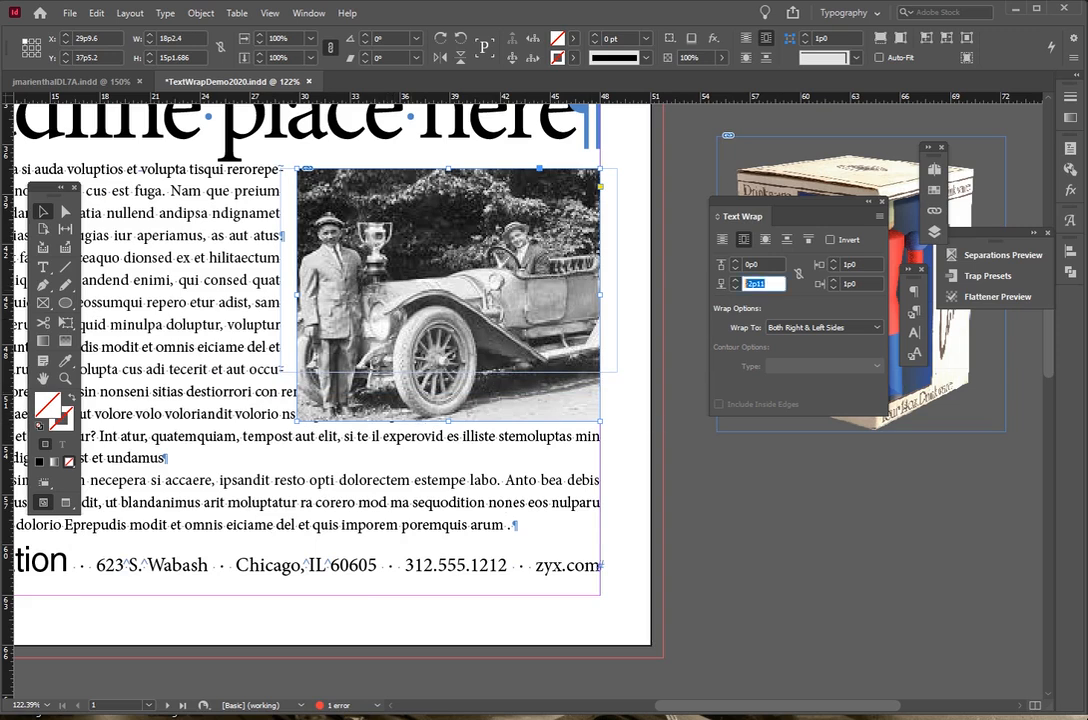
pyautogui.write('-0p6')
pyautogui.press('Return')
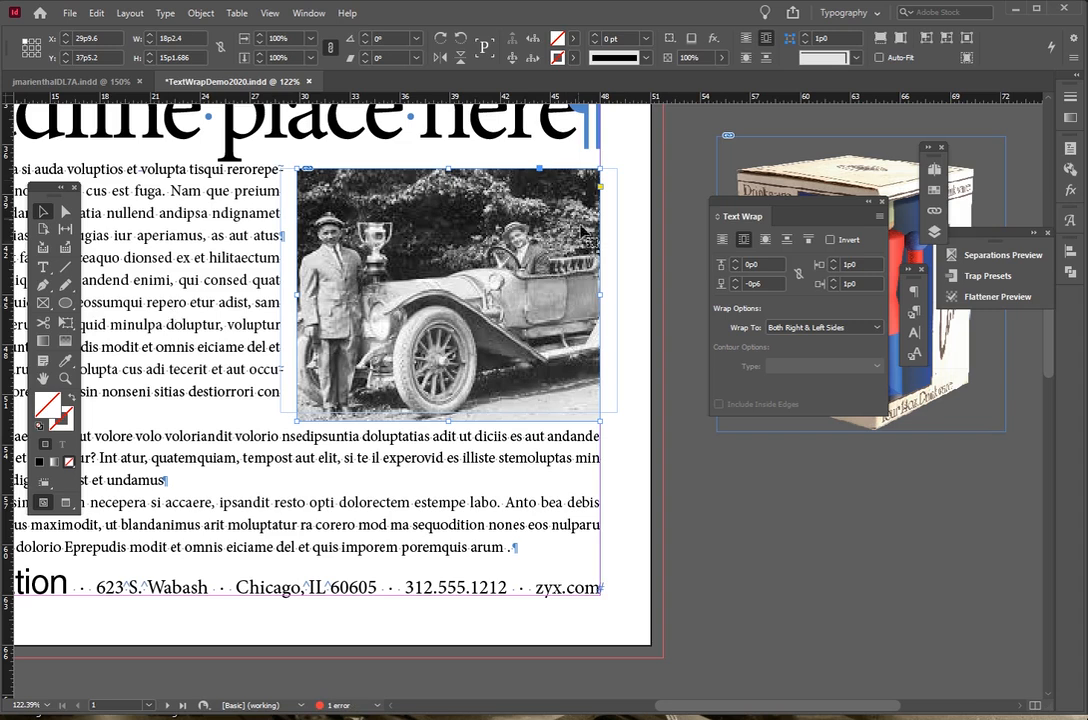
pyautogui.click(851, 266)
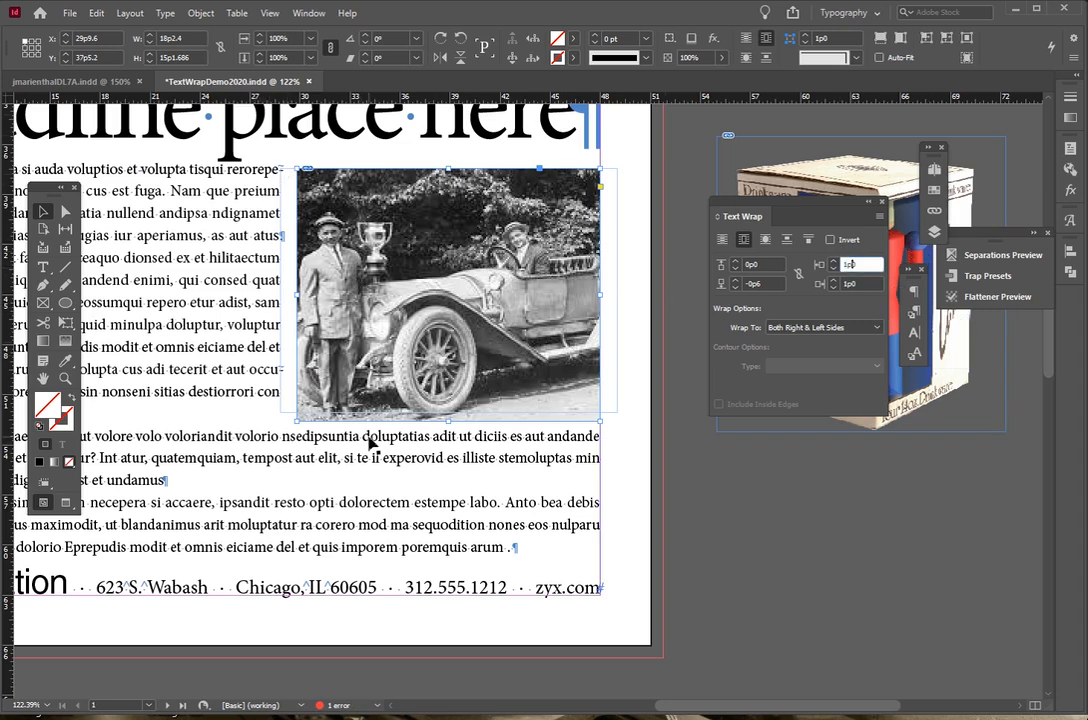
pyautogui.hotkey('ctrl', '0')
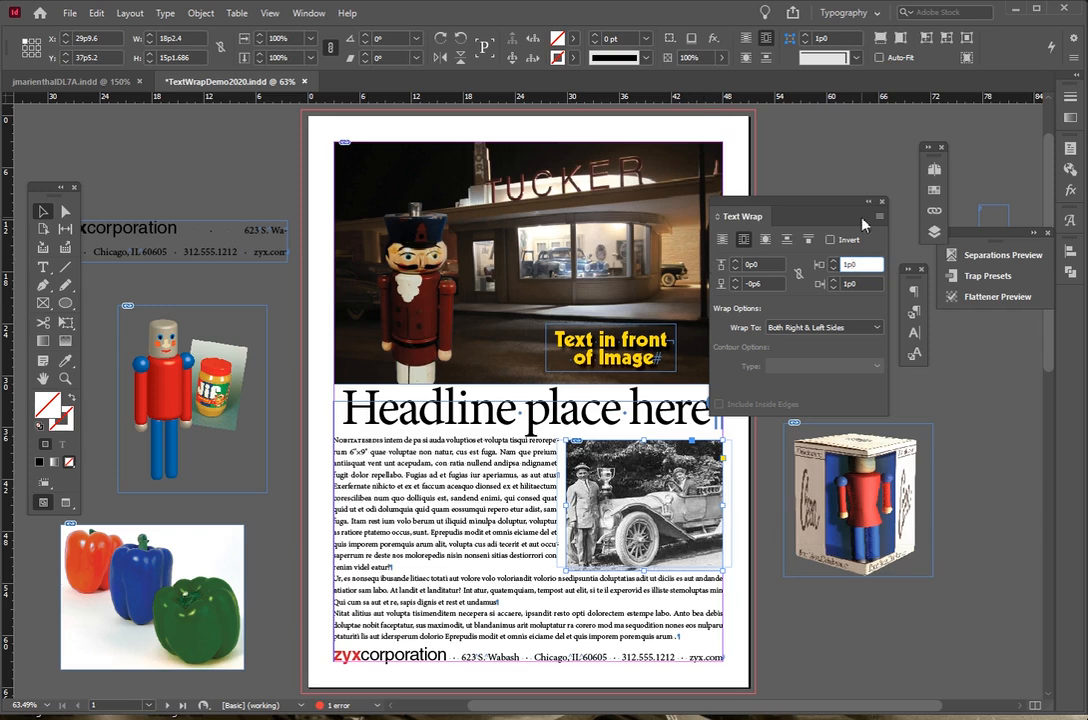
pyautogui.moveTo(862, 224); pyautogui.dragTo(892, 192)
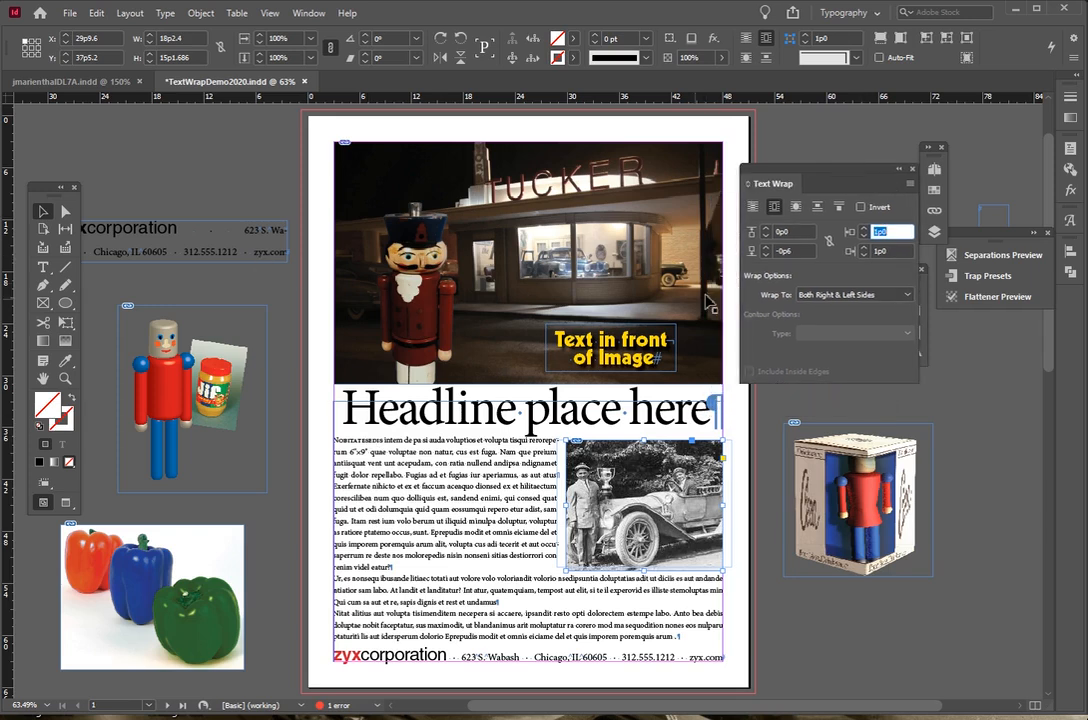
# Step: Move the wooden doll image onto the lower-left body text and wrap text around its object shape using the Alpha Channel contour with a 0p6 offset
pyautogui.click(152, 330)
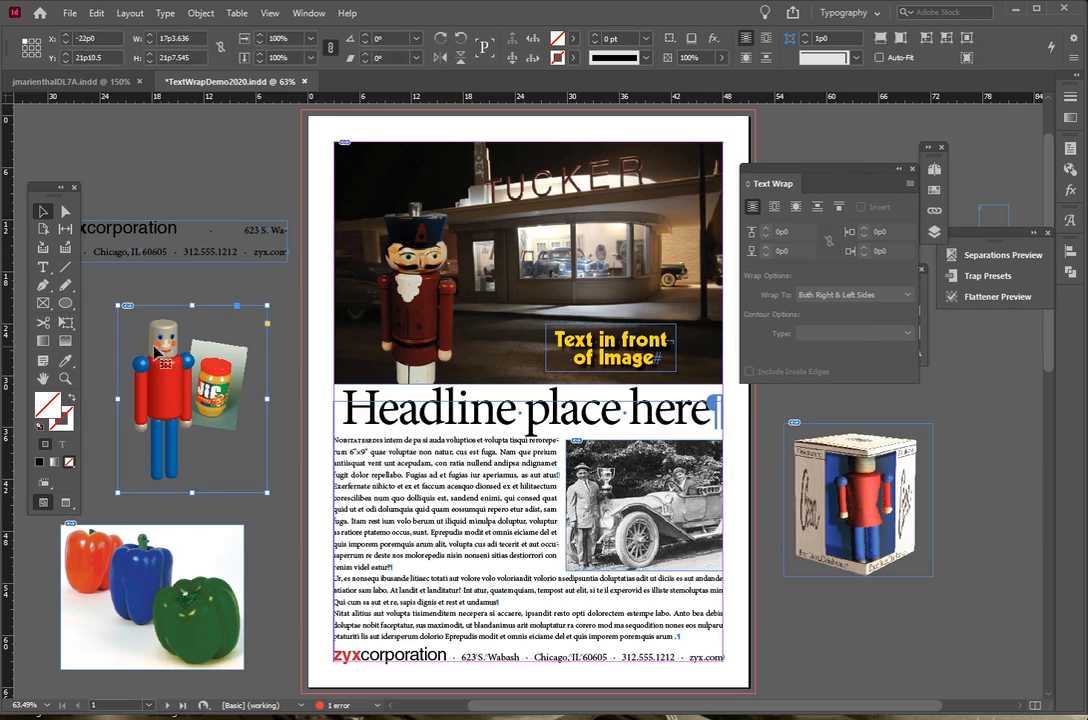
pyautogui.moveTo(154, 351); pyautogui.dragTo(374, 506)
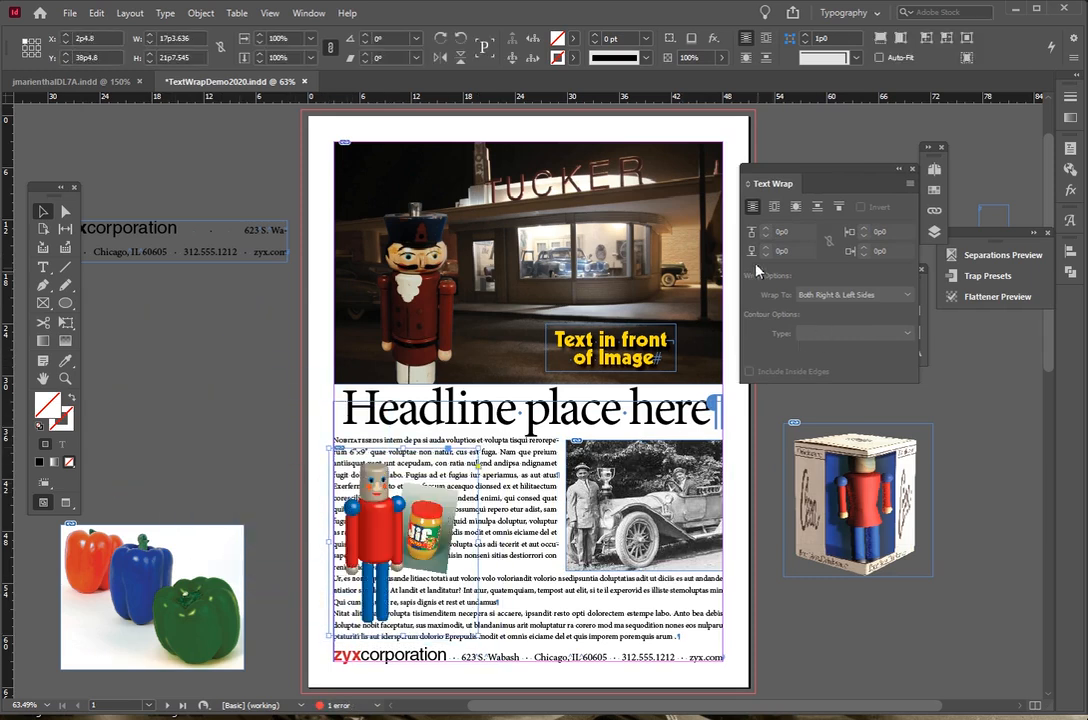
pyautogui.click(795, 208)
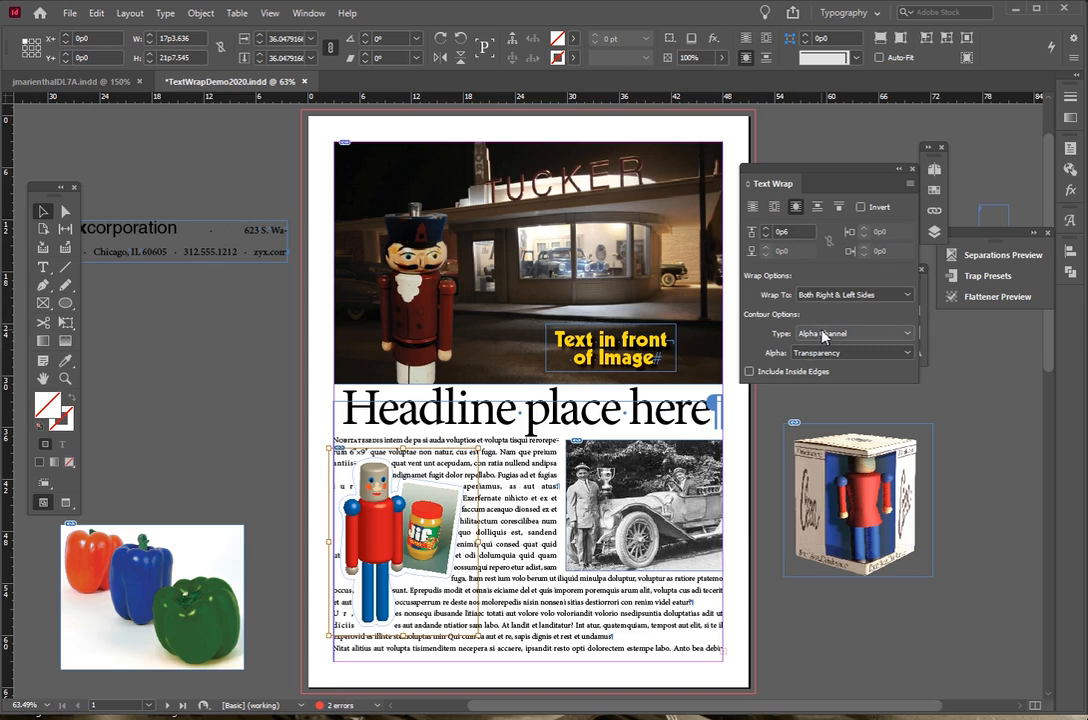
pyautogui.moveTo(821, 184); pyautogui.dragTo(666, 177)
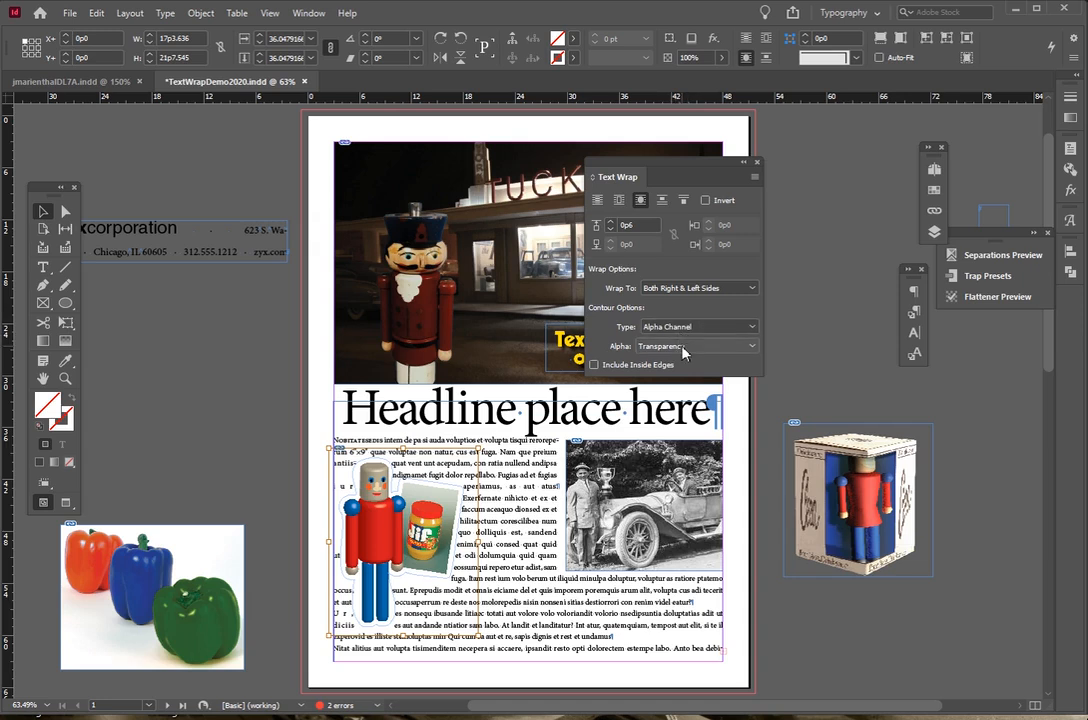
# Step: Change the contour type of the doll image's text wrap to Detect Edges
pyautogui.click(683, 347)
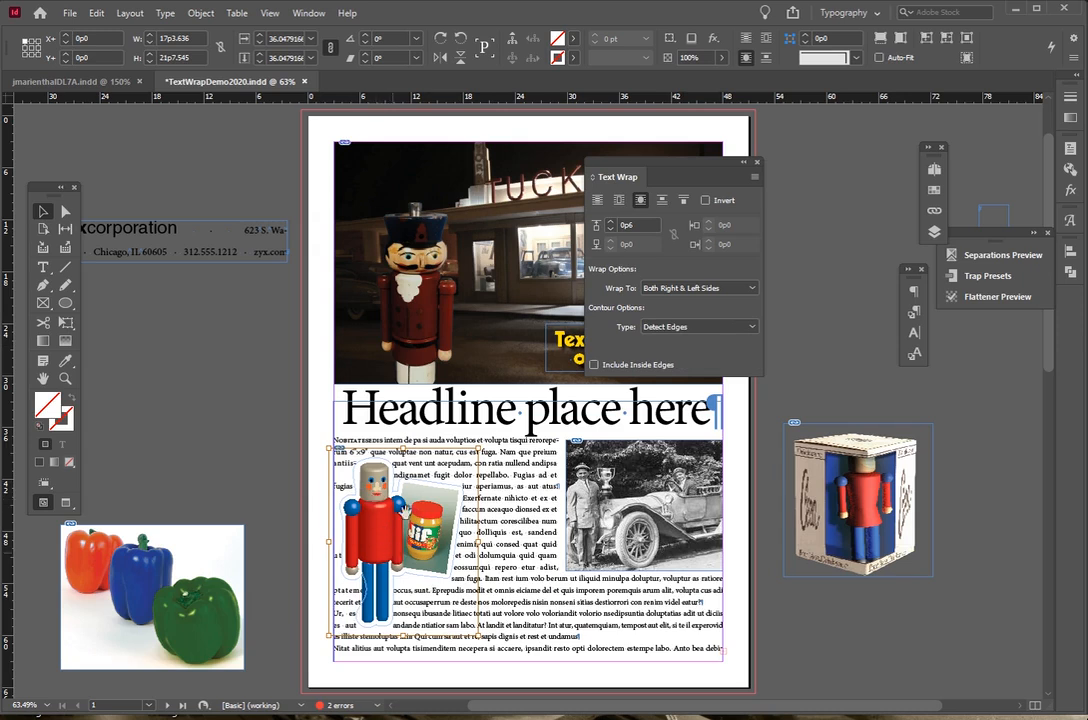
pyautogui.click(65, 379)
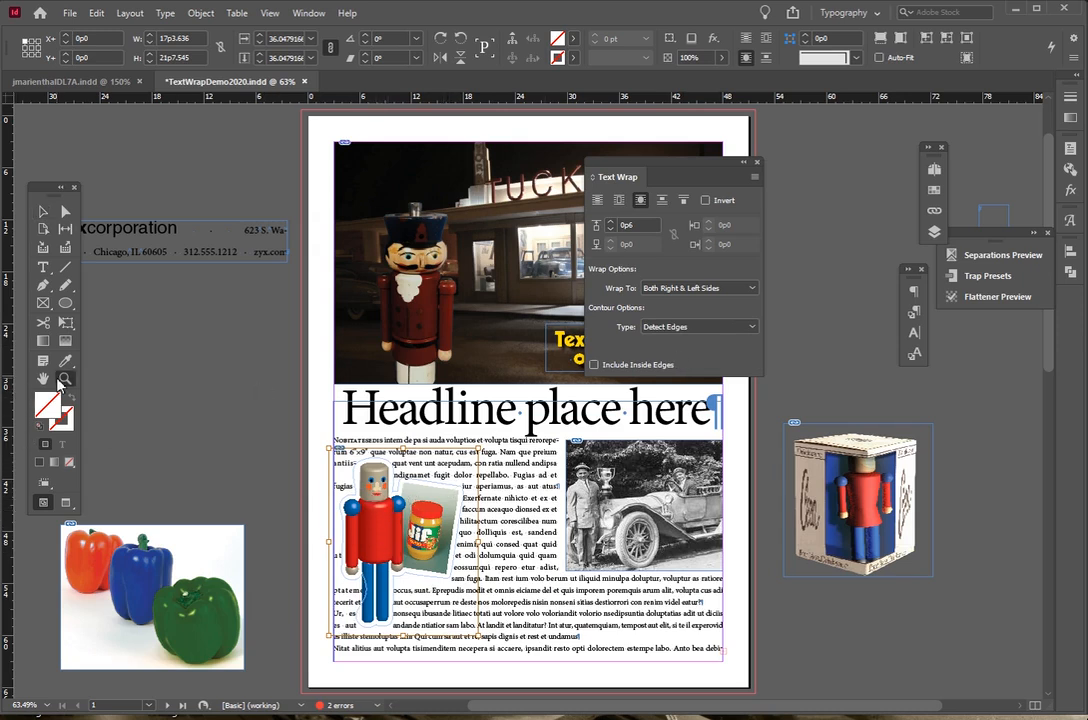
pyautogui.moveTo(313, 433); pyautogui.dragTo(522, 629)
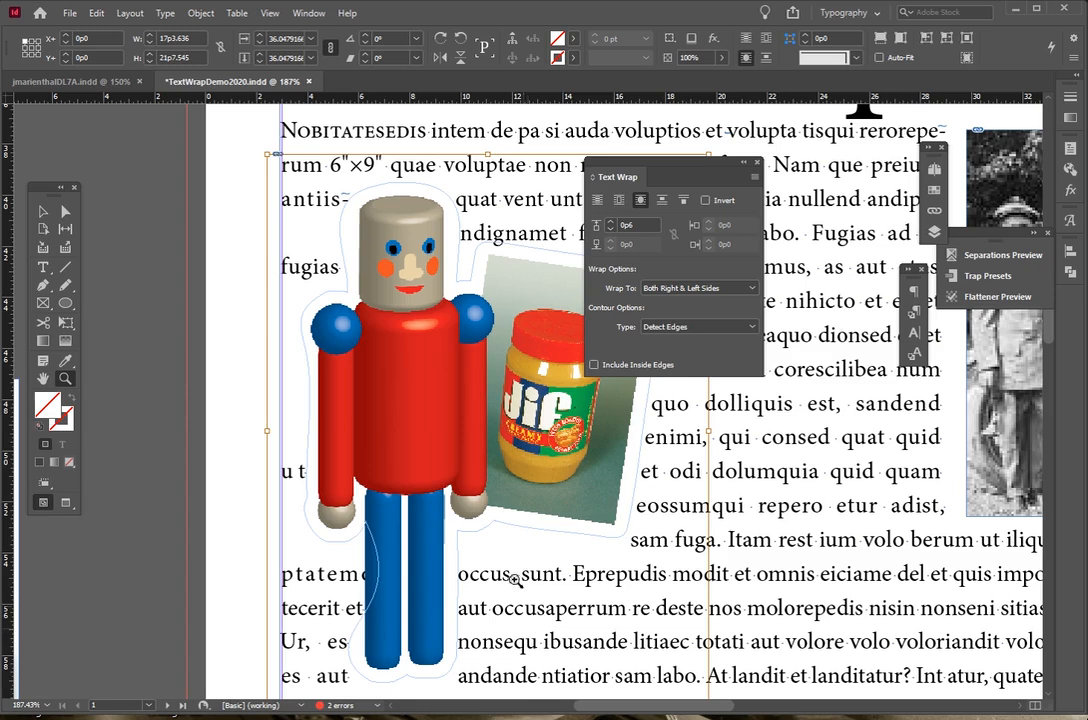
# Step: Wrap the text only to the Right Side of the doll image
pyautogui.moveTo(659, 168); pyautogui.dragTo(774, 167)
pyautogui.click(812, 287)
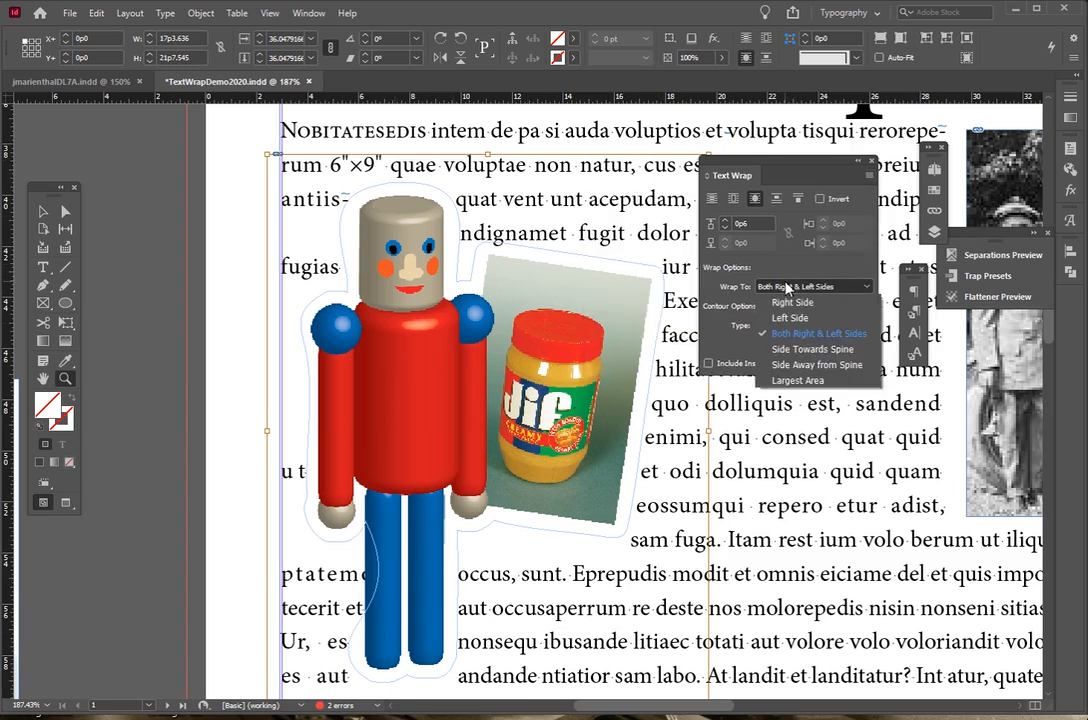
pyautogui.click(786, 302)
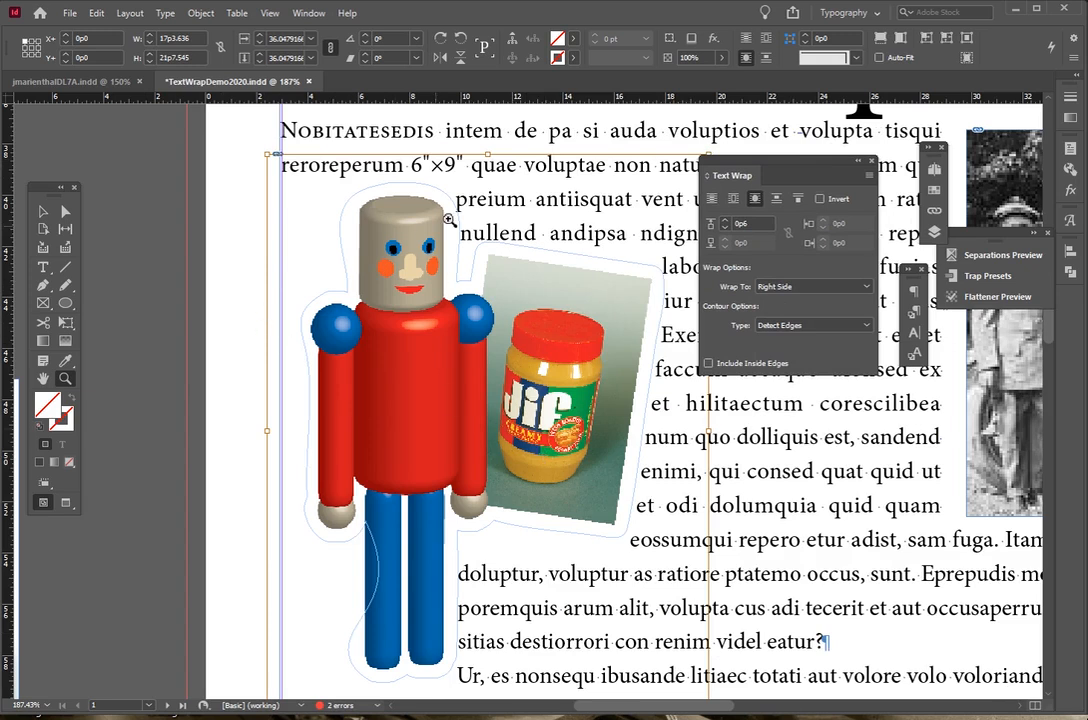
# Step: Reduce the doll image's text wrap offset to 0p2
pyautogui.click(726, 228)
pyautogui.click(726, 228)
pyautogui.click(726, 228)
pyautogui.click(726, 228)
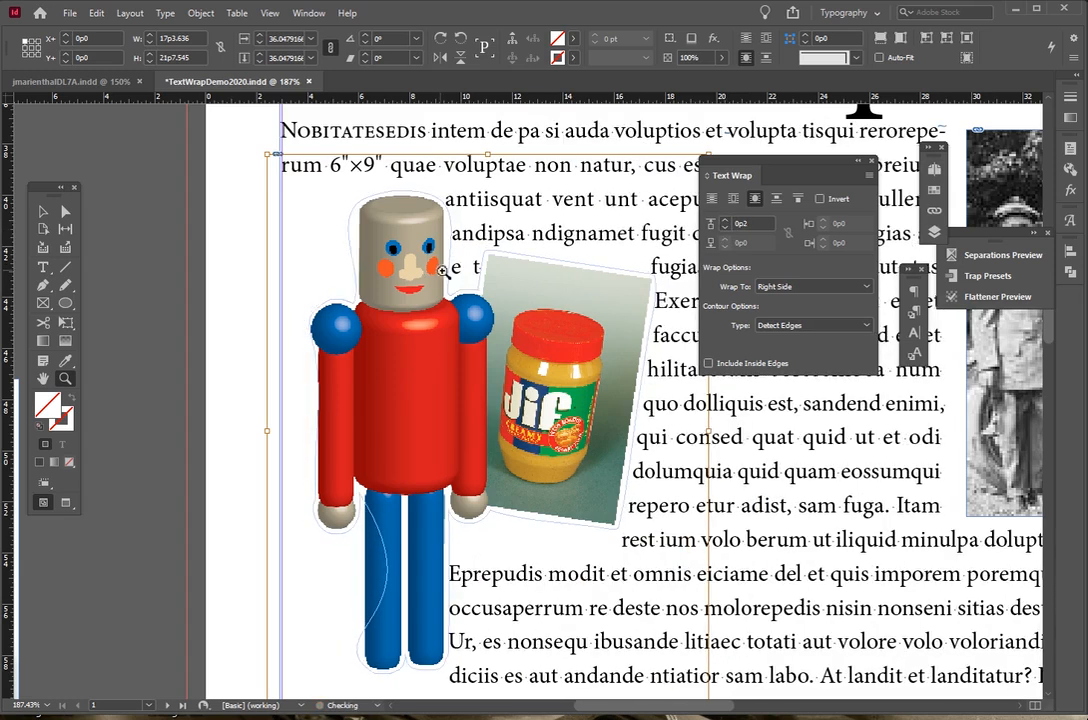
# Step: Delete the anchor points of the doll's text wrap contour between its head and the tilted jar photo to straighten the boundary there
pyautogui.click(64, 211)
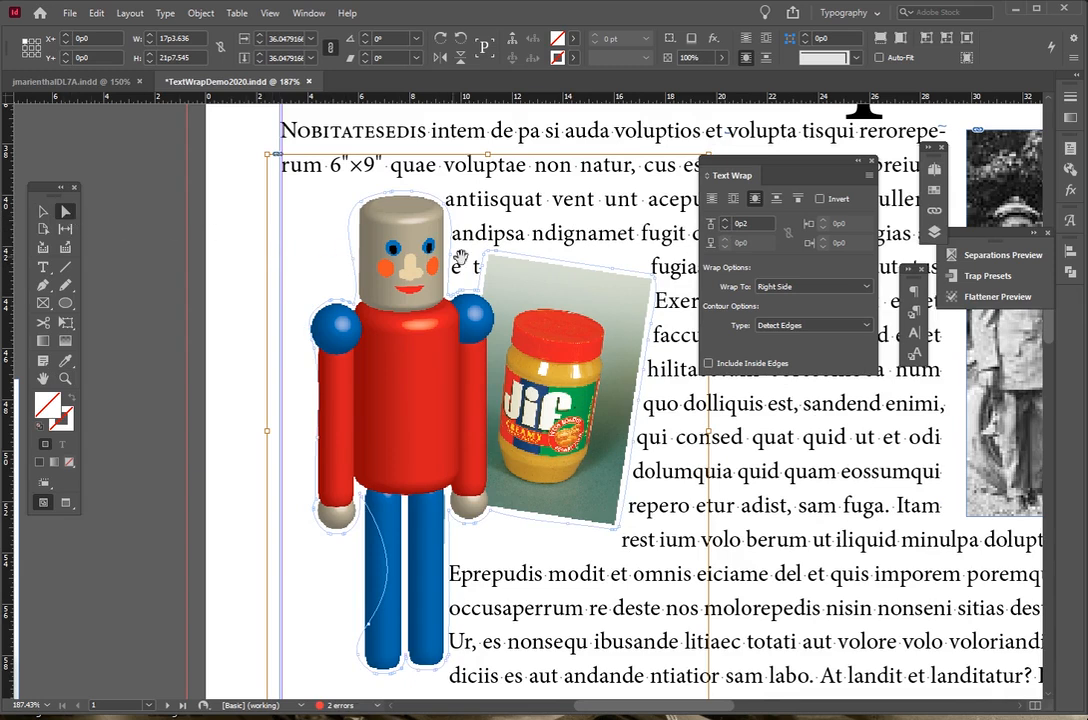
pyautogui.moveTo(55, 195); pyautogui.dragTo(232, 209)
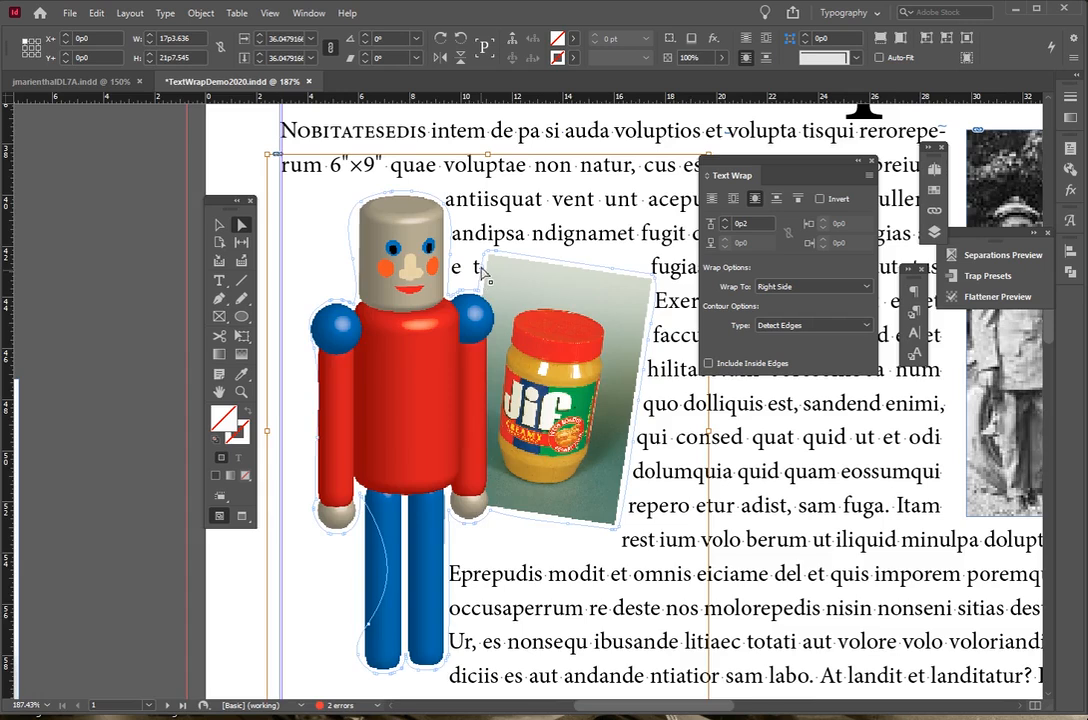
pyautogui.scroll(3, 483, 272)
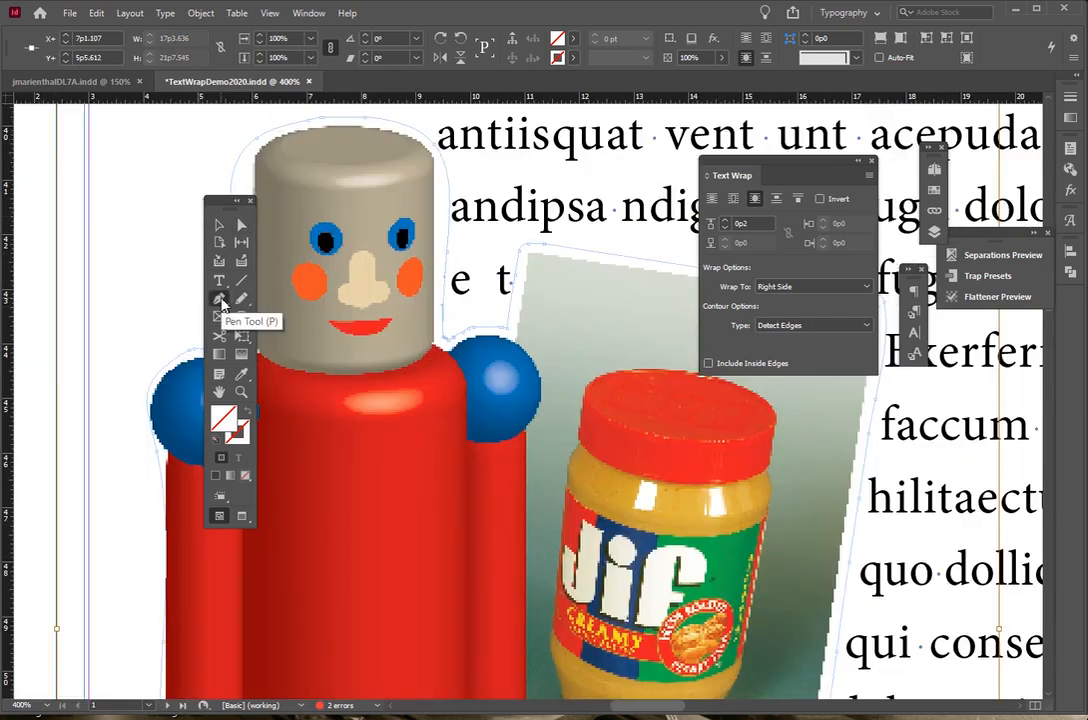
pyautogui.click(221, 300)
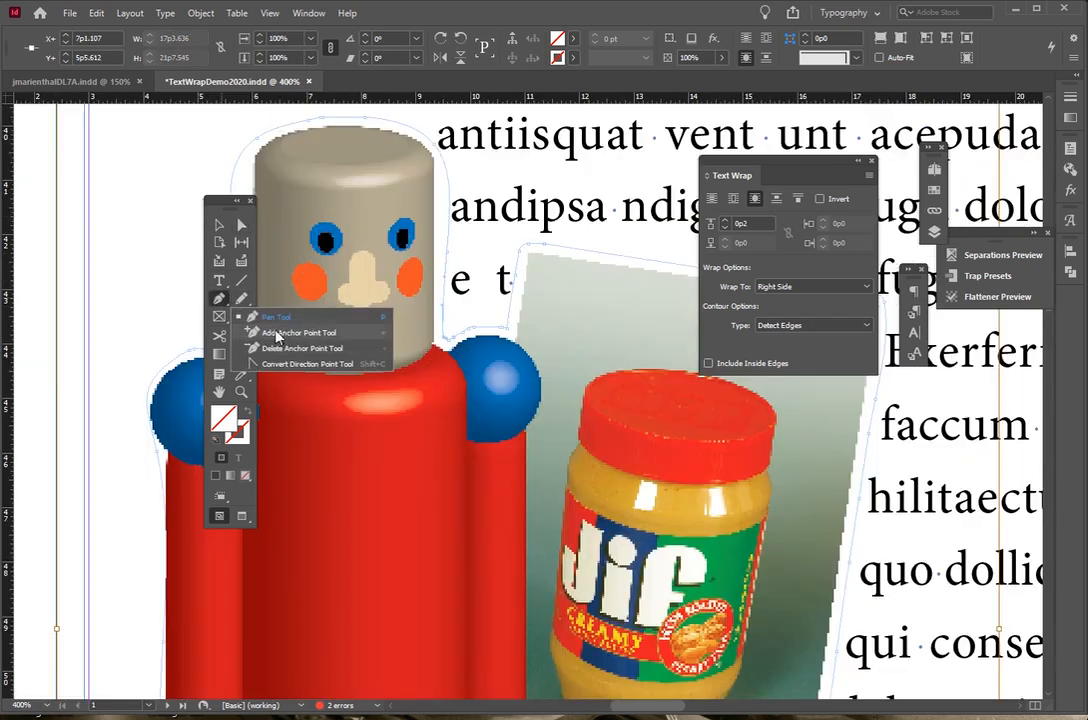
pyautogui.click(277, 336)
pyautogui.click(455, 341)
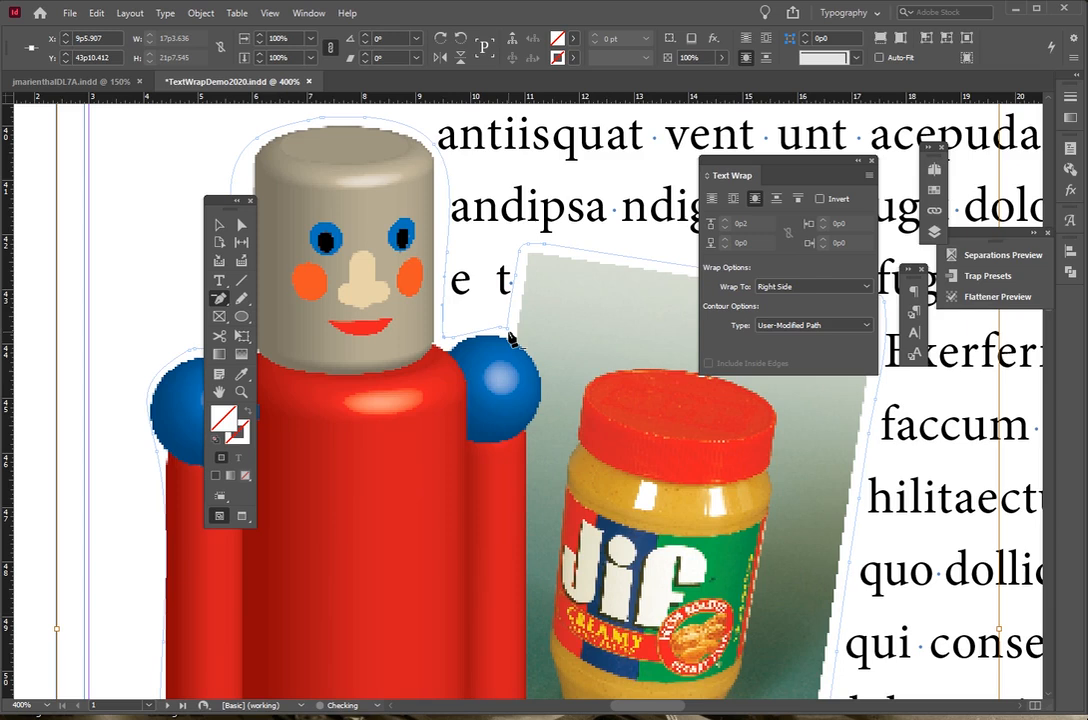
pyautogui.click(507, 335)
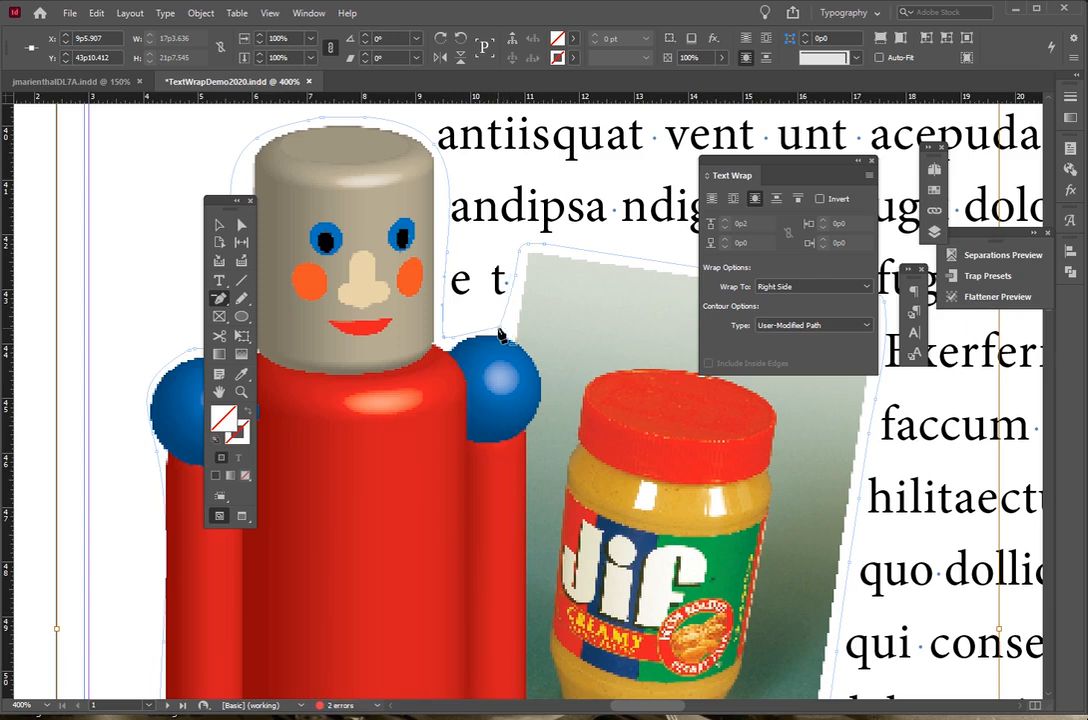
pyautogui.click(446, 336)
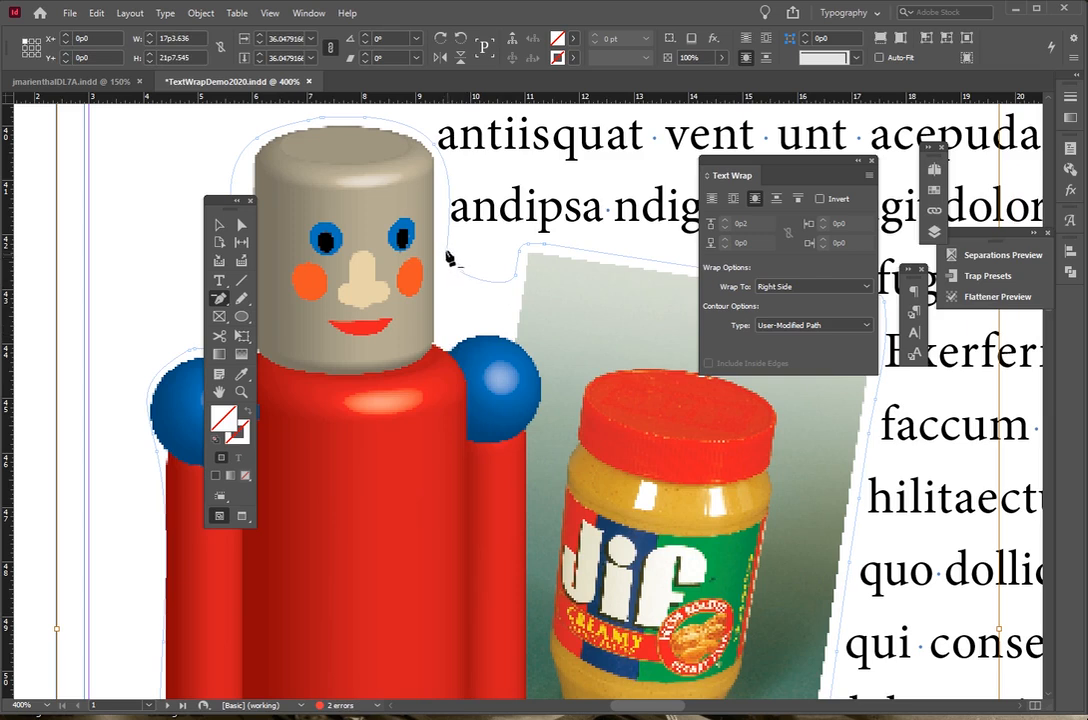
pyautogui.click(444, 256)
pyautogui.click(518, 284)
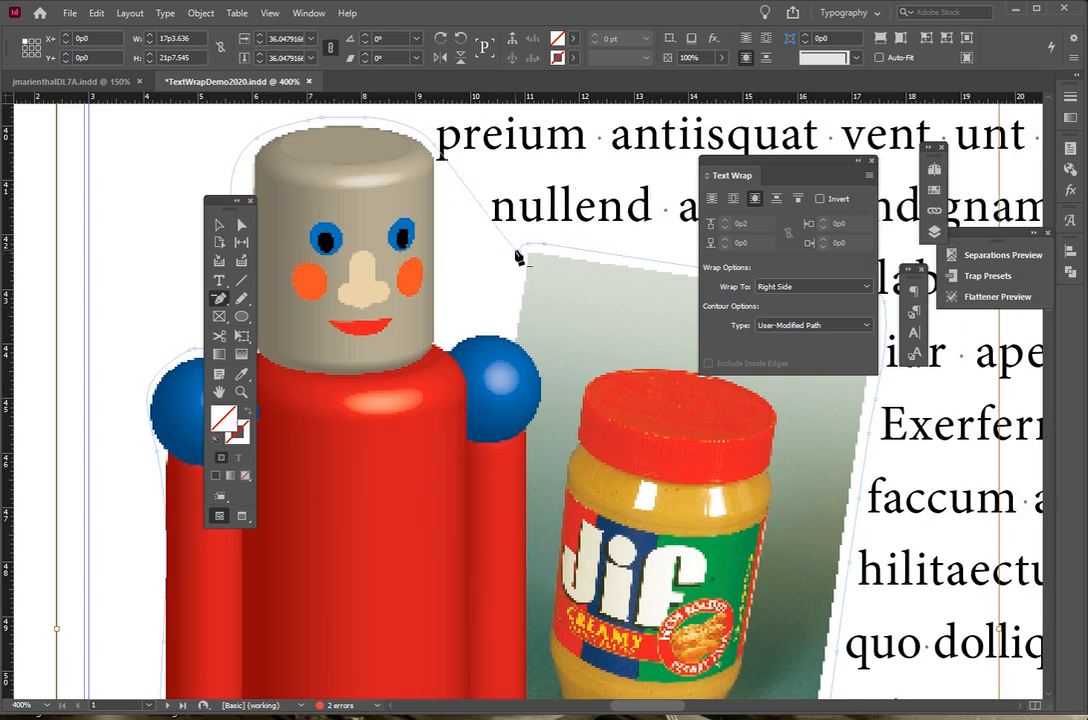
pyautogui.click(520, 258)
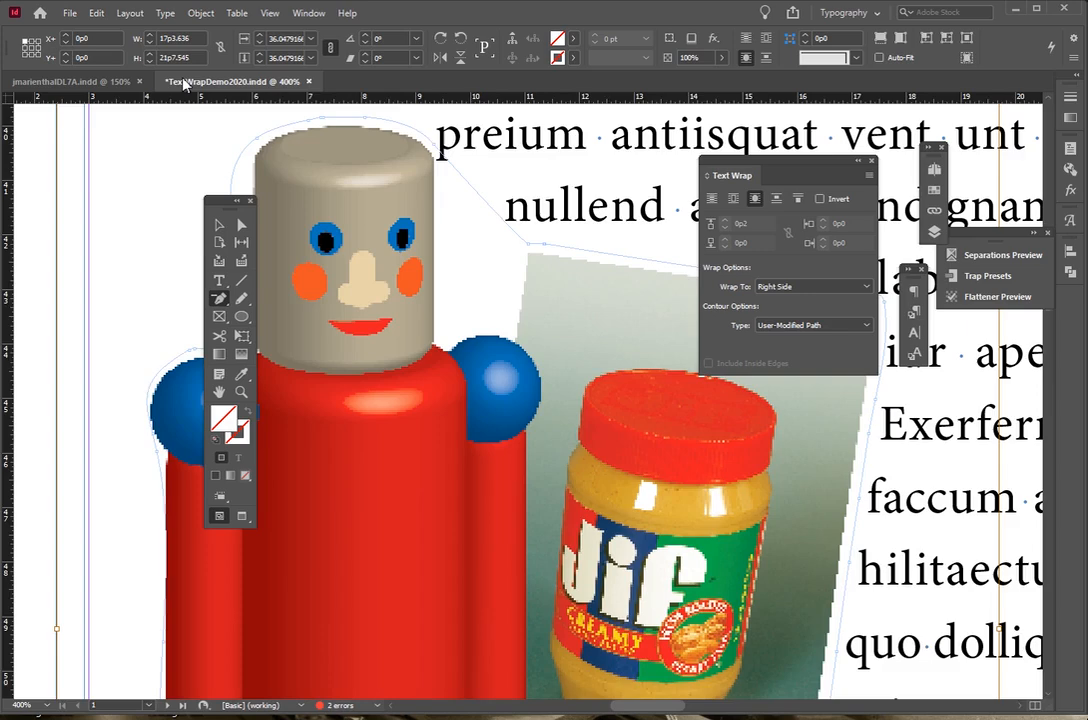
# Step: Wrap the text only to the Right Side of the peppers image
pyautogui.hotkey('ctrl', '0')
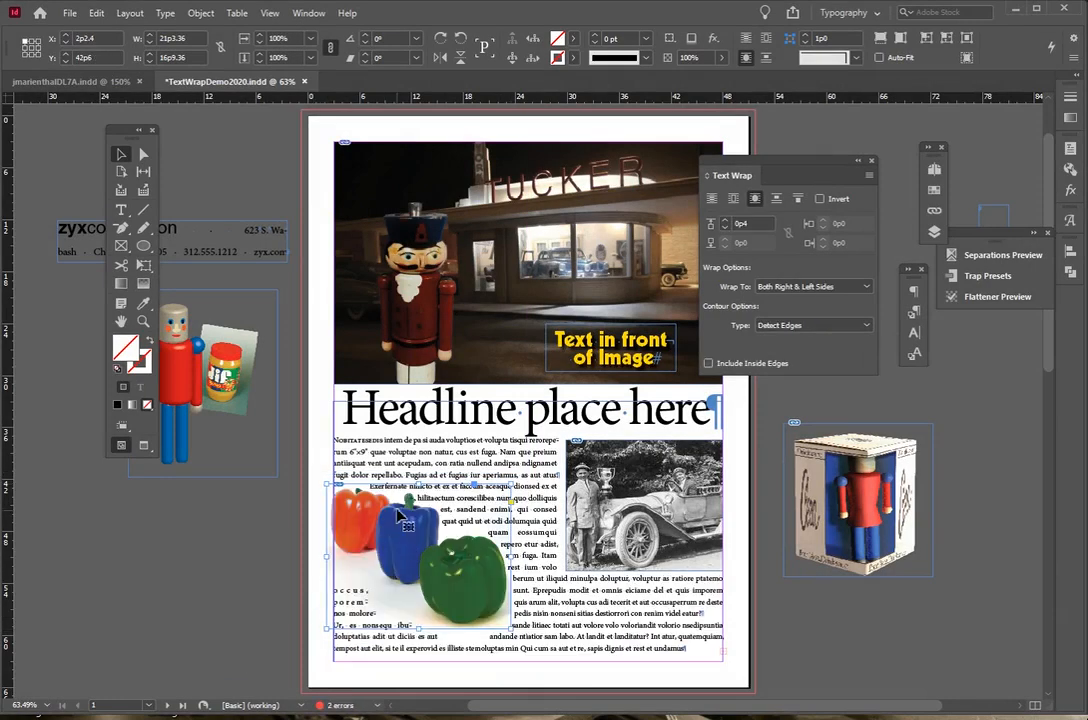
pyautogui.click(786, 288)
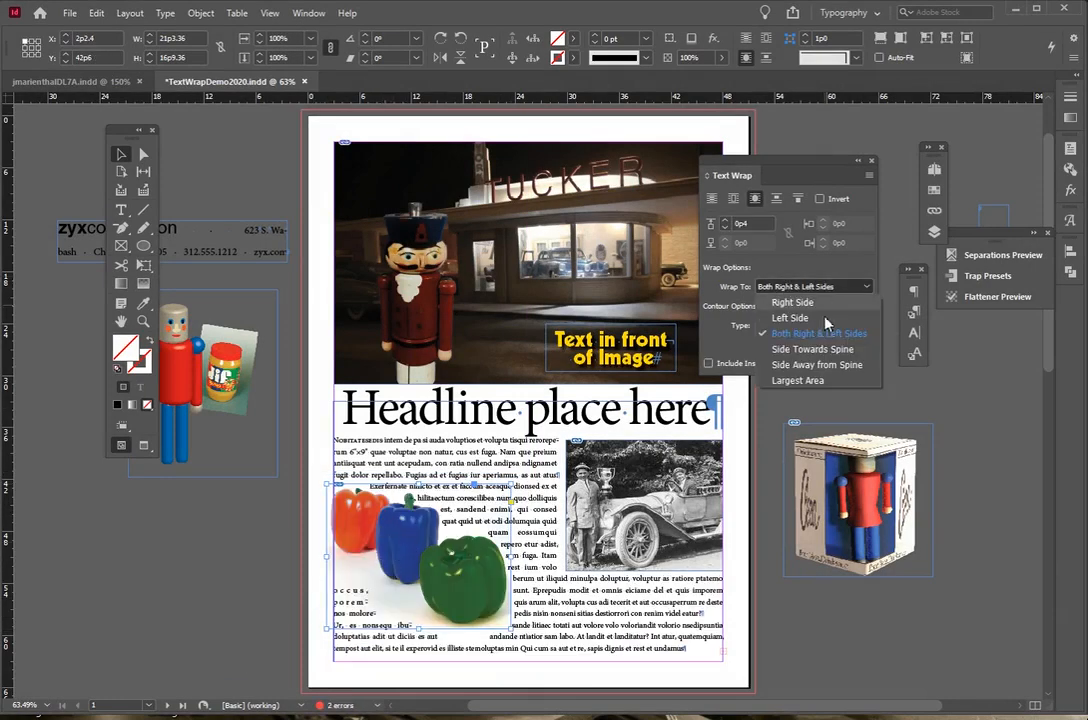
pyautogui.click(790, 305)
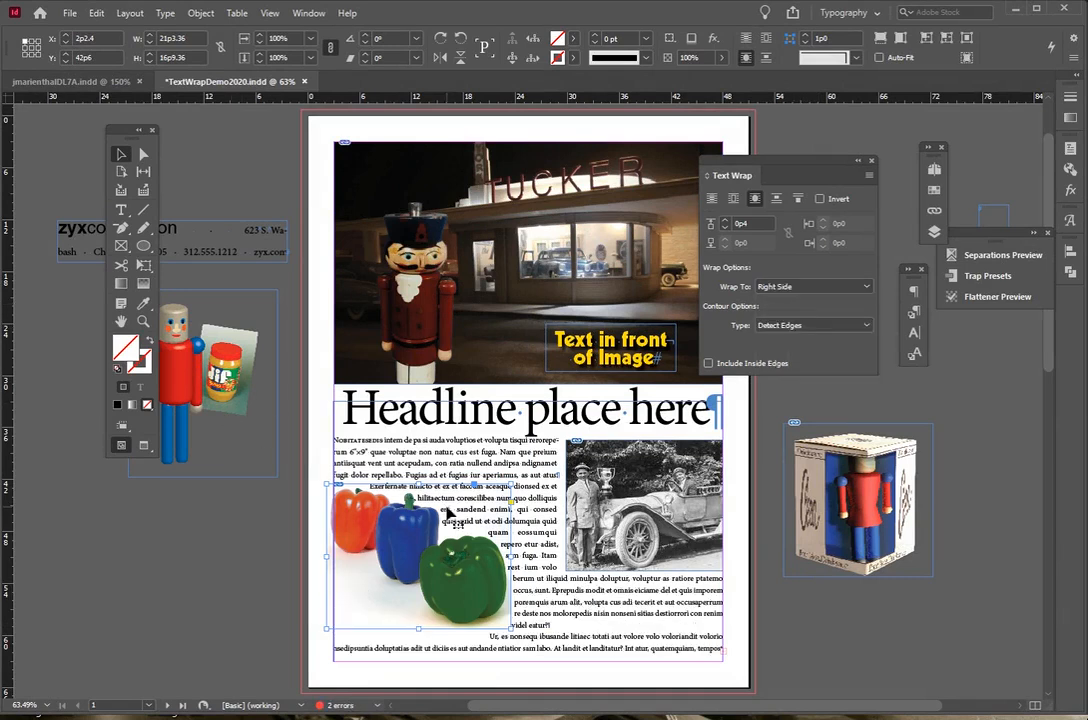
# Step: Change the contour type of the peppers image's text wrap to Same as Clipping
pyautogui.click(766, 327)
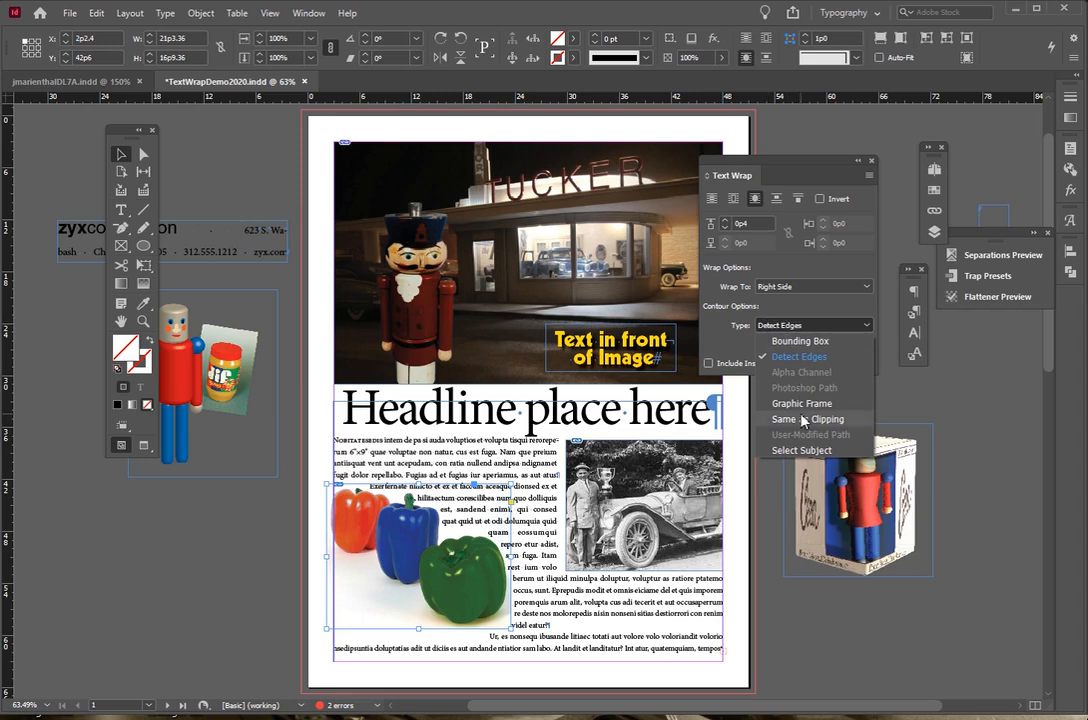
pyautogui.click(801, 419)
pyautogui.click(328, 440)
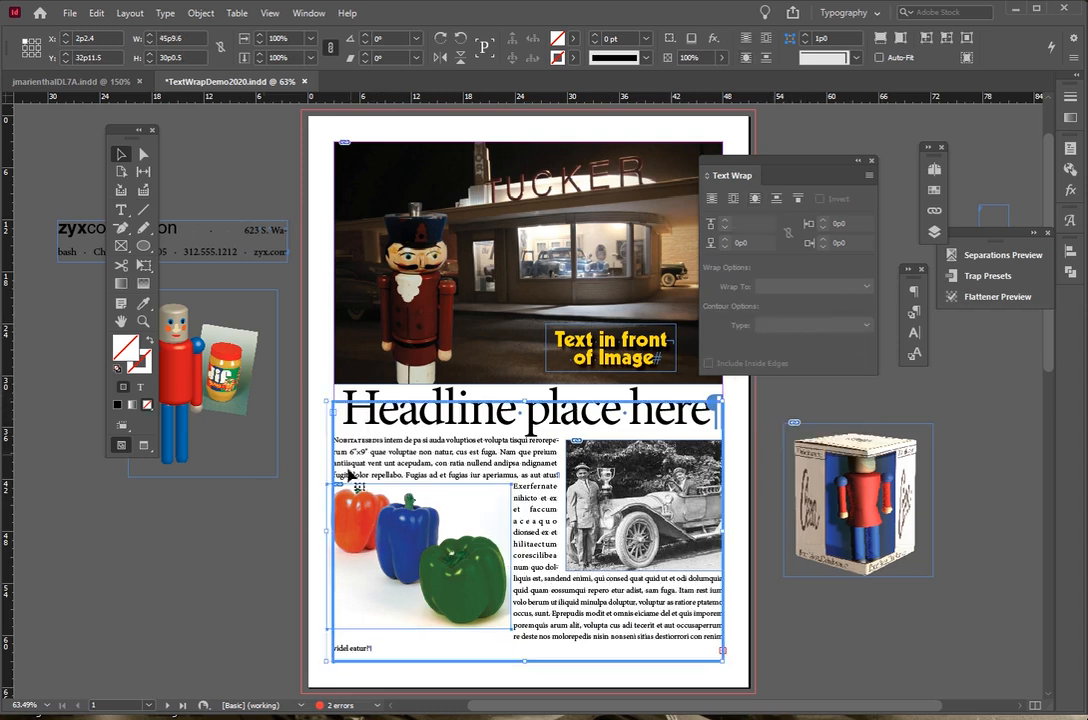
pyautogui.click(285, 505)
pyautogui.click(517, 455)
pyautogui.click(293, 528)
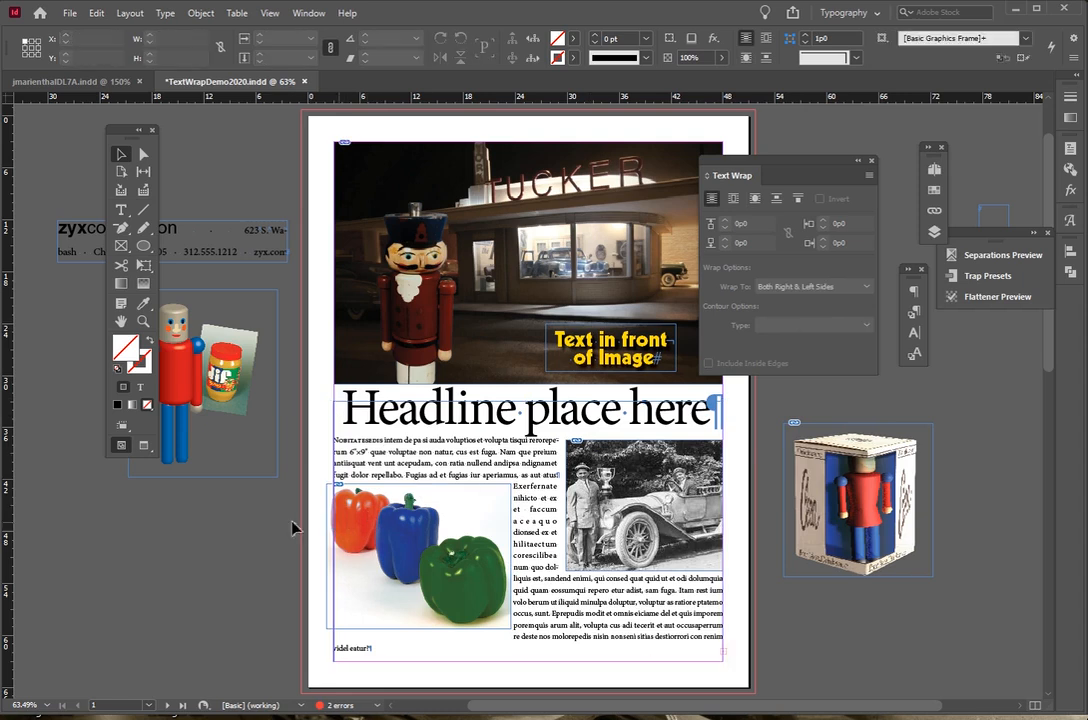
pyautogui.click(327, 530)
# Step: Examine where the peppers image sits in the stacking order of Layer 1
pyautogui.click(934, 232)
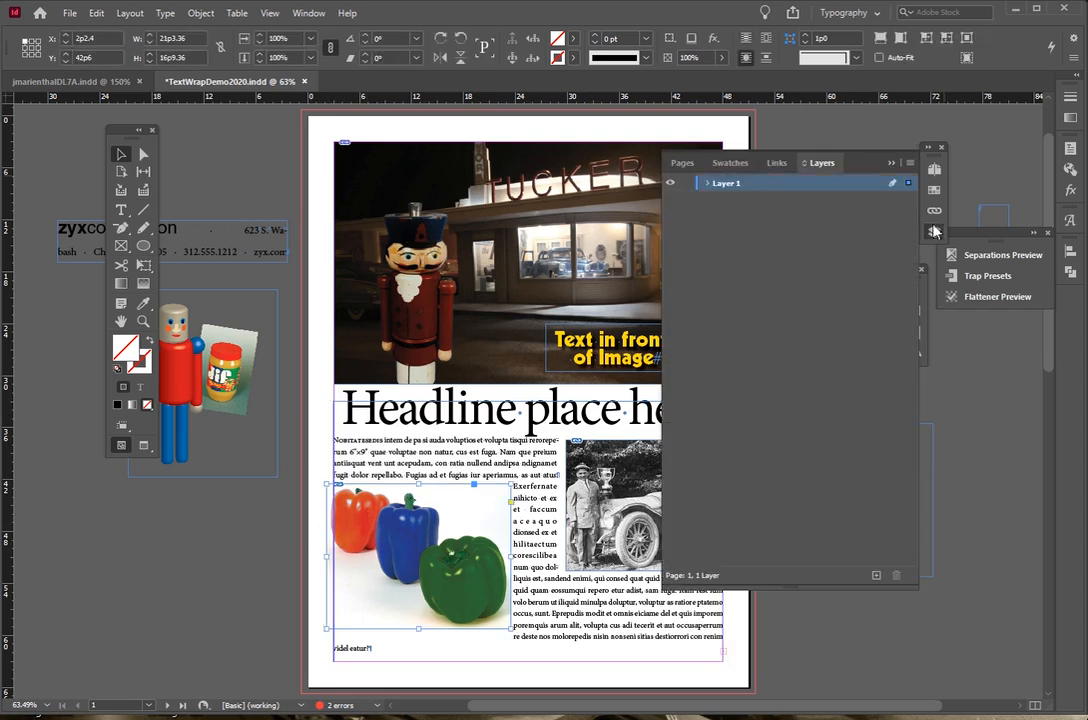
pyautogui.click(706, 185)
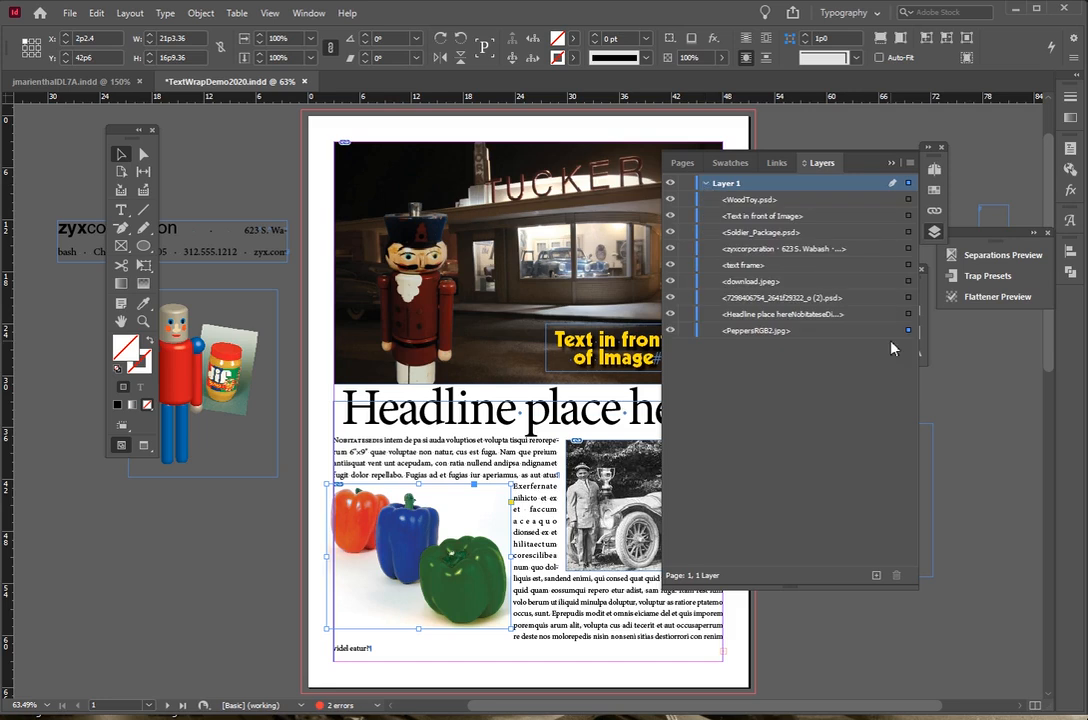
pyautogui.click(892, 164)
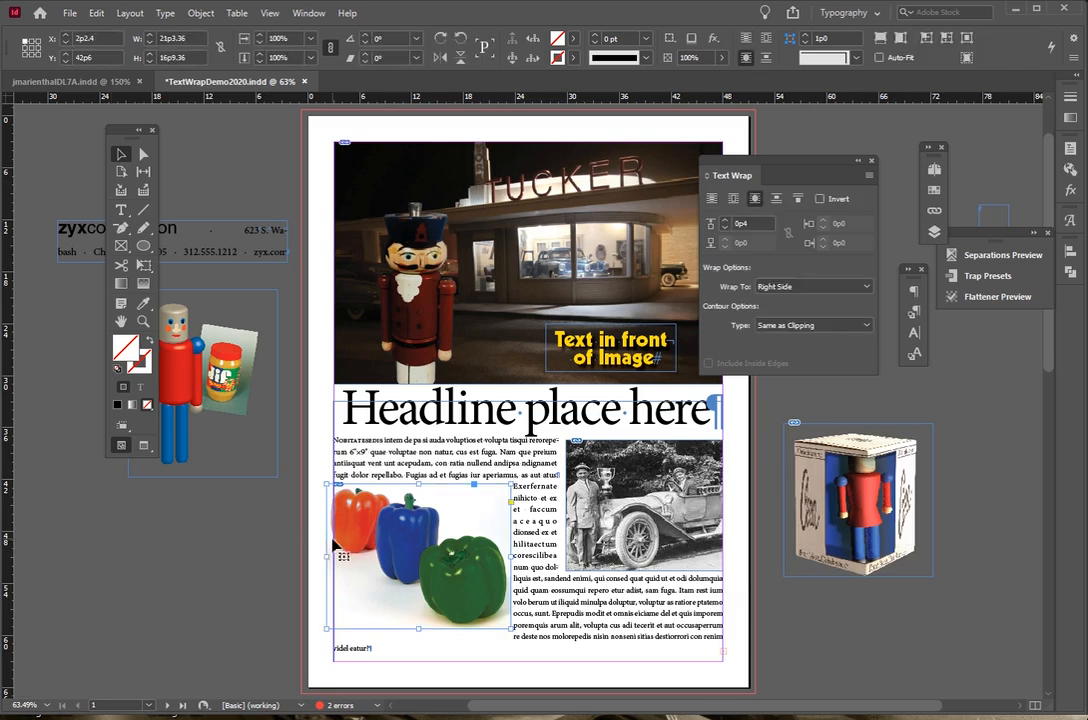
# Step: Try the peppers image with no text wrap, and undo that change
pyautogui.scroll(1, 503, 384)
pyautogui.scroll(-3, 670, 272)
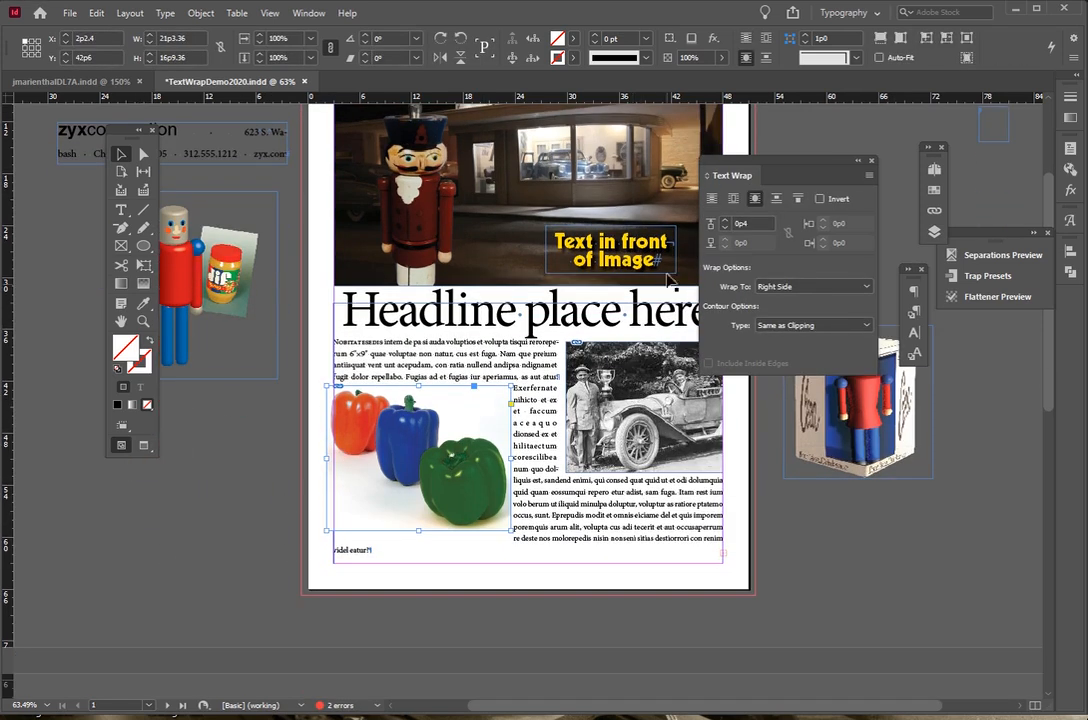
pyautogui.click(711, 198)
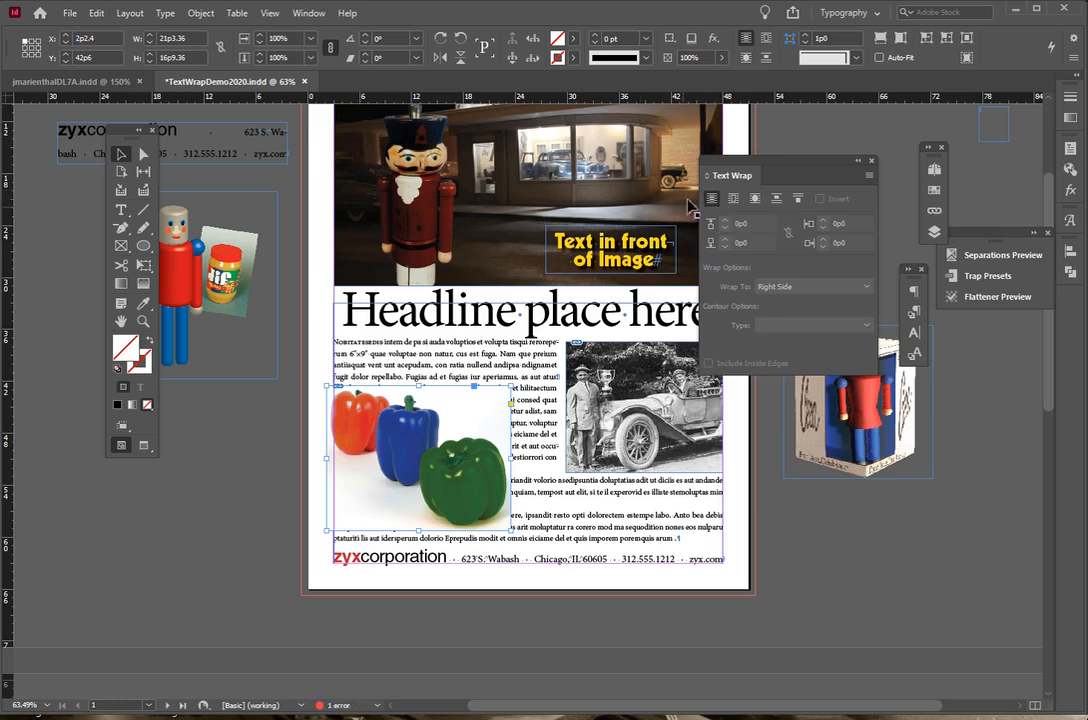
pyautogui.hotkey('ctrl', 'z')
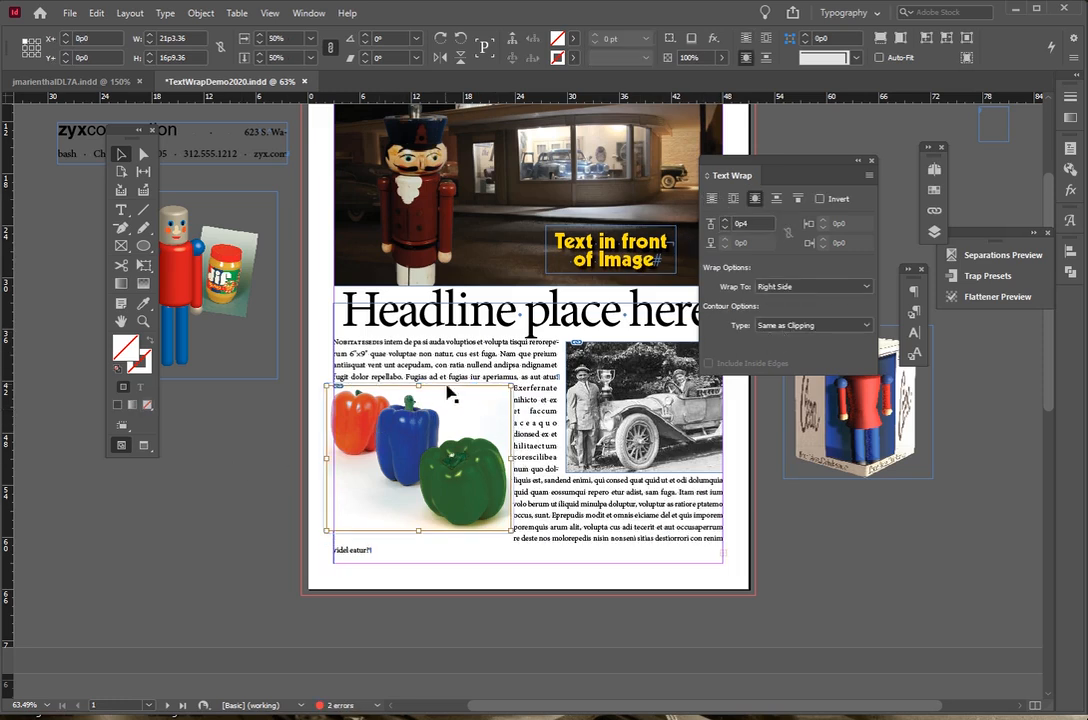
# Step: Set the contour type of the peppers image's text wrap to Detect Edges
pyautogui.click(240, 475)
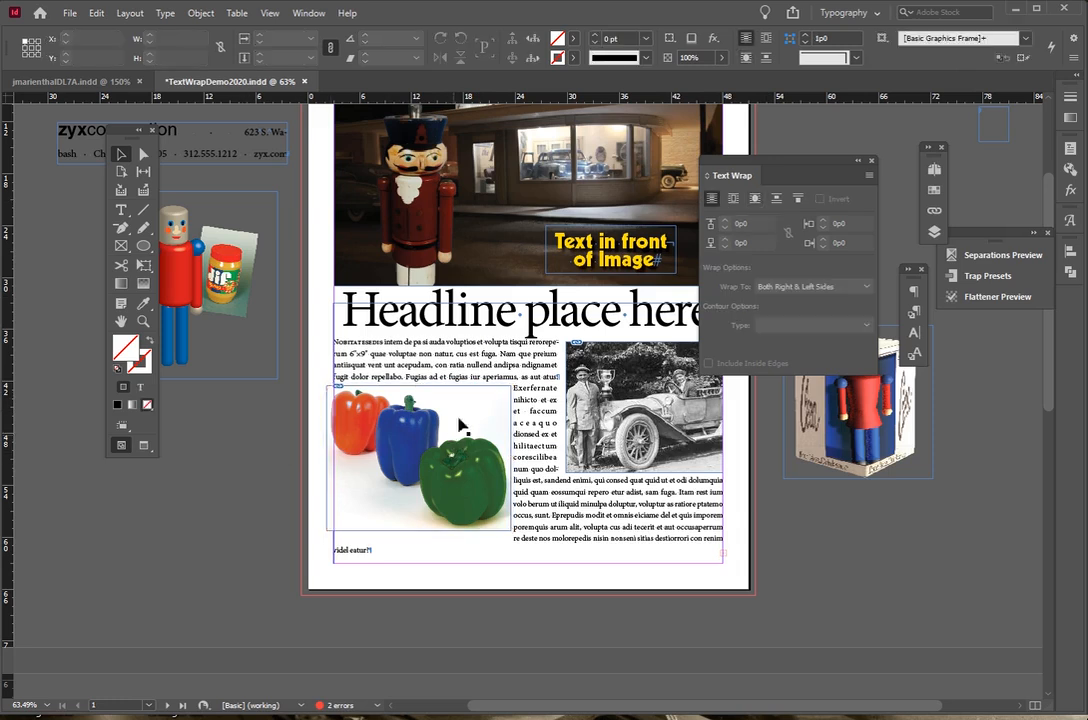
pyautogui.click(455, 418)
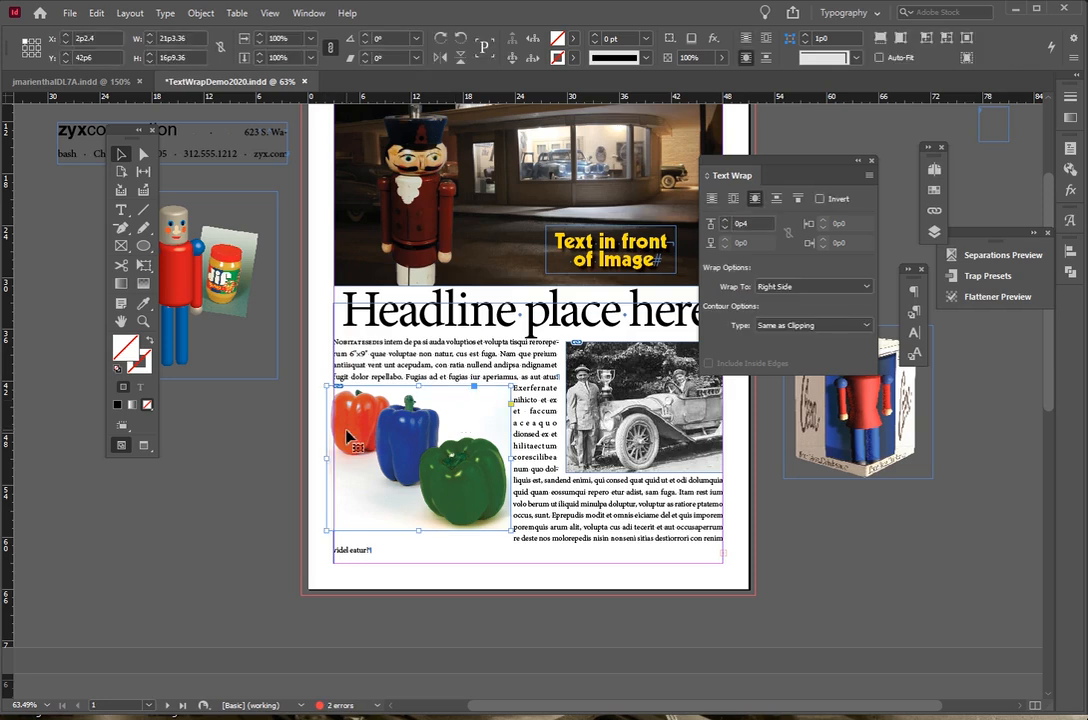
pyautogui.scroll(2, 347, 437)
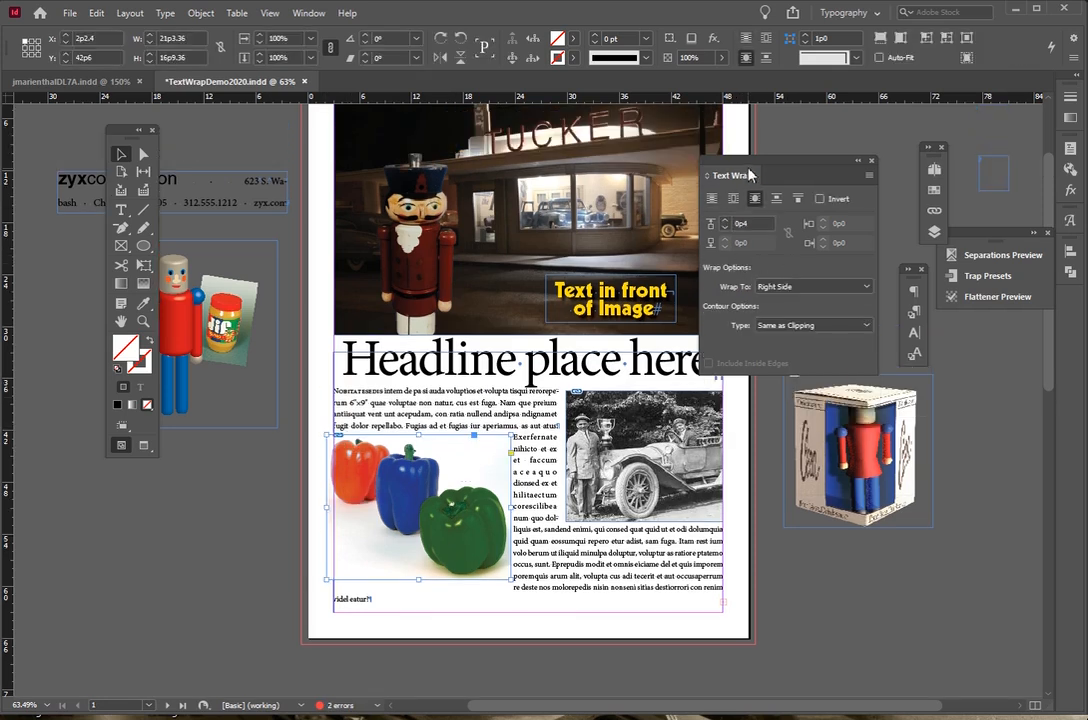
pyautogui.click(795, 325)
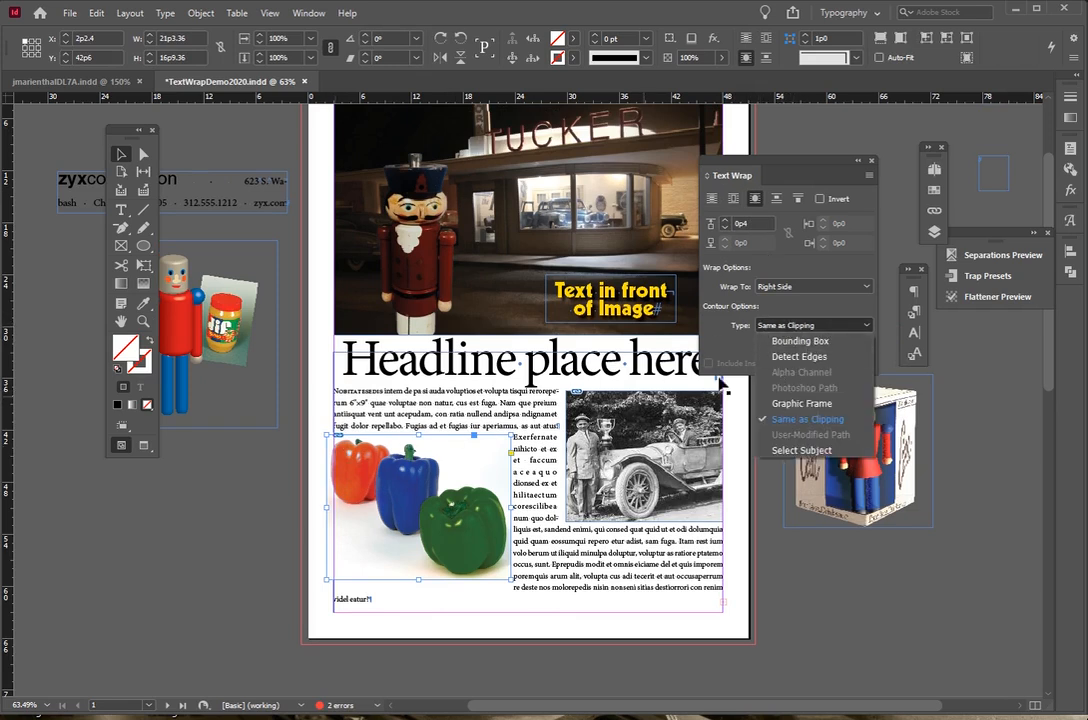
pyautogui.click(799, 356)
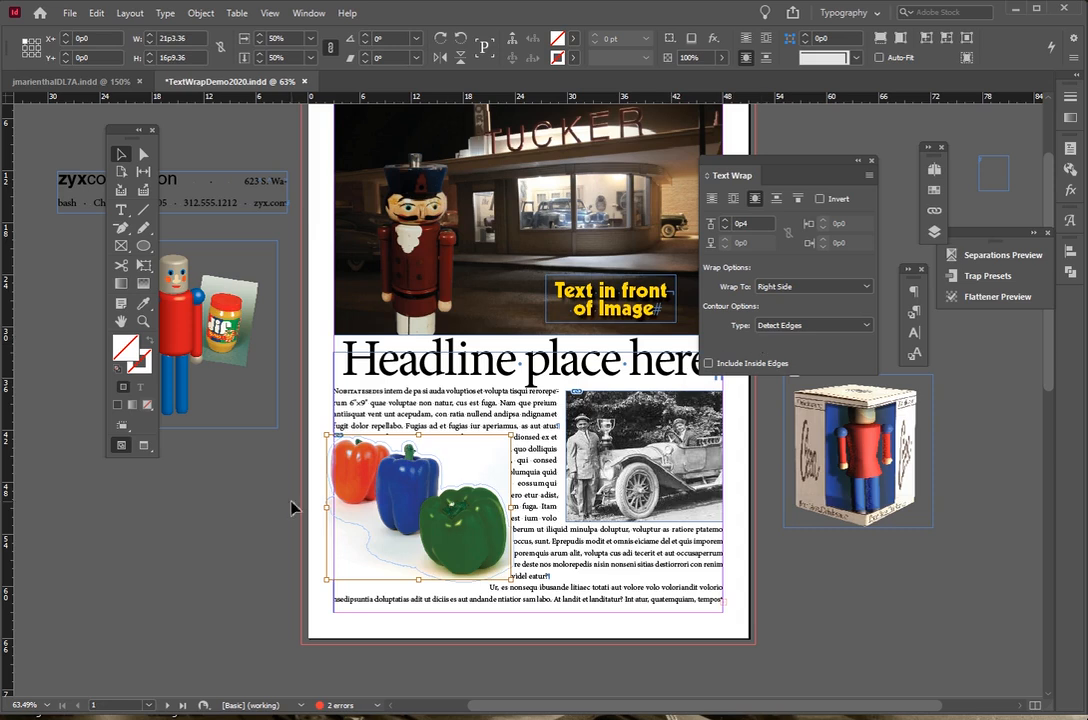
# Step: Increase the peppers image's text wrap offset to 0p9
pyautogui.click(378, 485)
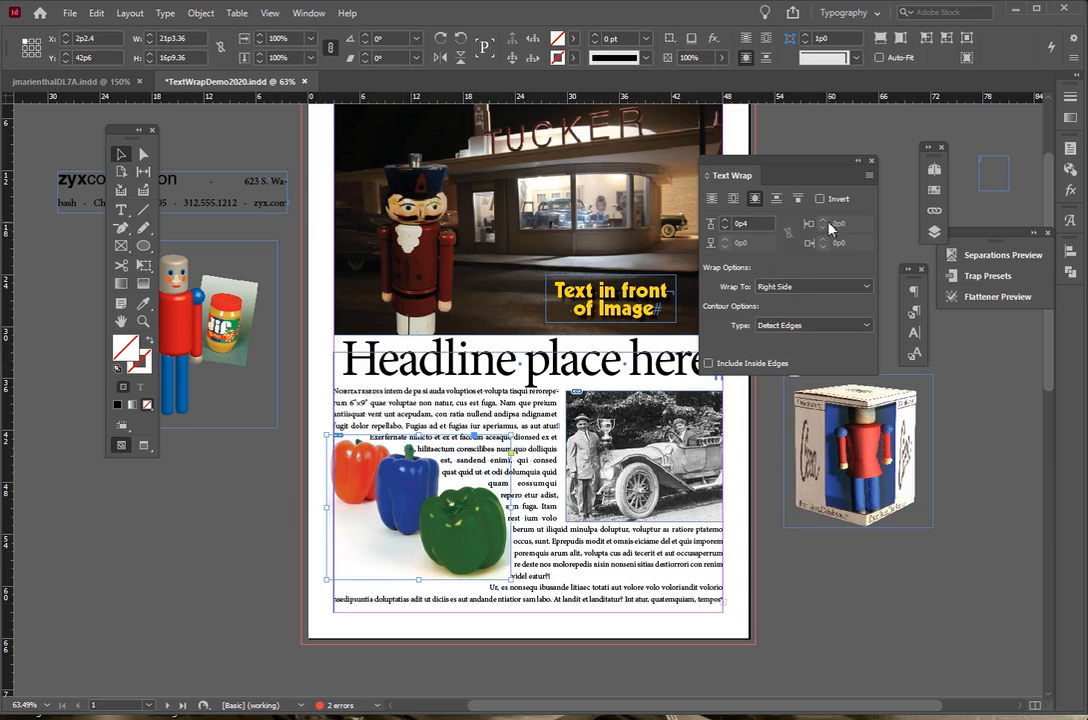
pyautogui.click(725, 220)
pyautogui.click(725, 220)
pyautogui.click(725, 220)
pyautogui.click(725, 220)
pyautogui.click(725, 220)
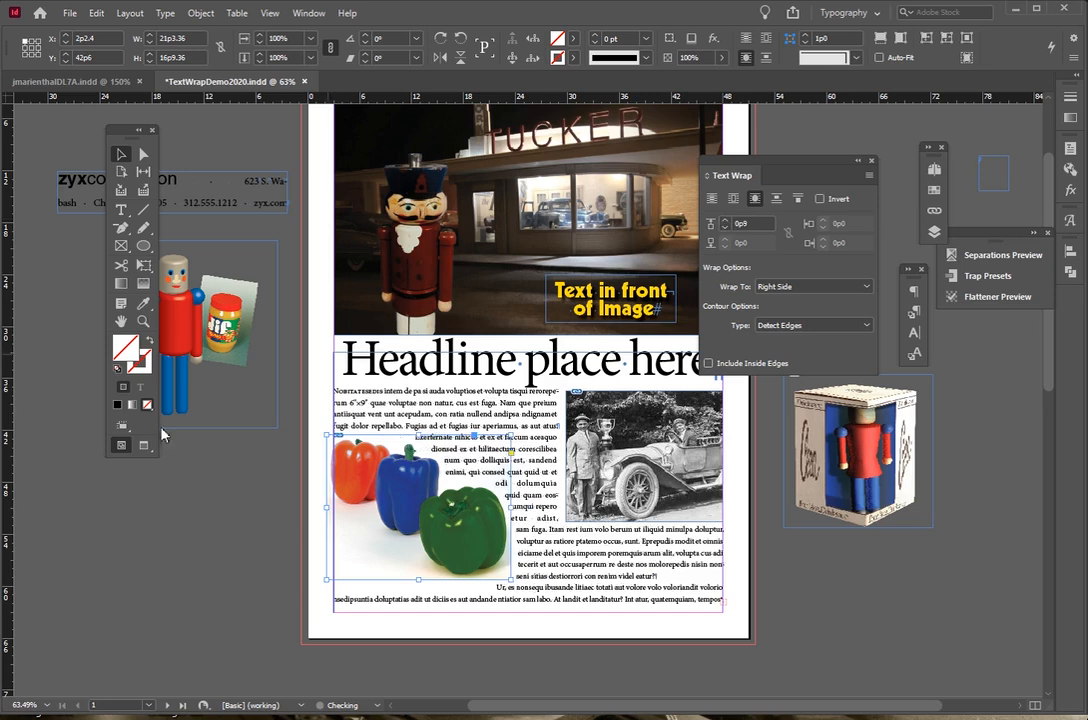
# Step: Move the peppers image off the page onto the pasteboard beside the body text
pyautogui.click(264, 505)
pyautogui.moveTo(356, 486); pyautogui.dragTo(4, 537)
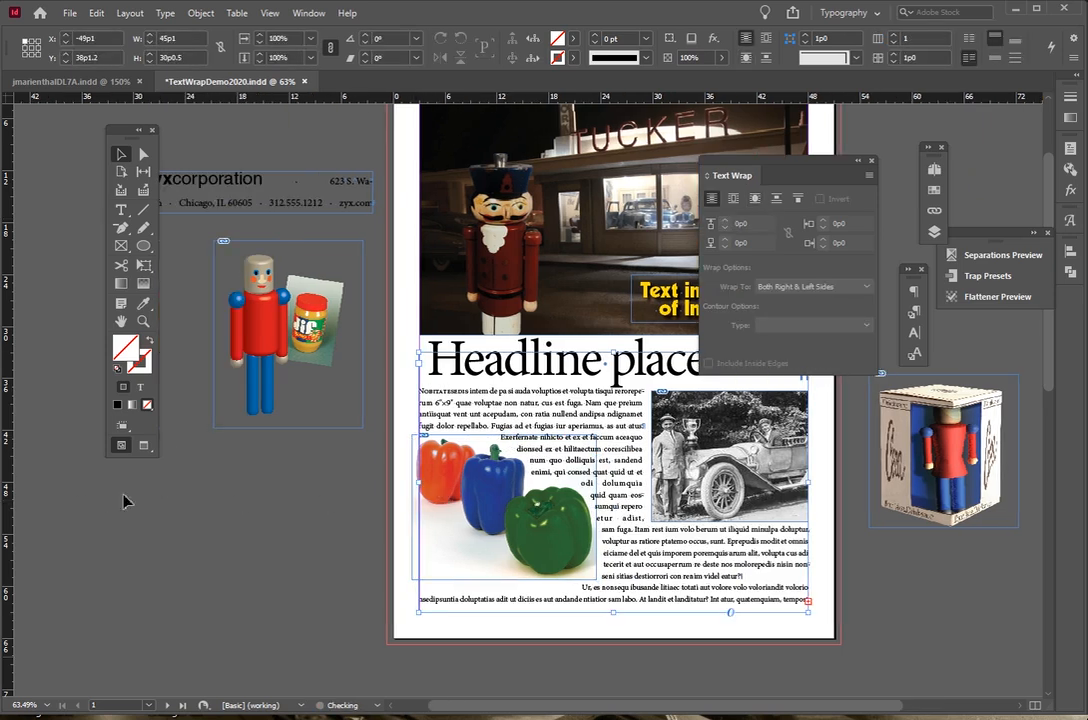
pyautogui.moveTo(441, 490); pyautogui.dragTo(112, 505)
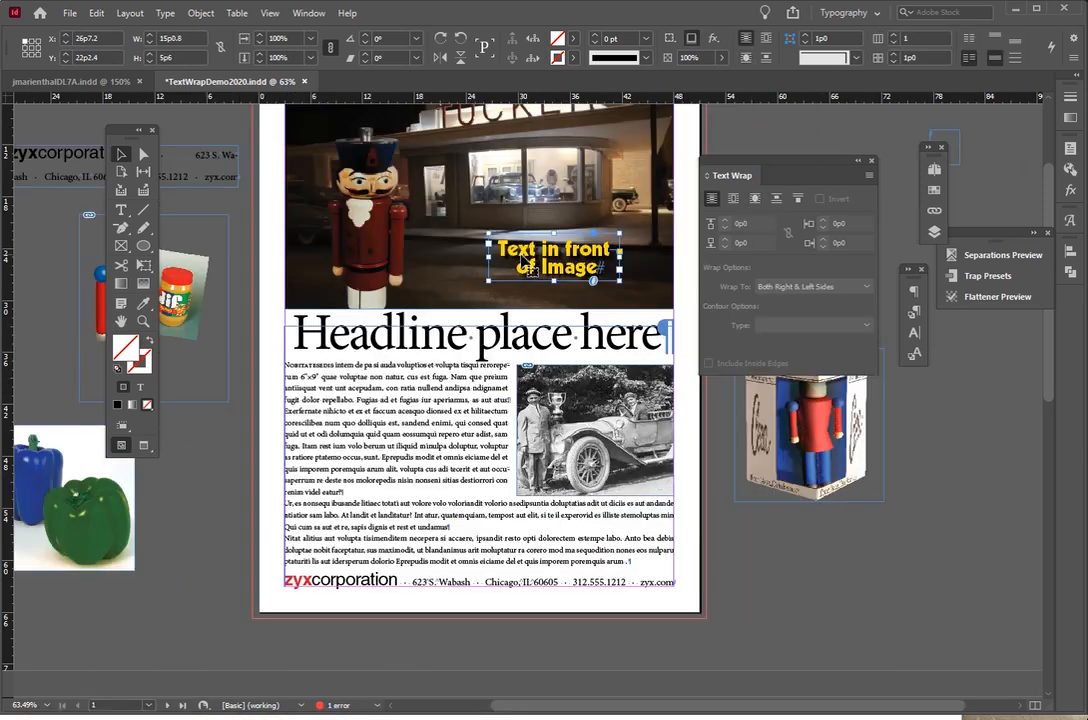
# Step: Move the yellow "Text in front of Image" frame onto the car photo and raise it to the top of Layer 1's stacking order
pyautogui.moveTo(531, 265); pyautogui.dragTo(563, 455)
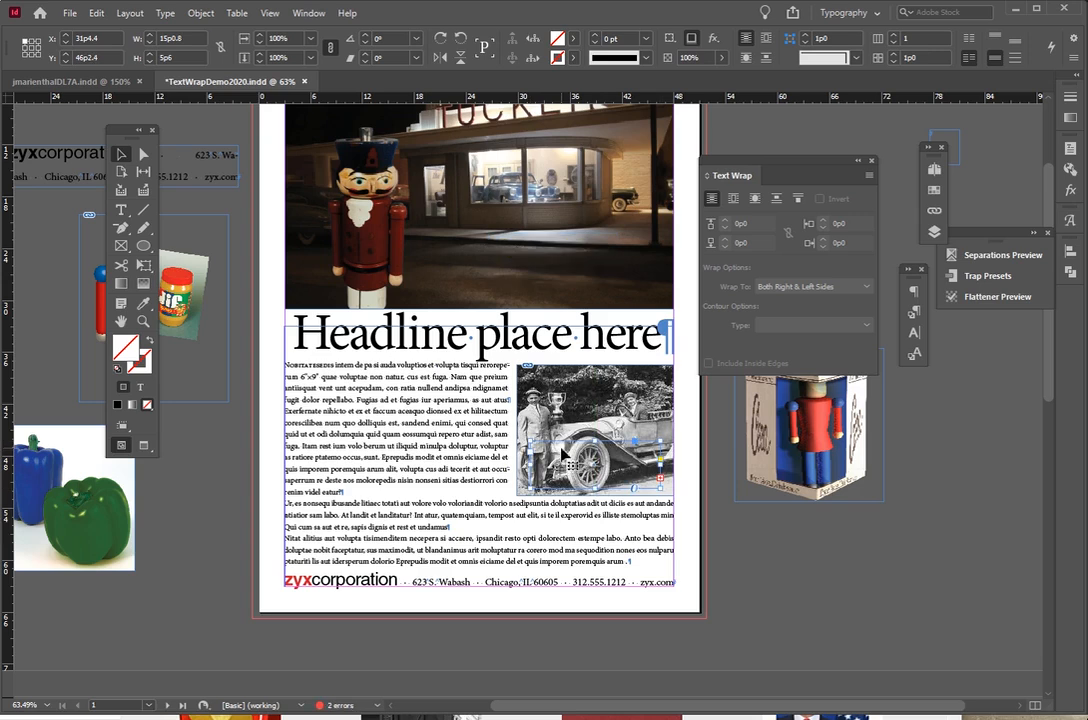
pyautogui.click(933, 232)
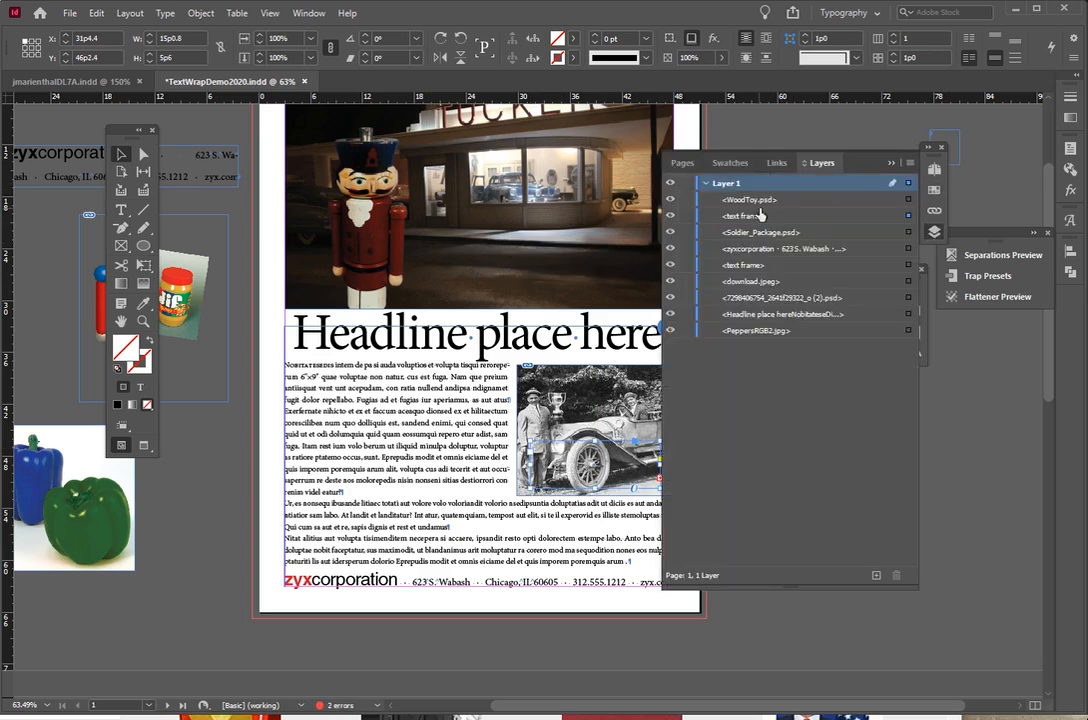
pyautogui.moveTo(851, 225); pyautogui.dragTo(872, 184)
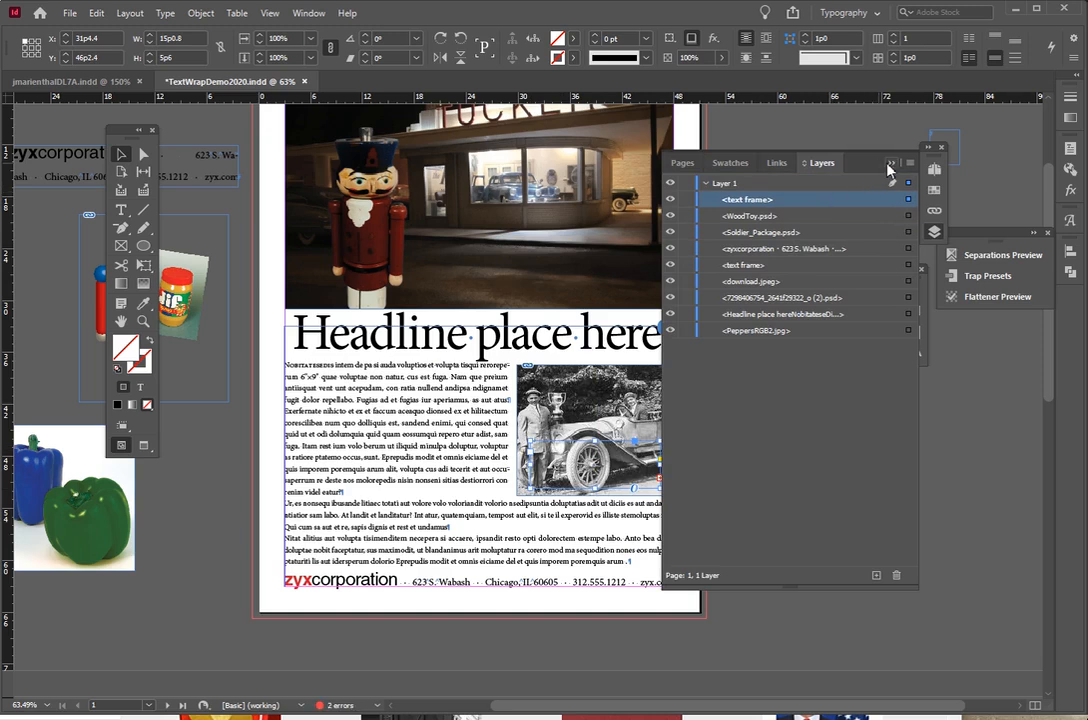
pyautogui.click(889, 164)
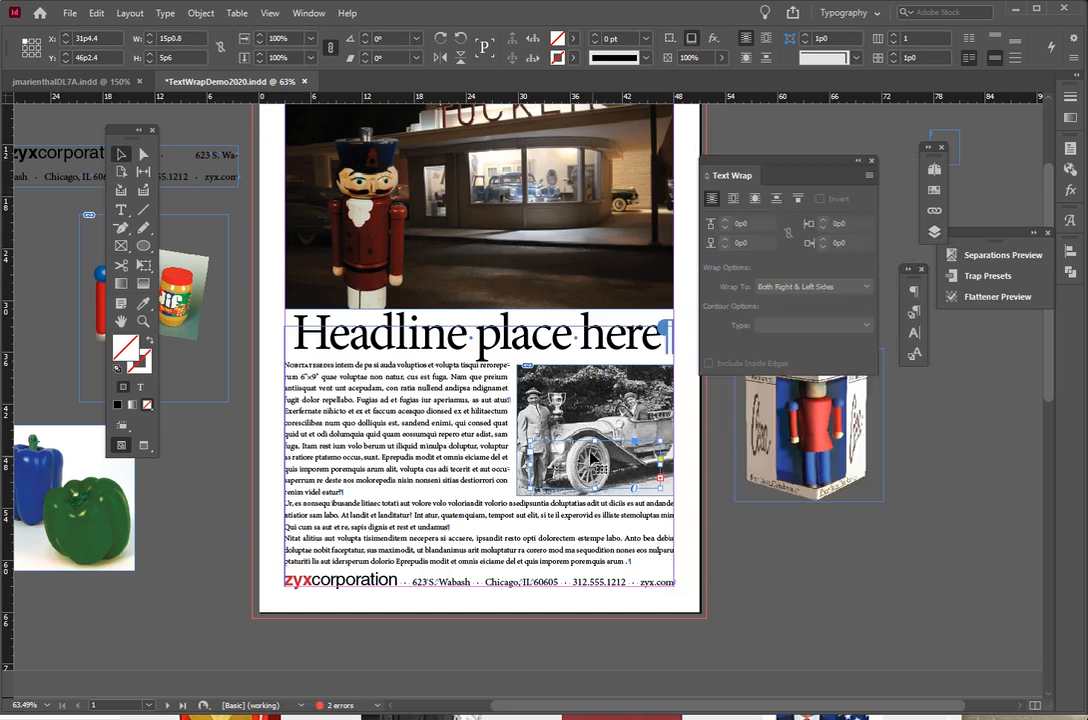
# Step: Shift the text frame slightly higher on the car photo, to about X 31p9.6 and Y 43p4.8
pyautogui.moveTo(561, 447)
pyautogui.mouseDown()
pyautogui.moveTo(450, 419)
pyautogui.moveTo(567, 430)
pyautogui.mouseUp()
pyautogui.moveTo(453, 420); pyautogui.dragTo(593, 455)
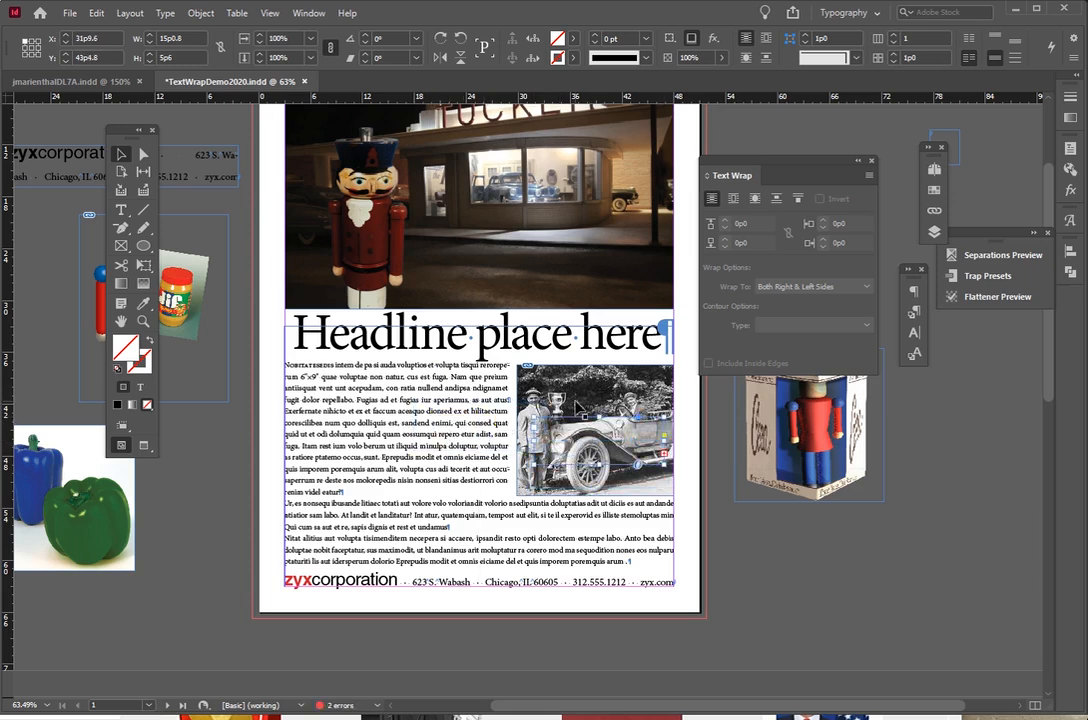
# Step: Make the yellow "Text in front of Image" frame ignore text wrap through its Text Frame Options
pyautogui.hotkey('ctrl', 'b')
pyautogui.moveTo(640, 246); pyautogui.dragTo(180, 132)
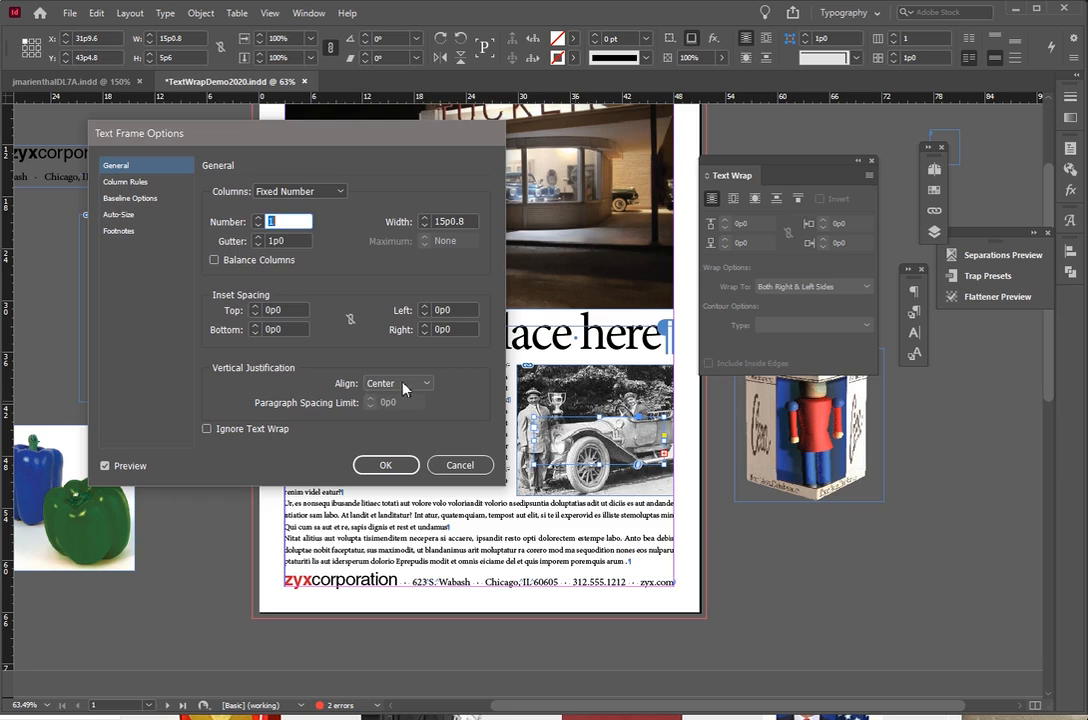
pyautogui.click(135, 198)
pyautogui.click(134, 182)
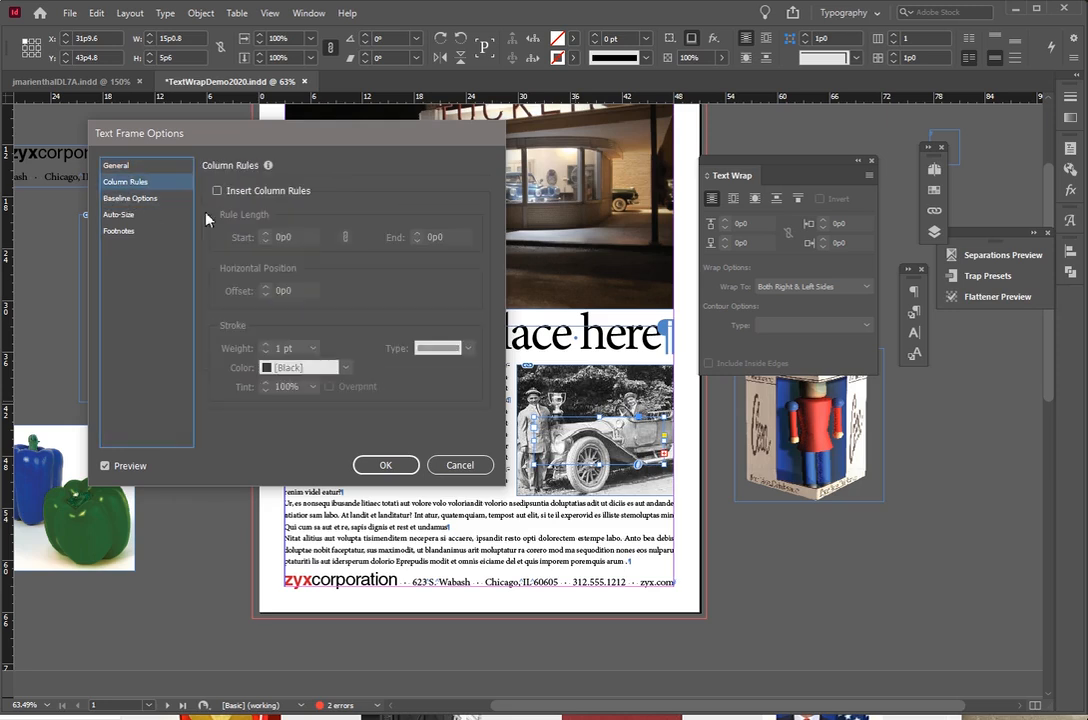
pyautogui.click(117, 216)
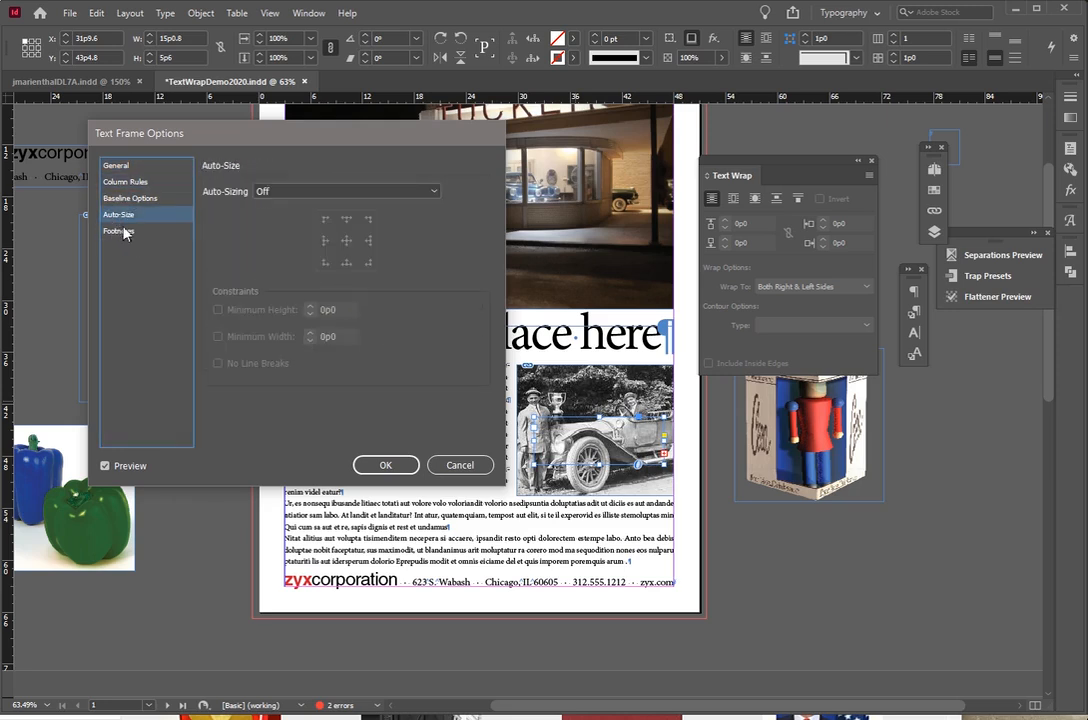
pyautogui.click(125, 232)
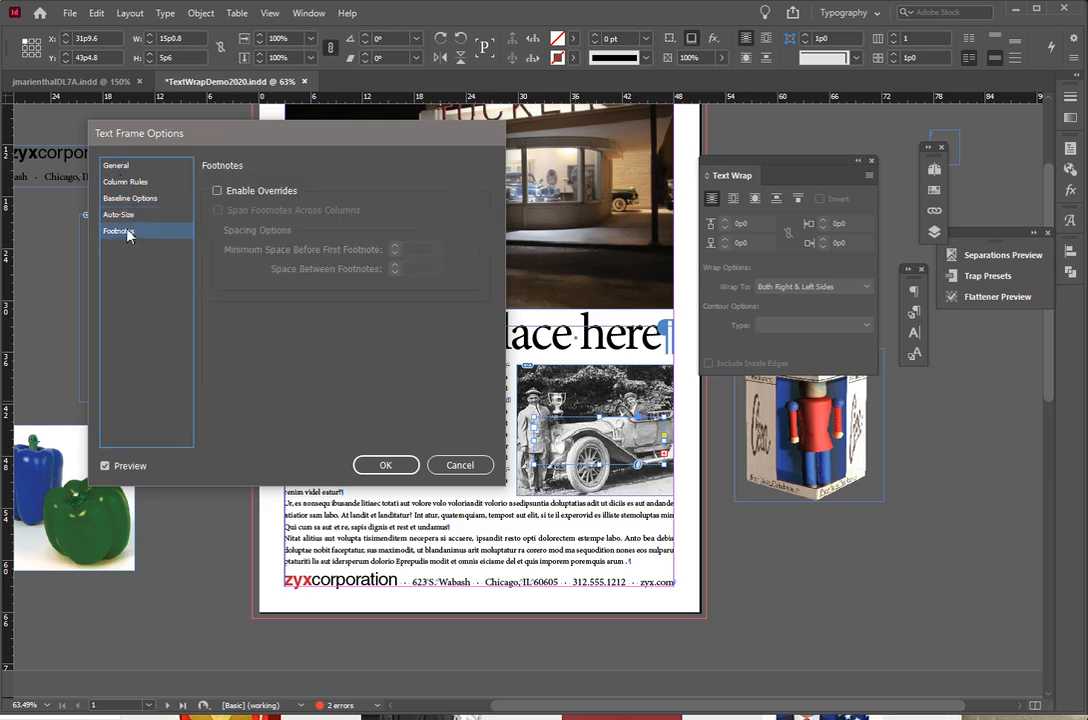
pyautogui.click(116, 167)
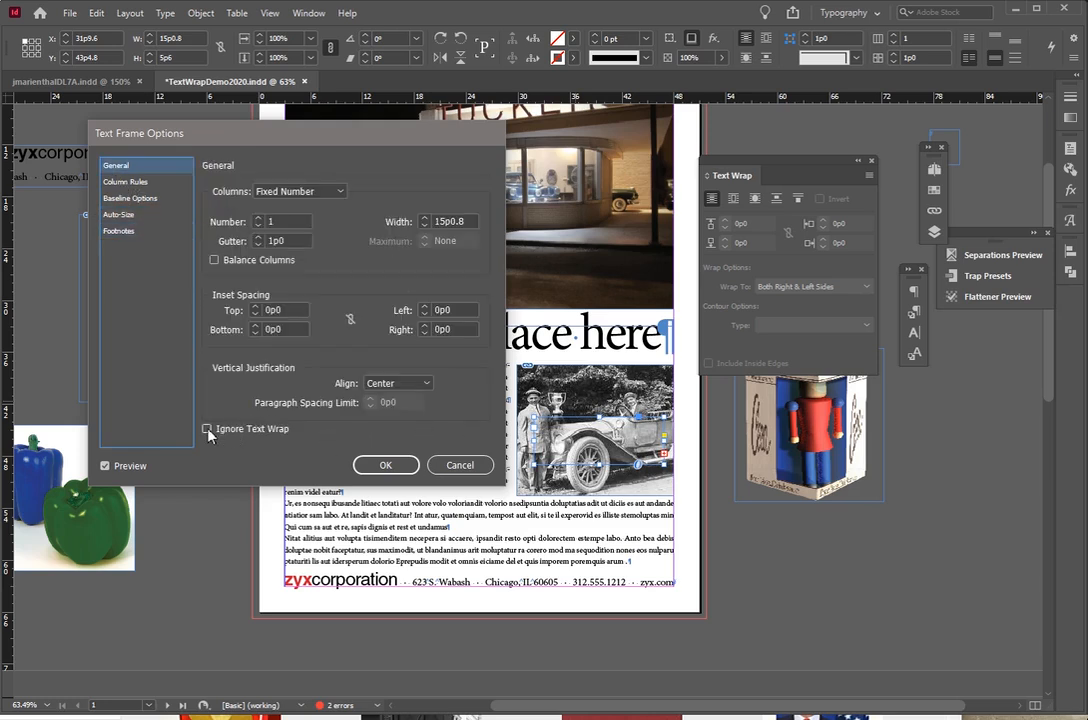
pyautogui.click(207, 429)
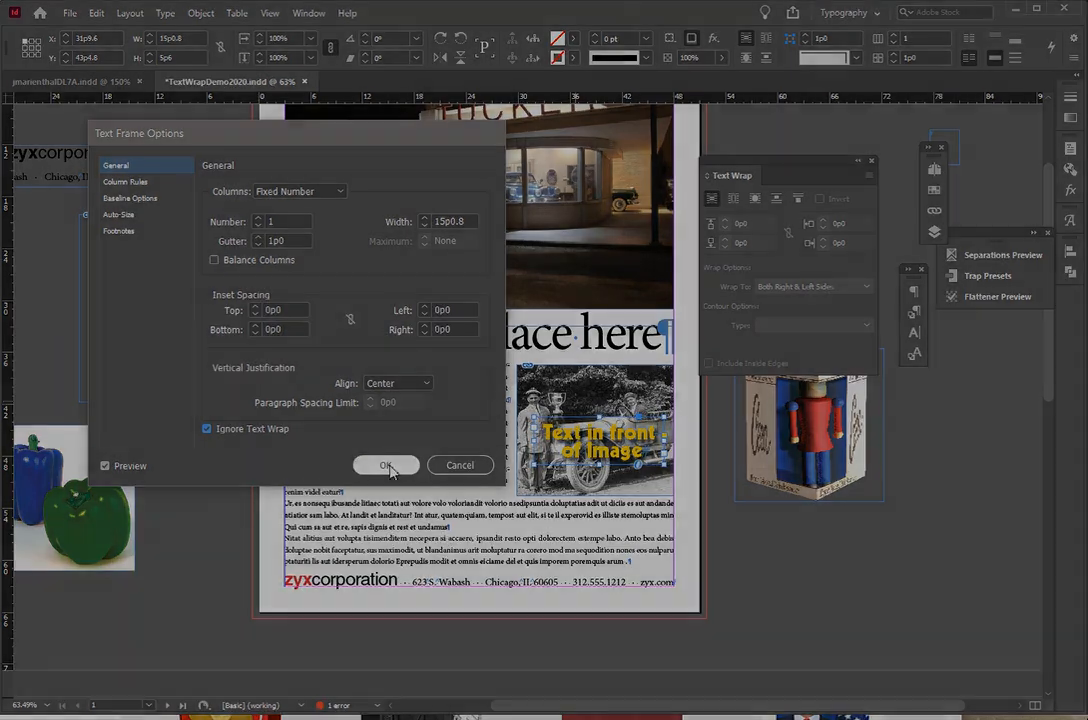
pyautogui.click(377, 462)
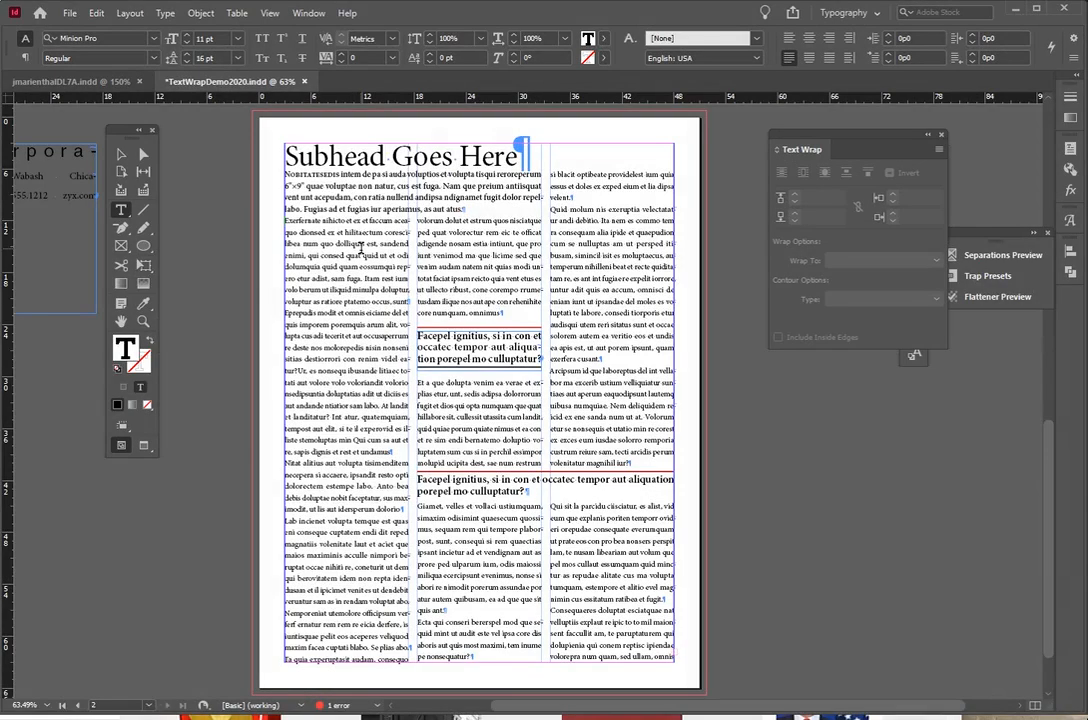
# Step: Review the column settings of the main text frame on page 2 in Text Frame Options
pyautogui.hotkey('ctrl', 'a')
pyautogui.press('Escape')
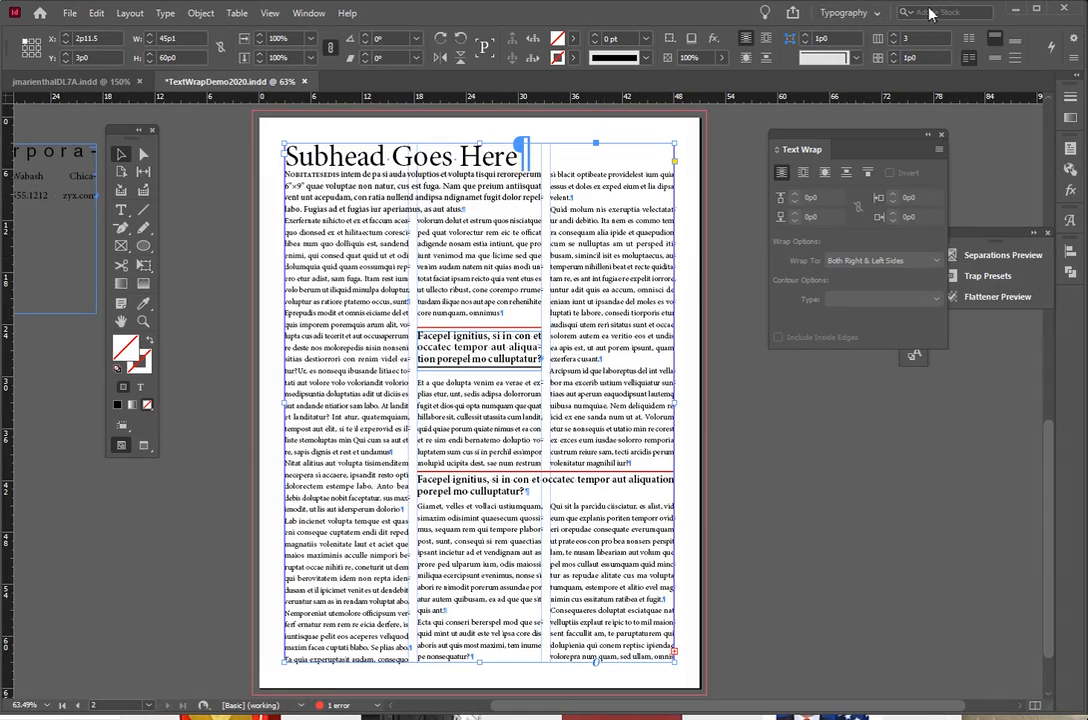
pyautogui.doubleClick(920, 38)
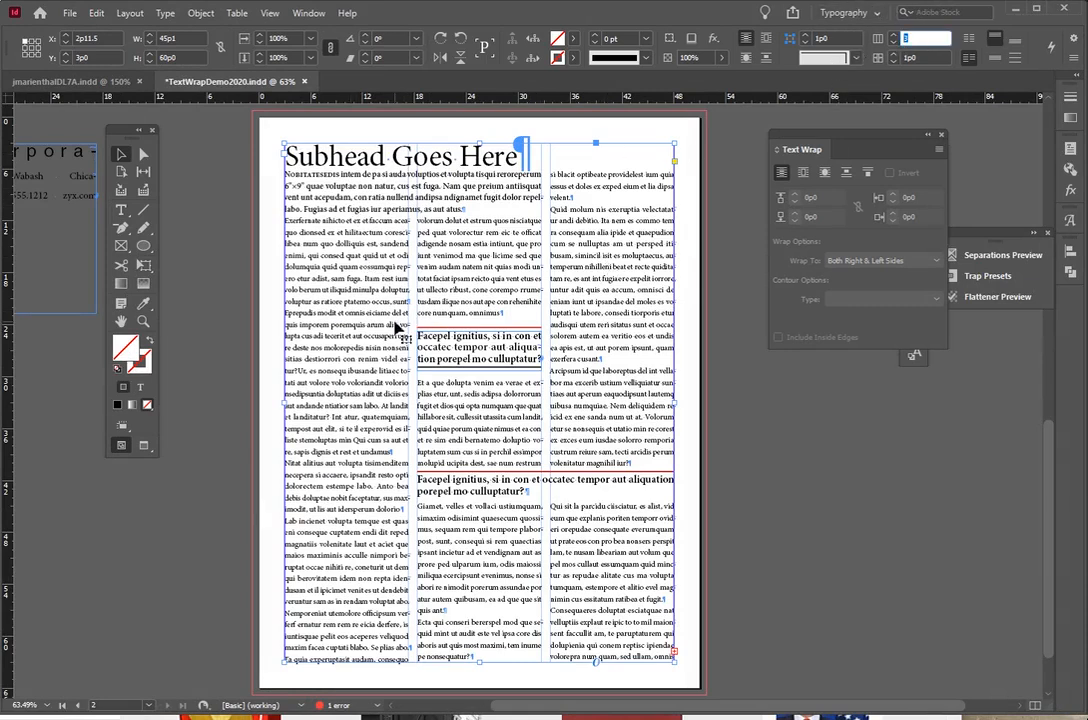
pyautogui.hotkey('ctrl', 'b')
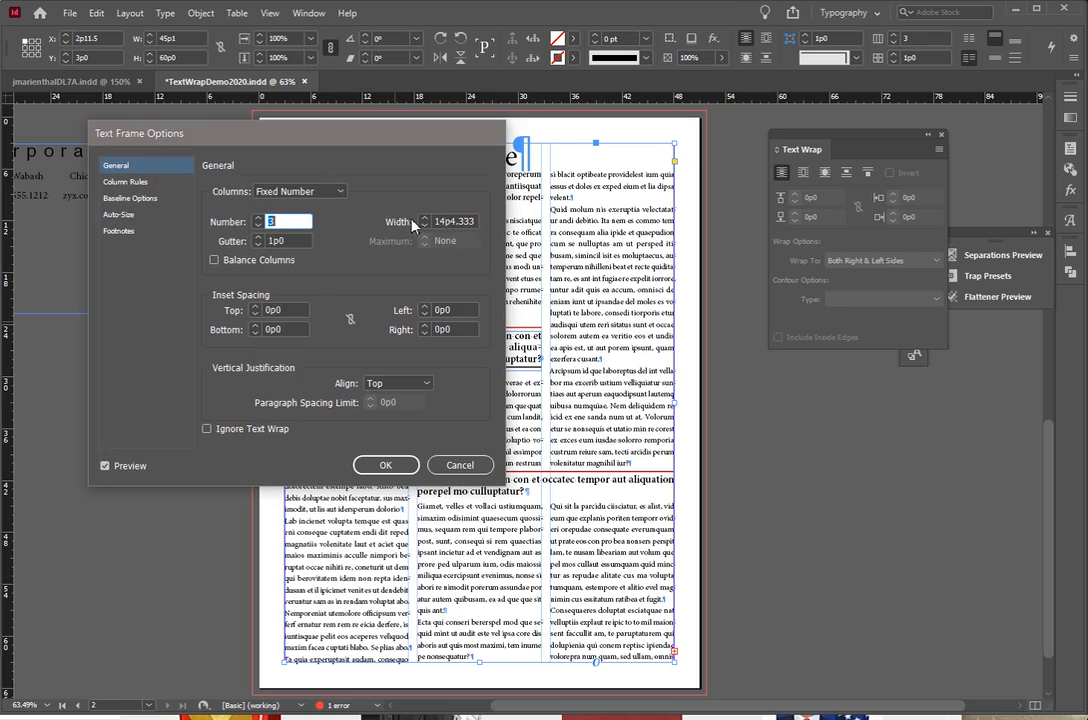
pyautogui.click(385, 465)
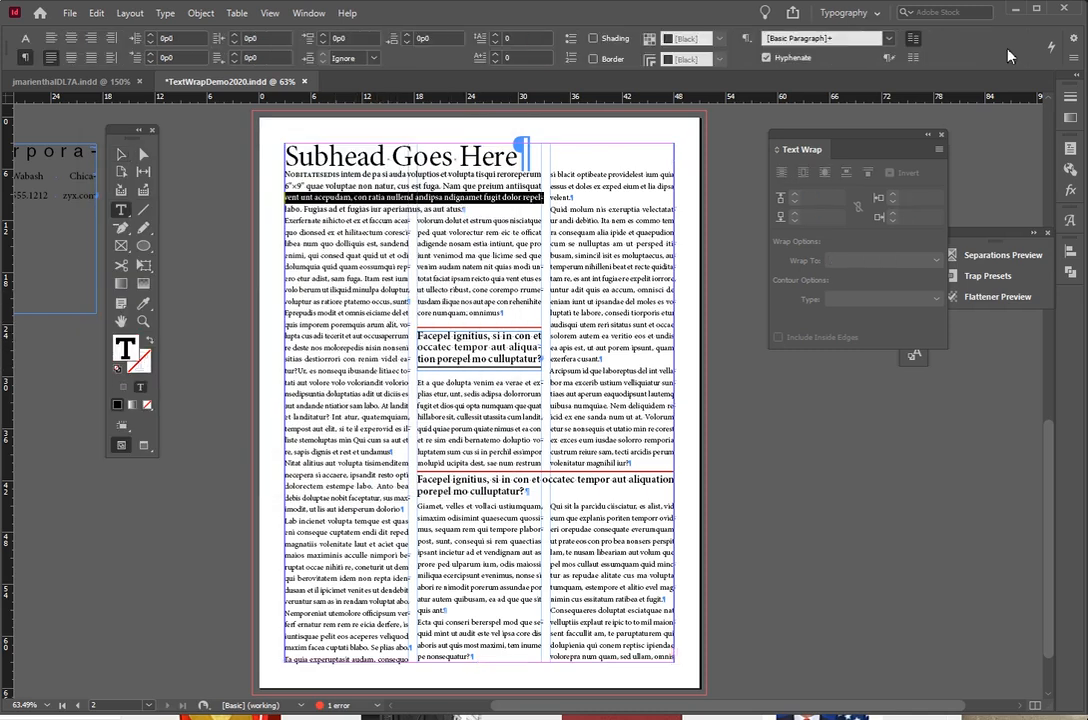
# Step: Check the column span setting of the body text in page 2's first column
pyautogui.keyDown('ctrl'); pyautogui.click(901, 423); pyautogui.keyUp('ctrl')
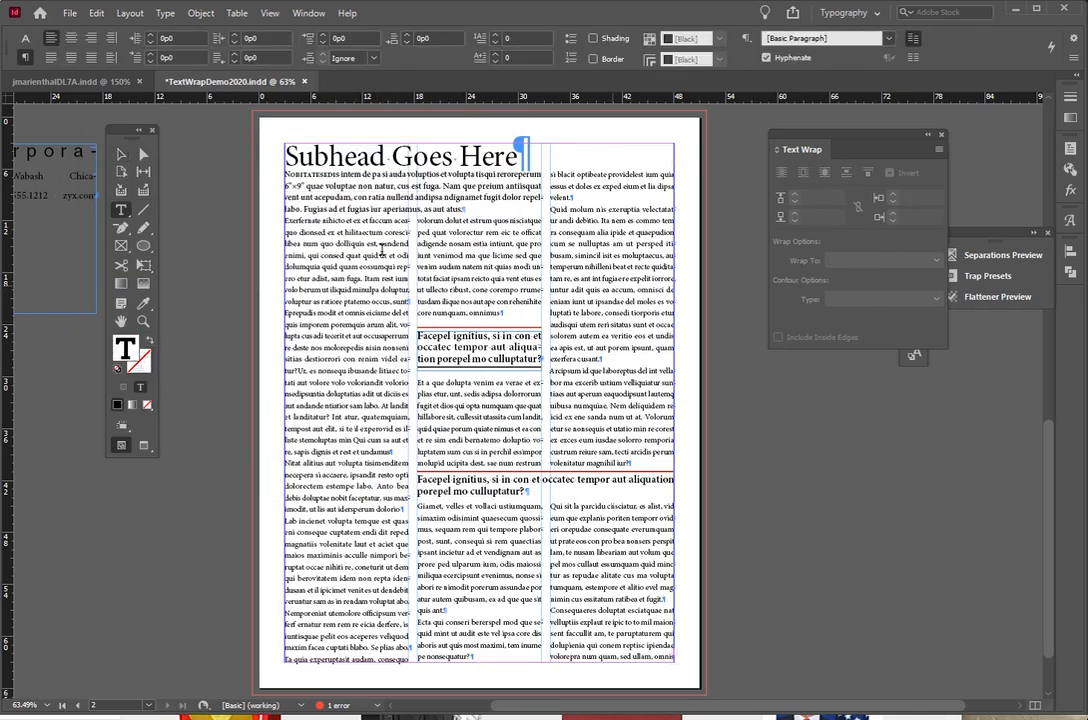
pyautogui.click(121, 154)
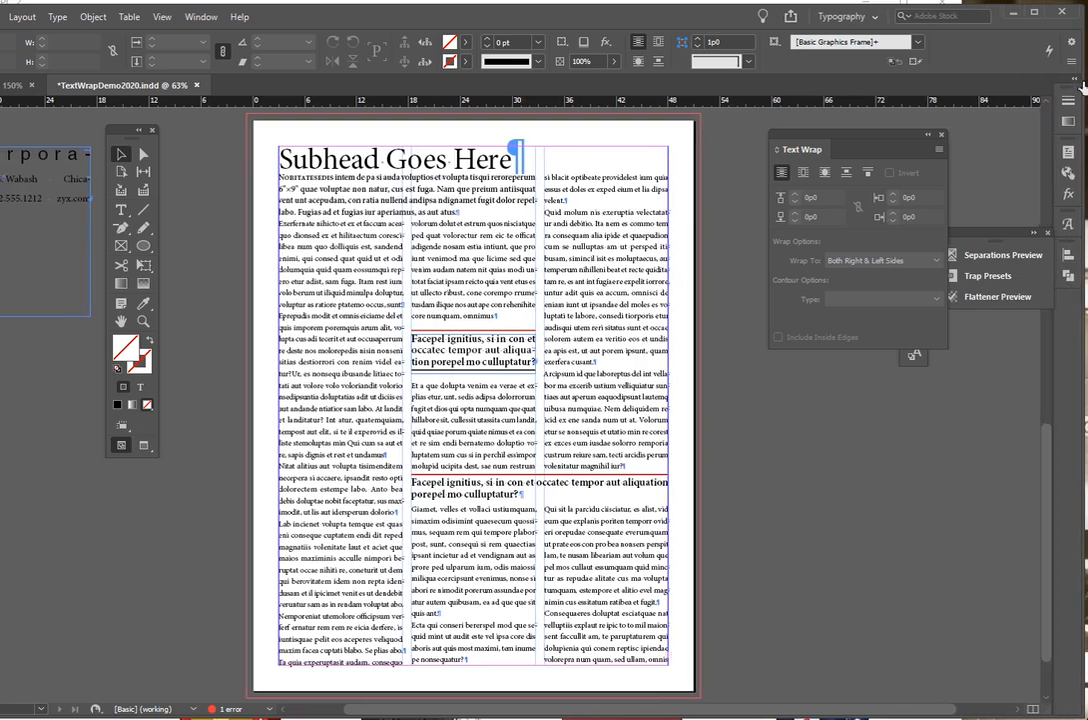
pyautogui.doubleClick(367, 235)
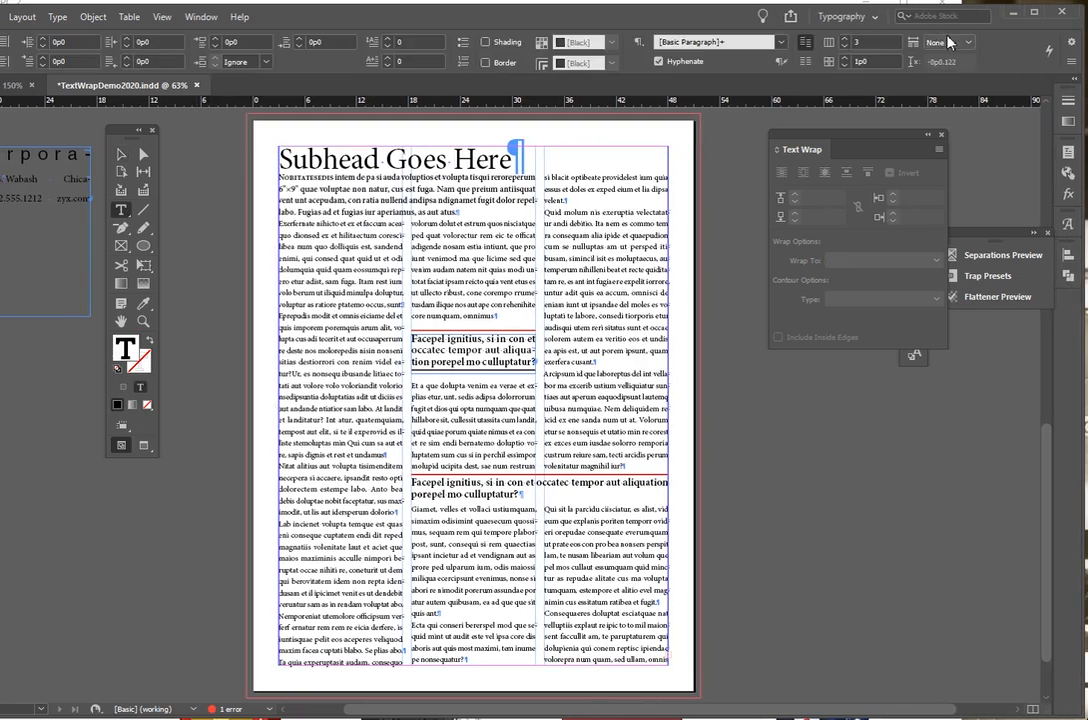
pyautogui.moveTo(331, 258); pyautogui.dragTo(354, 283)
# Step: Switch the "Subhead Goes Here" paragraph's column span to None and back to Span All
pyautogui.moveTo(523, 152); pyautogui.dragTo(282, 158)
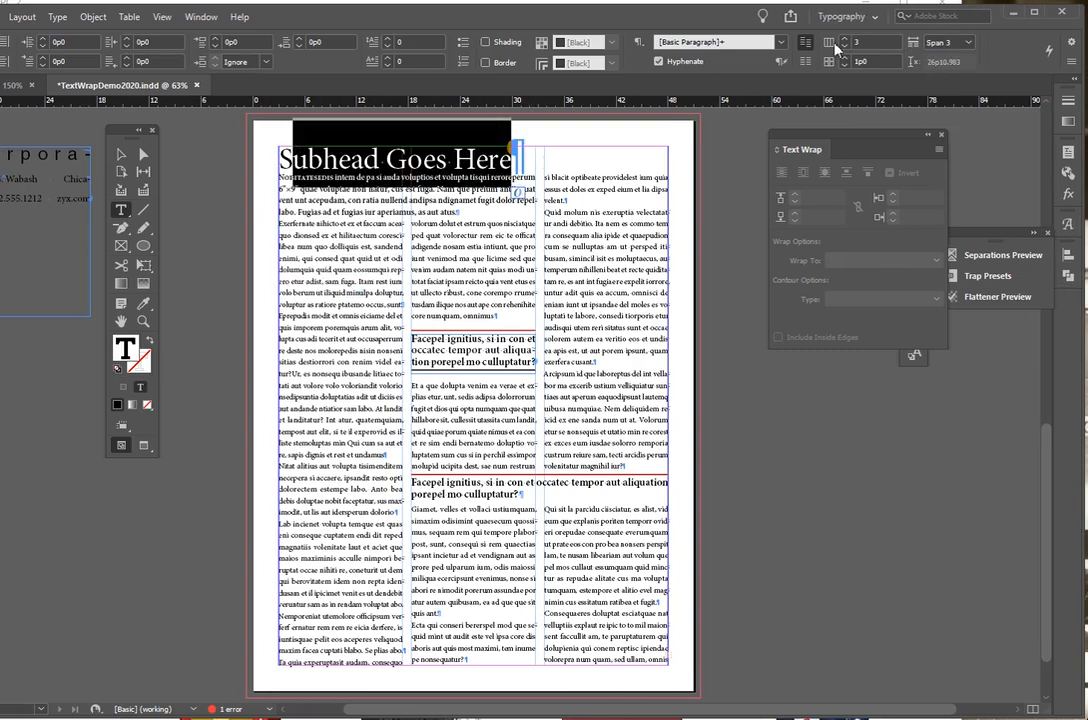
pyautogui.click(943, 43)
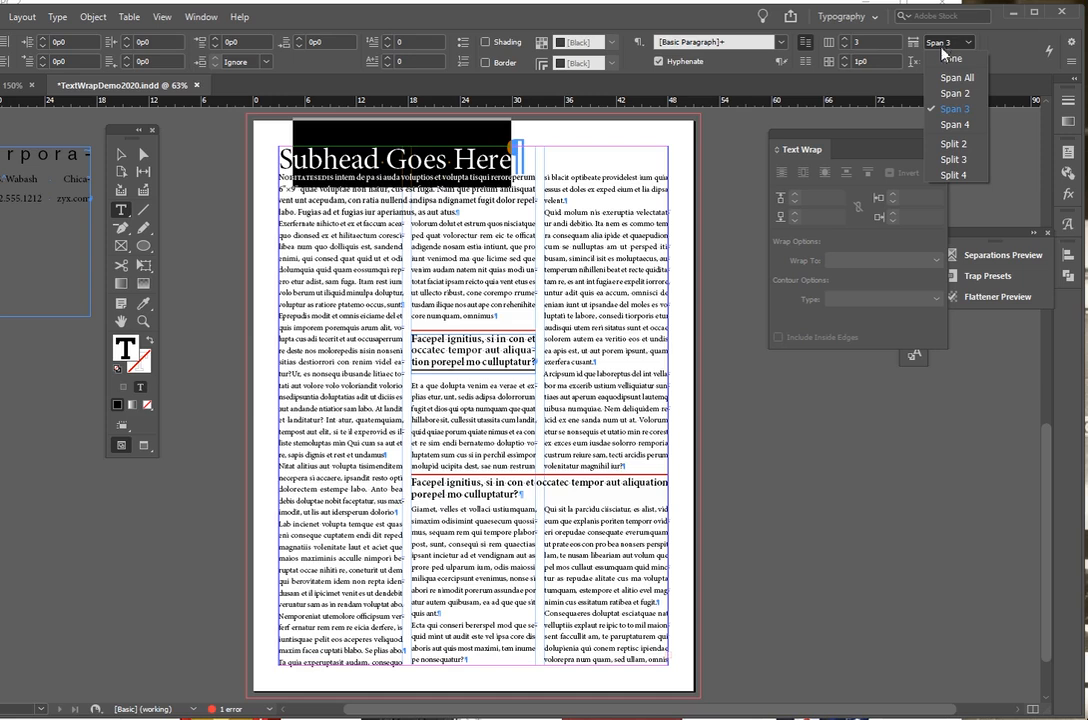
pyautogui.click(948, 58)
pyautogui.click(955, 43)
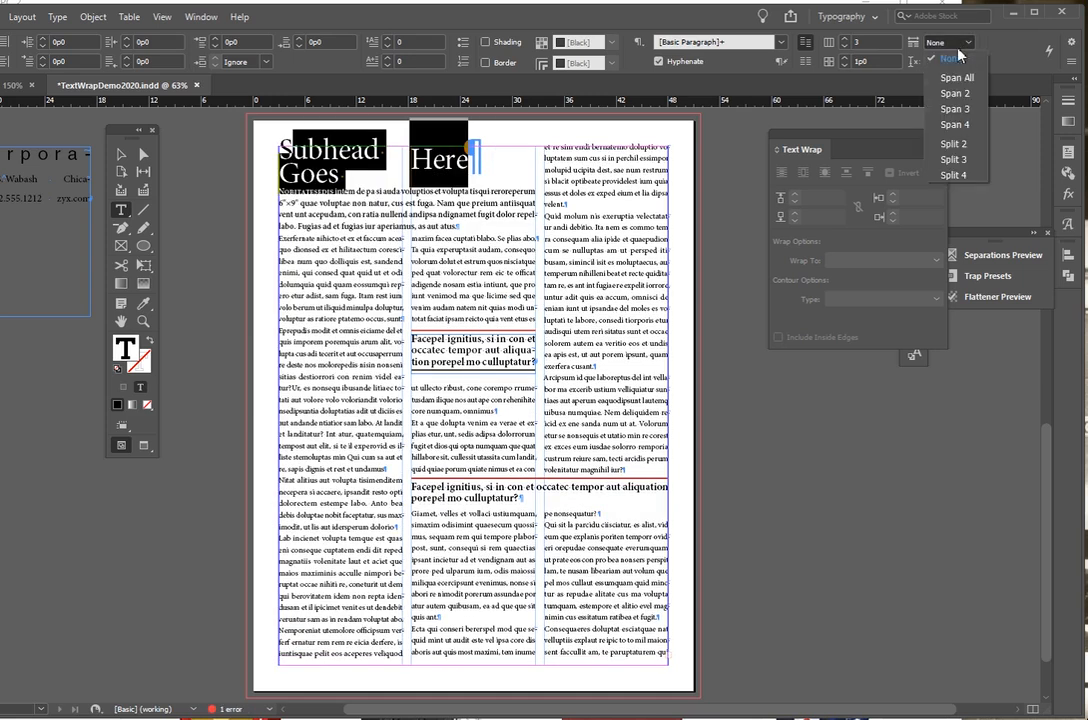
pyautogui.click(956, 77)
# Step: Compare the column span settings of the bold introductory paragraph and the first-column body text
pyautogui.moveTo(302, 178); pyautogui.dragTo(487, 201)
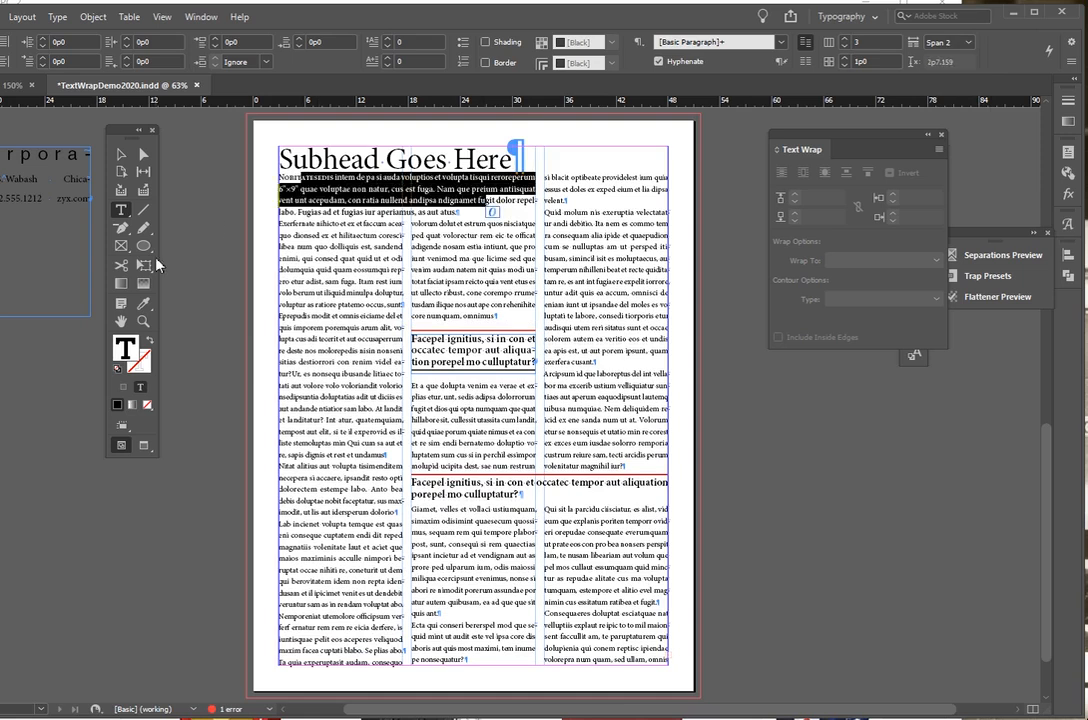
pyautogui.hotkey('ctrl', '=')
pyautogui.hotkey('ctrl', '=')
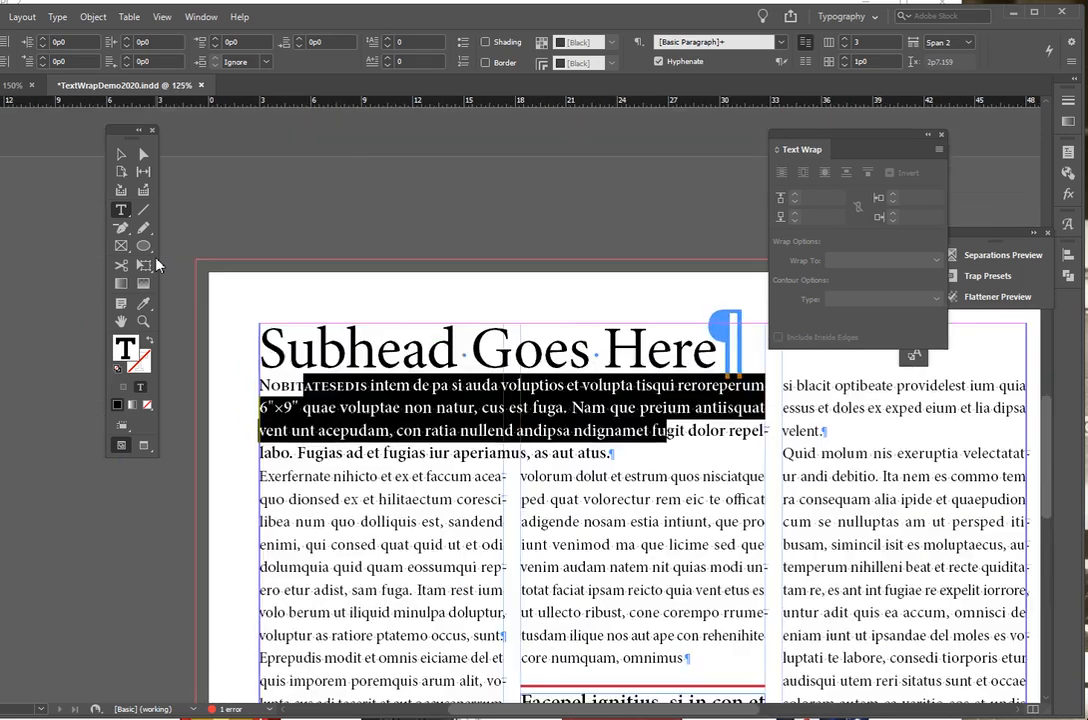
pyautogui.moveTo(352, 155); pyautogui.dragTo(430, 222)
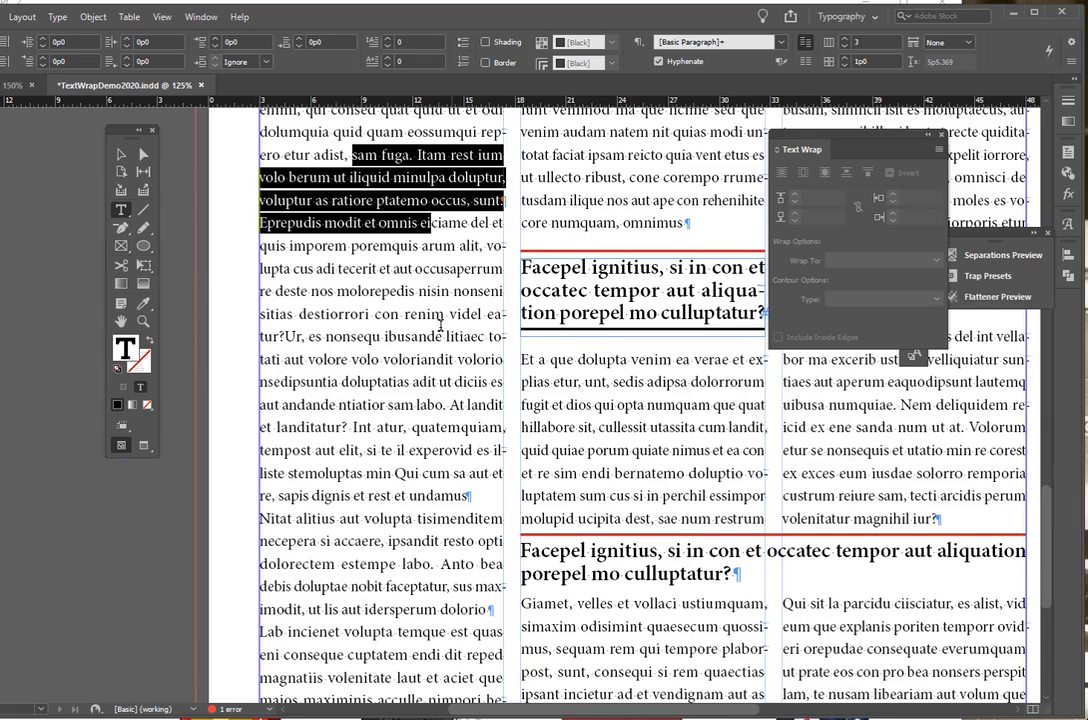
# Step: Move the callout text frame slightly lower within the body text of page 2's middle column
pyautogui.click(121, 321)
pyautogui.moveTo(526, 431); pyautogui.dragTo(233, 446)
pyautogui.press('Escape')
pyautogui.moveTo(319, 296)
pyautogui.mouseDown()
pyautogui.moveTo(659, 438)
pyautogui.moveTo(798, 452)
pyautogui.moveTo(299, 274)
pyautogui.moveTo(330, 263)
pyautogui.moveTo(333, 311)
pyautogui.mouseUp()
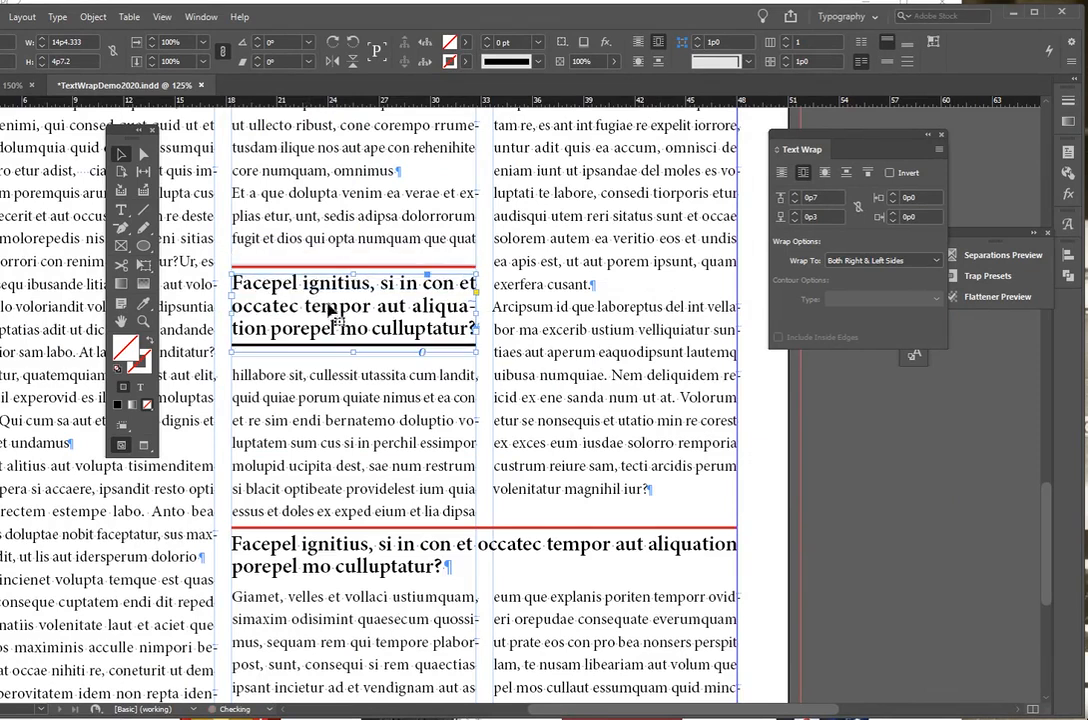
pyautogui.click(870, 432)
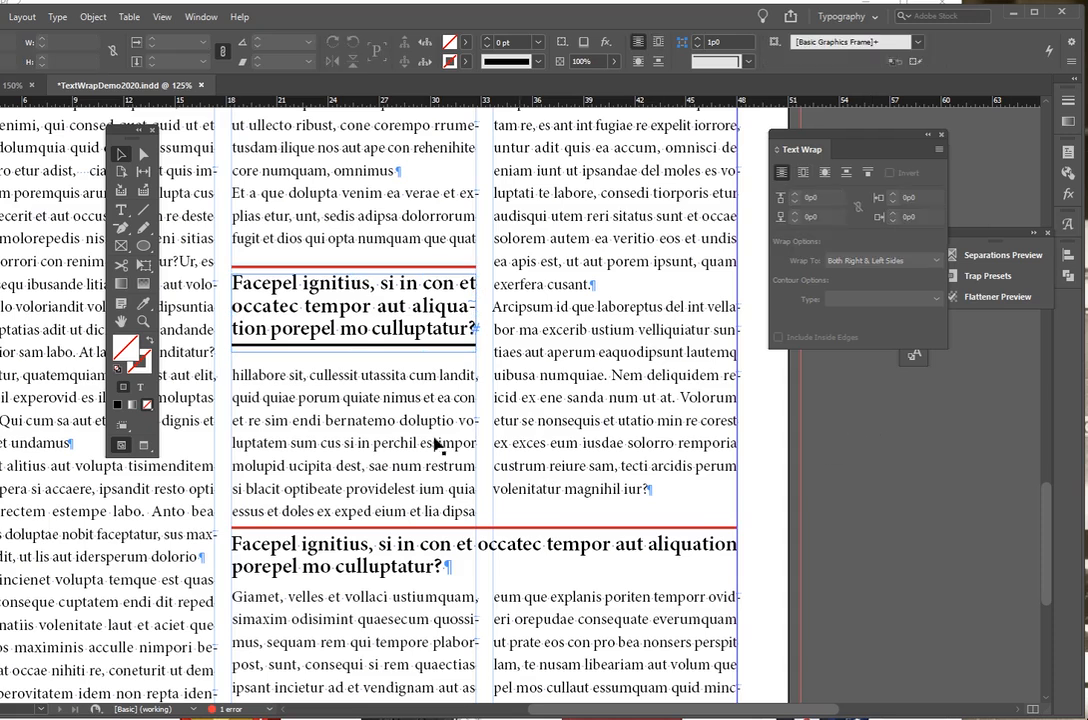
# Step: Inspect the paragraph rules applied to the callout text in the middle column
pyautogui.press('t')
pyautogui.moveTo(372, 330); pyautogui.dragTo(302, 286)
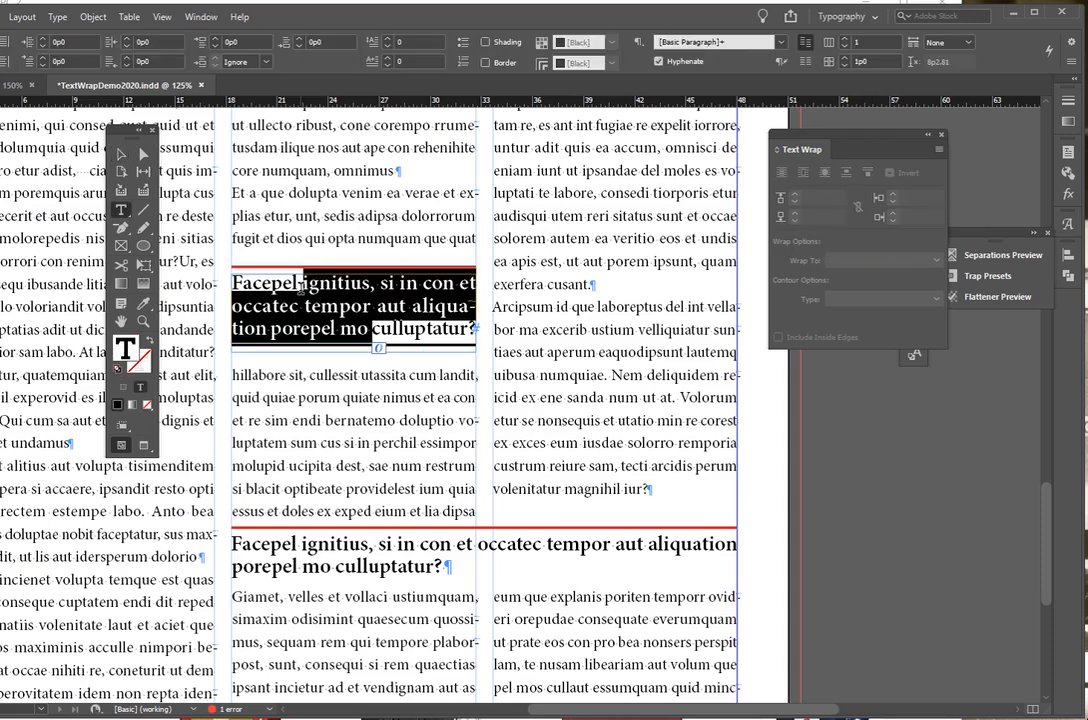
pyautogui.hotkey('ctrl', 'alt', 'j')
pyautogui.moveTo(789, 243); pyautogui.dragTo(525, 187)
pyautogui.press('Escape')
# Step: Look up where the Paragraph Rules settings are found and view them with no text selected
pyautogui.click(1071, 42)
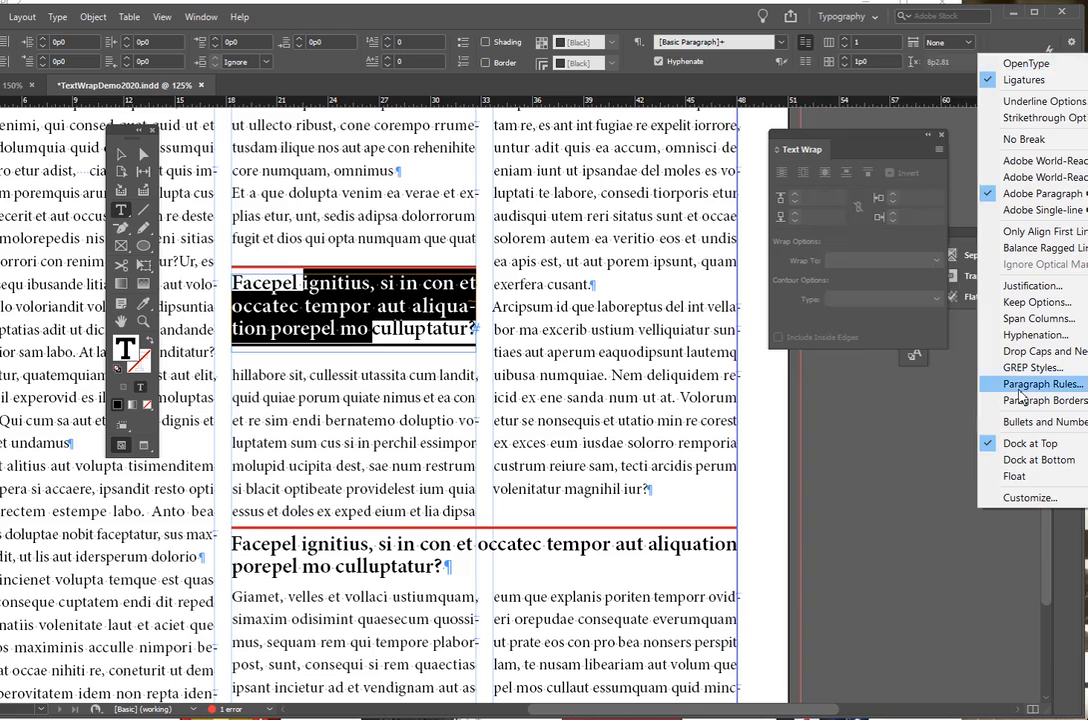
pyautogui.click(942, 413)
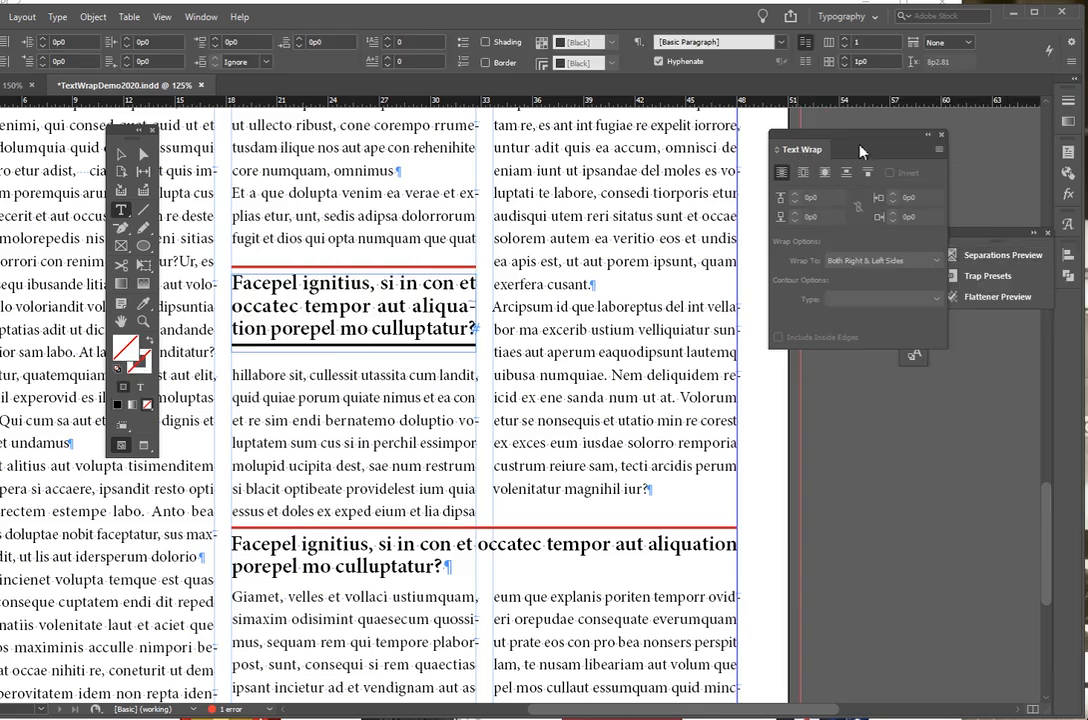
pyautogui.click(928, 134)
pyautogui.click(913, 291)
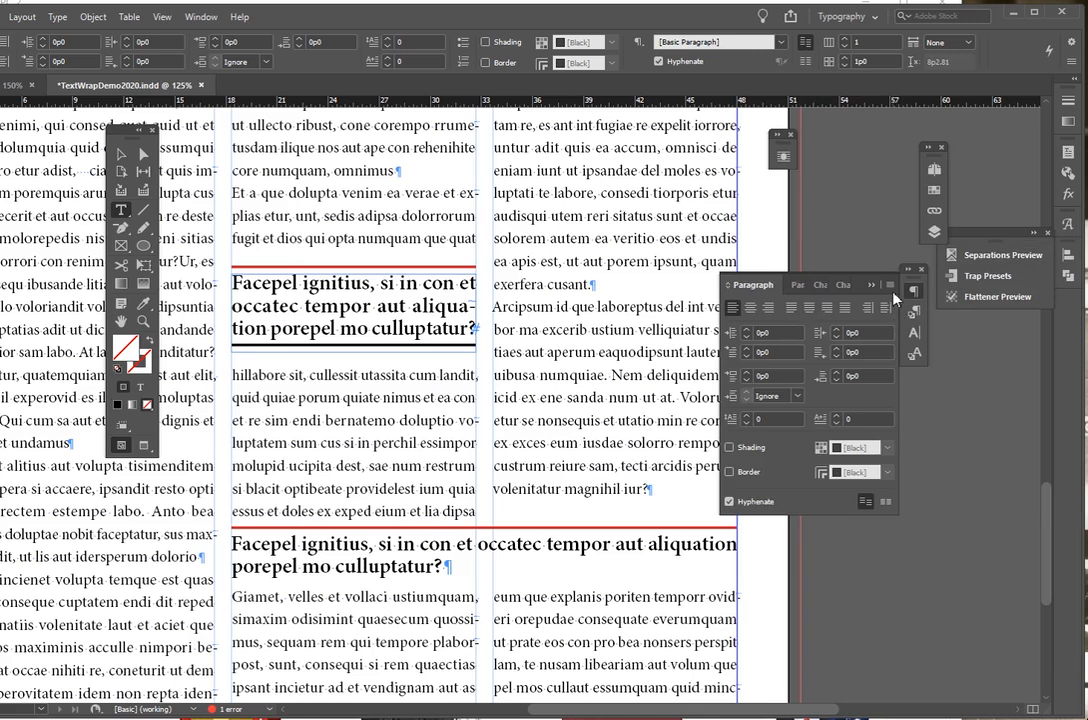
pyautogui.click(890, 286)
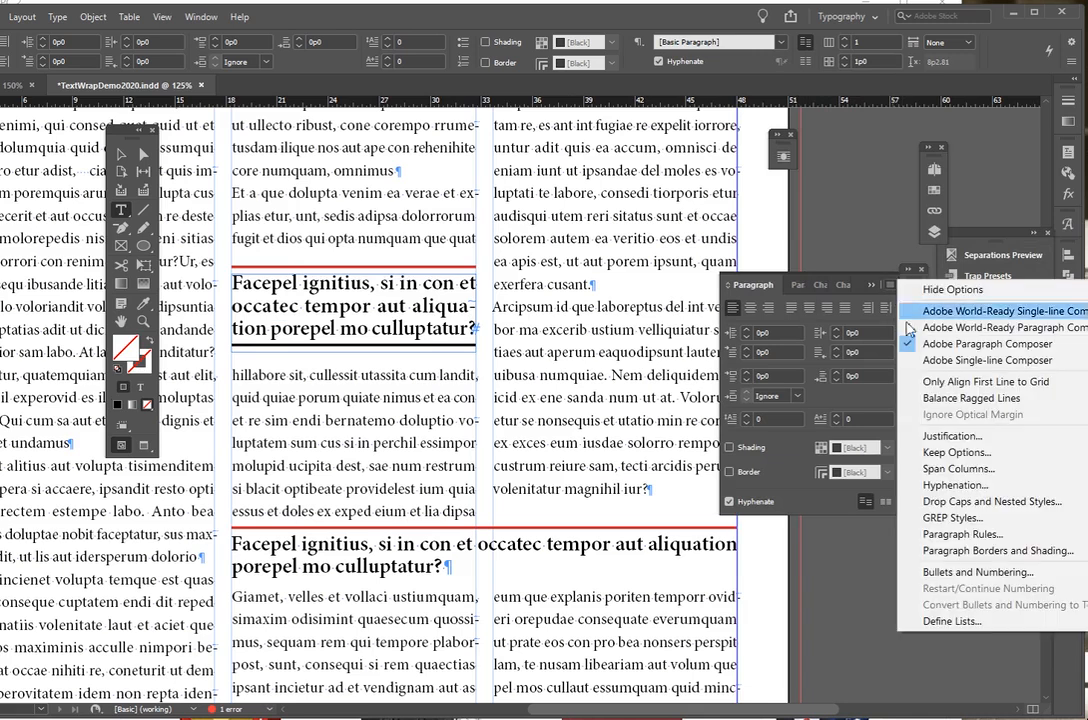
pyautogui.click(960, 535)
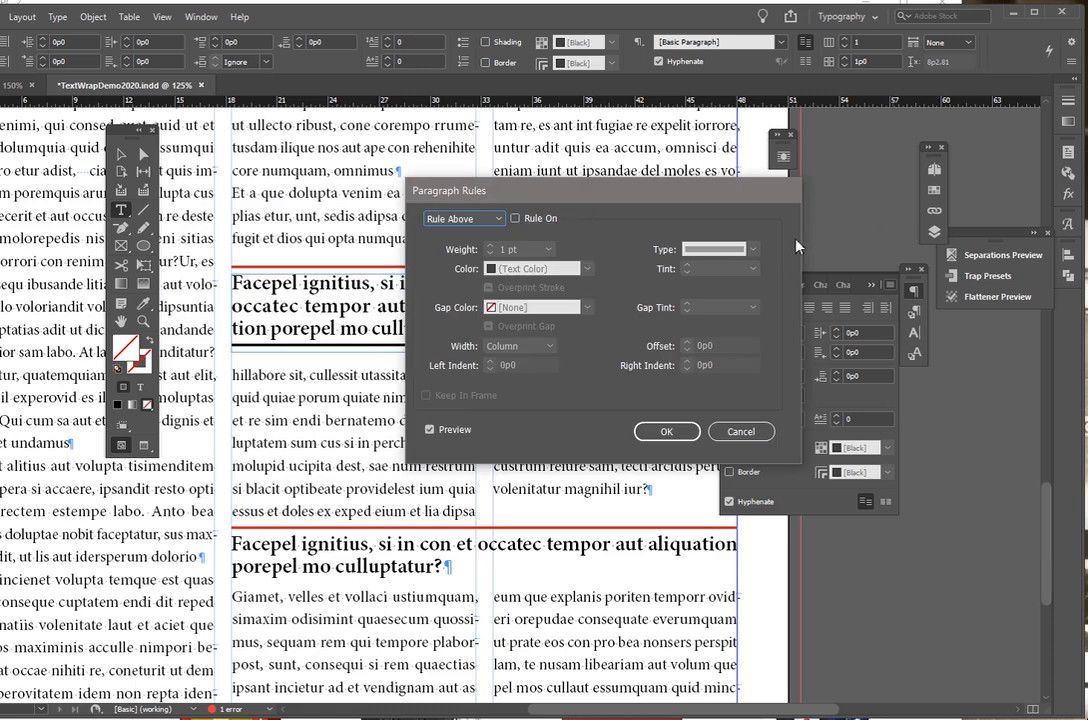
pyautogui.click(666, 431)
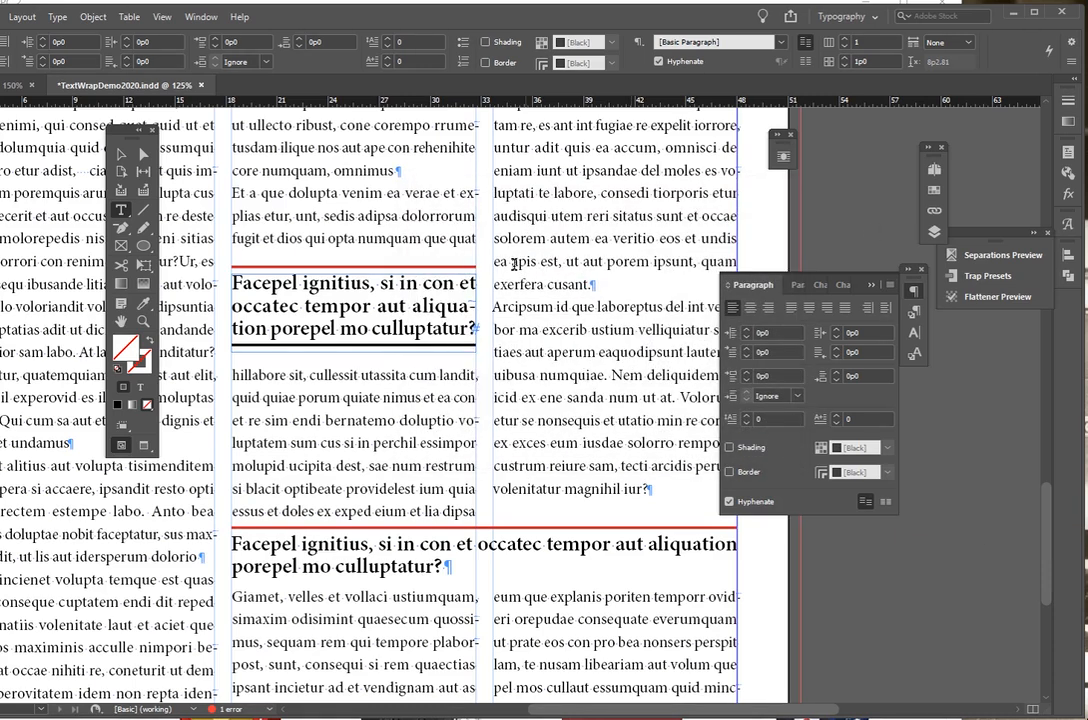
# Step: Create a paragraph style from the selected callout text and name it "Callout"
pyautogui.click(871, 285)
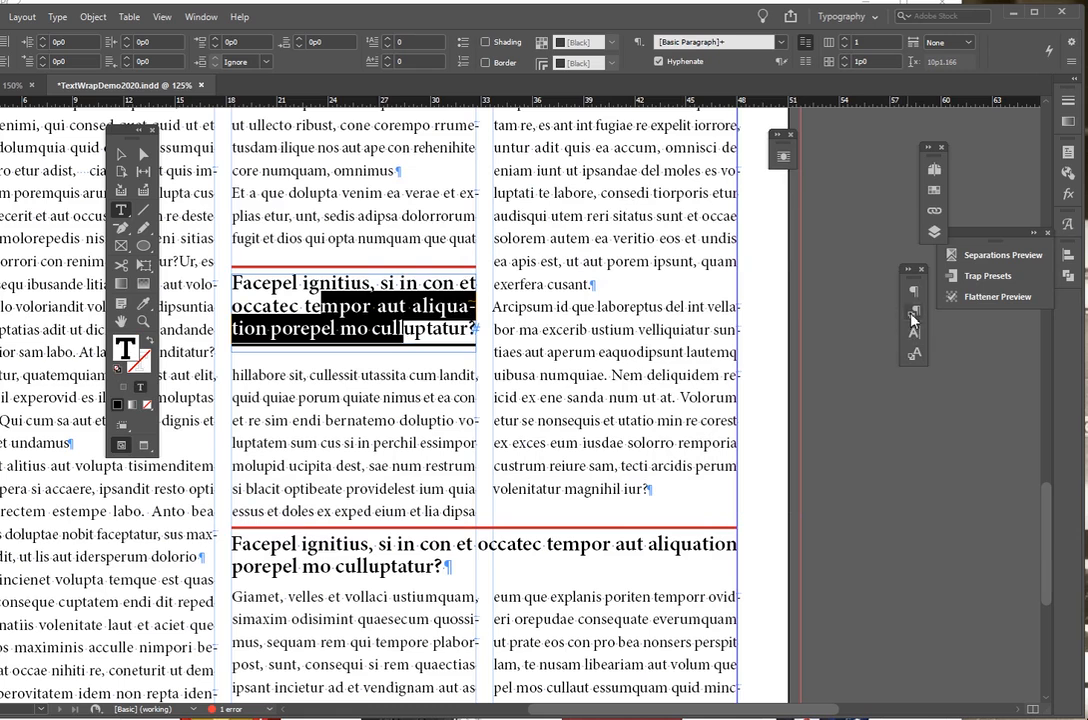
pyautogui.click(912, 314)
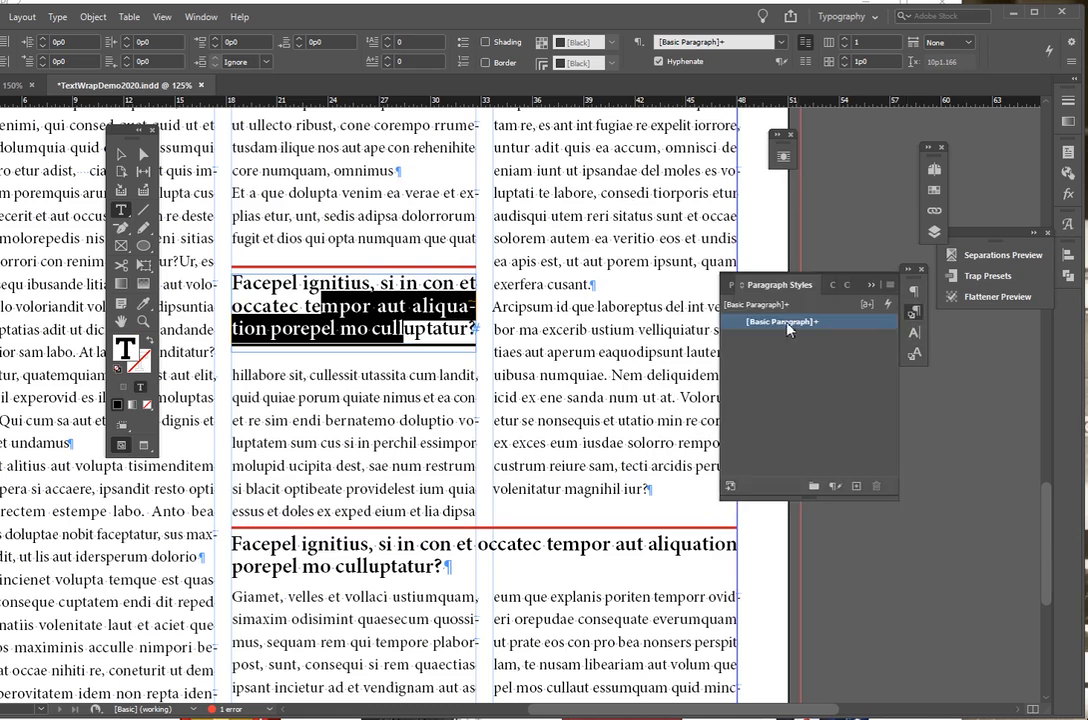
pyautogui.click(855, 487)
pyautogui.click(785, 340)
pyautogui.click(790, 338)
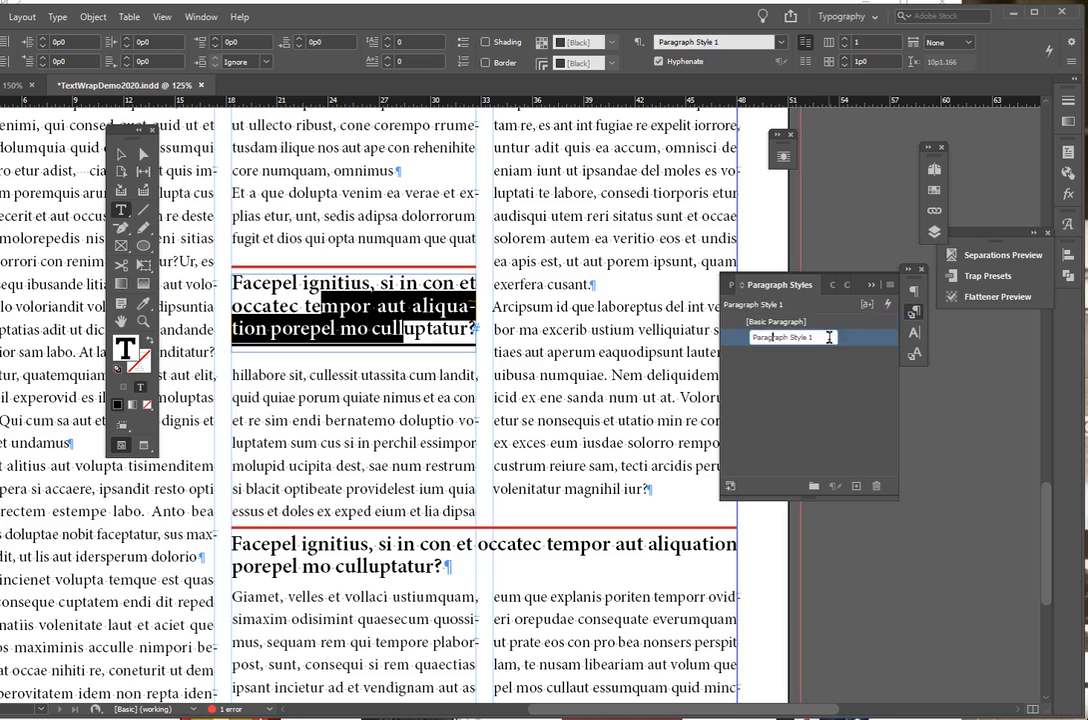
pyautogui.write('callout')
pyautogui.press('Return')
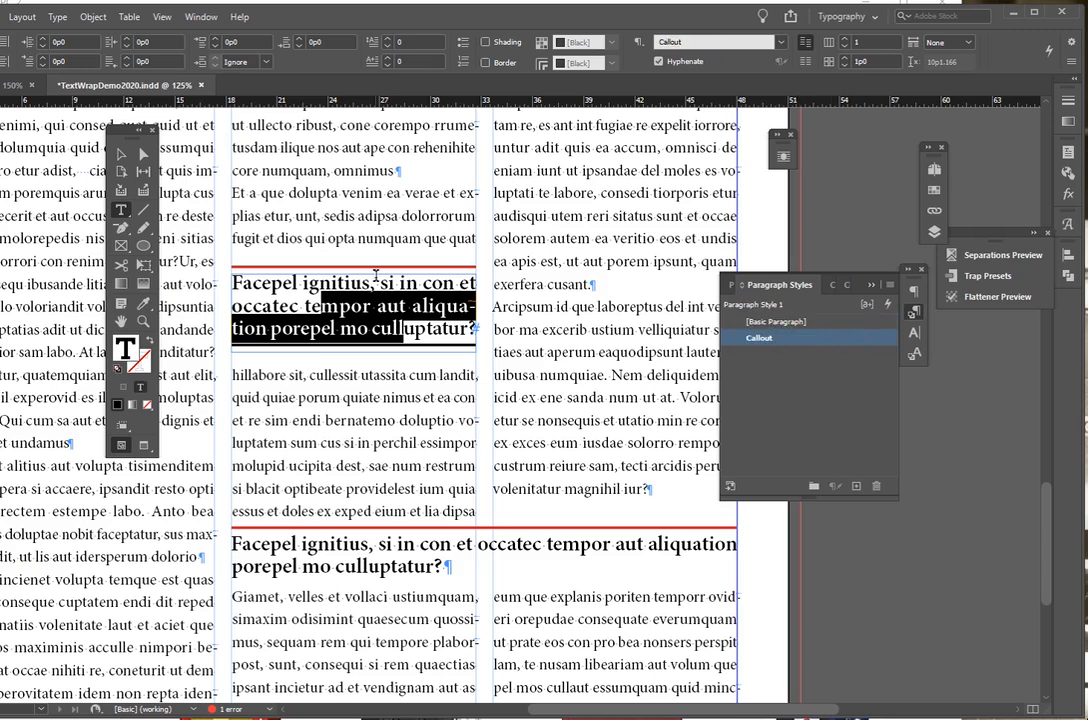
# Step: In the Callout style's Paragraph Rules, try thicker and thinner weights for the rule above, returning to 2 pt, and color it C=100 M=0 Y=0 K=0
pyautogui.doubleClick(800, 340)
pyautogui.moveTo(721, 203); pyautogui.dragTo(524, 80)
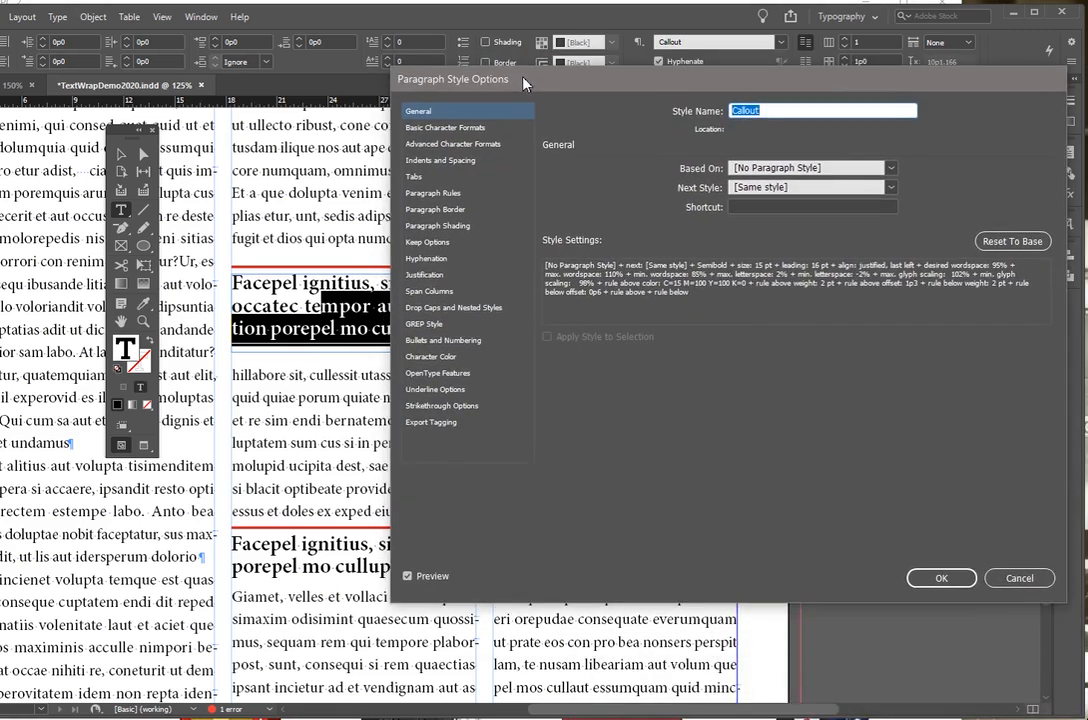
pyautogui.click(435, 193)
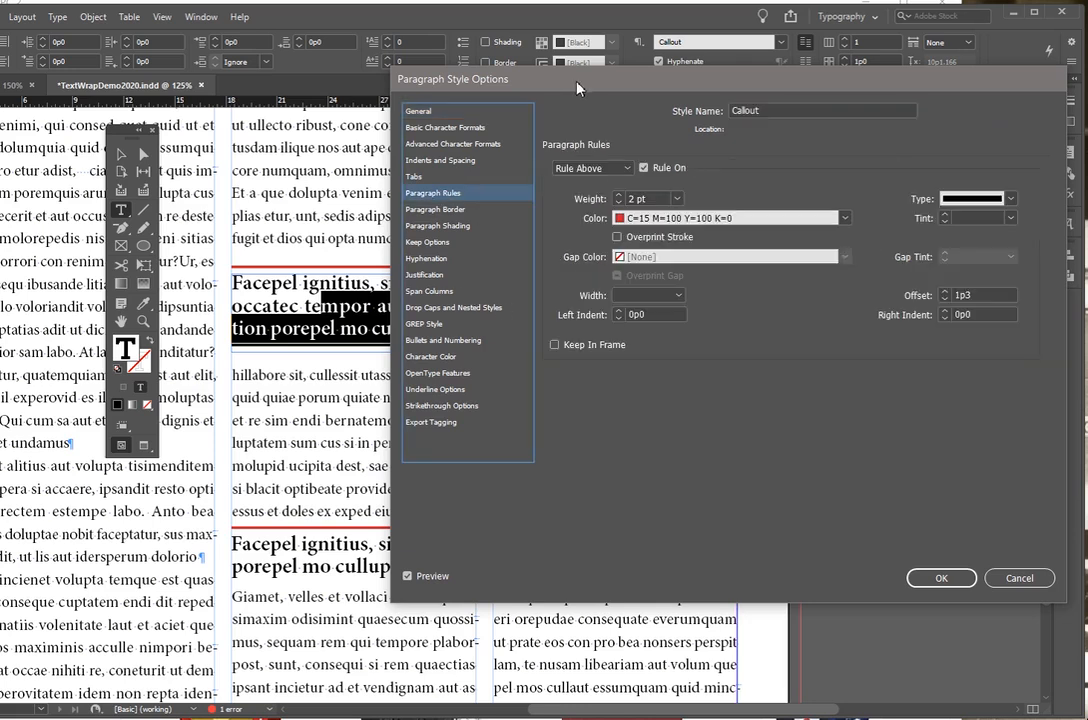
pyautogui.moveTo(575, 87); pyautogui.dragTo(523, 118)
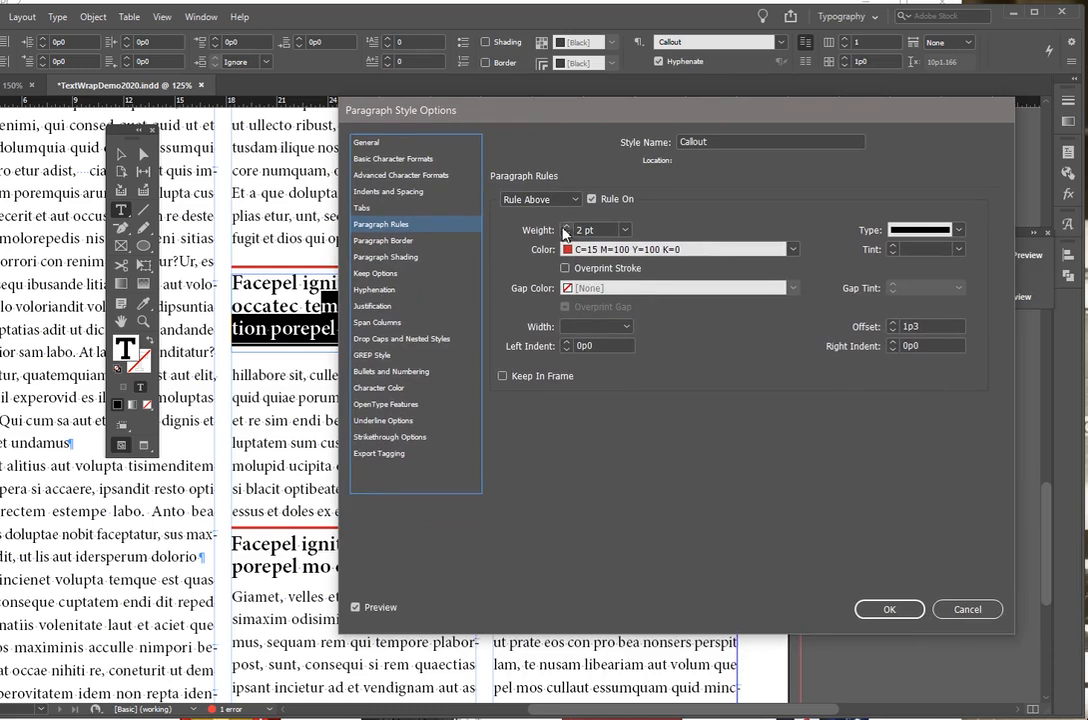
pyautogui.click(567, 226)
pyautogui.click(567, 226)
pyautogui.click(567, 226)
pyautogui.click(567, 226)
pyautogui.click(567, 226)
pyautogui.click(567, 233)
pyautogui.click(567, 235)
pyautogui.click(567, 235)
pyautogui.click(567, 235)
pyautogui.click(567, 235)
pyautogui.click(595, 250)
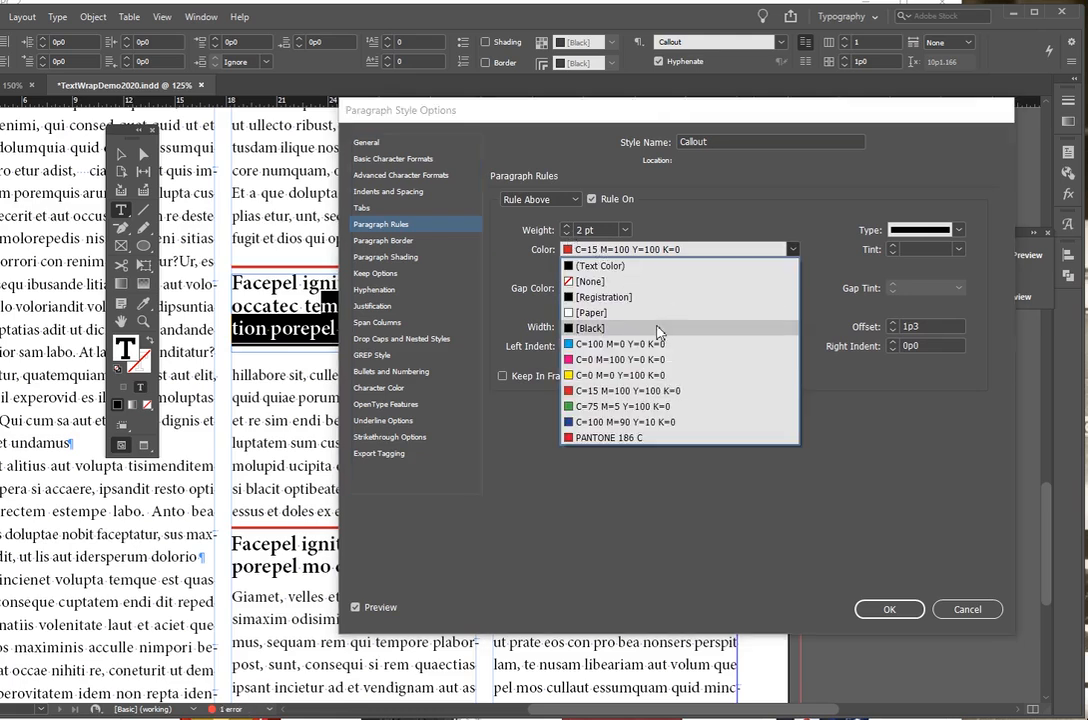
pyautogui.click(625, 344)
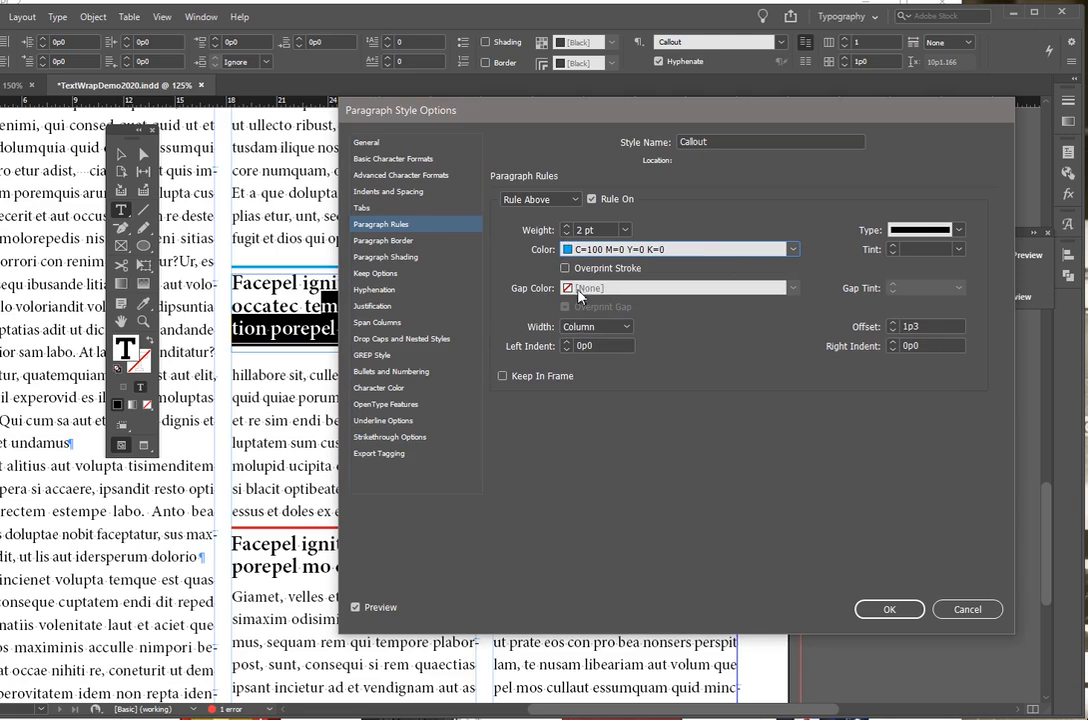
# Step: Try the Thick - Thin type on the rule above, settle on Thin - Thick, and raise its weight to 6 pt
pyautogui.click(921, 230)
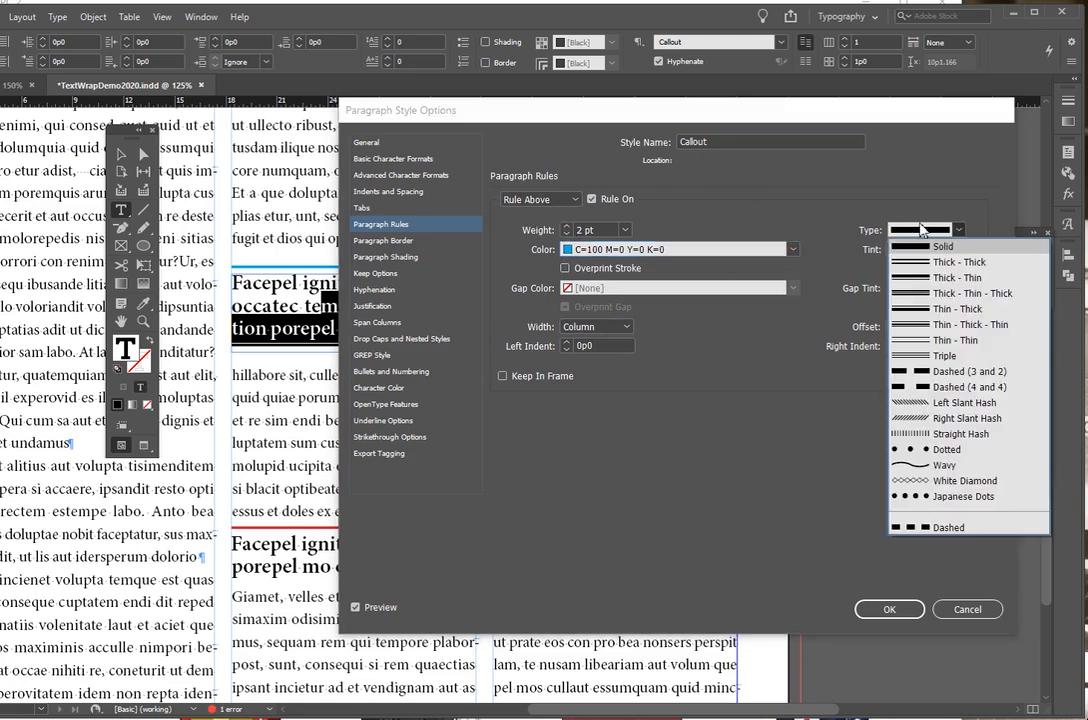
pyautogui.click(917, 278)
pyautogui.click(905, 232)
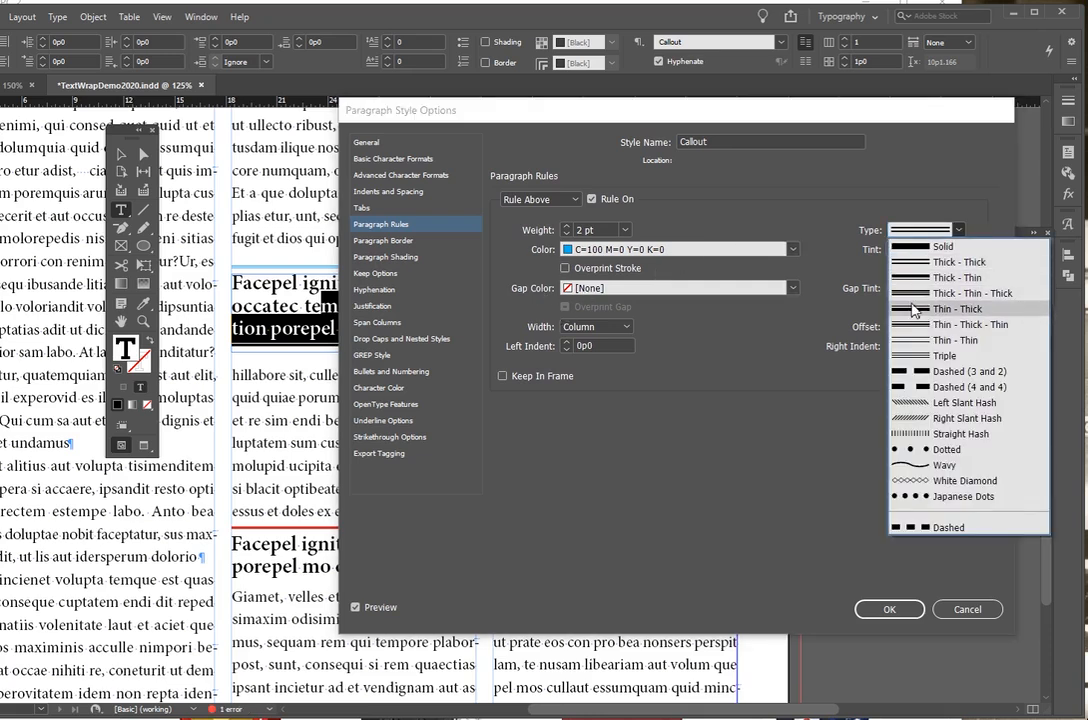
pyautogui.click(913, 309)
pyautogui.click(566, 225)
pyautogui.click(566, 225)
pyautogui.click(566, 225)
pyautogui.click(566, 225)
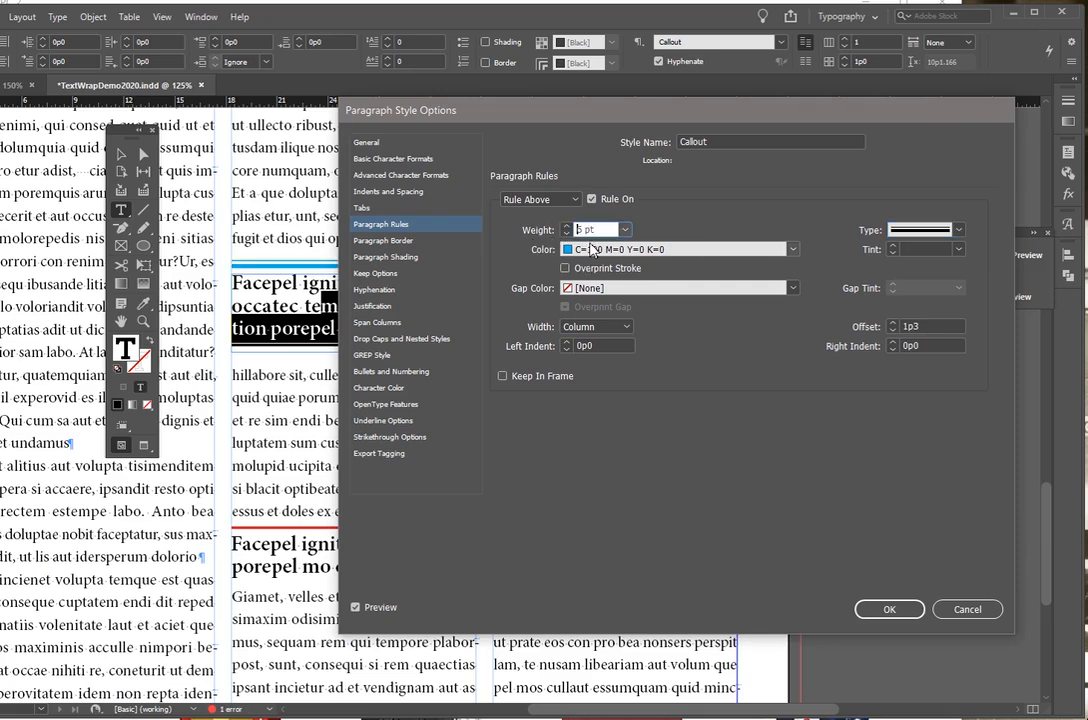
# Step: Set the rule above's color to [Black] and its gap color to C=100 M=0 Y=0 K=0
pyautogui.click(576, 249)
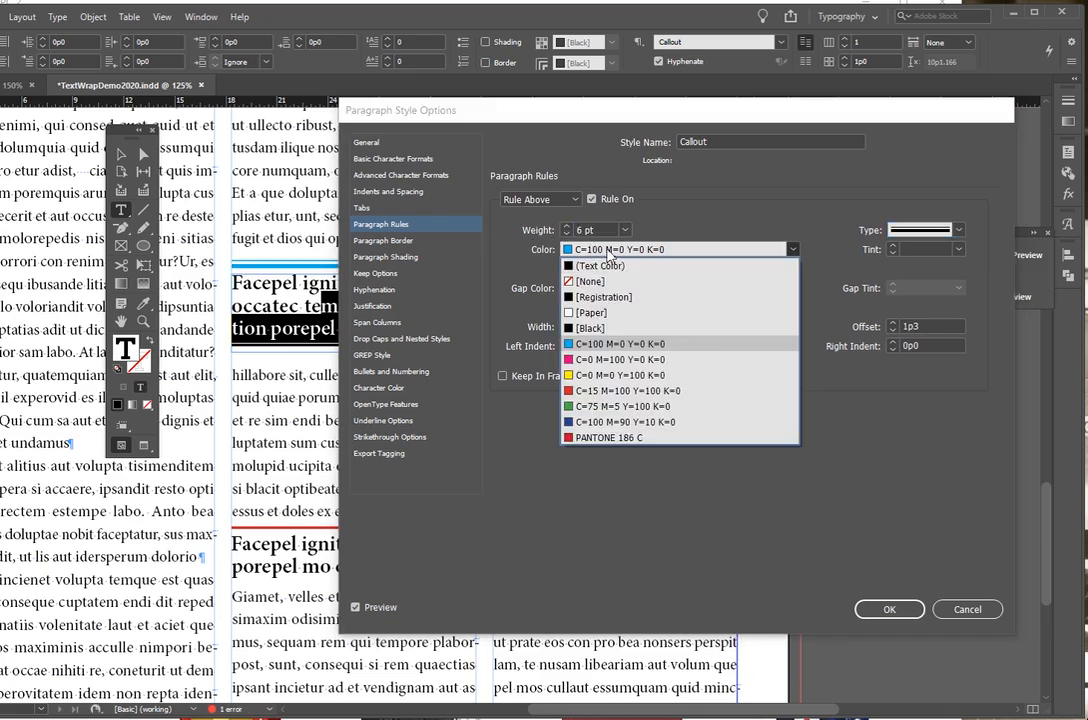
pyautogui.click(590, 328)
pyautogui.click(605, 291)
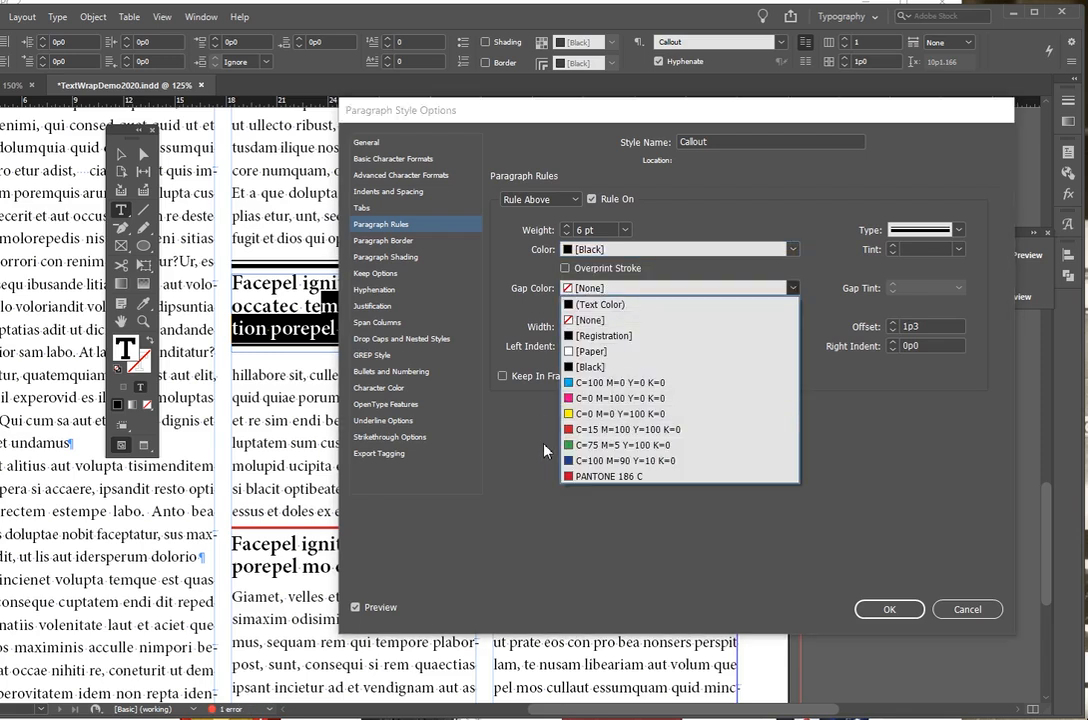
pyautogui.click(575, 383)
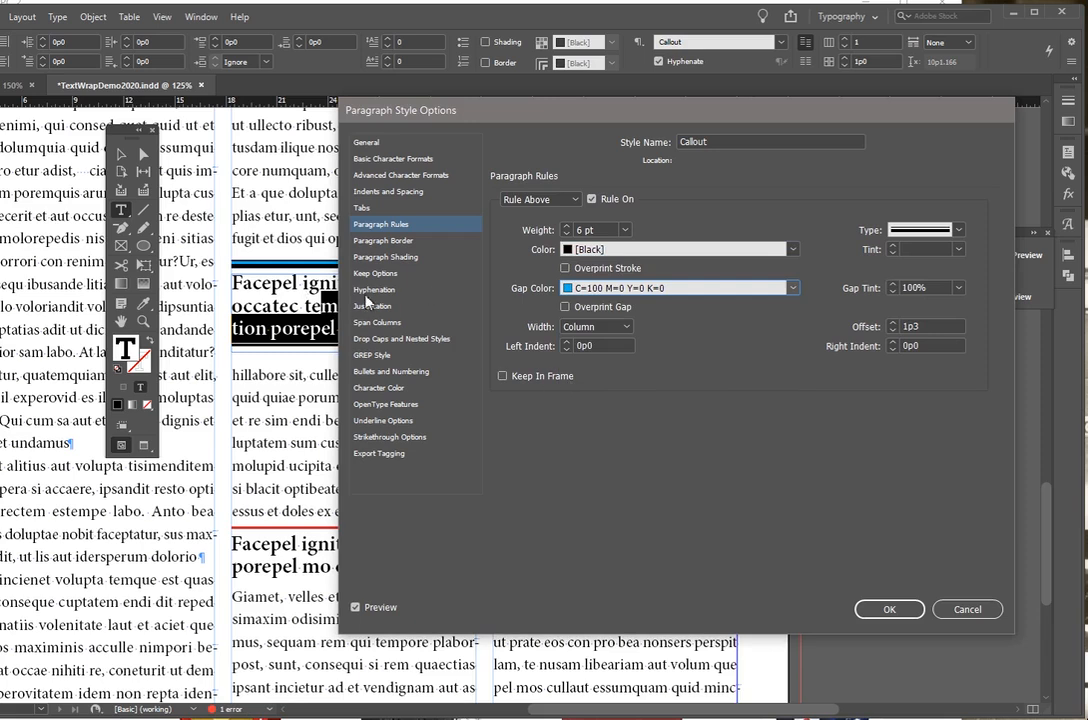
# Step: Turn to the Callout style's rule below and set its weight to 4 pt
pyautogui.click(575, 200)
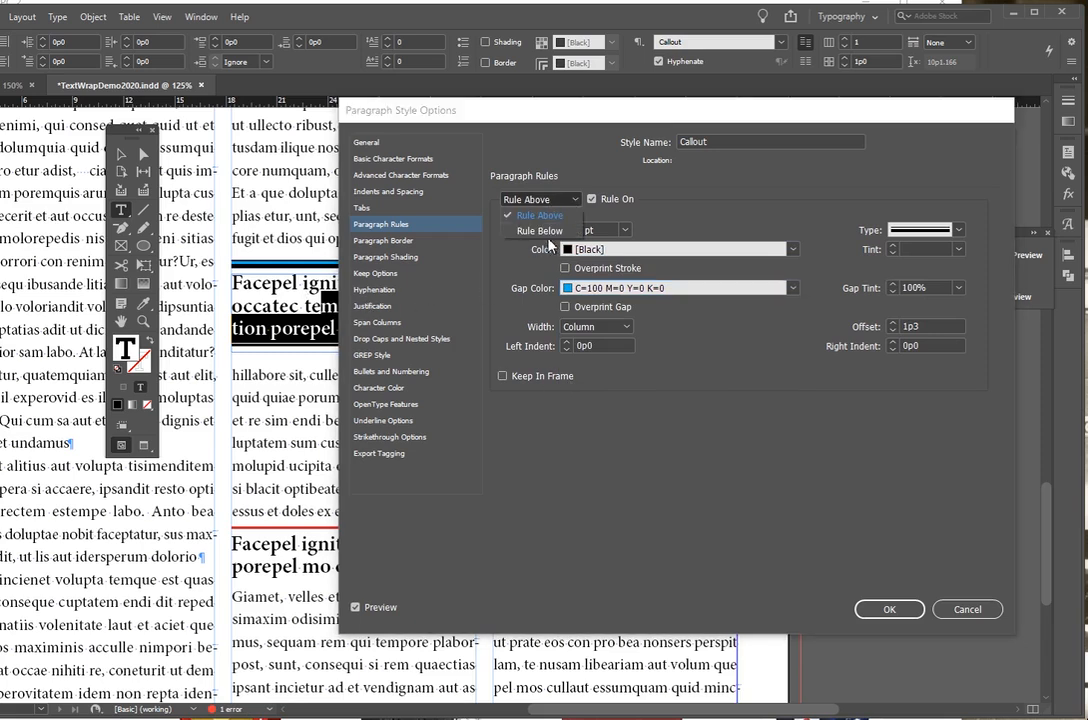
pyautogui.click(540, 215)
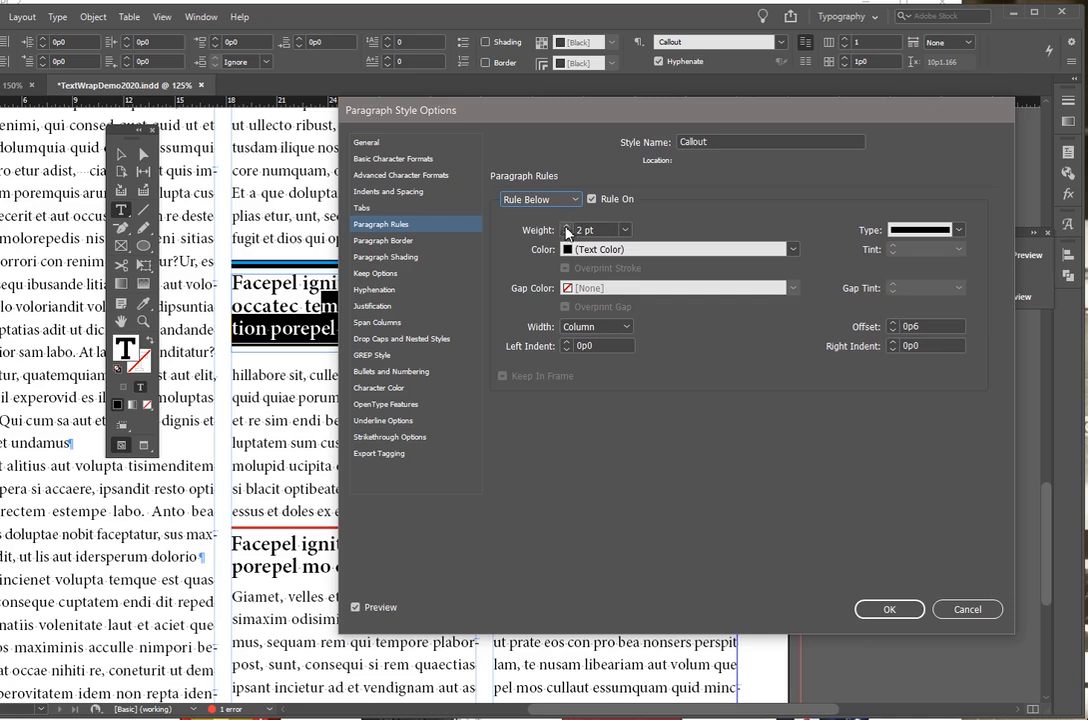
pyautogui.click(566, 226)
pyautogui.click(566, 226)
pyautogui.click(567, 235)
pyautogui.click(567, 226)
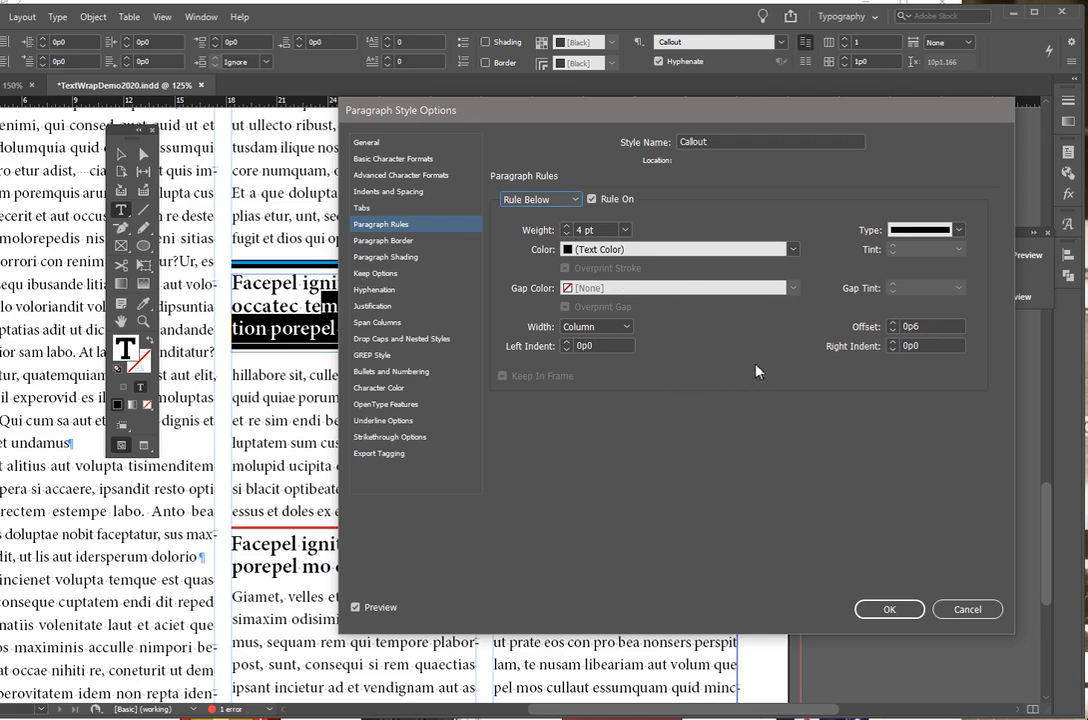
# Step: Try smaller and larger offsets for the rule below to adjust its distance from the callout text
pyautogui.click(893, 331)
pyautogui.click(893, 331)
pyautogui.click(893, 331)
pyautogui.click(892, 325)
pyautogui.click(892, 325)
pyautogui.click(892, 325)
pyautogui.click(892, 325)
pyautogui.click(892, 325)
pyautogui.click(892, 325)
pyautogui.click(892, 325)
pyautogui.click(893, 331)
pyautogui.click(893, 331)
pyautogui.click(892, 325)
# Step: Try offsets of 0p0 and 1p0 for the rule above, set it to 1p2, and apply the style changes
pyautogui.click(555, 200)
pyautogui.click(540, 216)
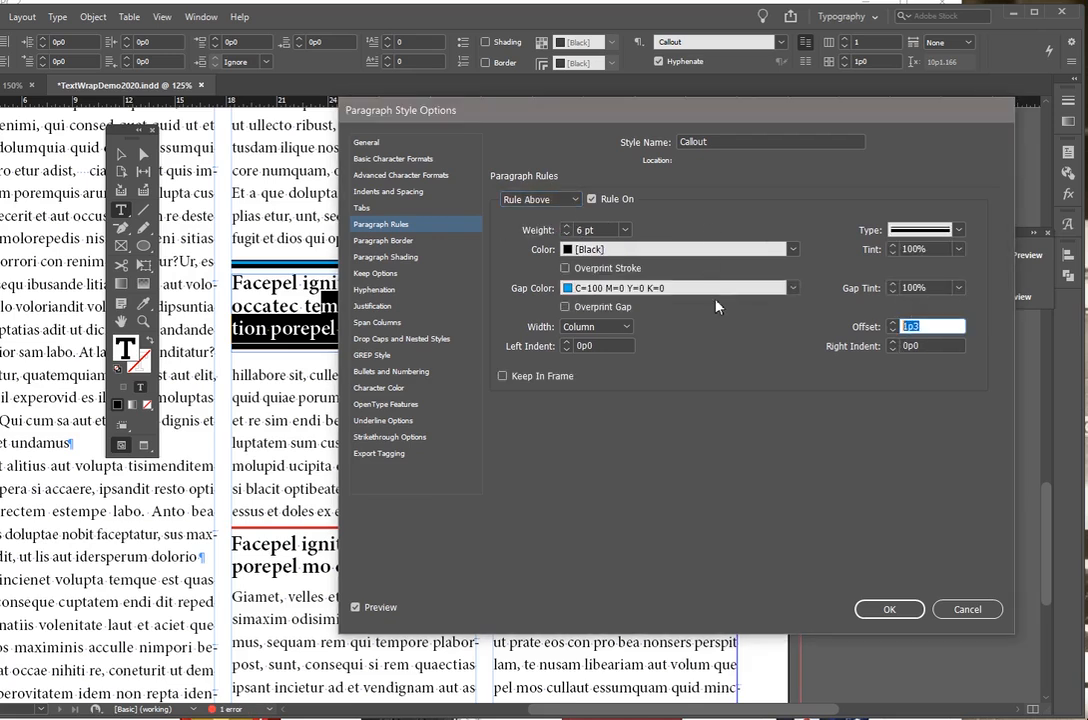
pyautogui.write('0')
pyautogui.press('Tab')
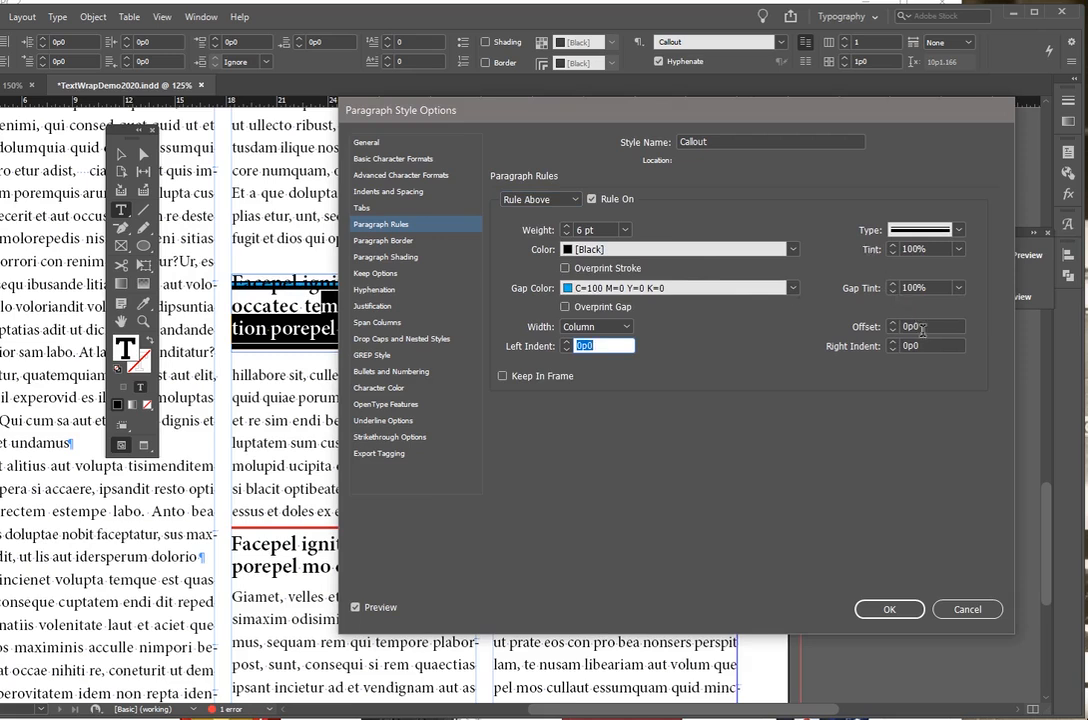
pyautogui.doubleClick(922, 327)
pyautogui.write('1')
pyautogui.press('Tab')
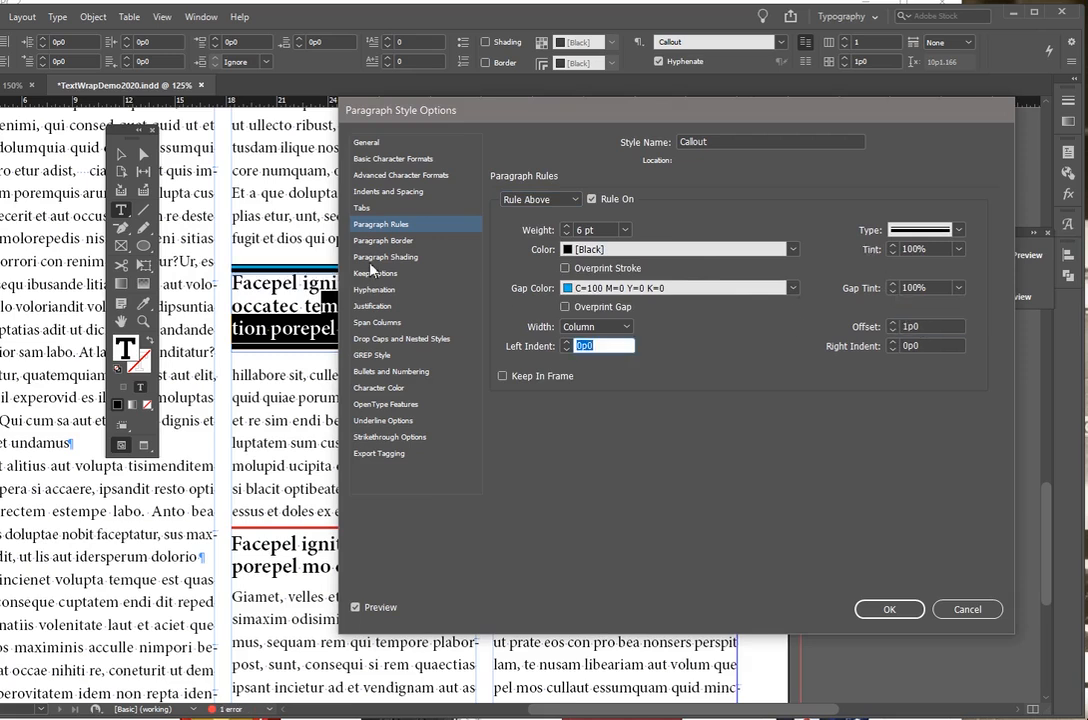
pyautogui.click(892, 323)
pyautogui.click(892, 323)
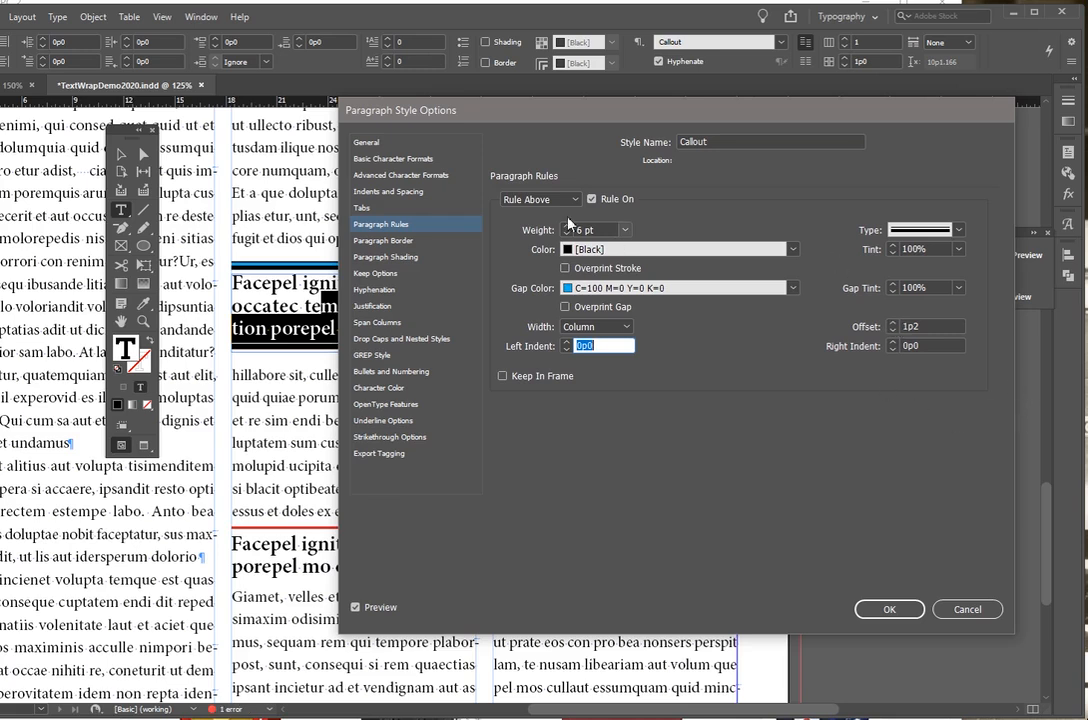
pyautogui.click(890, 608)
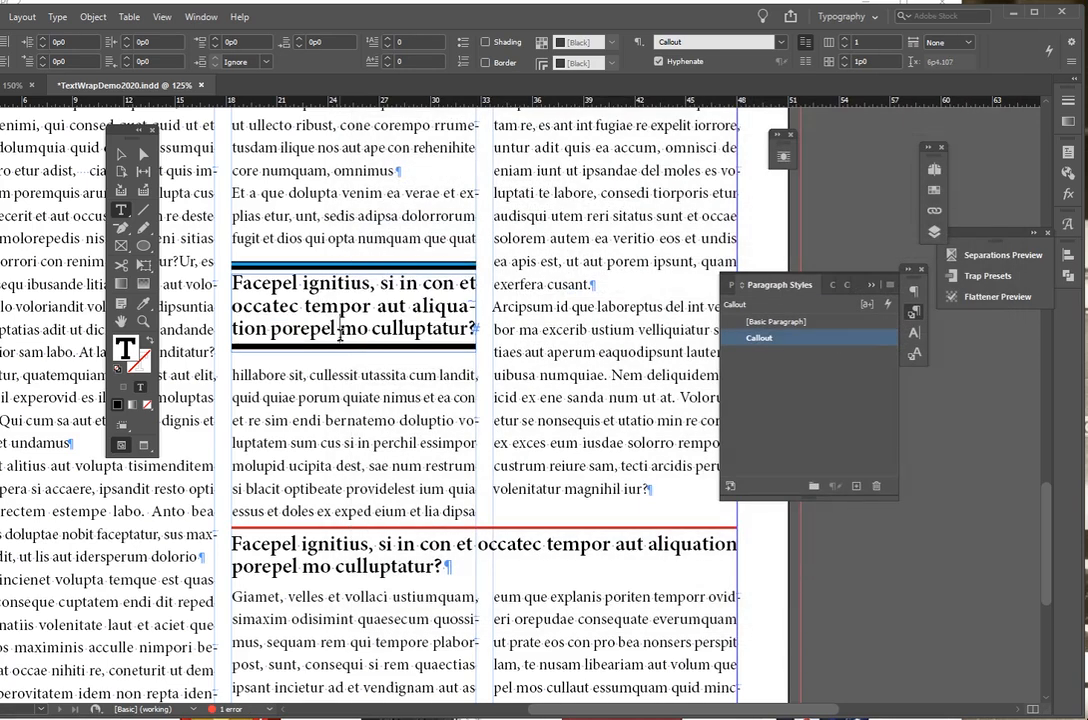
# Step: Undo the rule edits back past the style's naming, and redo as far as the Callout style with its original red rule above
pyautogui.scroll(-3, 420, 368)
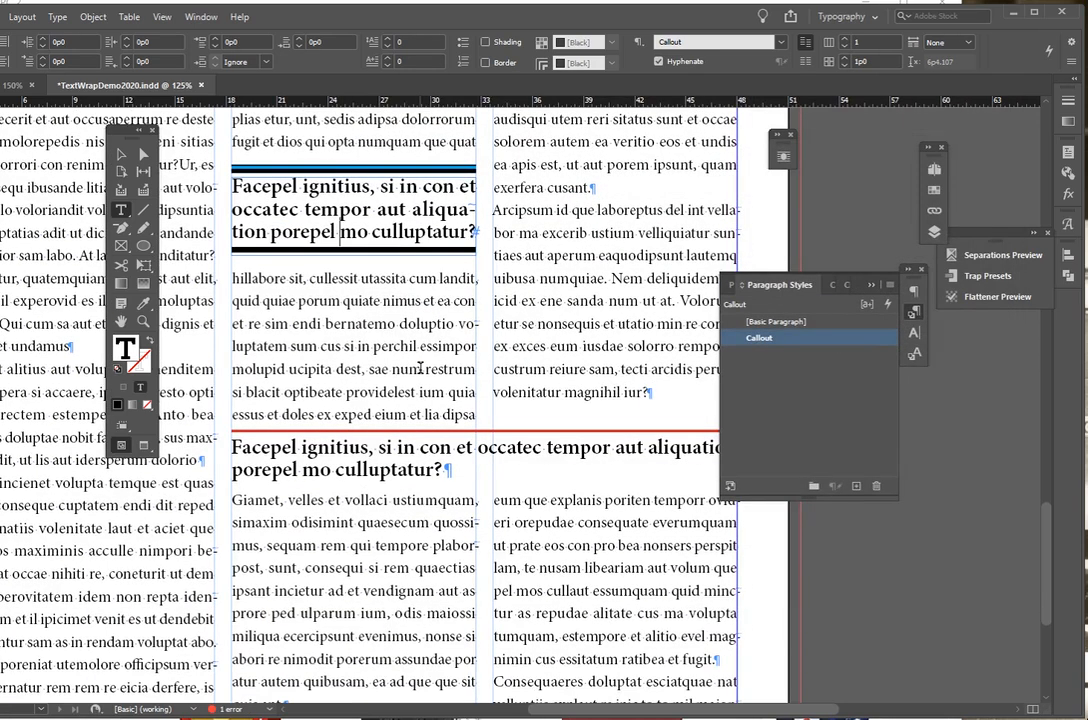
pyautogui.scroll(-1, 420, 368)
pyautogui.scroll(2, 420, 368)
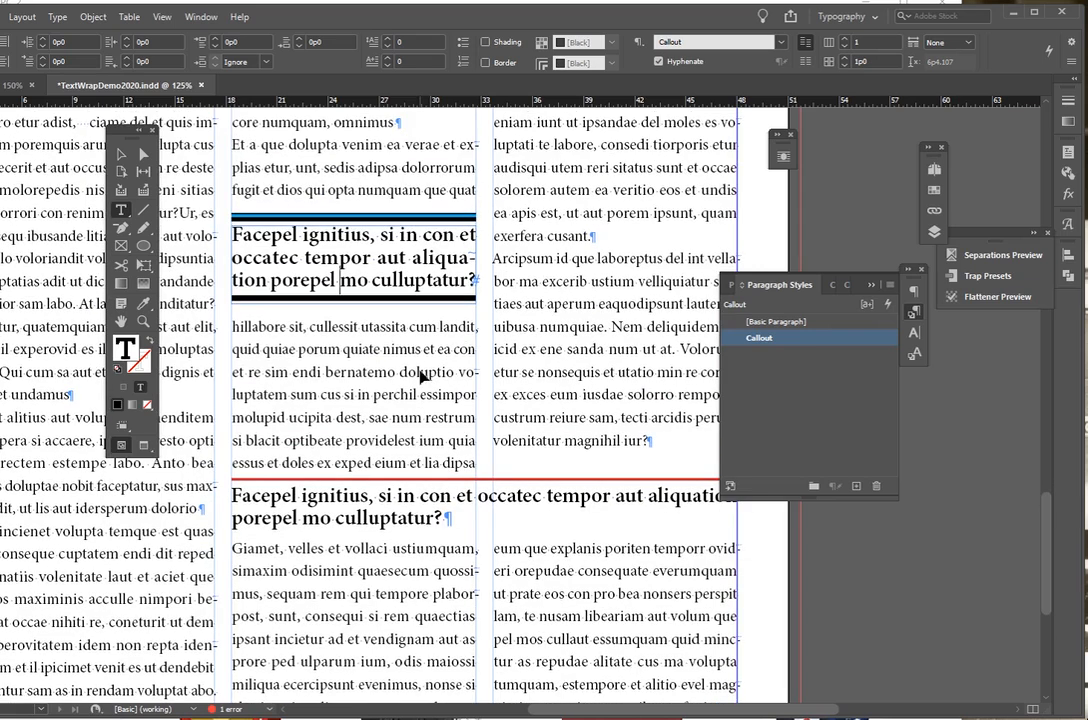
pyautogui.hotkey('ctrl', 'z')
pyautogui.hotkey('ctrl', 'z')
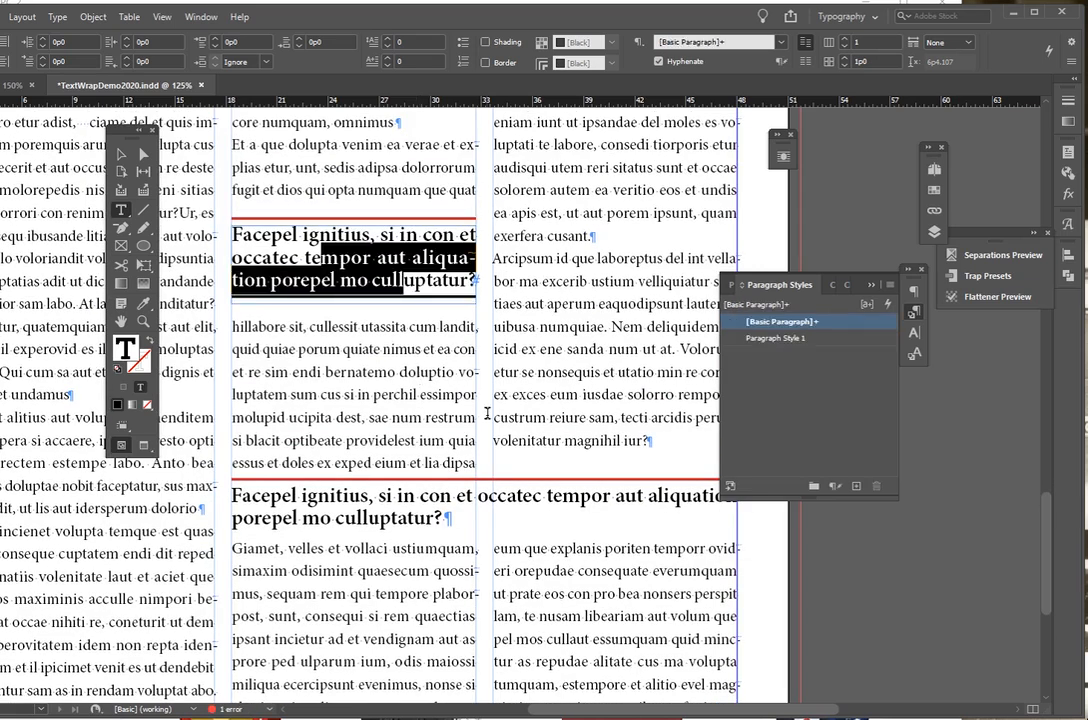
pyautogui.hotkey('ctrl', 'shift', 'z')
pyautogui.hotkey('ctrl', 'shift', 'z')
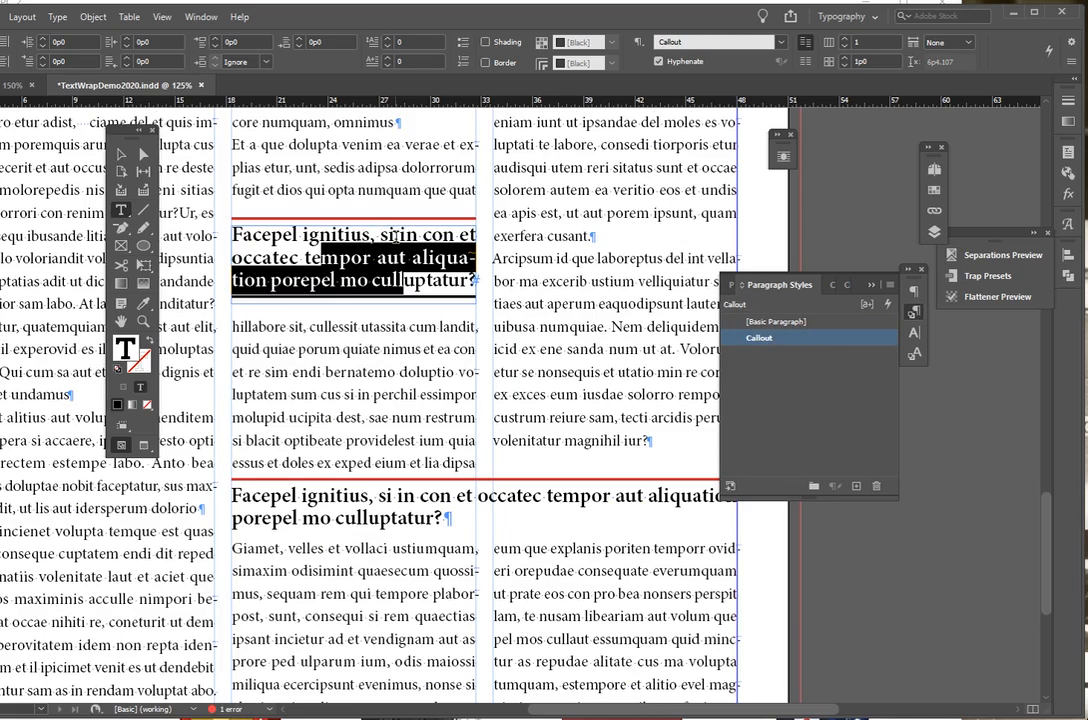
# Step: Select text in the callout paragraph spanning two columns and look at its column span choices
pyautogui.click(121, 154)
pyautogui.scroll(-3, 544, 410)
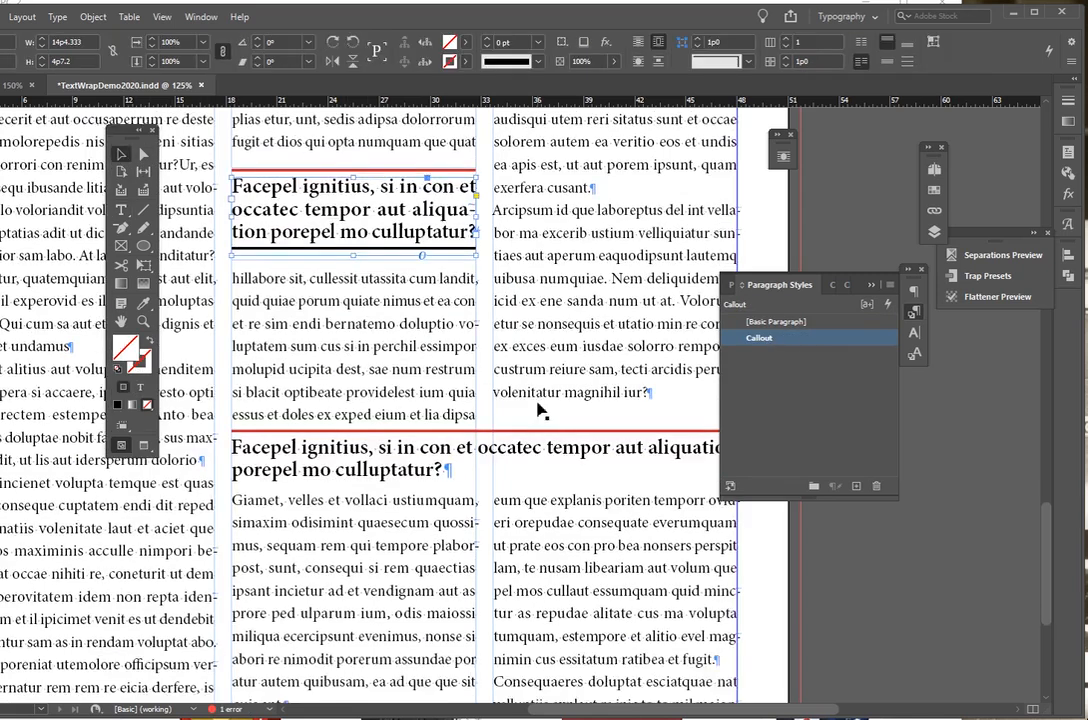
pyautogui.scroll(-2, 443, 341)
pyautogui.doubleClick(432, 292)
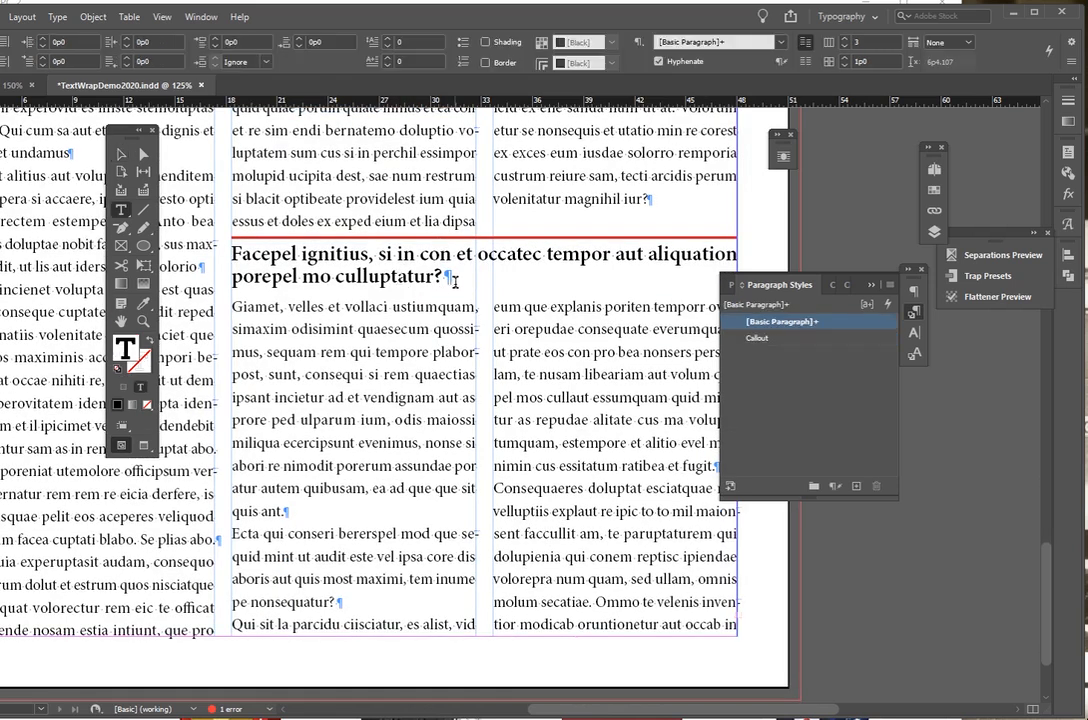
pyautogui.moveTo(306, 252); pyautogui.dragTo(392, 276)
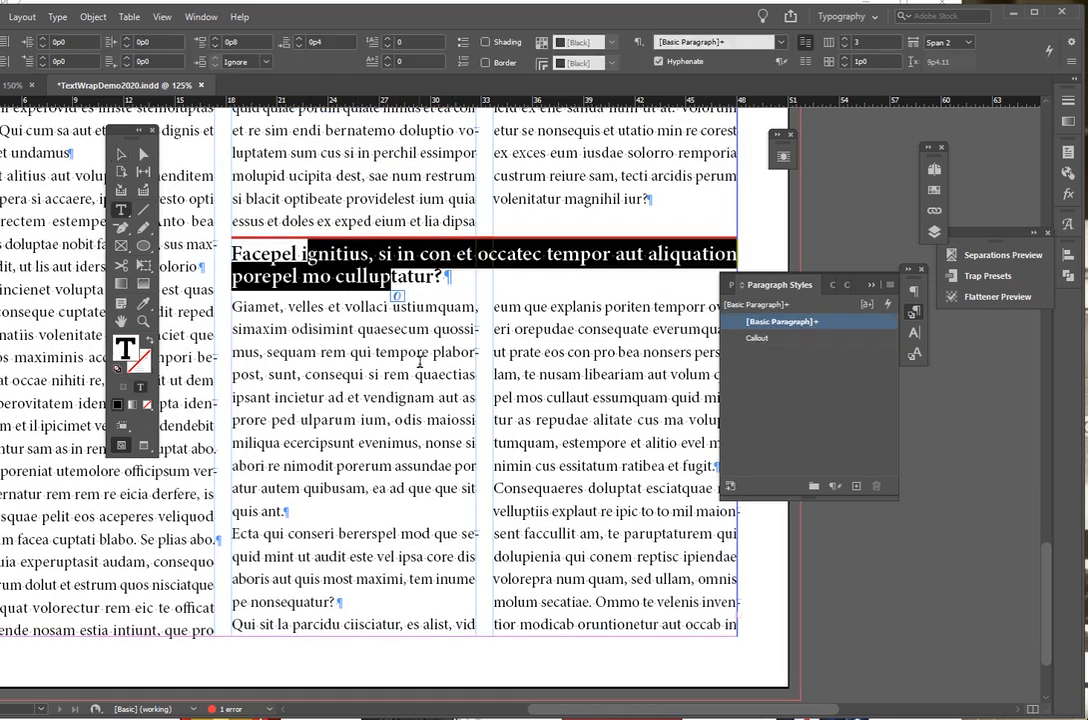
pyautogui.hotkey('ctrl', '-')
pyautogui.hotkey('ctrl', '-')
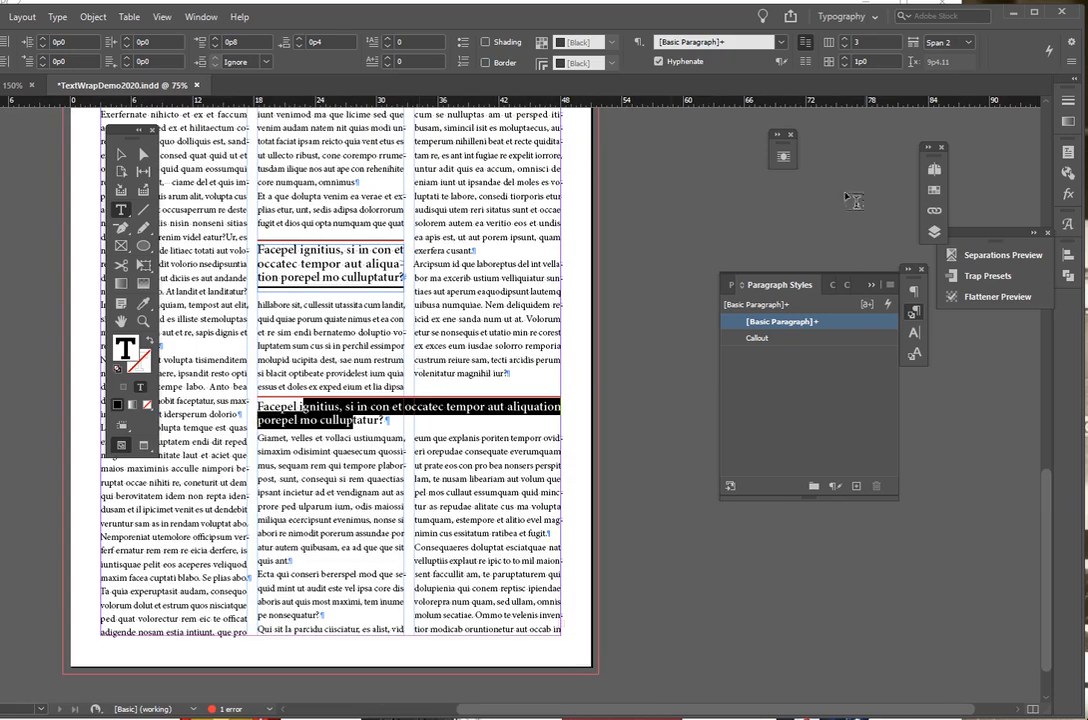
pyautogui.click(947, 44)
pyautogui.click(585, 326)
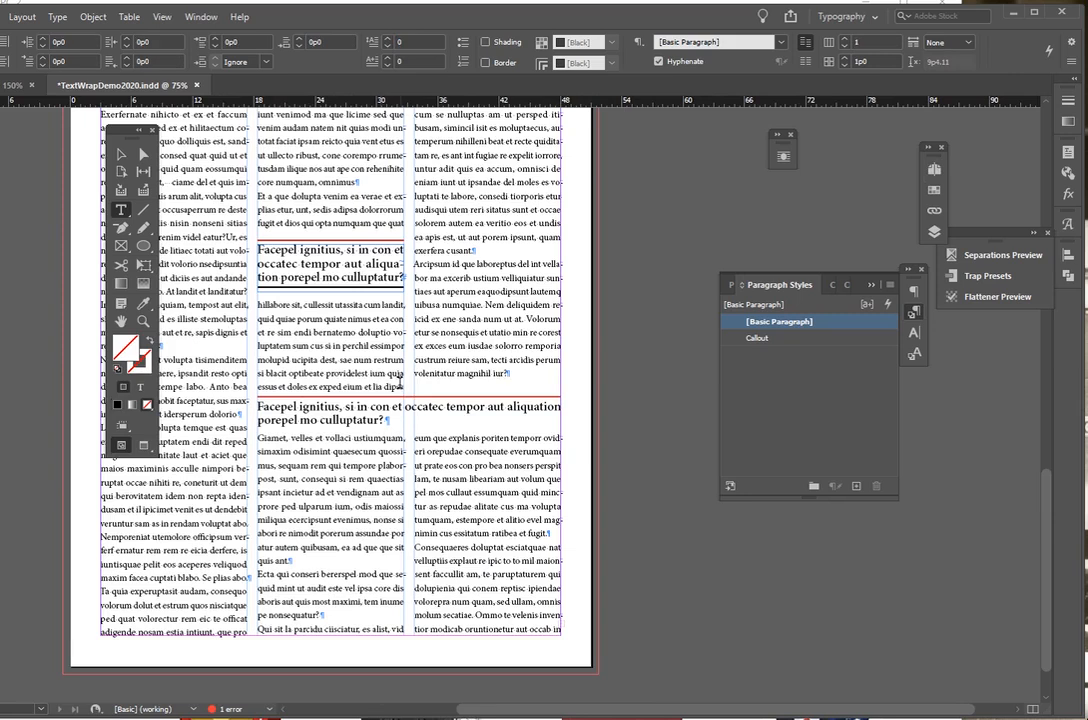
# Step: Select the callout paragraph that spans two columns and set its column span to None
pyautogui.scroll(2, 400, 386)
pyautogui.moveTo(287, 503); pyautogui.dragTo(390, 518)
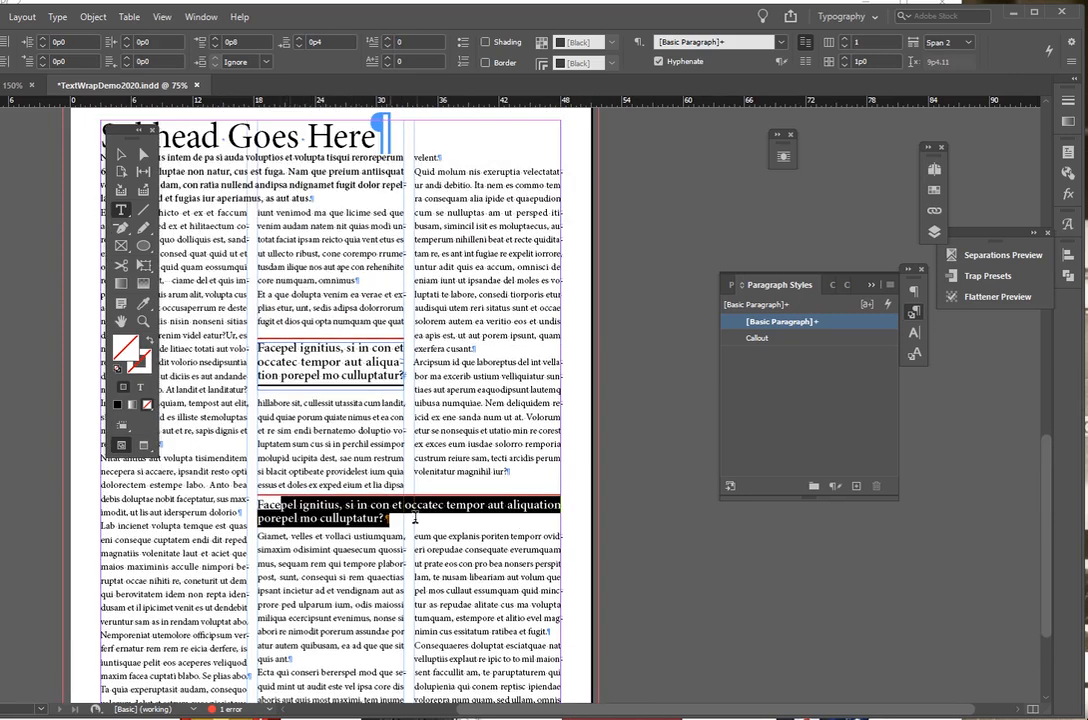
pyautogui.click(945, 43)
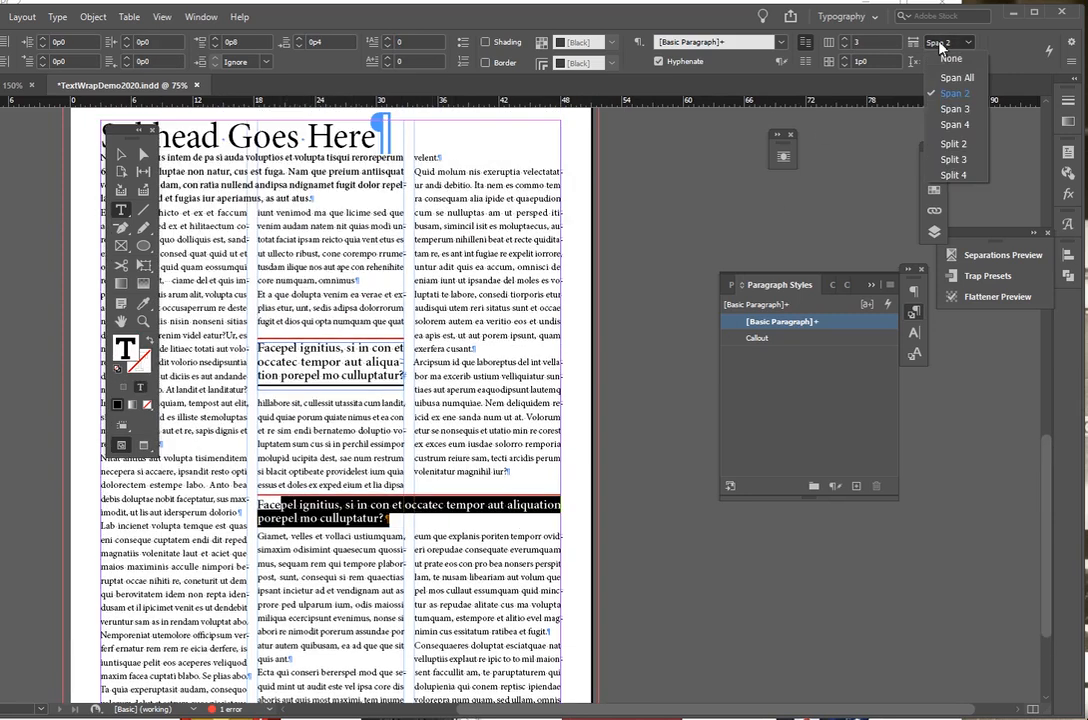
pyautogui.click(945, 51)
# Step: Select text in the callout paragraph in the third column and set its column span back to Span 2
pyautogui.moveTo(441, 245); pyautogui.dragTo(512, 260)
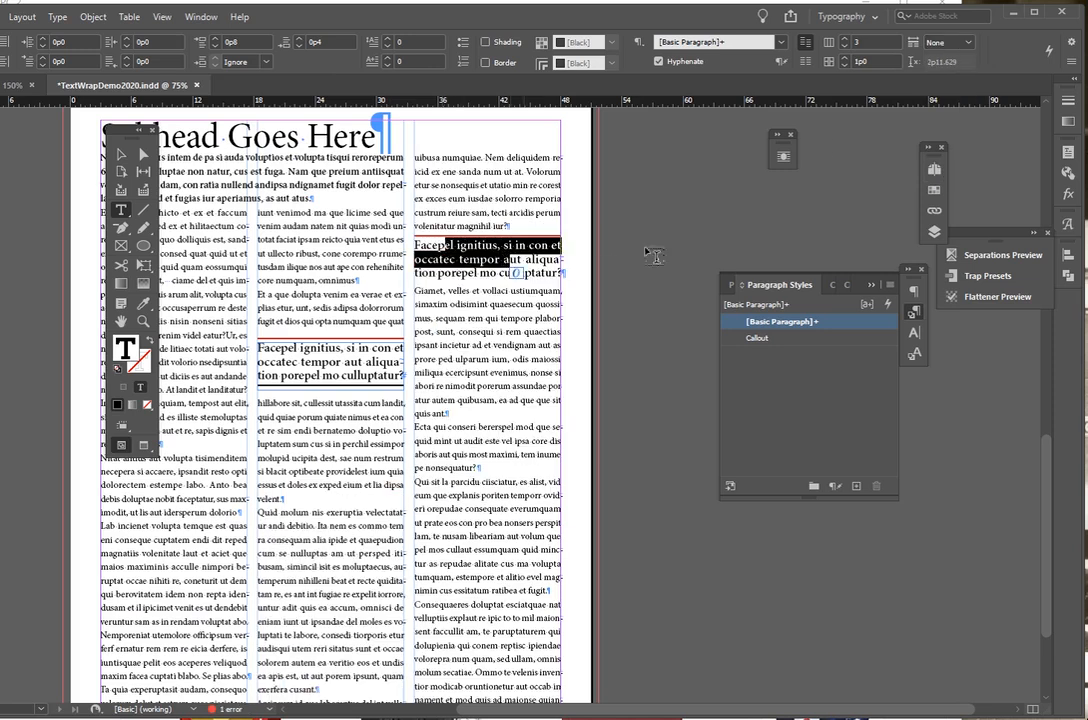
pyautogui.click(958, 43)
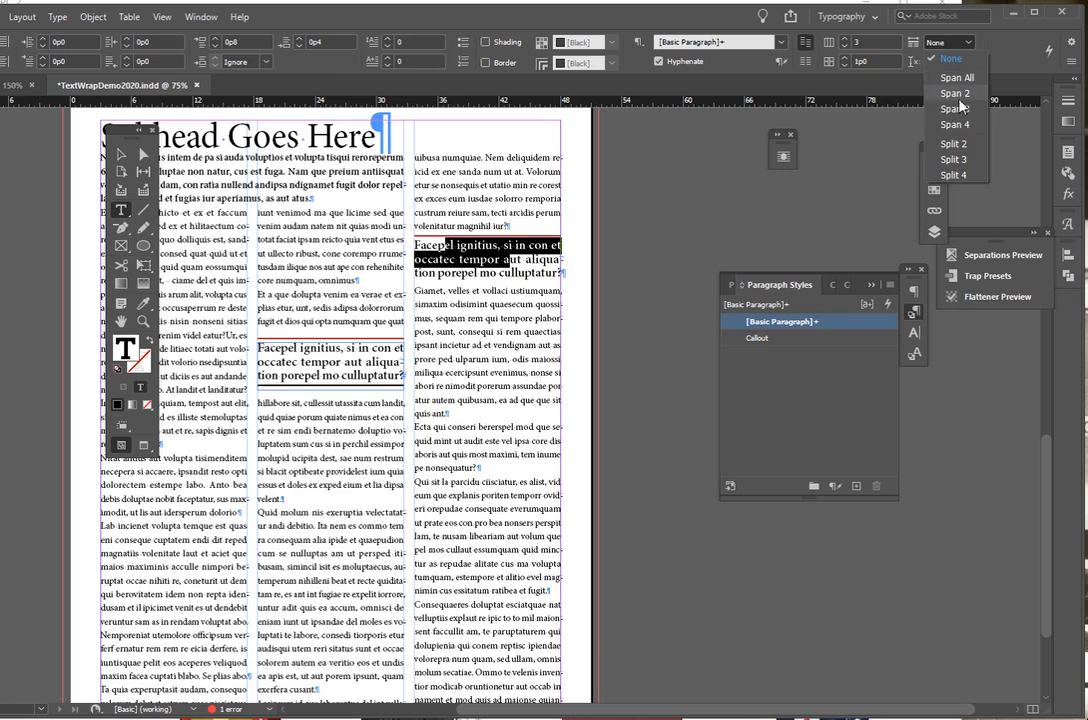
pyautogui.click(955, 93)
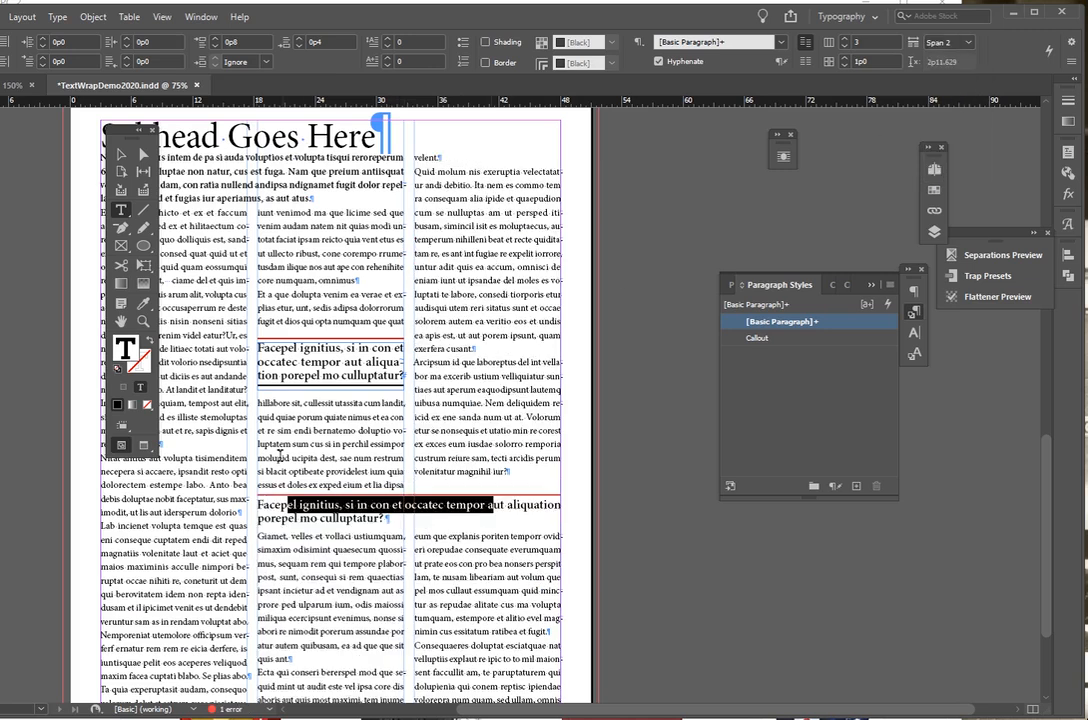
# Step: Select text in the body paragraph just above the boxed callout and set its column span to Span 2
pyautogui.scroll(-2, 292, 350)
pyautogui.click(278, 356)
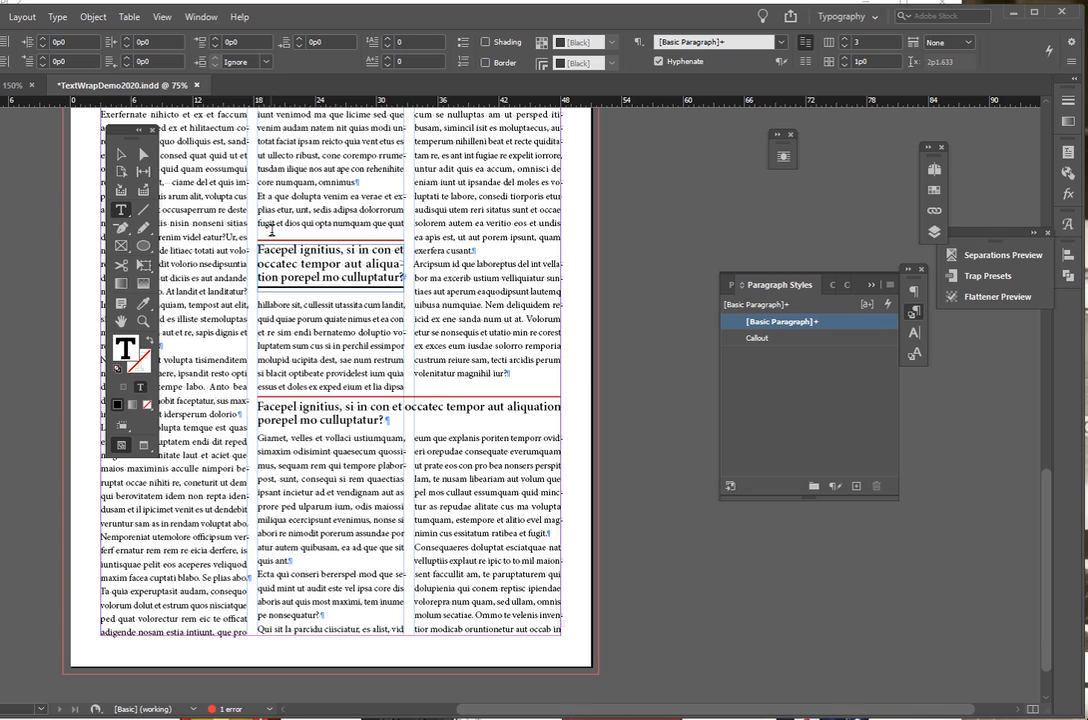
pyautogui.scroll(1, 272, 232)
pyautogui.moveTo(268, 246); pyautogui.dragTo(361, 272)
pyautogui.click(949, 55)
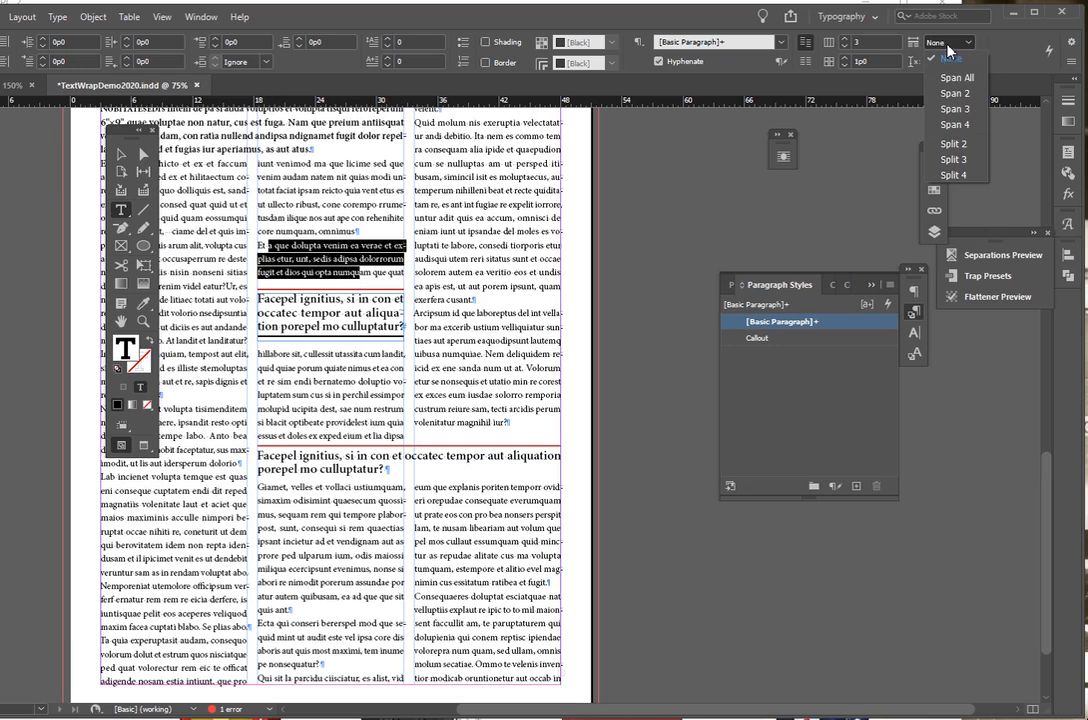
pyautogui.click(955, 97)
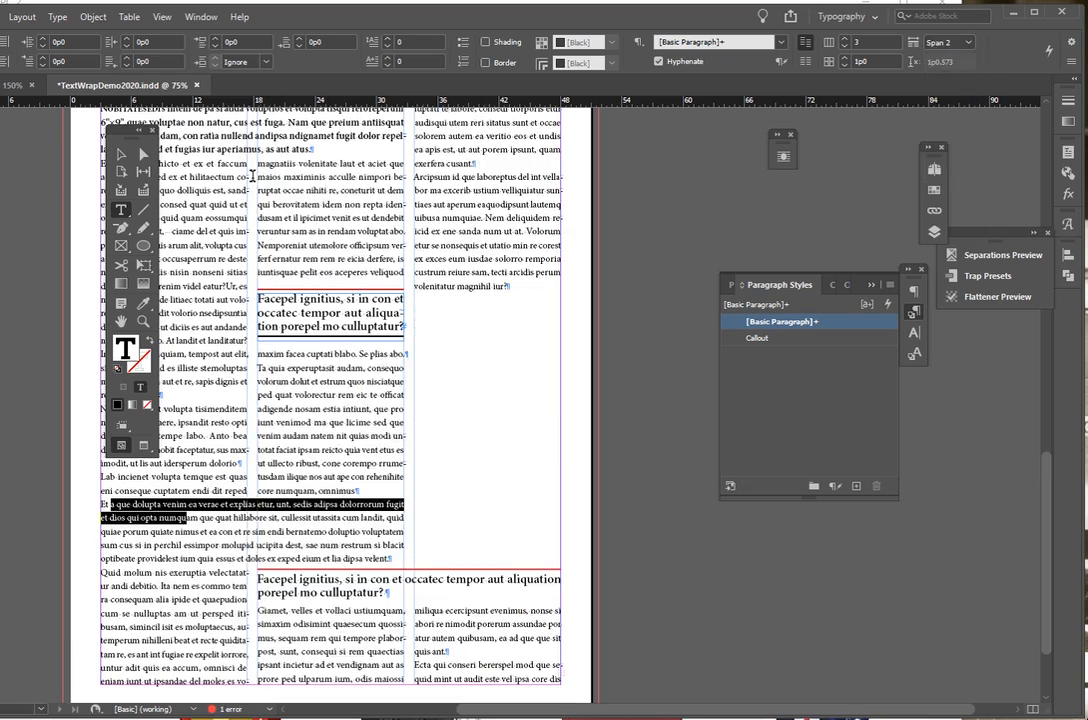
pyautogui.moveTo(28, 143); pyautogui.dragTo(22, 178)
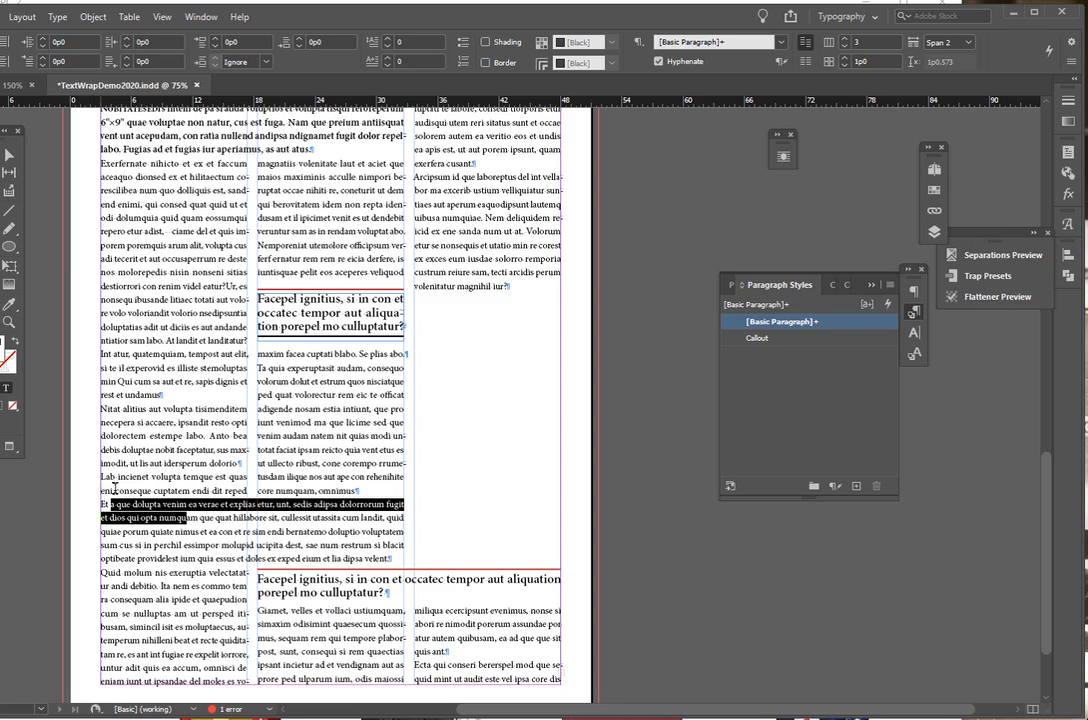
# Step: Undo the column span changes and redo as far as the callout paragraph's Span 2 setting
pyautogui.hotkey('ctrl', 'z')
pyautogui.hotkey('ctrl', 'z')
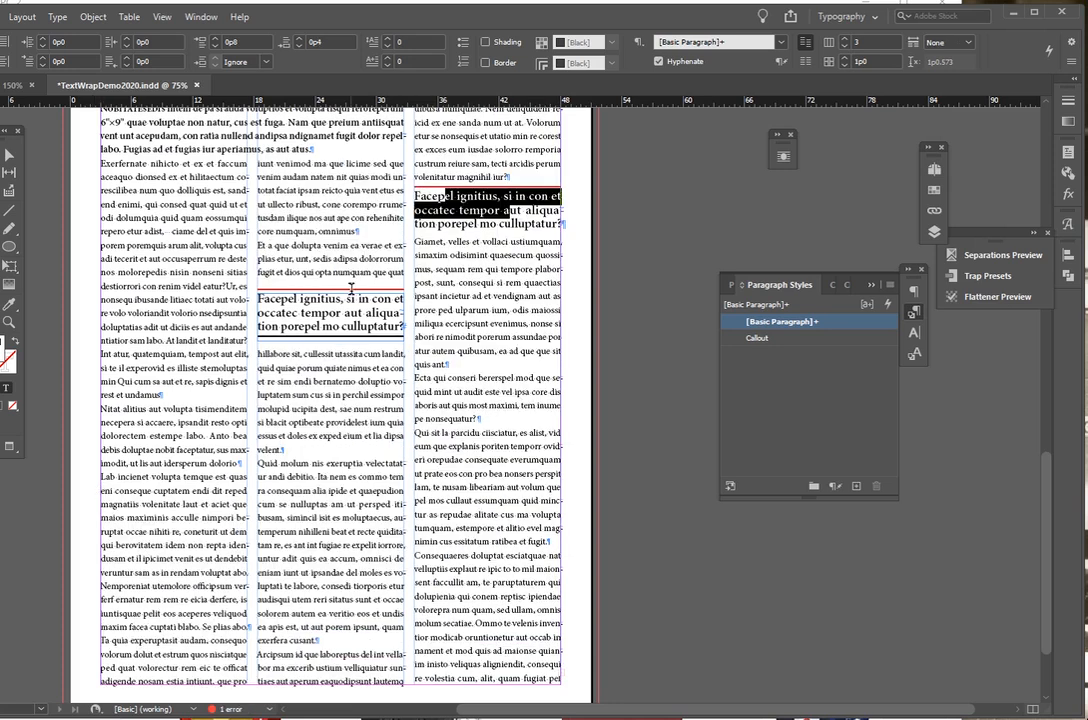
pyautogui.hotkey('ctrl', 'shift', 'z')
pyautogui.hotkey('ctrl', '-')
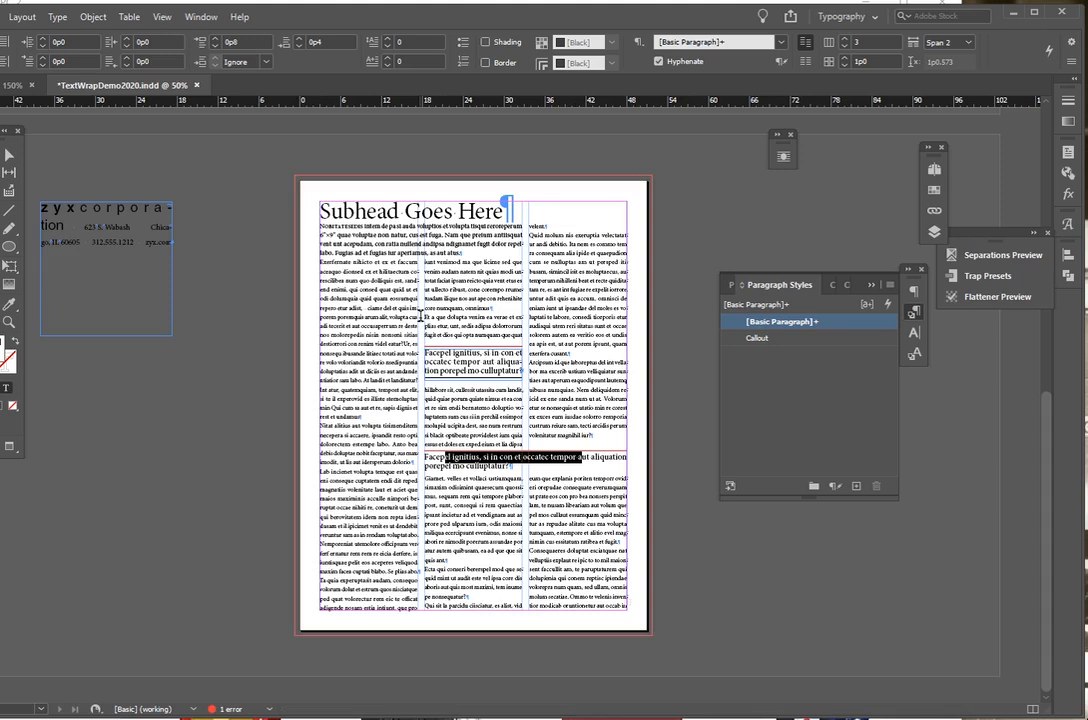
pyautogui.scroll(1, 400, 310)
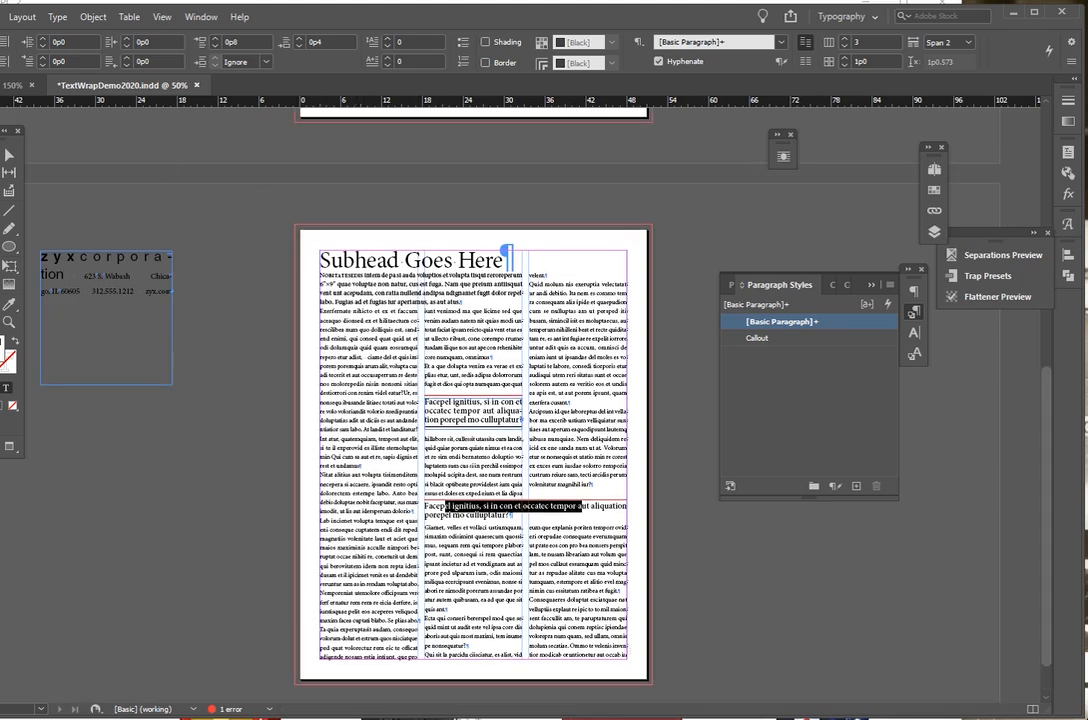
# Step: Select the "Subhead Goes Here" paragraph and increase its space after to 0p11
pyautogui.press('Escape')
pyautogui.moveTo(10, 130); pyautogui.dragTo(112, 139)
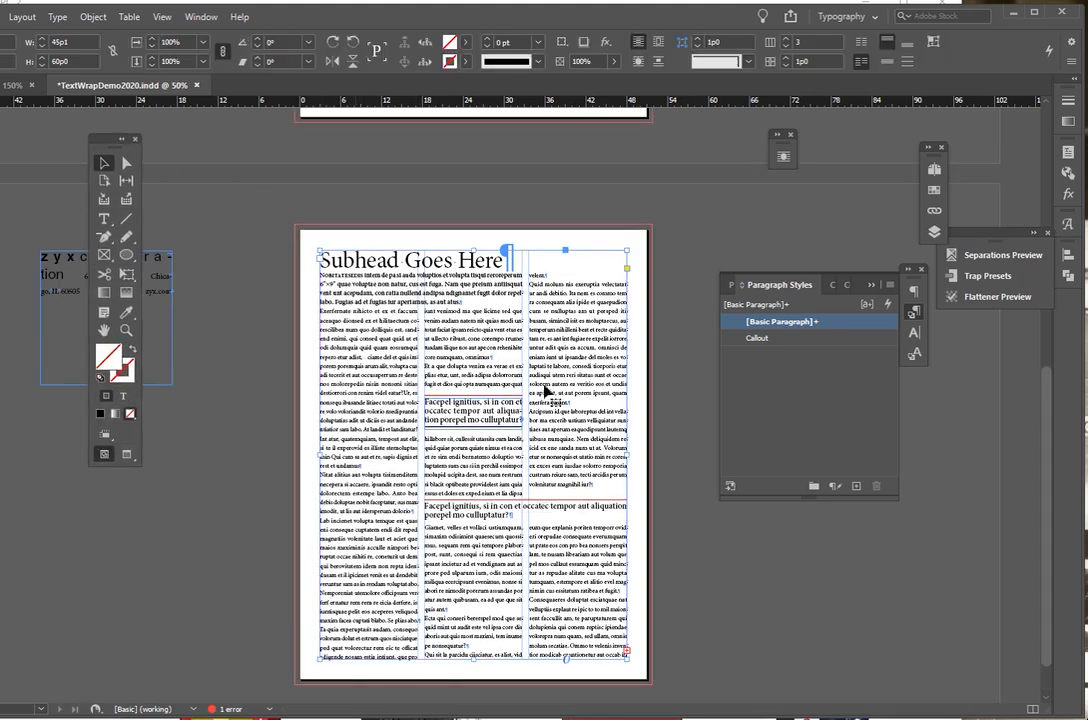
pyautogui.scroll(-1, 588, 413)
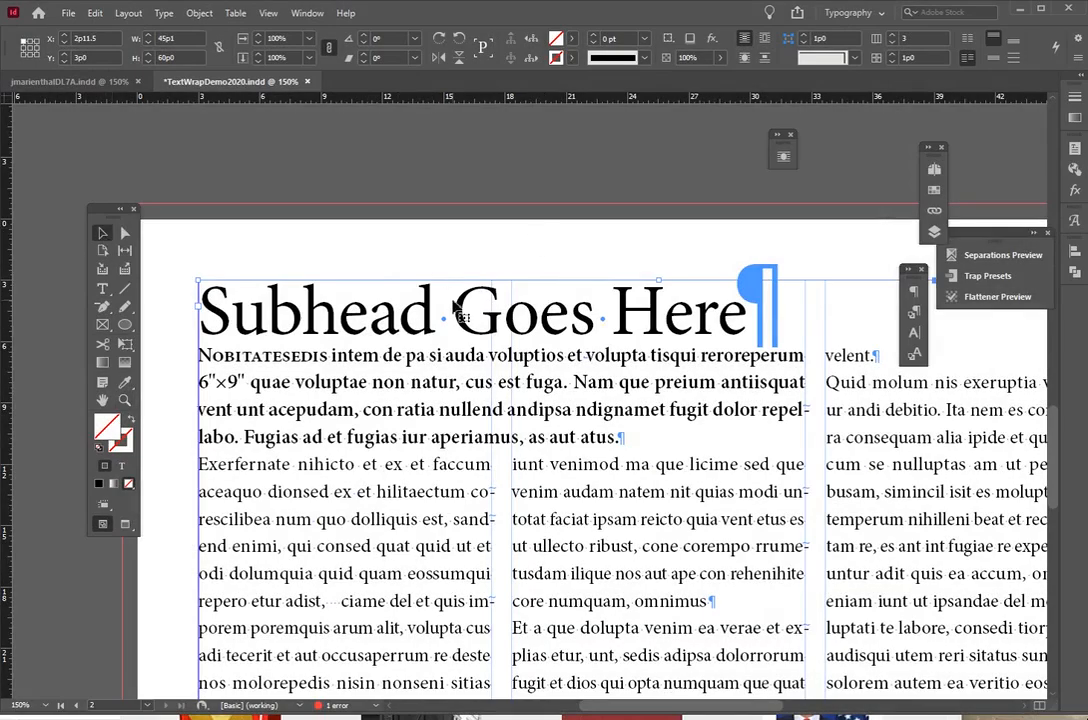
pyautogui.tripleClick(392, 265)
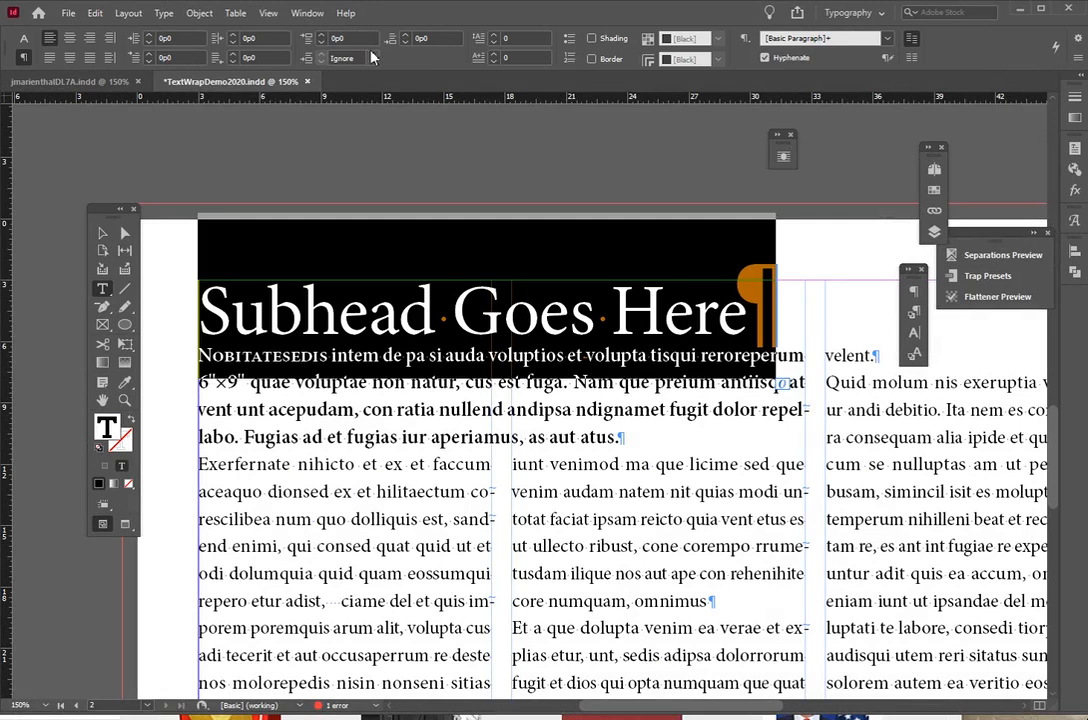
pyautogui.click(406, 34)
pyautogui.click(406, 34)
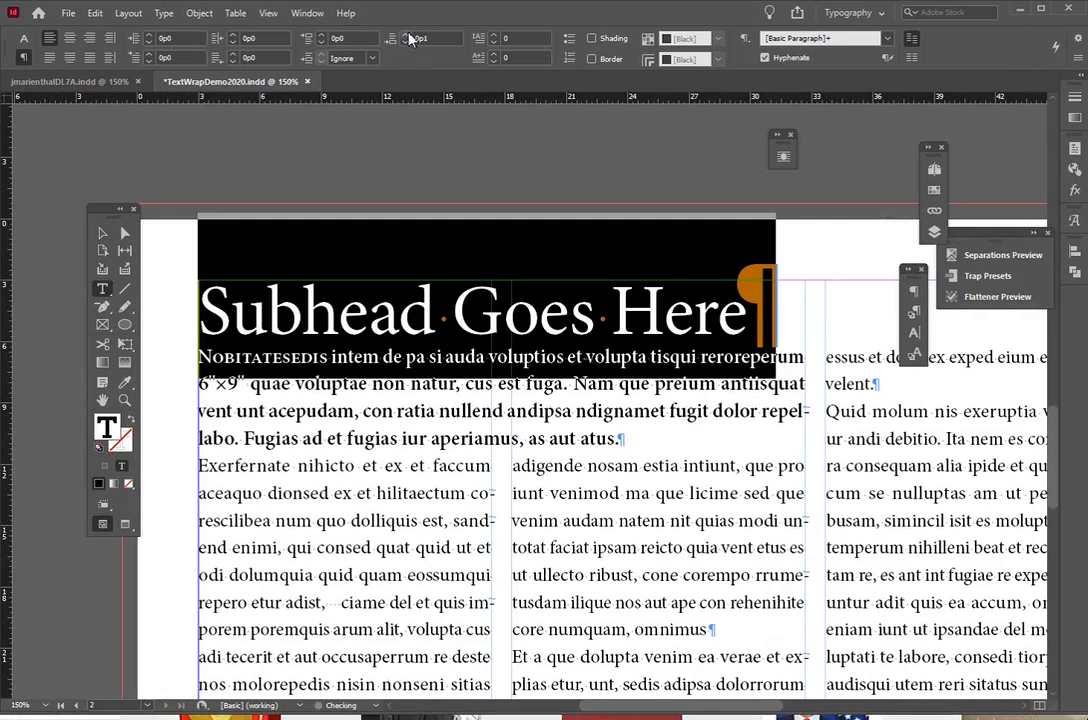
pyautogui.click(405, 34)
pyautogui.click(405, 34)
pyautogui.click(405, 34)
pyautogui.click(406, 36)
pyautogui.click(406, 36)
pyautogui.click(406, 36)
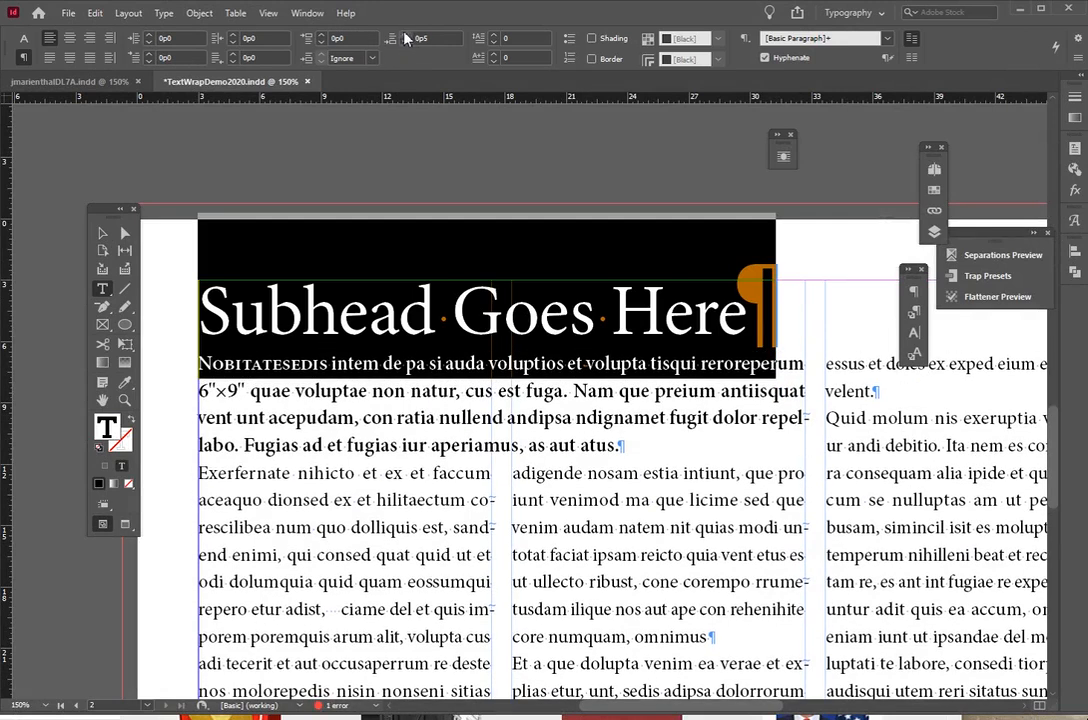
pyautogui.click(406, 36)
pyautogui.click(406, 36)
pyautogui.click(406, 36)
# Step: Open the paragraph rules for the "Subhead Goes Here" line and turn on a rule below with a 2 pt weight
pyautogui.click(452, 315)
pyautogui.tripleClick(503, 321)
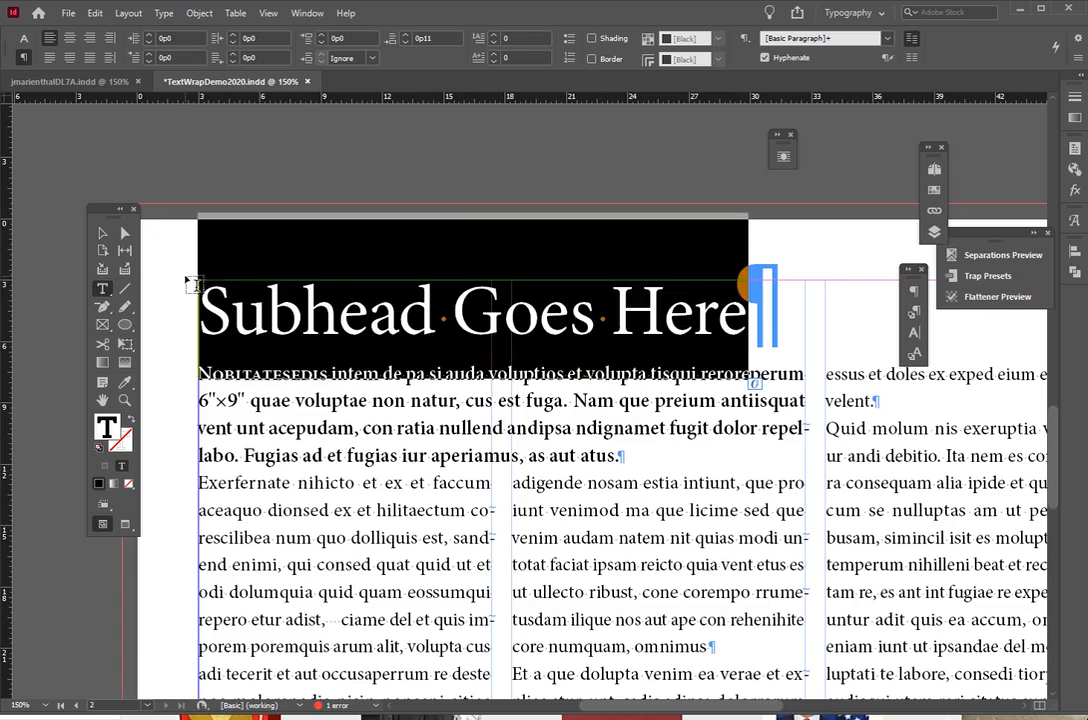
pyautogui.click(369, 315)
pyautogui.hotkey('ctrl', 'alt', 'j')
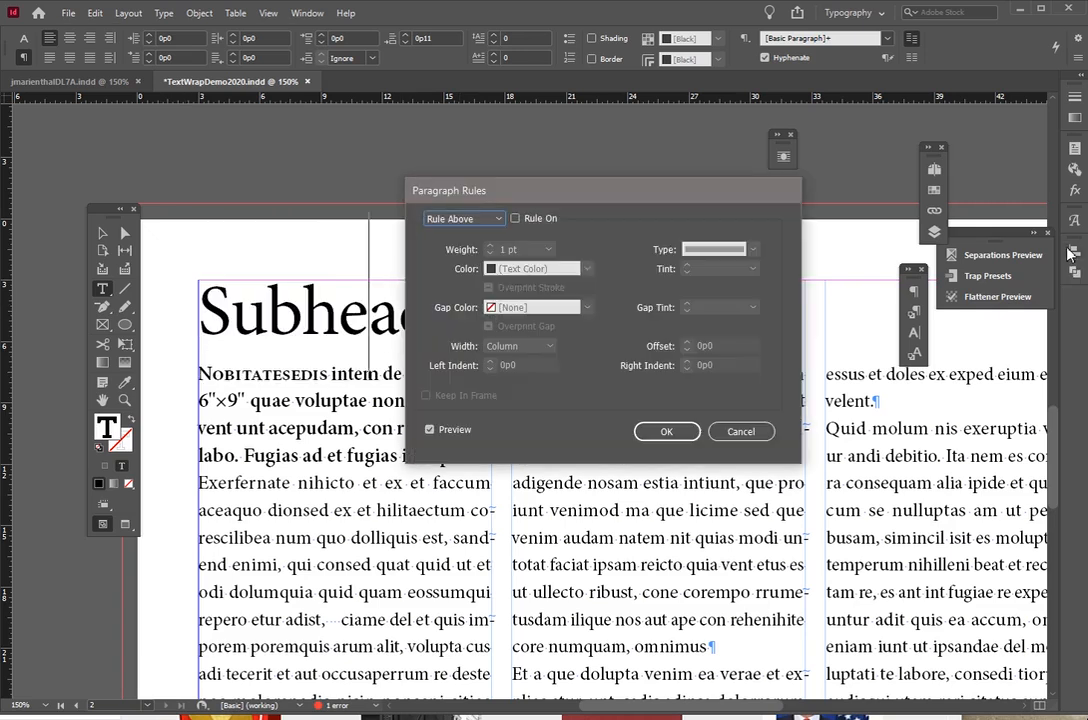
pyautogui.moveTo(488, 197); pyautogui.dragTo(702, 139)
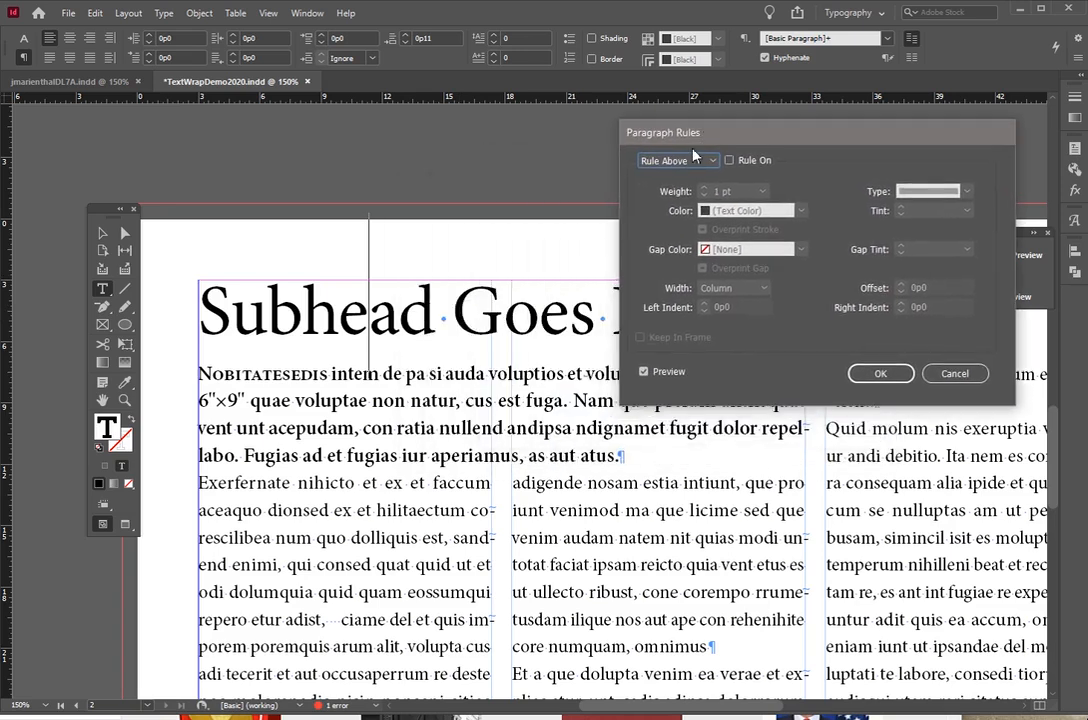
pyautogui.click(672, 160)
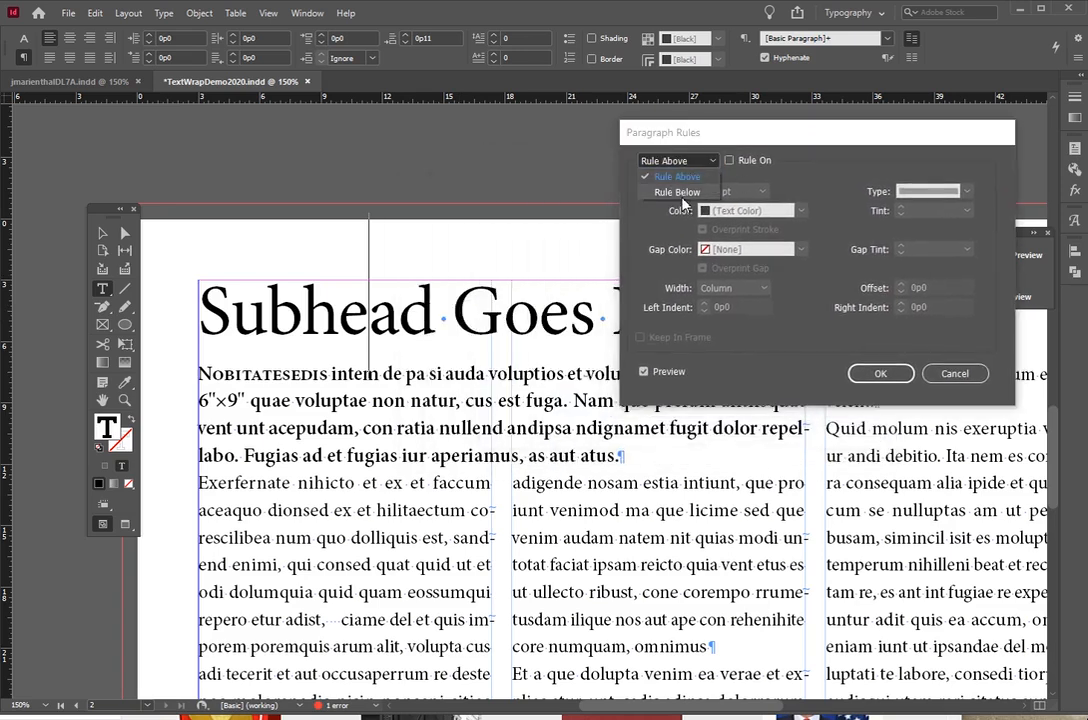
pyautogui.click(700, 182)
pyautogui.click(729, 160)
pyautogui.click(703, 187)
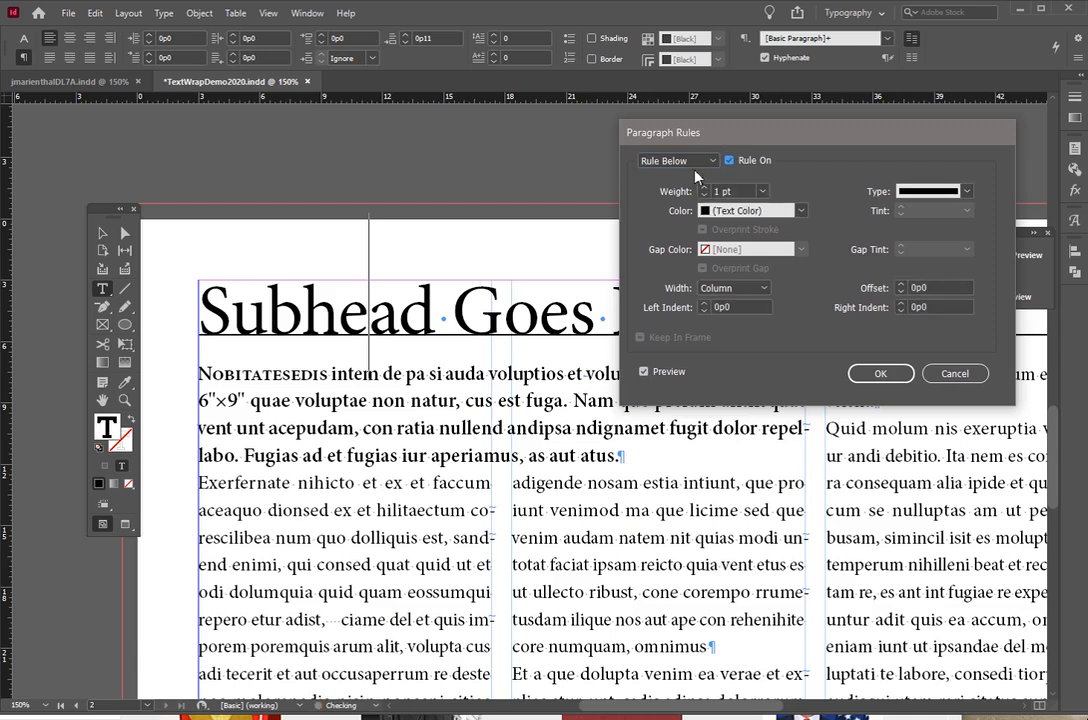
# Step: Set the offset of the subhead's rule below to 0p7 and its width to Text, and close the paragraph rules
pyautogui.moveTo(660, 132); pyautogui.dragTo(331, 384)
pyautogui.click(569, 535)
pyautogui.click(569, 535)
pyautogui.click(569, 535)
pyautogui.click(569, 535)
pyautogui.click(569, 535)
pyautogui.click(569, 535)
pyautogui.click(569, 535)
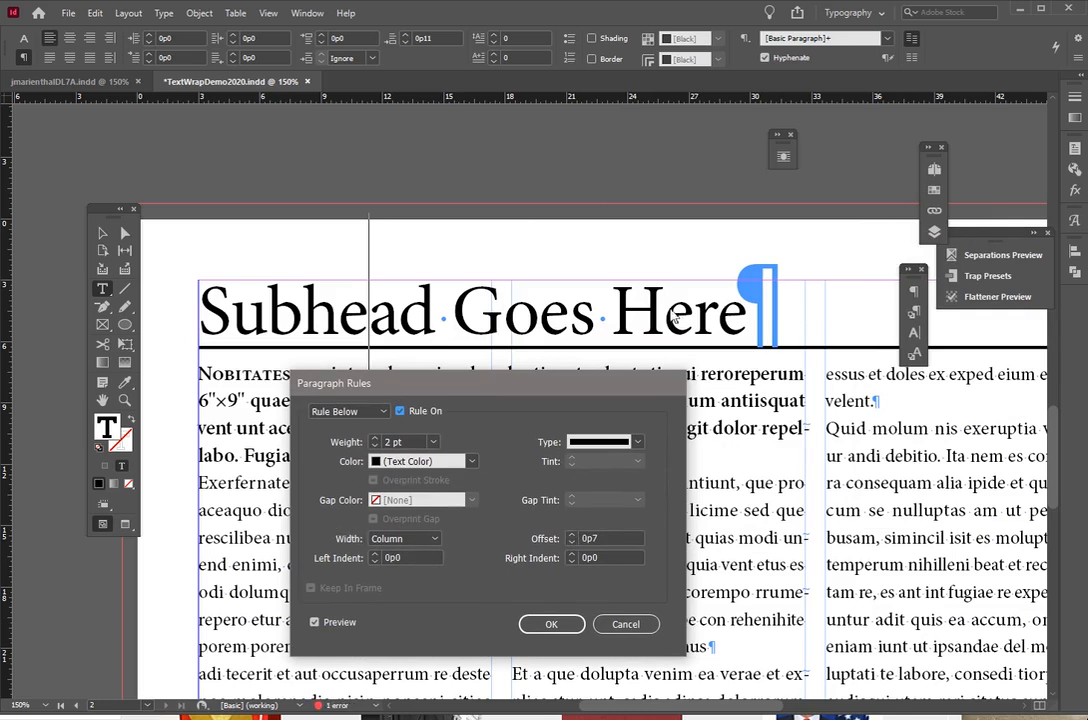
pyautogui.click(390, 541)
pyautogui.click(392, 566)
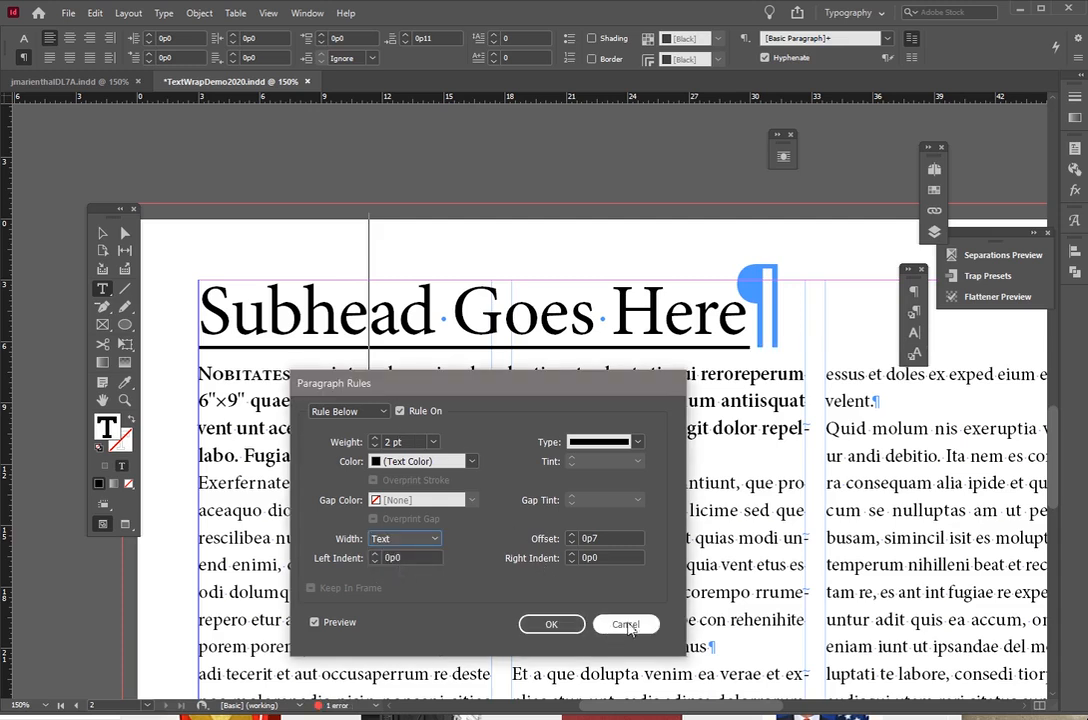
pyautogui.click(551, 625)
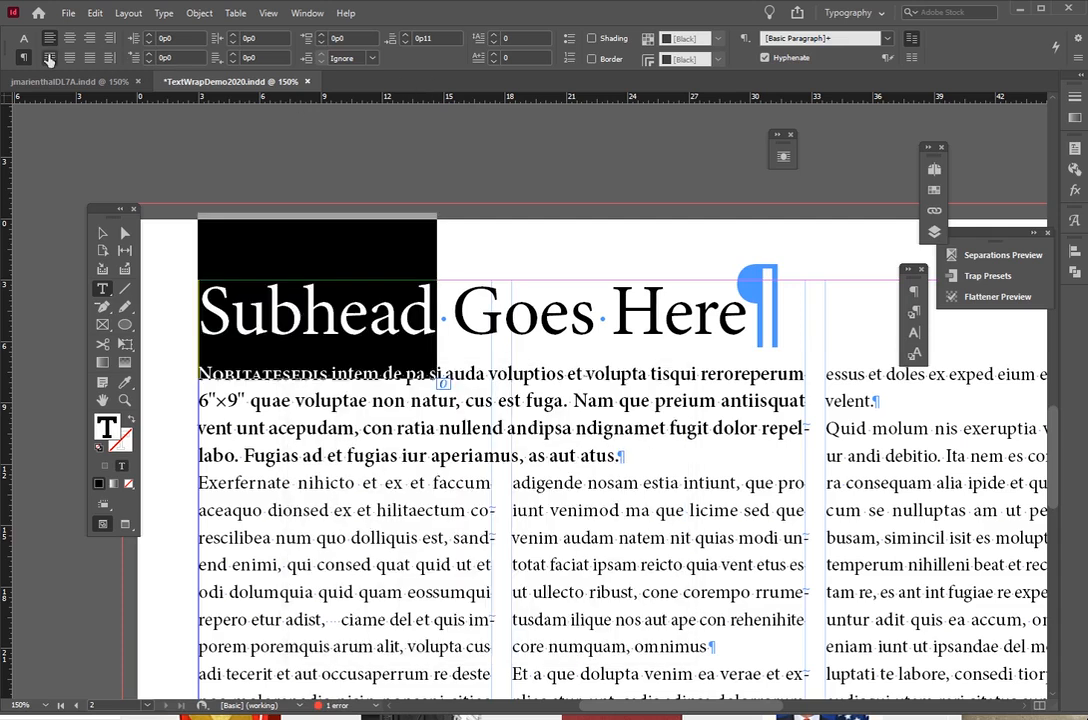
# Step: Apply a character underline to the word "Subhead" in the heading
pyautogui.click(23, 38)
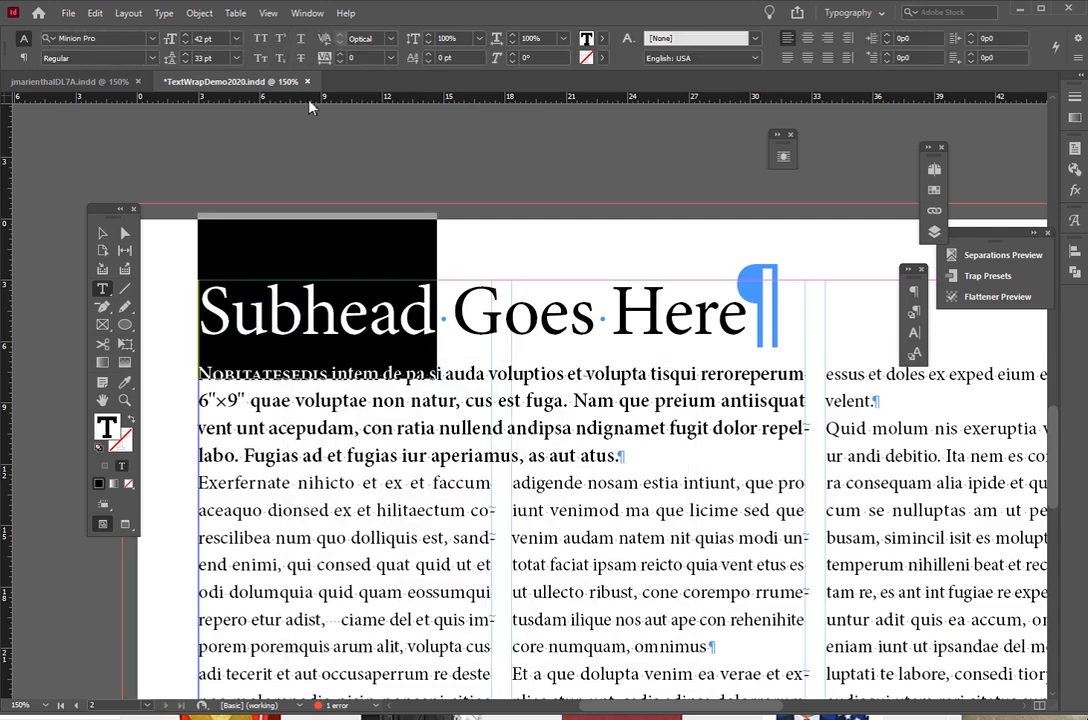
pyautogui.click(300, 38)
pyautogui.click(368, 370)
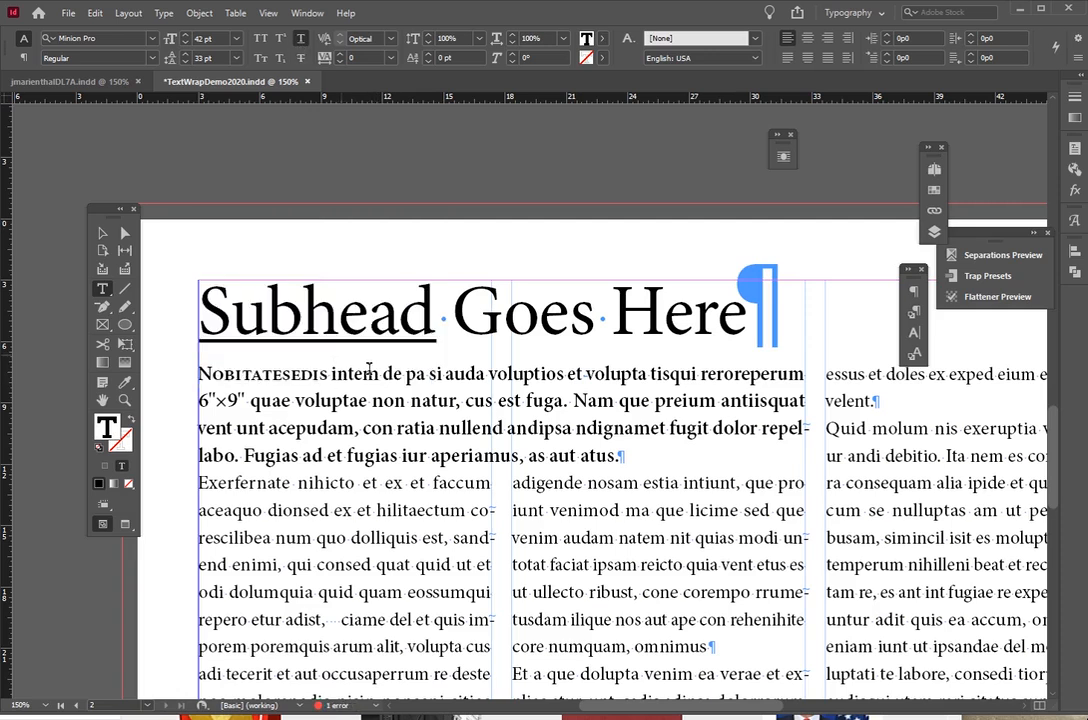
# Step: Select the word "Subhead" and compare its underline off and on with the preview in the underline options
pyautogui.moveTo(425, 328); pyautogui.dragTo(190, 314)
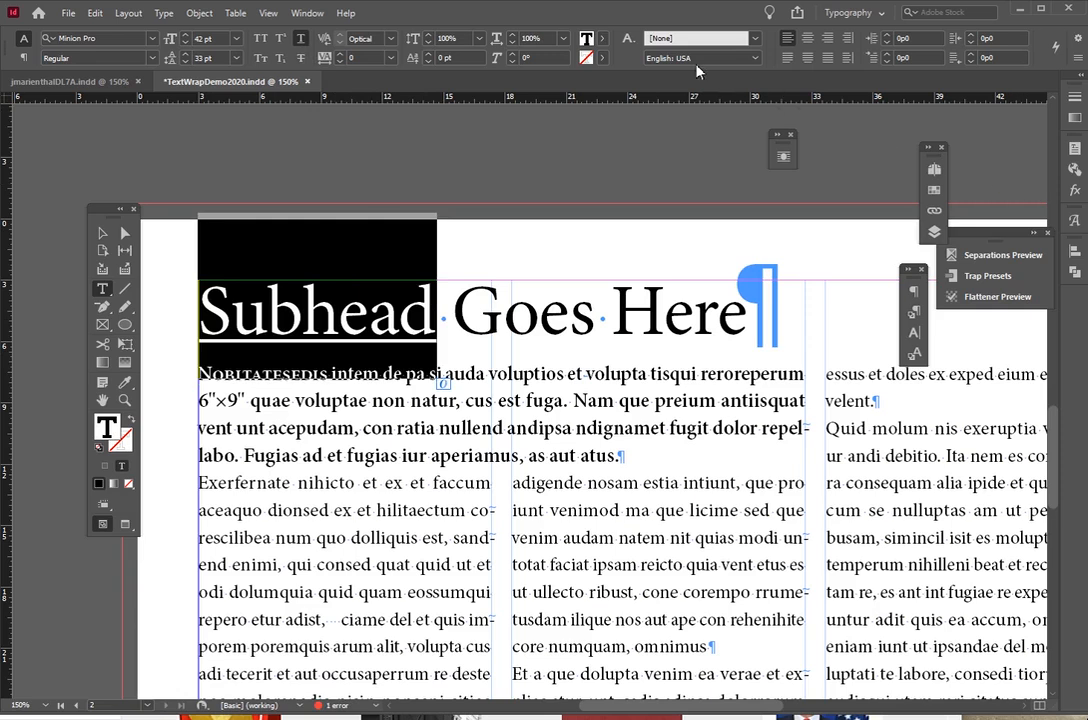
pyautogui.click(913, 332)
pyautogui.click(889, 286)
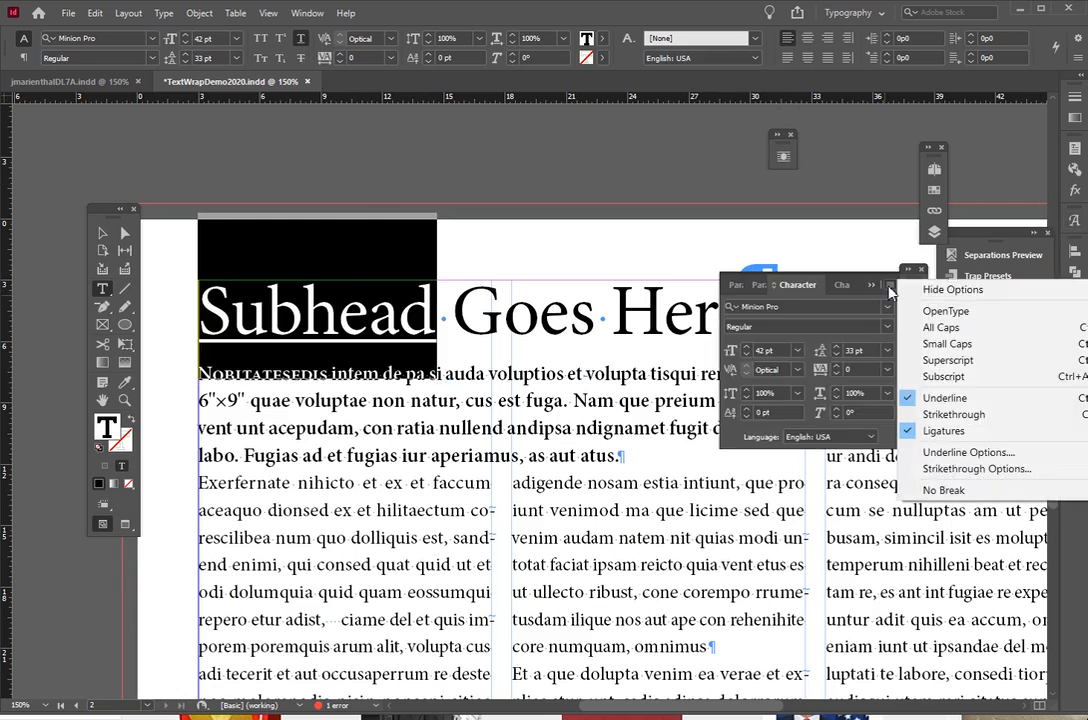
pyautogui.click(966, 452)
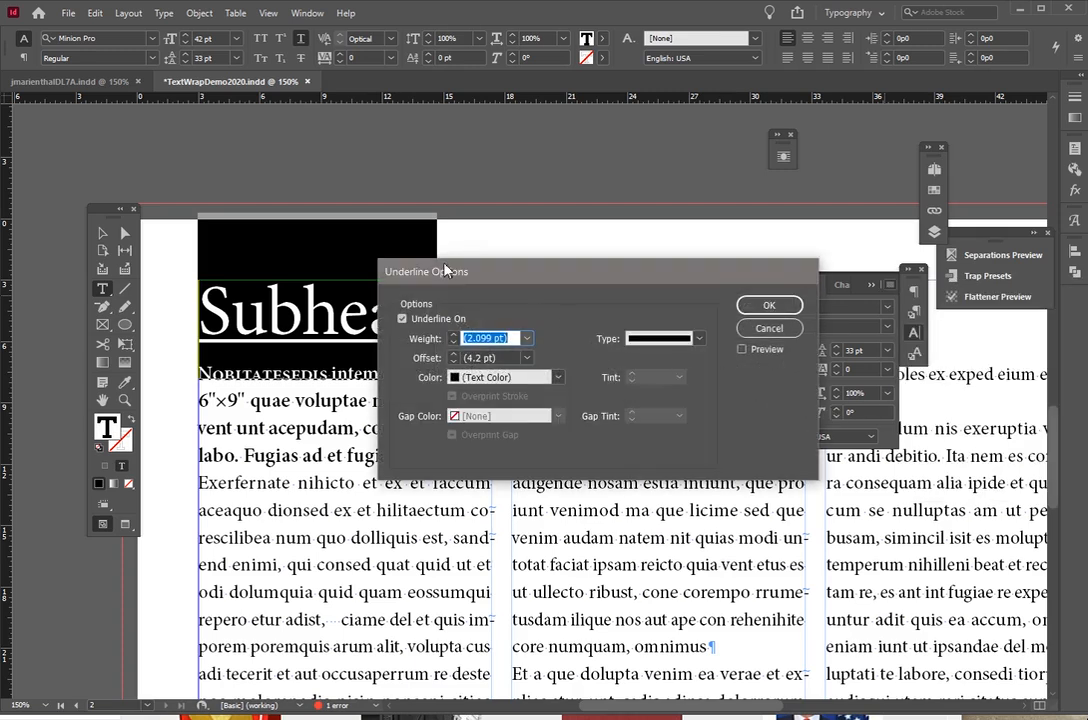
pyautogui.moveTo(466, 278); pyautogui.dragTo(574, 162)
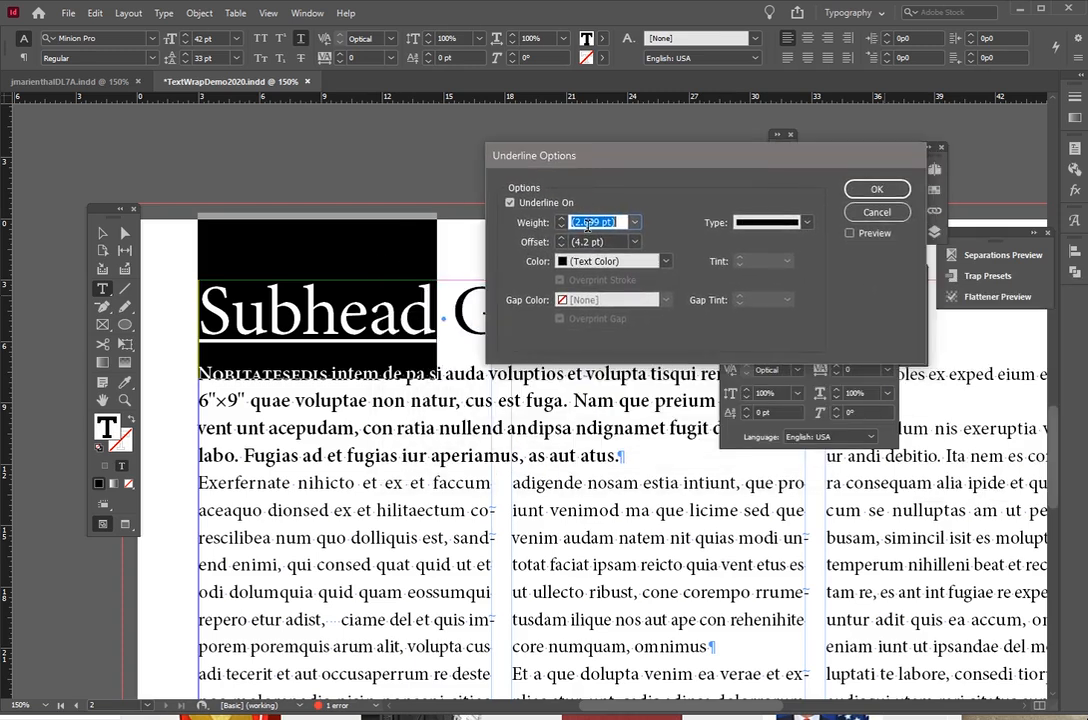
pyautogui.click(511, 203)
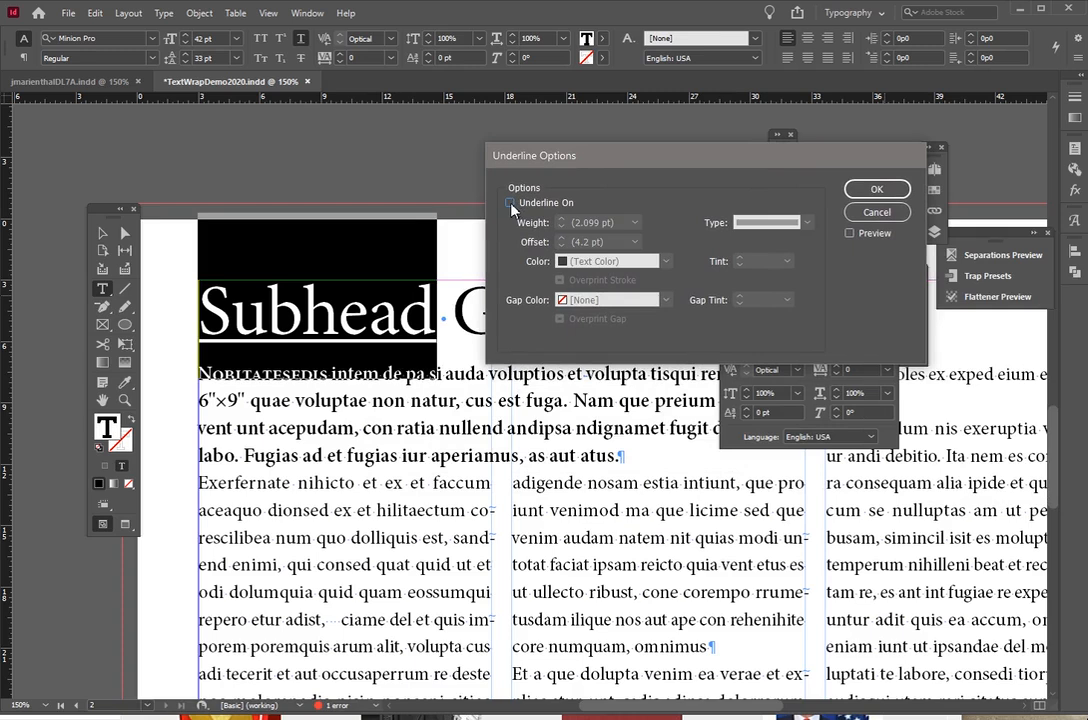
pyautogui.click(511, 204)
pyautogui.click(849, 233)
pyautogui.click(511, 203)
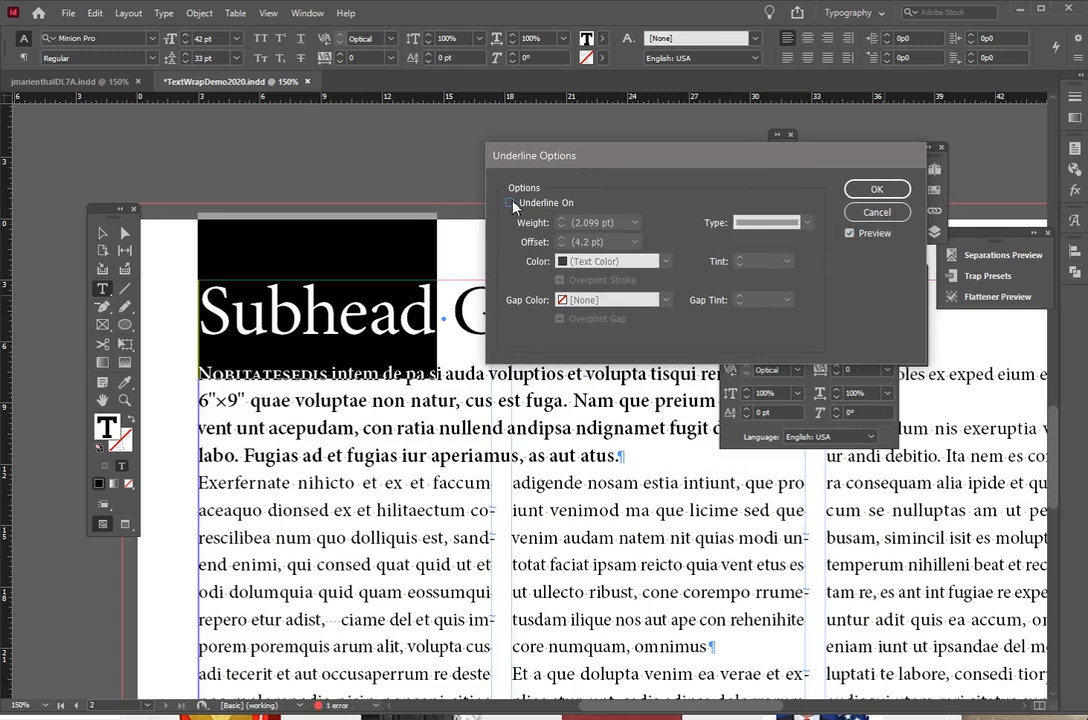
pyautogui.click(511, 203)
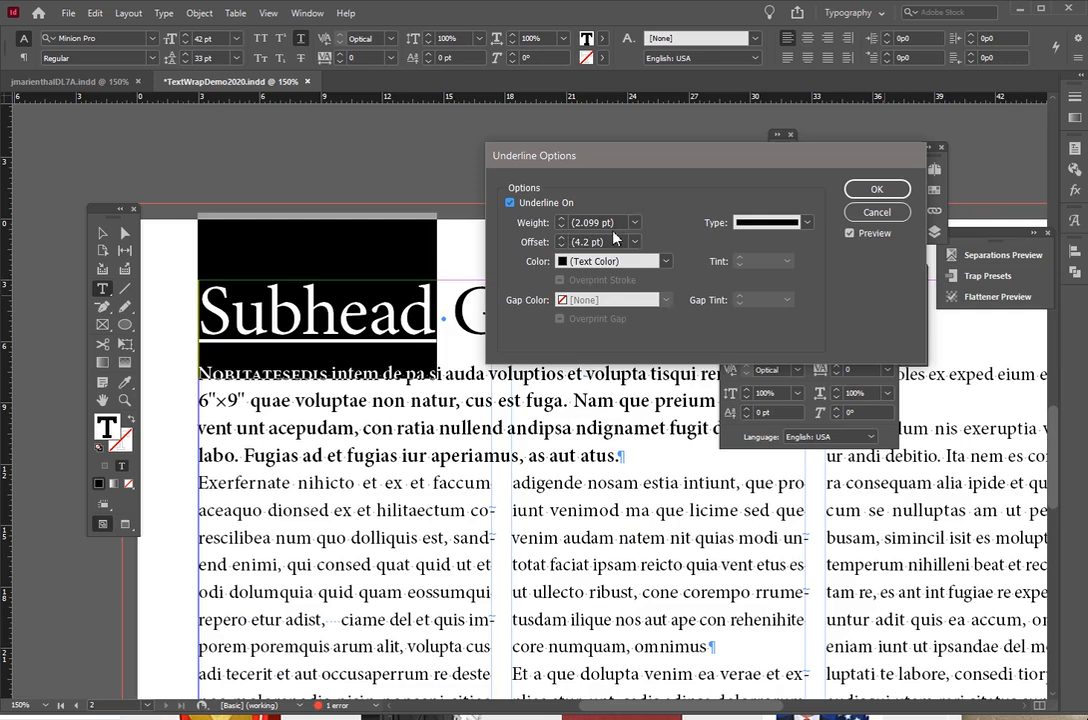
# Step: Set the underline of "Subhead" to 3 pt weight, 10 pt offset and color C=15 M=100 Y=100 K=0
pyautogui.click(596, 242)
pyautogui.click(561, 219)
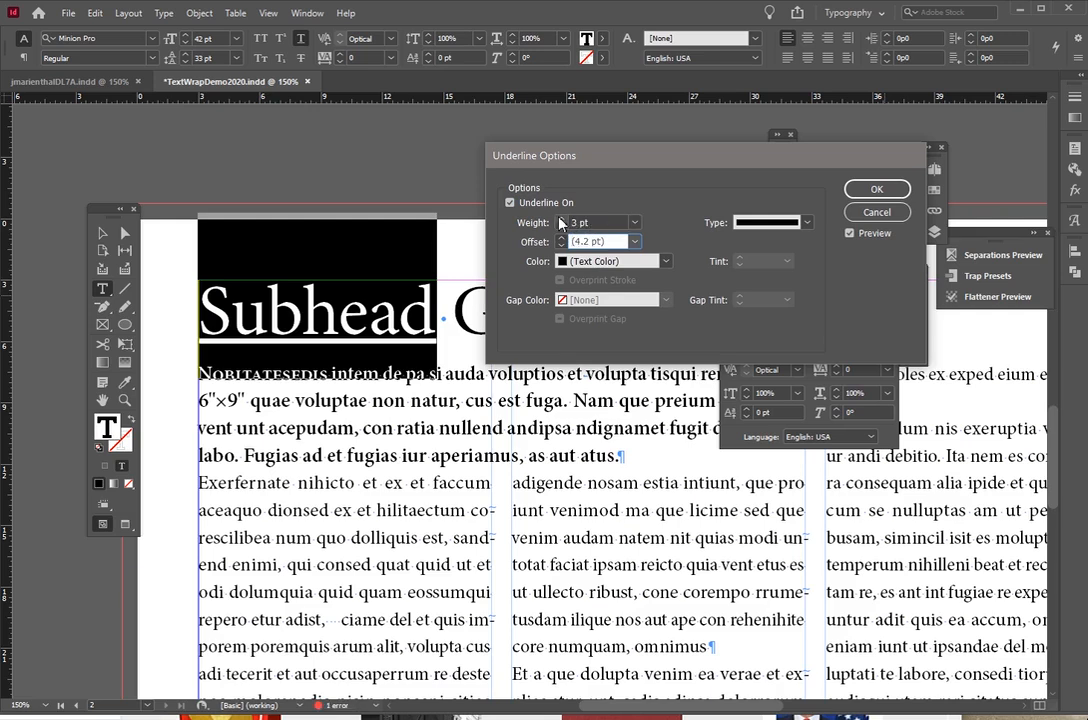
pyautogui.click(562, 241)
pyautogui.click(562, 241)
pyautogui.click(563, 238)
pyautogui.click(563, 238)
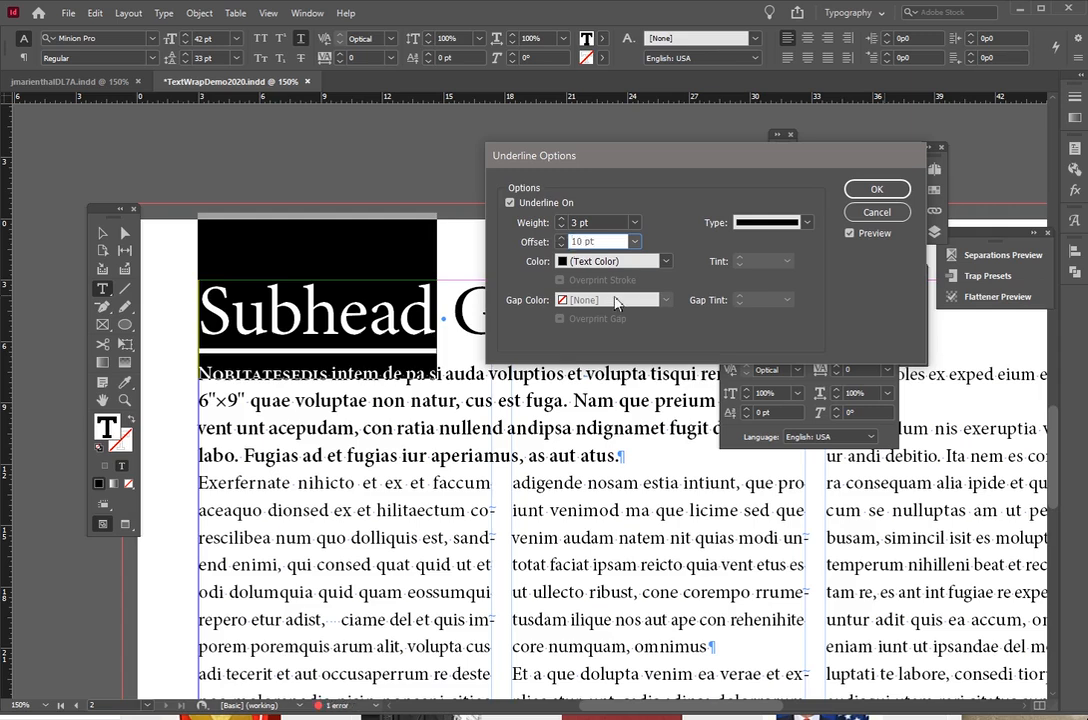
pyautogui.click(603, 262)
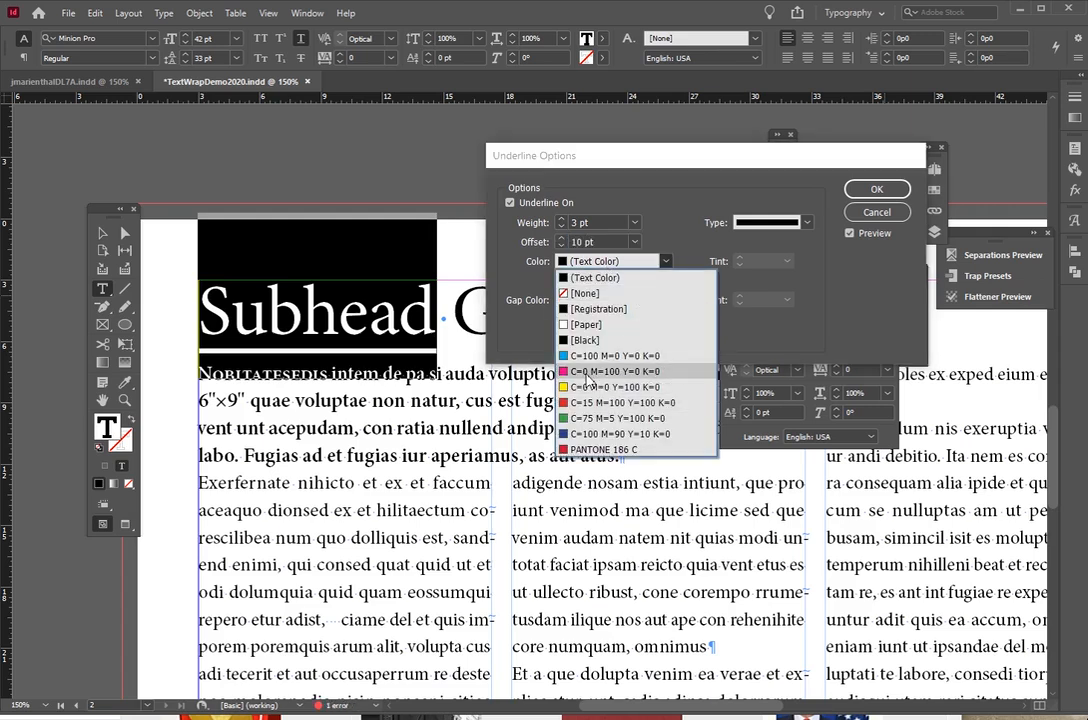
pyautogui.click(605, 402)
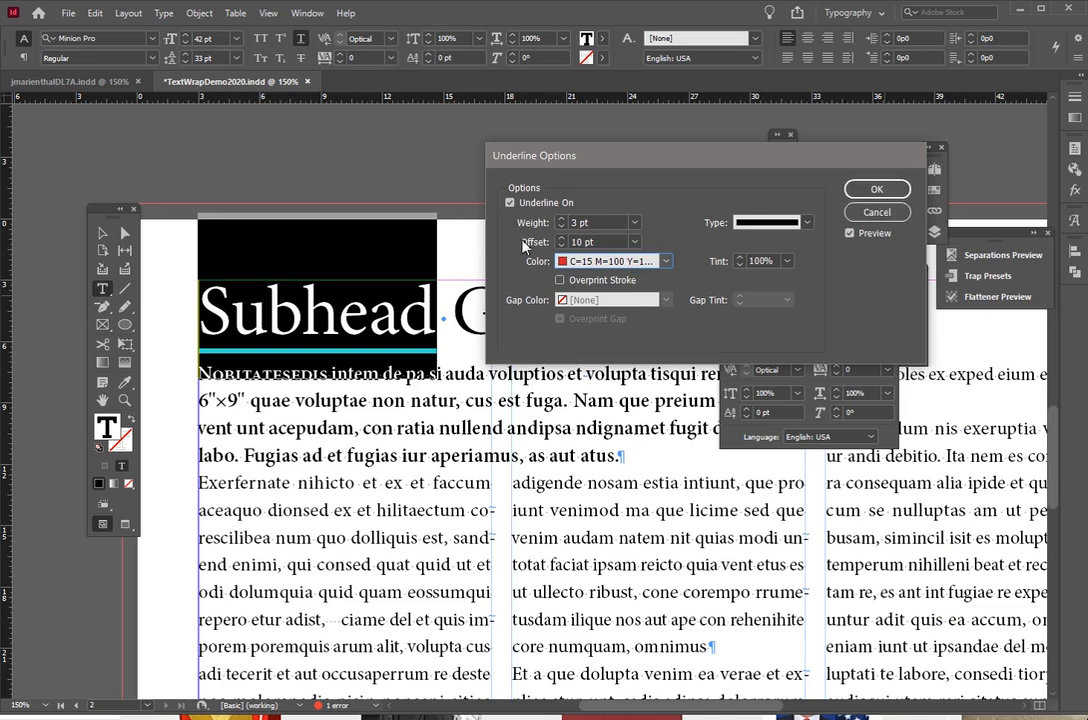
pyautogui.click(878, 190)
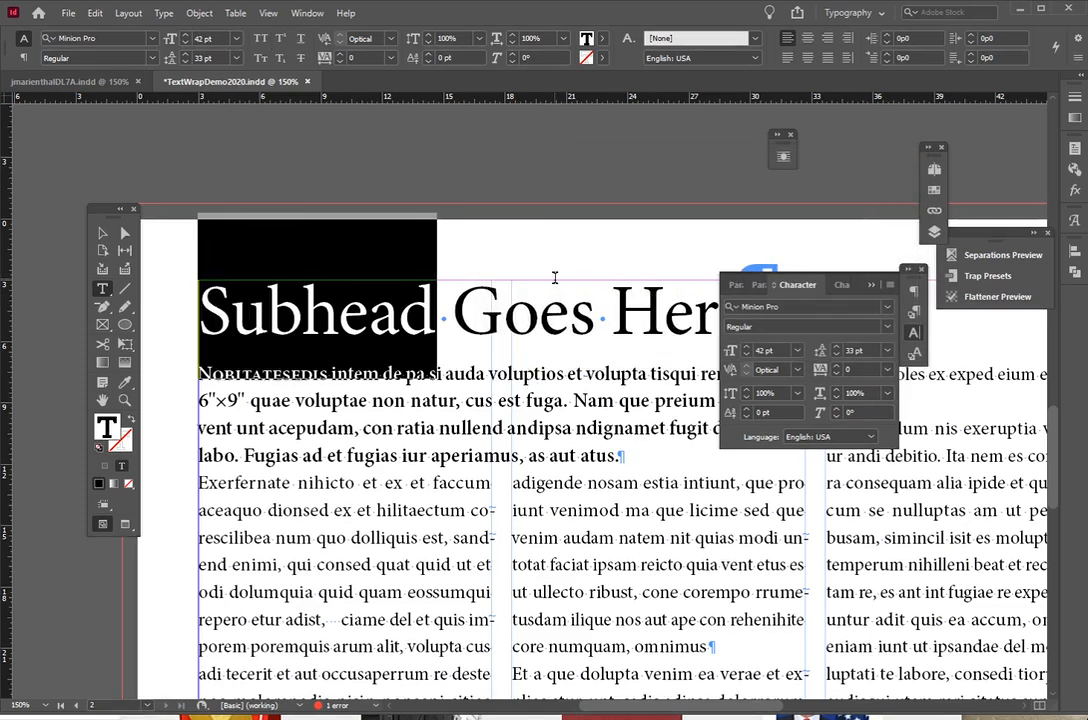
# Step: Change the word "Subhead" in the heading to "Subheading"
pyautogui.moveTo(569, 305); pyautogui.dragTo(237, 127)
pyautogui.click(425, 318)
pyautogui.write('ing')
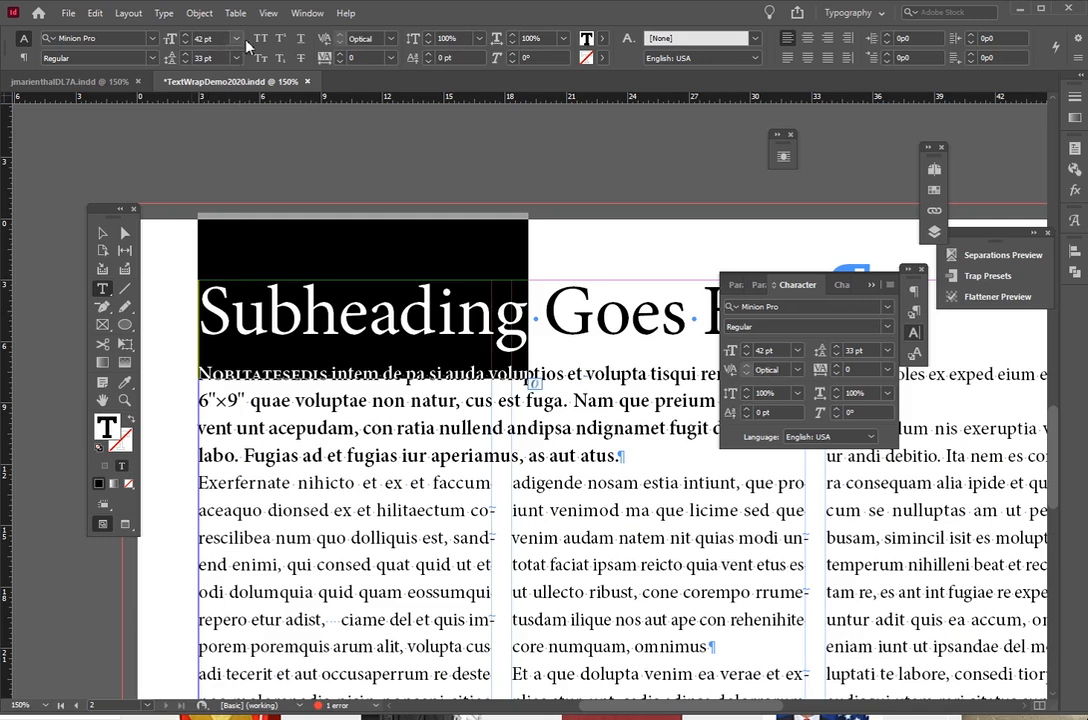
# Step: Apply a character underline to "Subheading" in the heading and select different parts of the word to examine the line
pyautogui.click(300, 41)
pyautogui.click(456, 322)
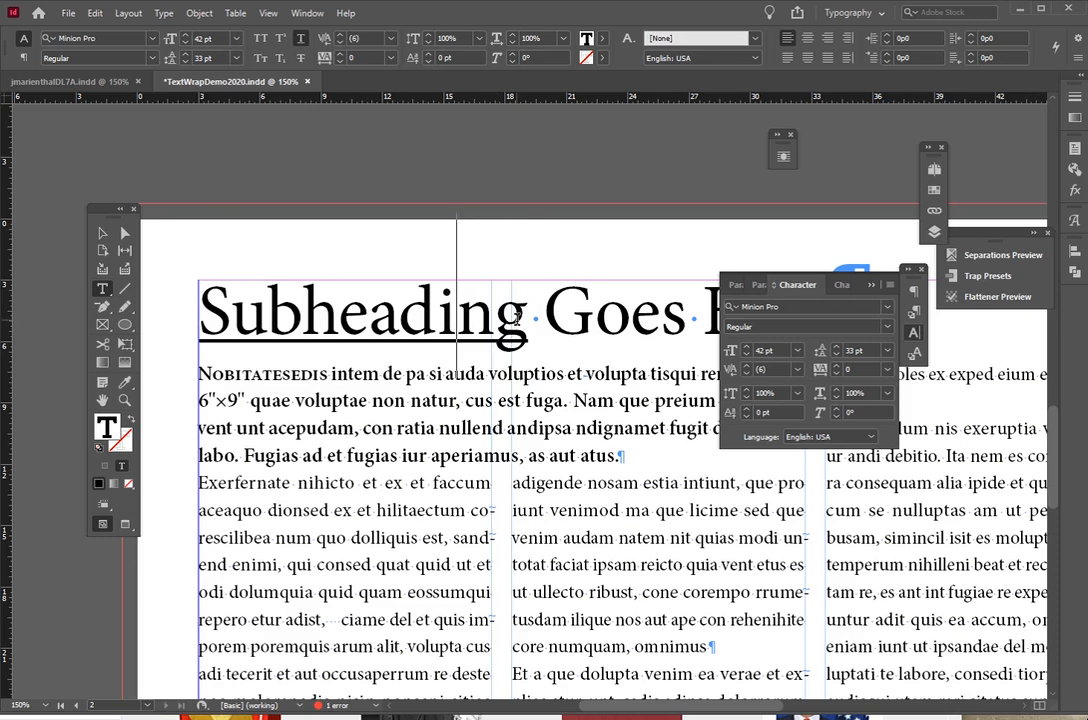
pyautogui.moveTo(518, 316); pyautogui.dragTo(302, 313)
pyautogui.click(528, 316)
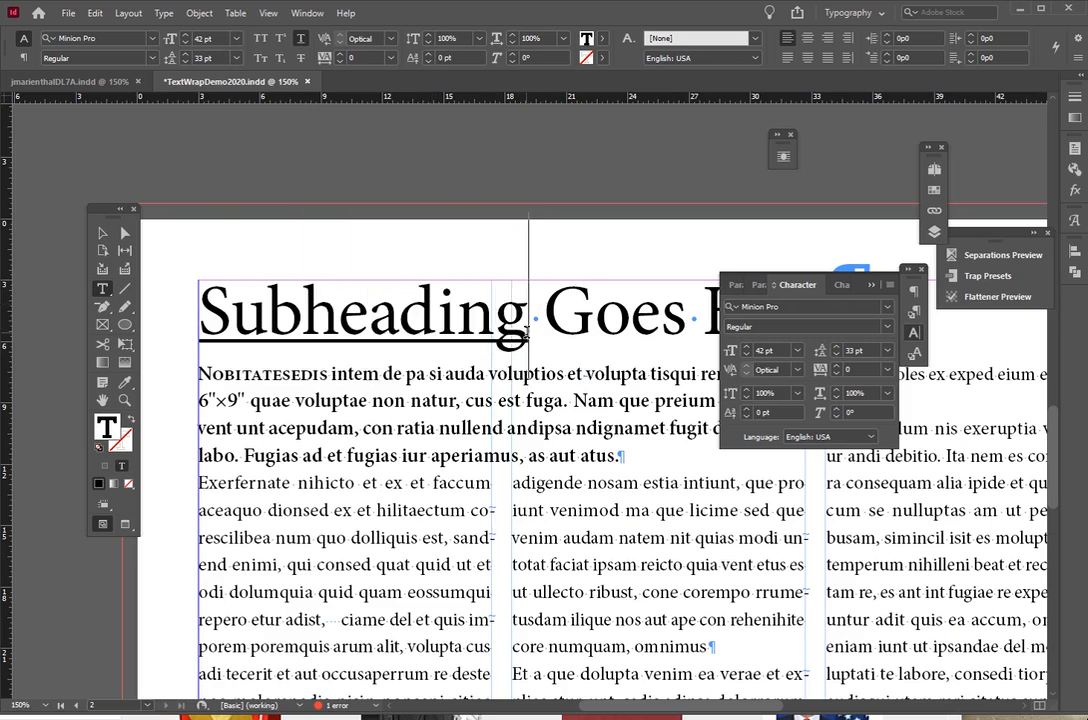
pyautogui.moveTo(528, 316); pyautogui.dragTo(366, 322)
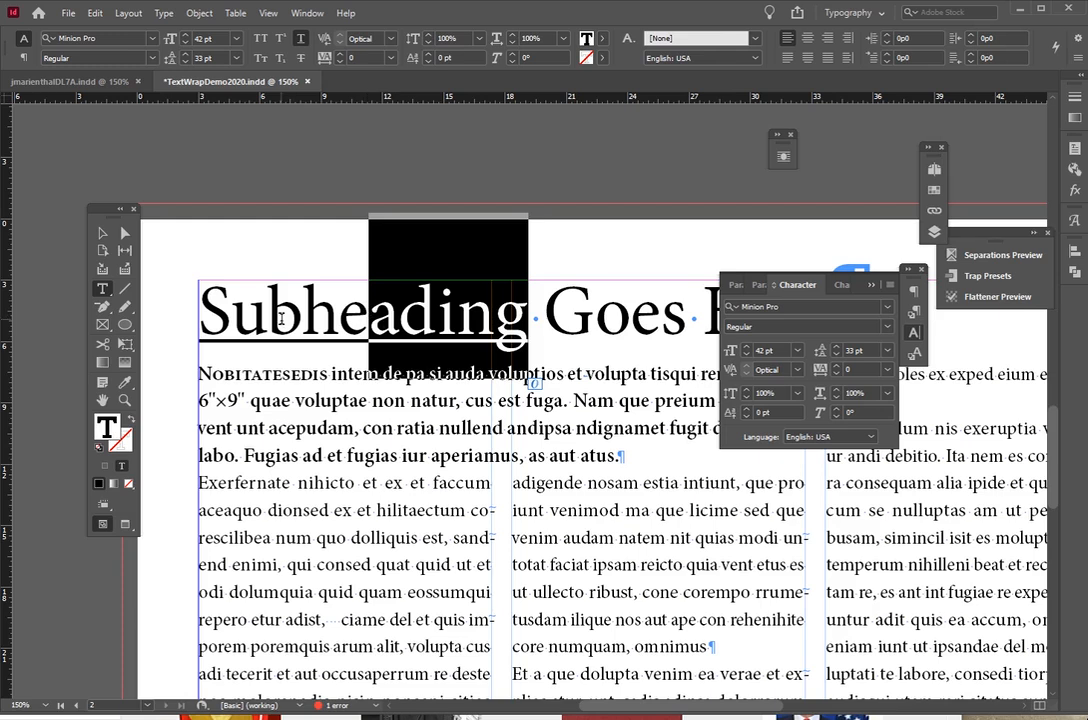
pyautogui.click(457, 310)
pyautogui.moveTo(530, 320); pyautogui.dragTo(450, 323)
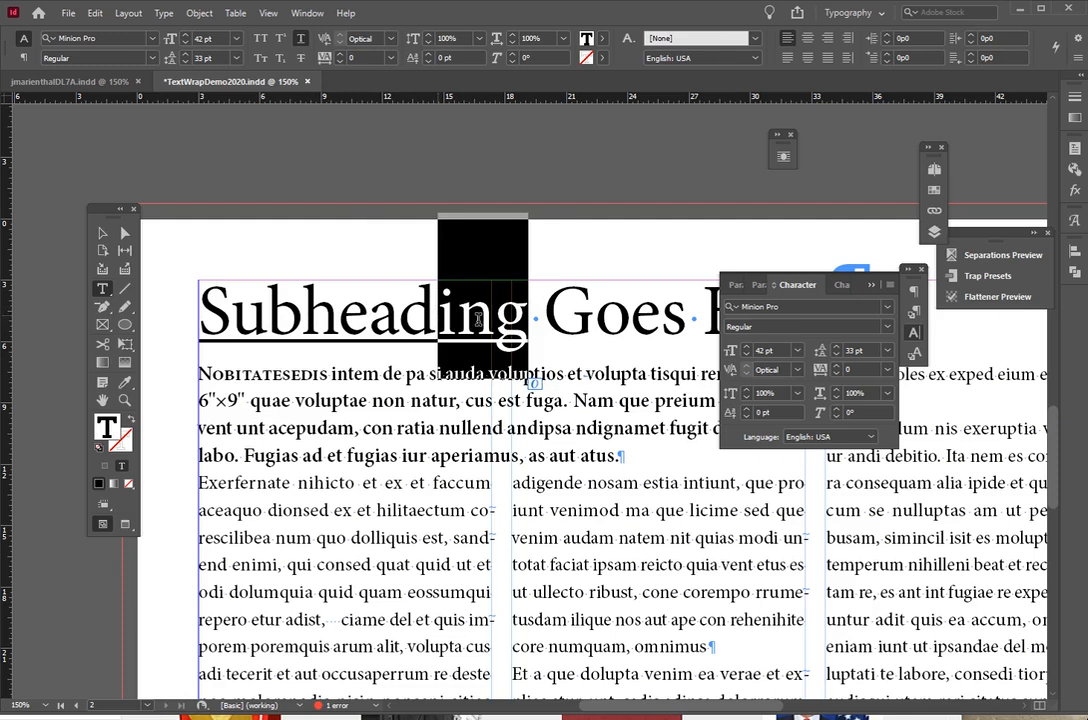
# Step: Increase the underline offset for the whole word "Subheading" in the underline options, with the preview on
pyautogui.doubleClick(478, 315)
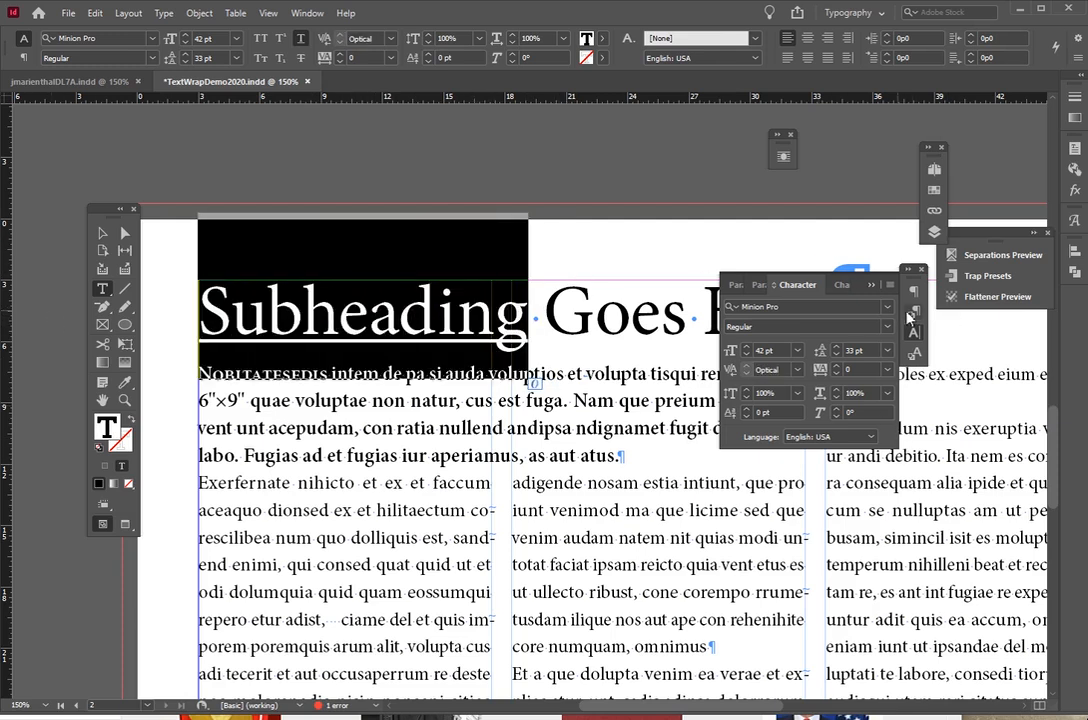
pyautogui.click(890, 285)
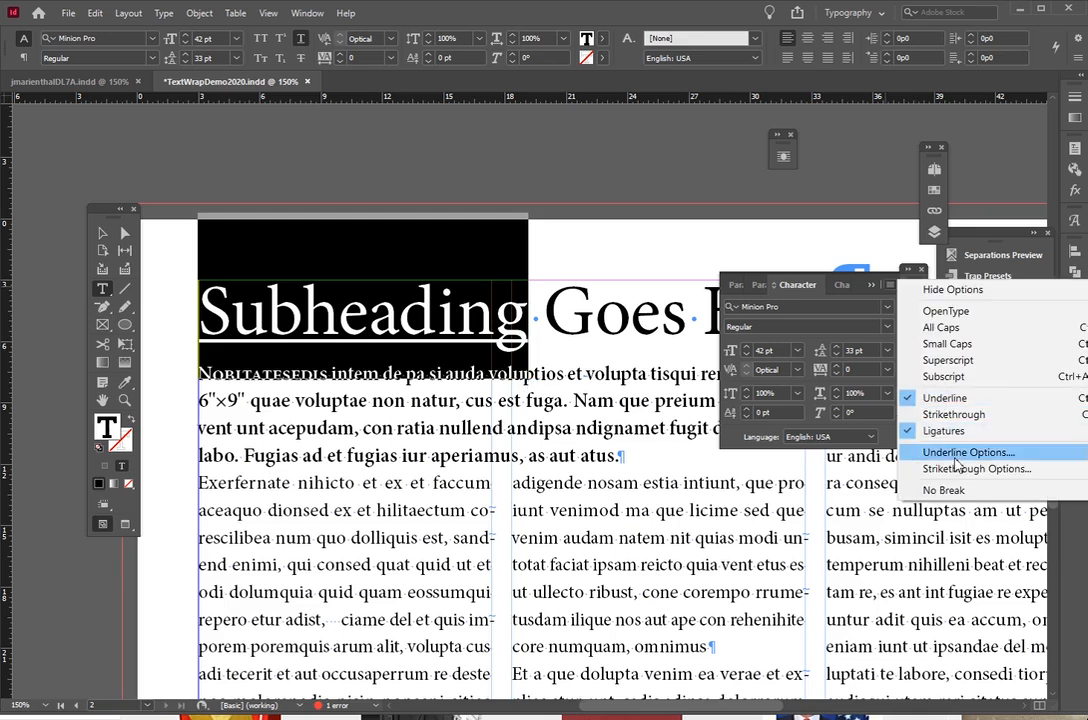
pyautogui.click(956, 453)
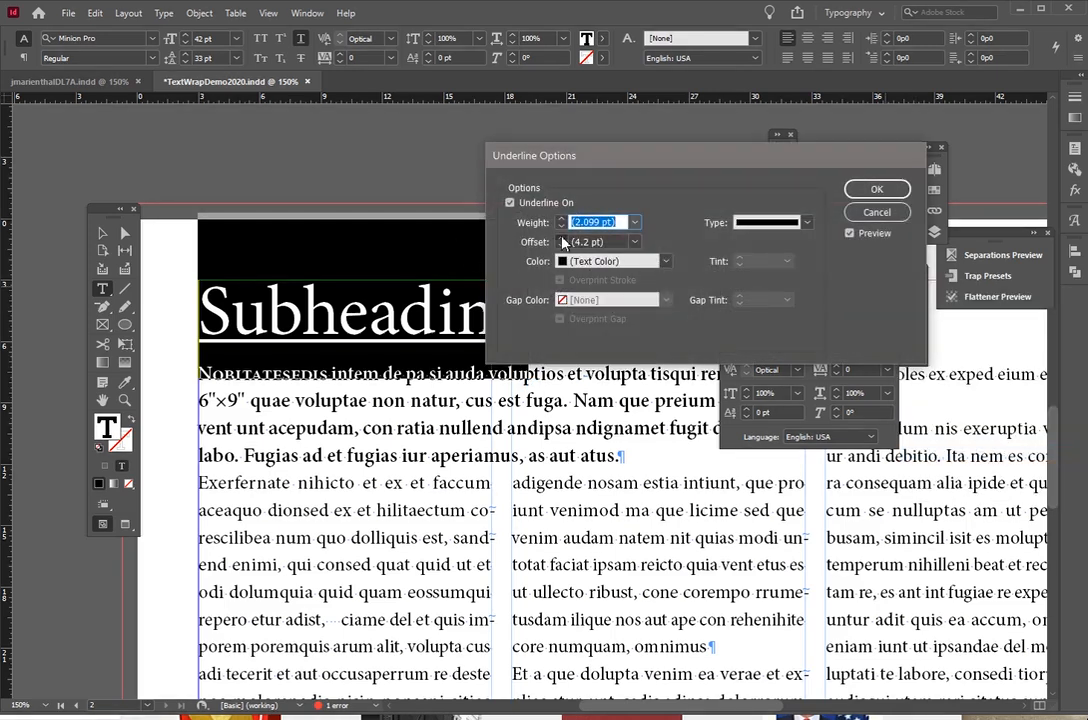
pyautogui.moveTo(563, 242); pyautogui.dragTo(701, 247)
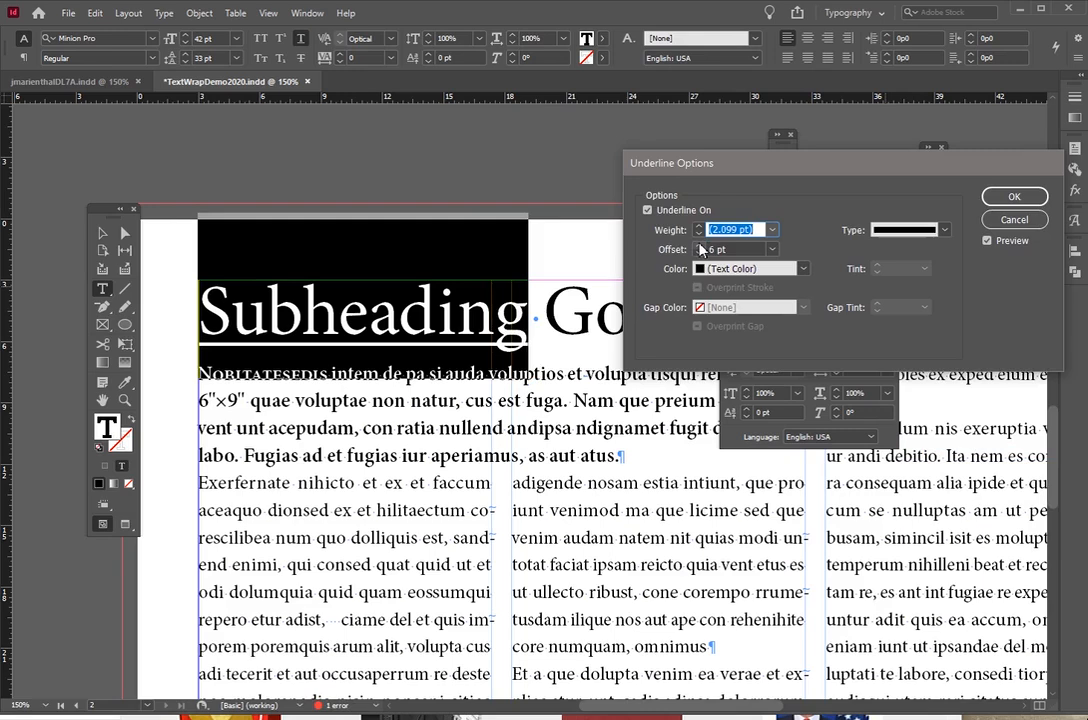
pyautogui.click(699, 246)
pyautogui.click(699, 246)
pyautogui.click(699, 246)
pyautogui.click(699, 246)
pyautogui.click(699, 246)
pyautogui.click(699, 246)
pyautogui.click(699, 246)
pyautogui.click(699, 246)
pyautogui.click(699, 246)
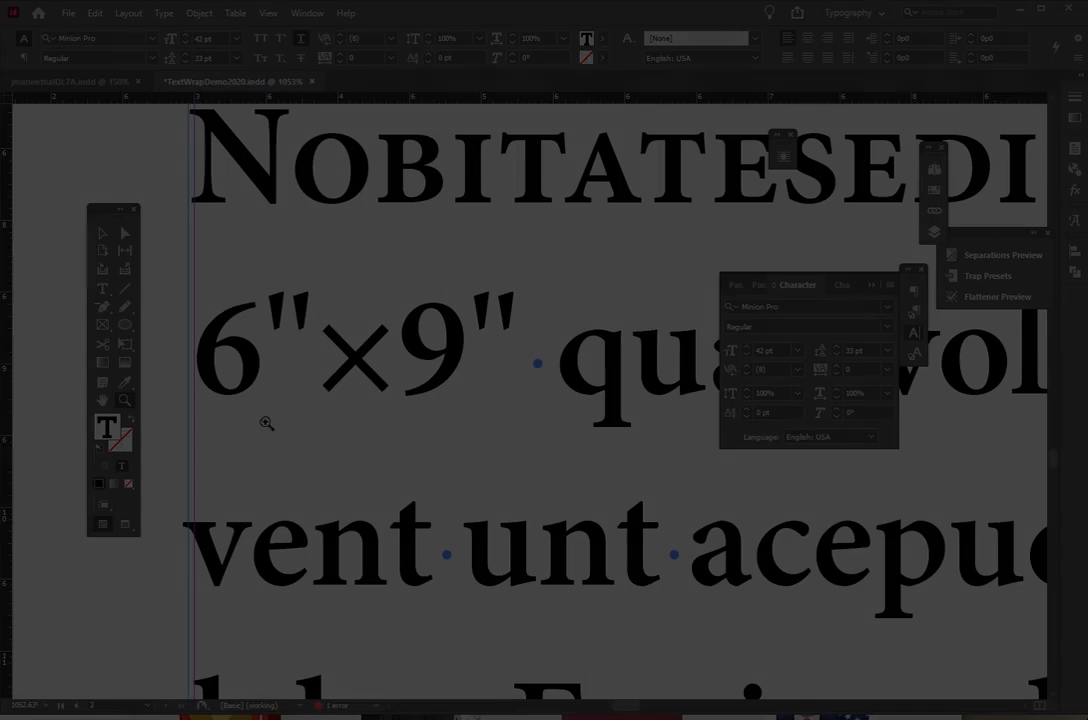
# Step: Try replacing the multiplication sign in 6"×9" with the letter x and undo the replacement
pyautogui.moveTo(96, 208); pyautogui.dragTo(54, 134)
pyautogui.click(61, 158)
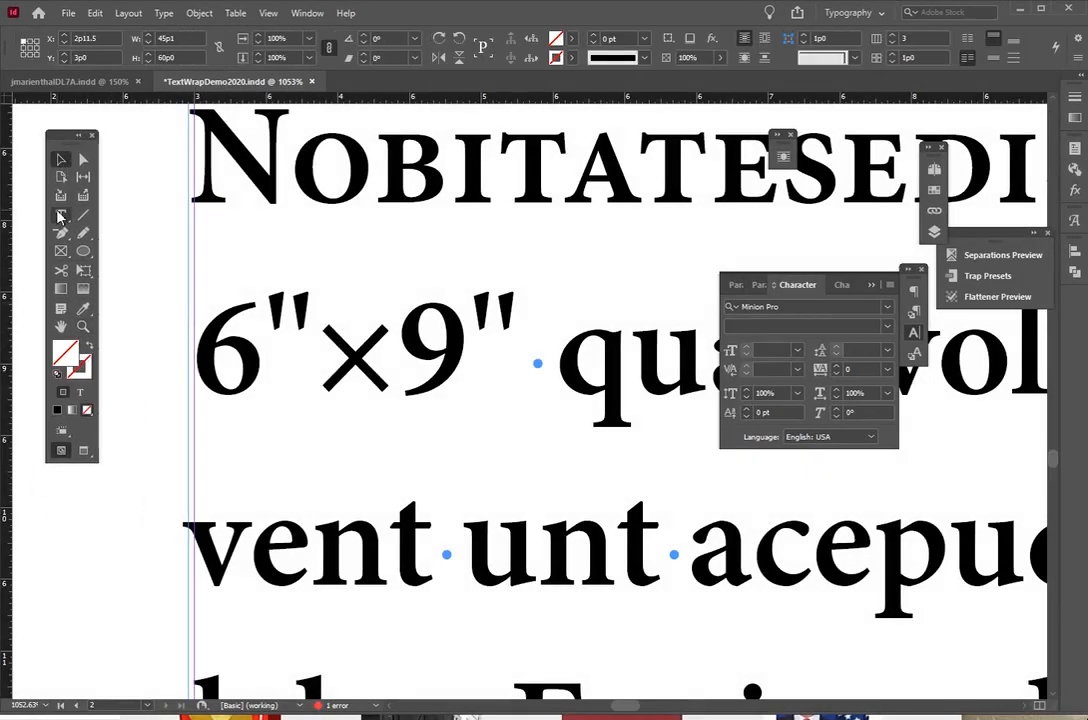
pyautogui.click(61, 215)
pyautogui.moveTo(397, 350); pyautogui.dragTo(316, 350)
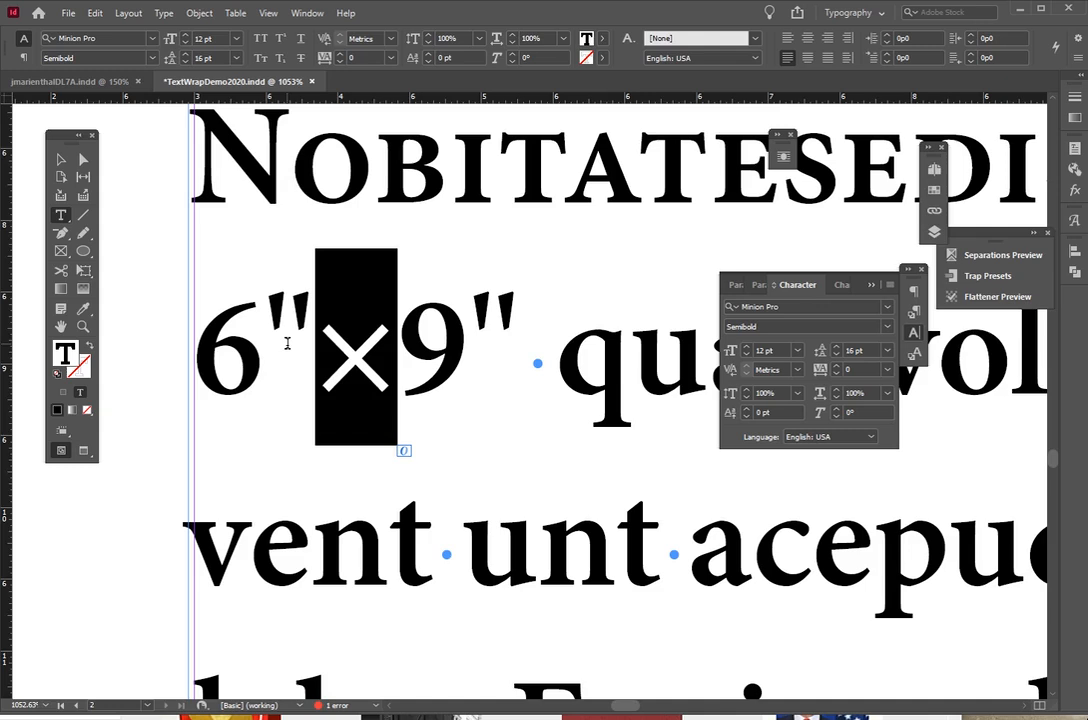
pyautogui.write('x')
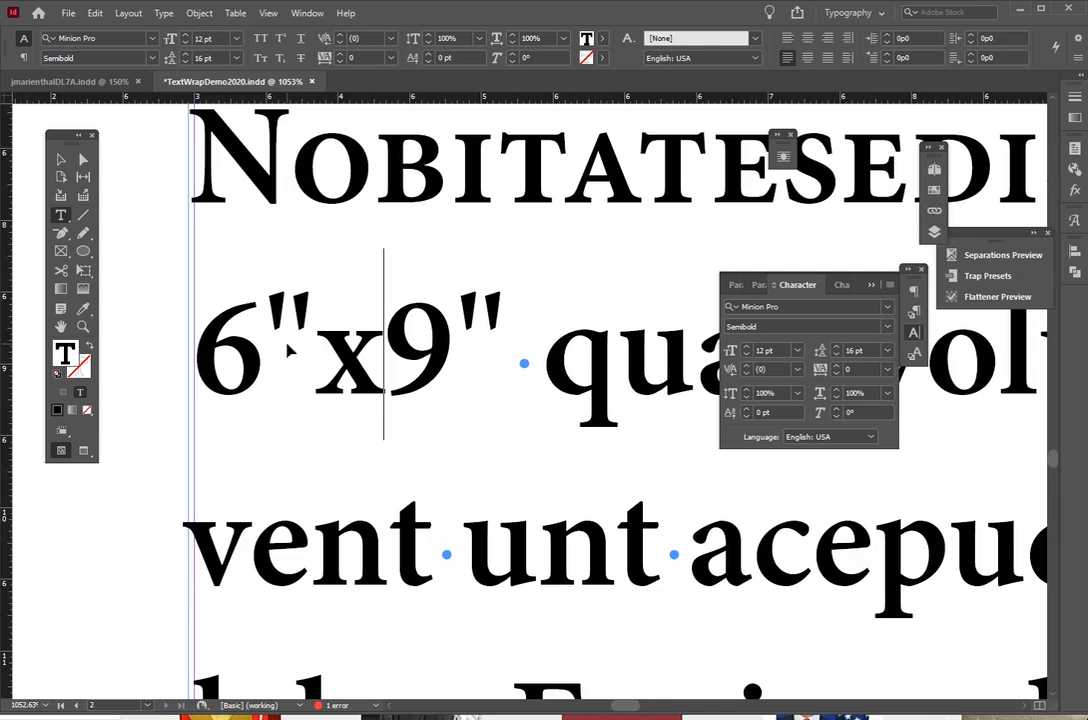
pyautogui.hotkey('ctrl', 'z')
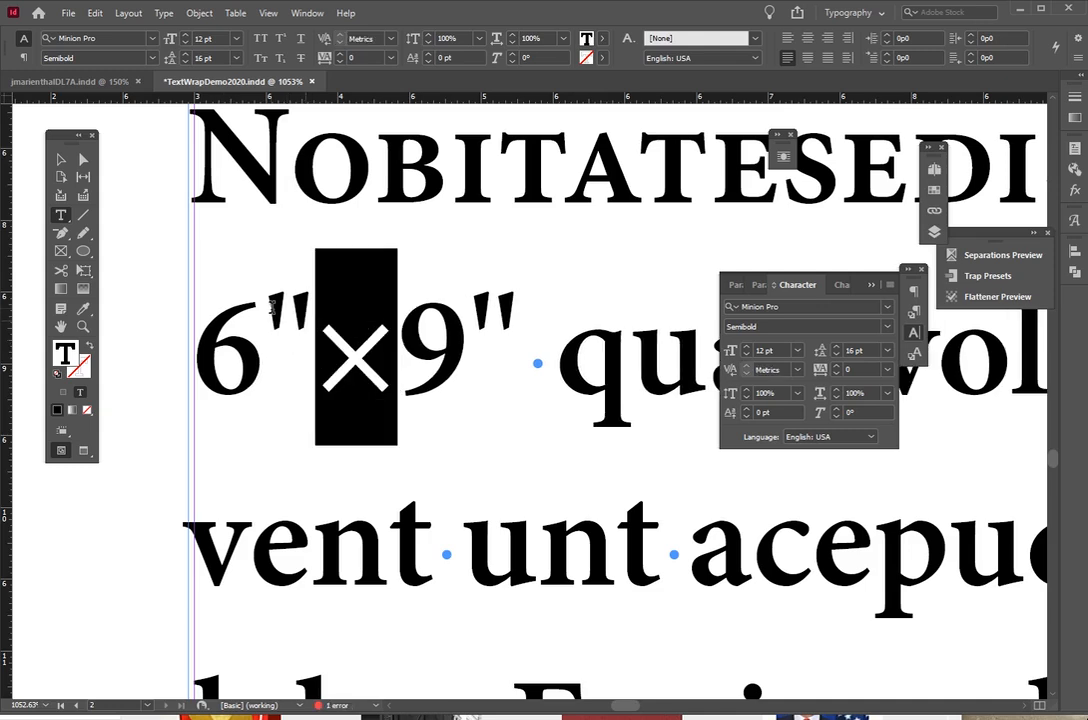
# Step: Place the text cursor after the 6 in 6"×9" and turn off Use Typographer's Quotes in the Type preferences
pyautogui.doubleClick(276, 292)
pyautogui.click(272, 310)
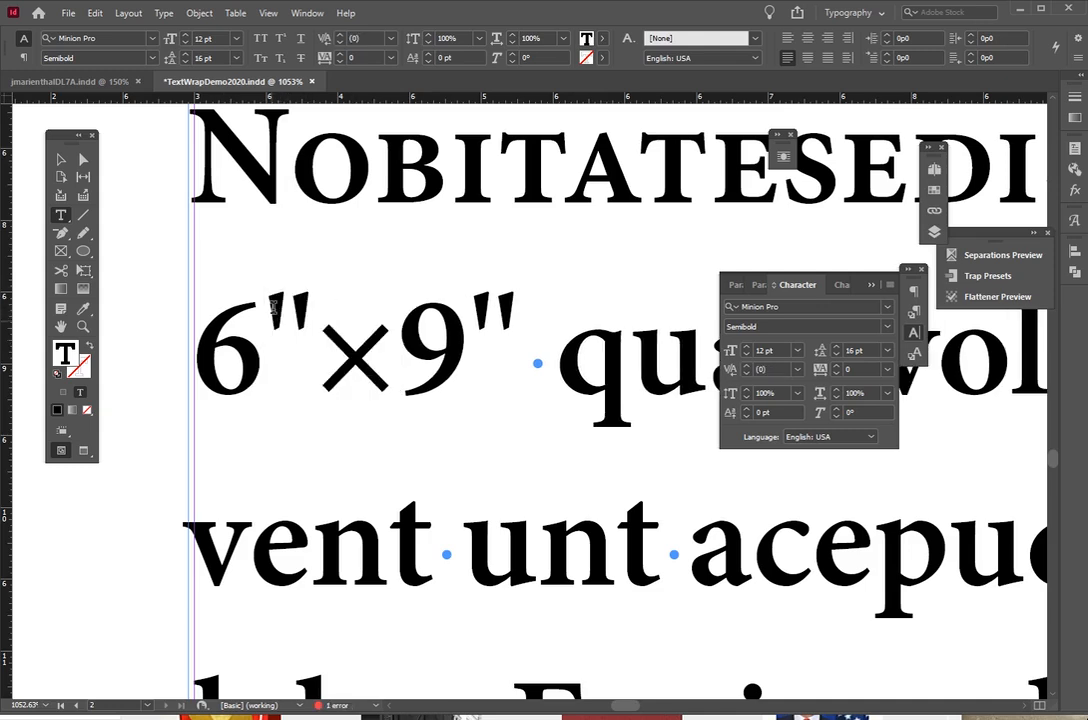
pyautogui.click(95, 13)
pyautogui.moveTo(200, 606)
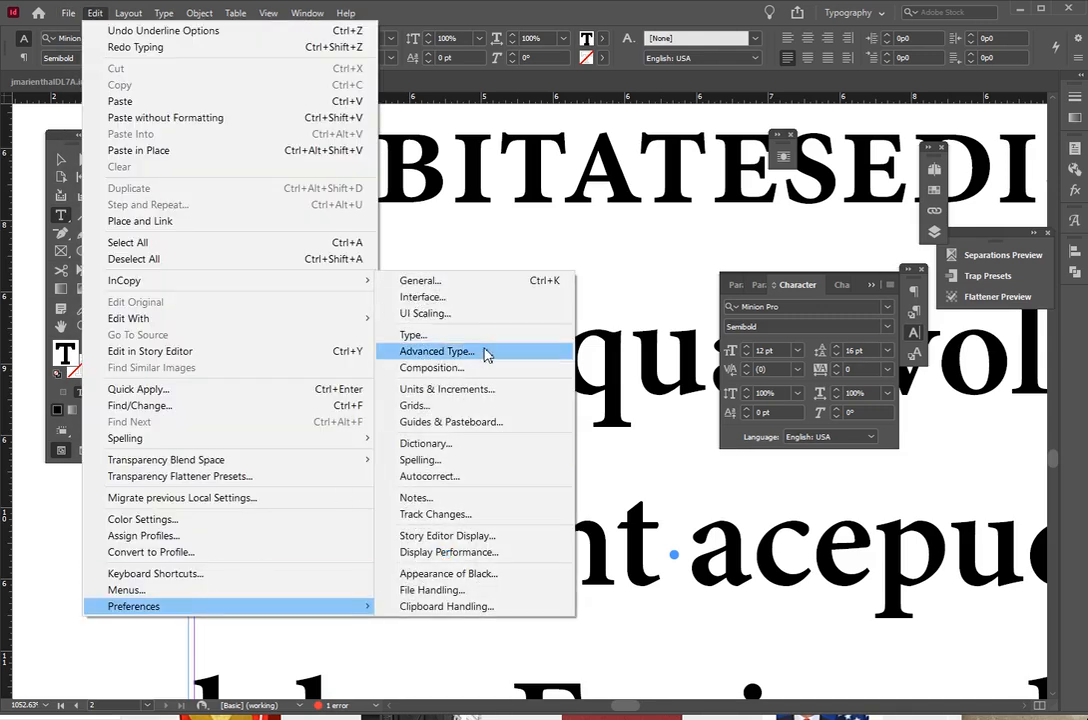
pyautogui.click(432, 343)
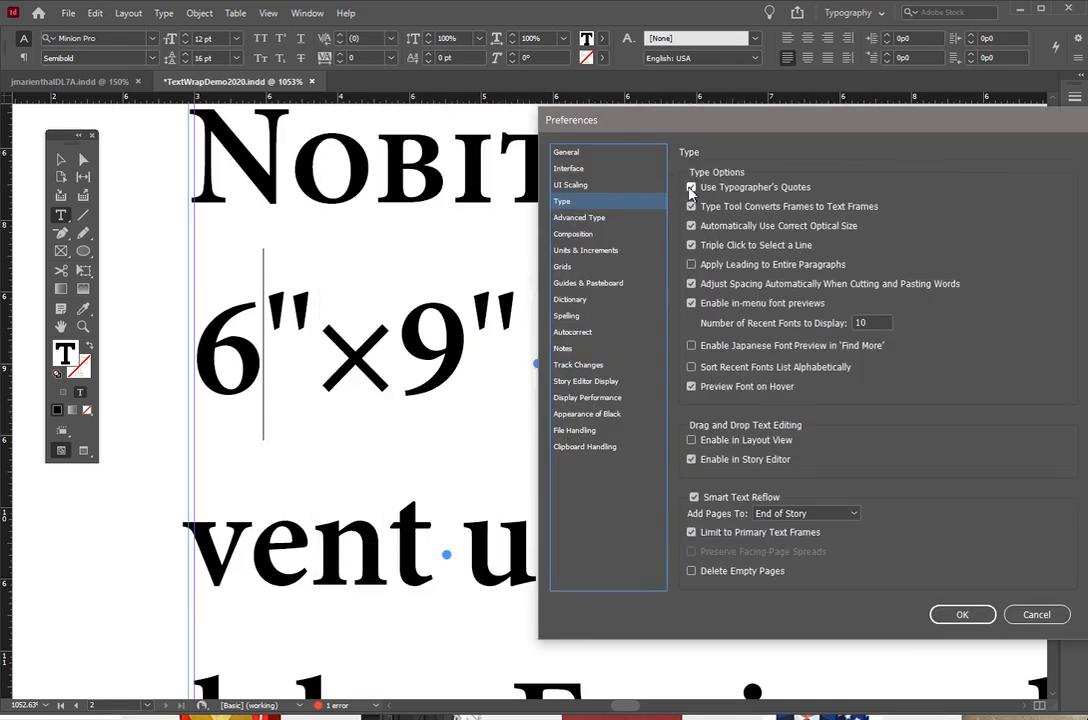
pyautogui.click(689, 186)
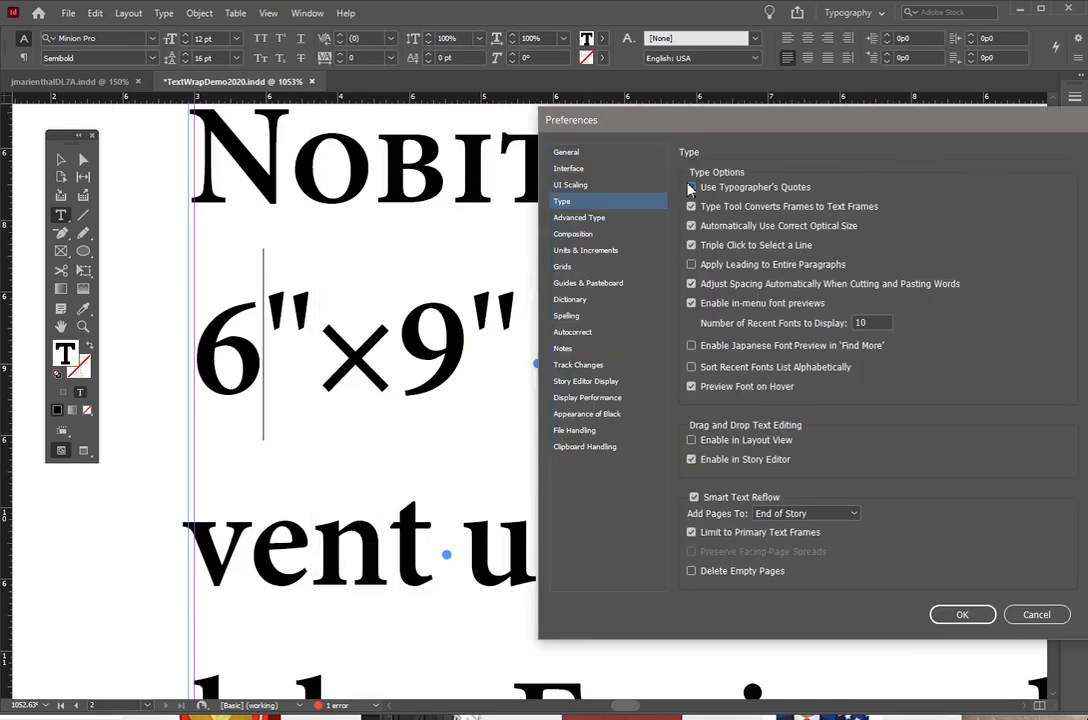
pyautogui.click(959, 615)
# Step: Test a straight double quote after the 6 and delete it again
pyautogui.write('"')
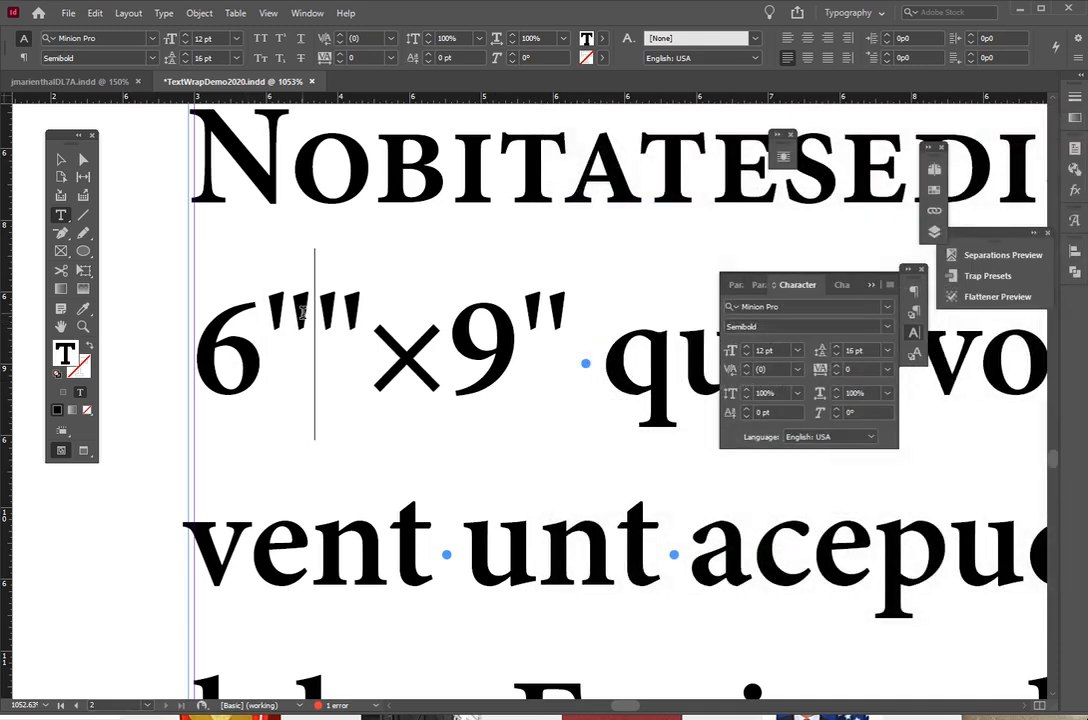
pyautogui.hotkey('shift', 'Left')
pyautogui.press('BackSpace')
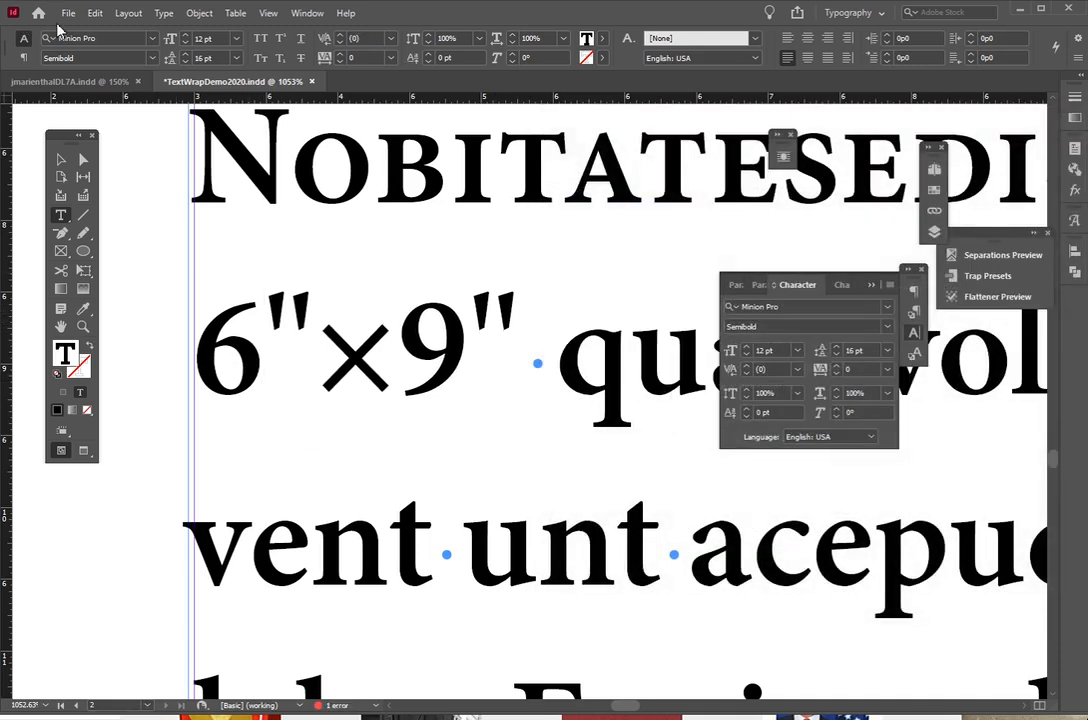
# Step: Turn Use Typographer's Quotes back on in the Type preferences
pyautogui.click(68, 12)
pyautogui.click(92, 13)
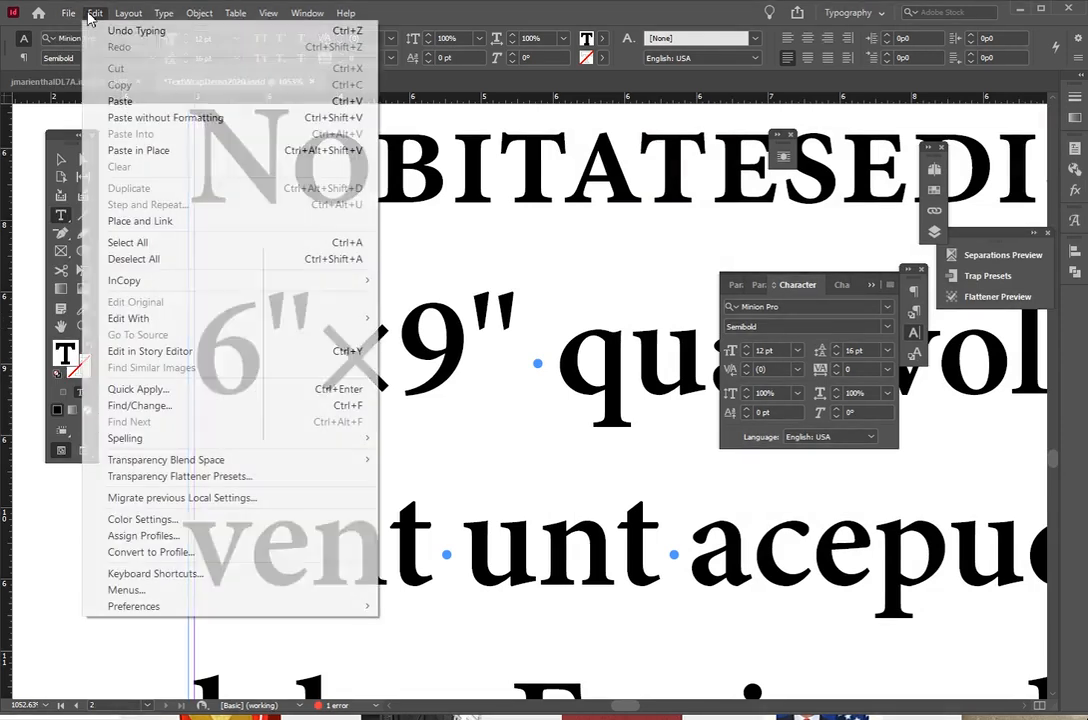
pyautogui.moveTo(172, 607)
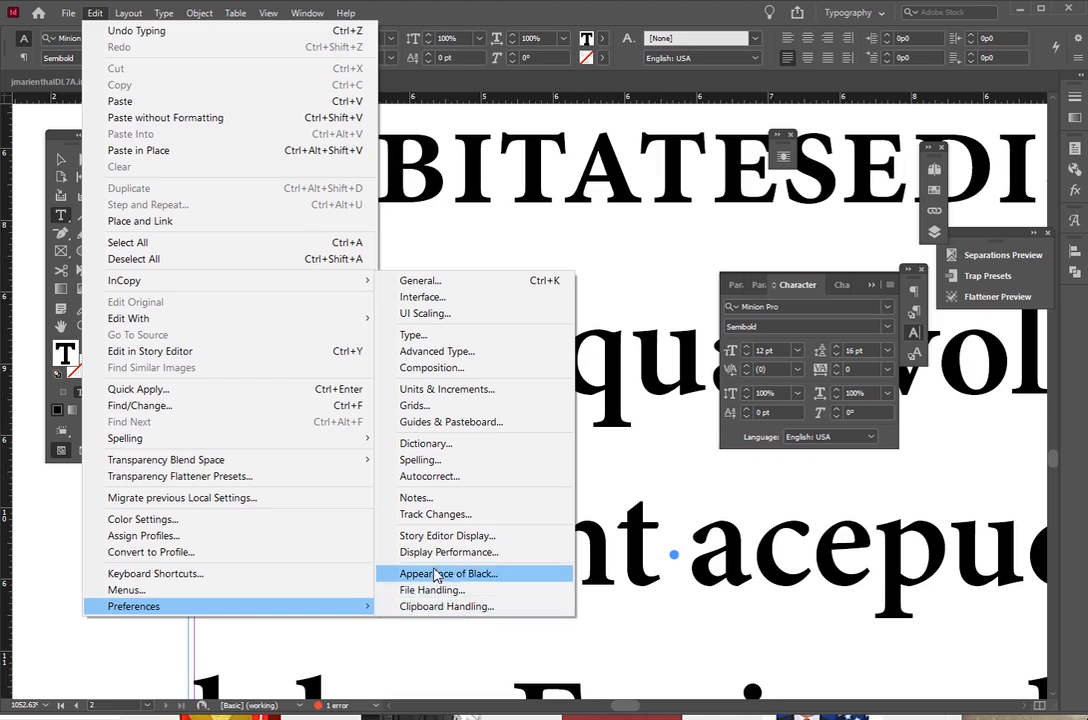
pyautogui.click(430, 335)
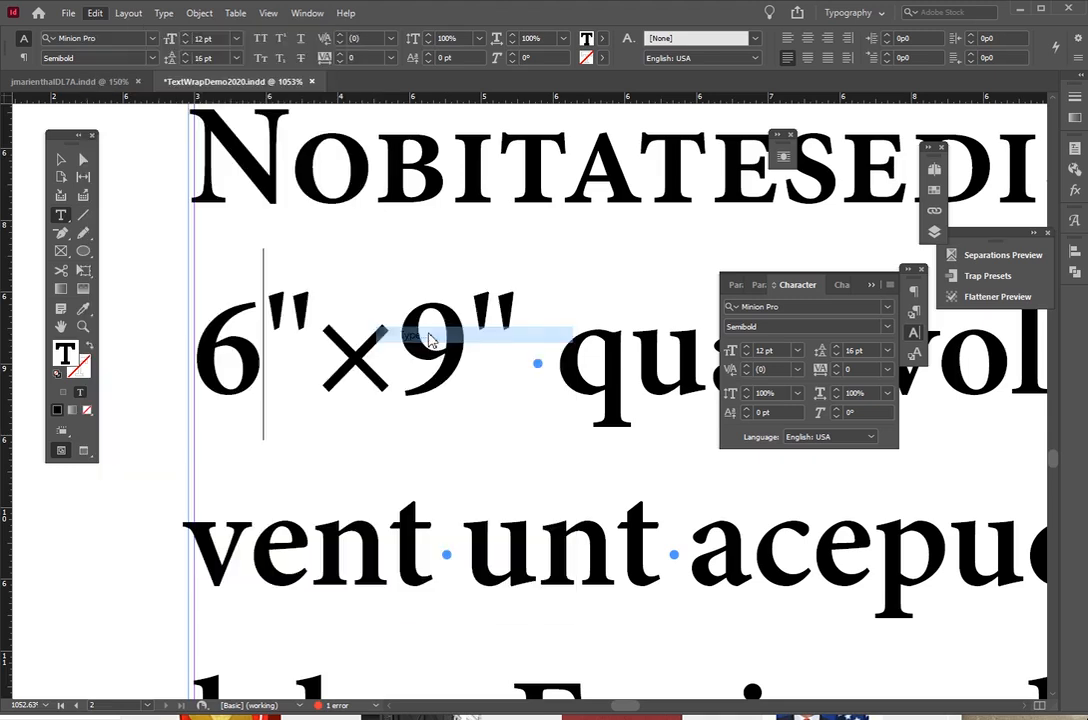
pyautogui.click(699, 190)
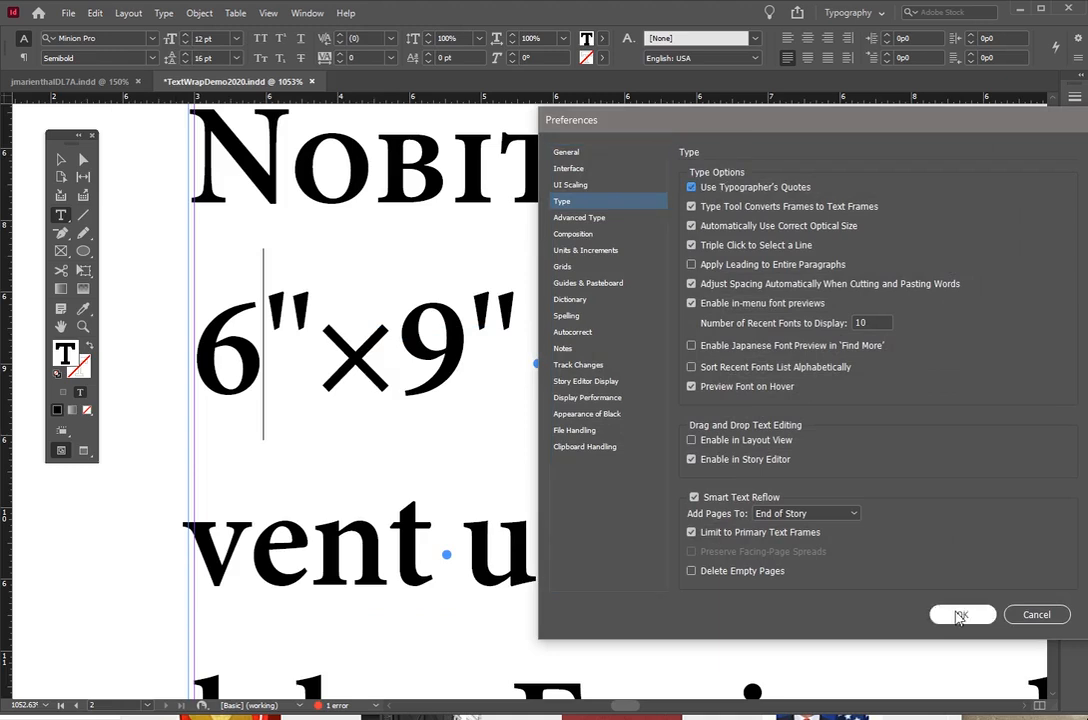
pyautogui.click(965, 617)
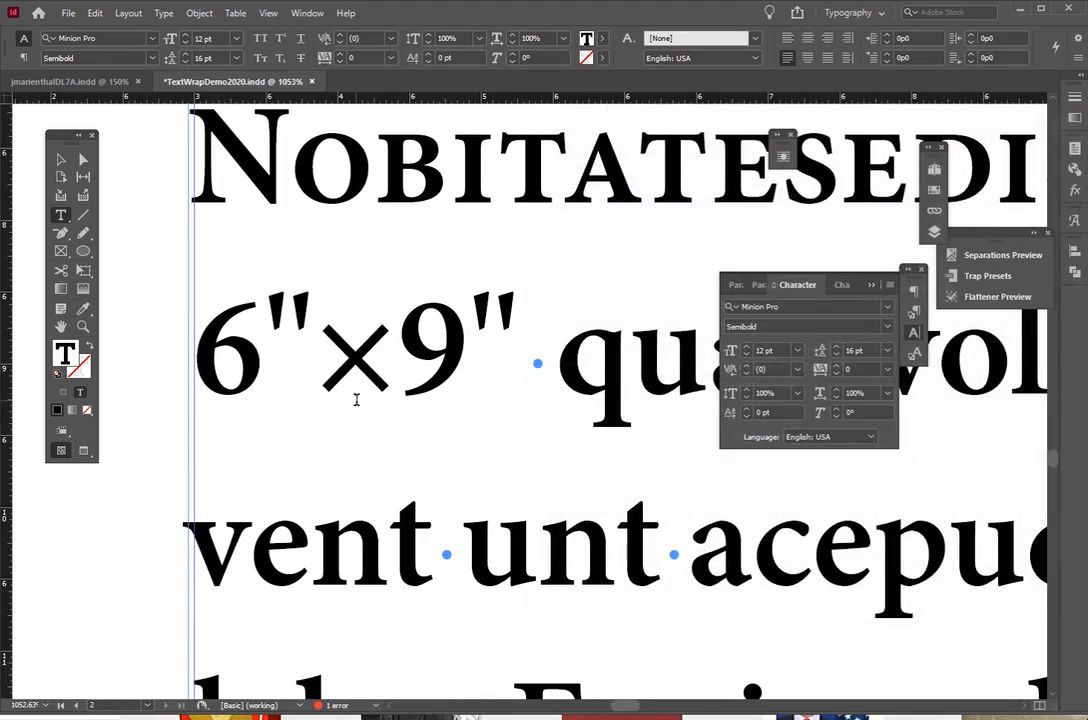
# Step: Test a curly double quote after the 6 and delete it again
pyautogui.write('"')
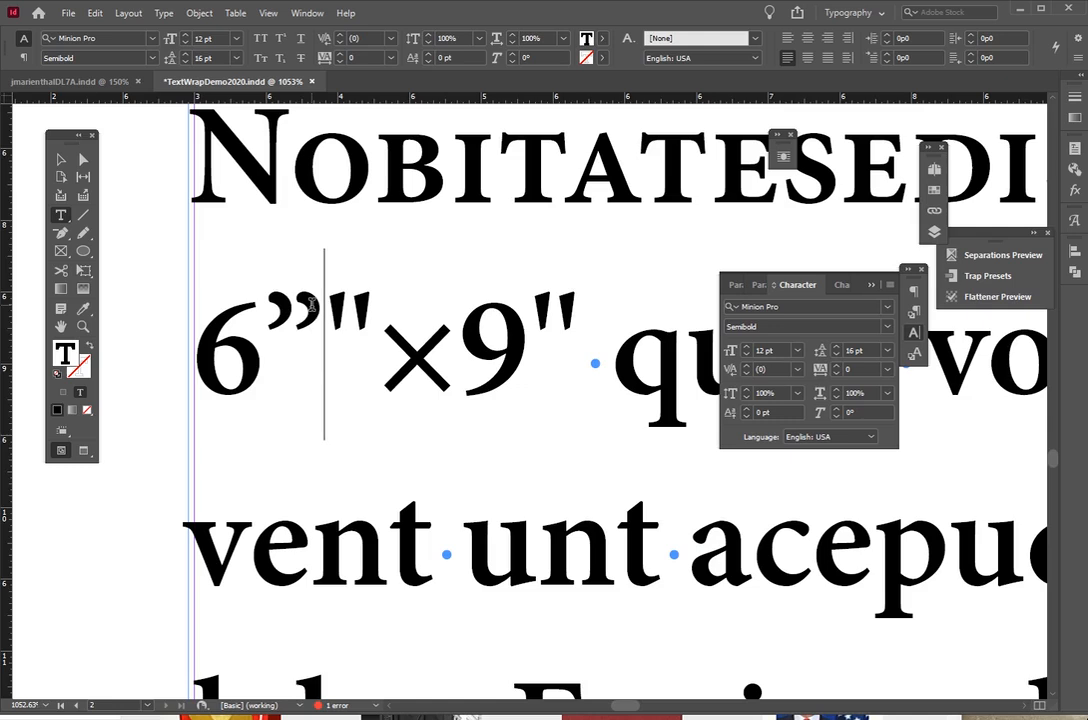
pyautogui.doubleClick(299, 313)
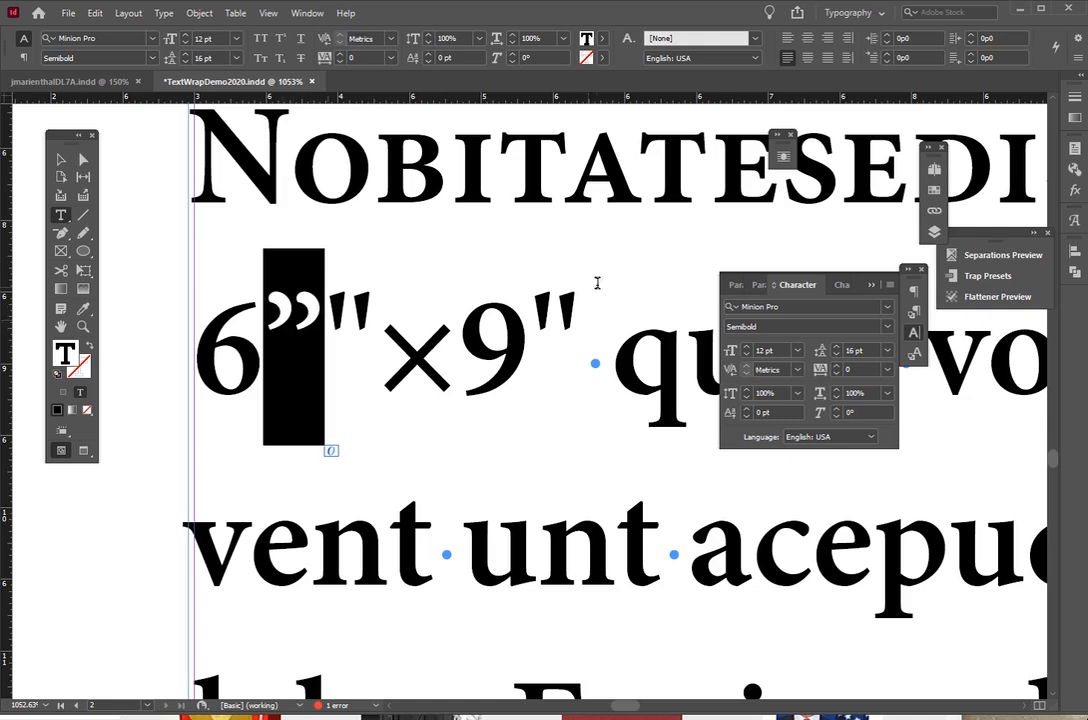
pyautogui.press('BackSpace')
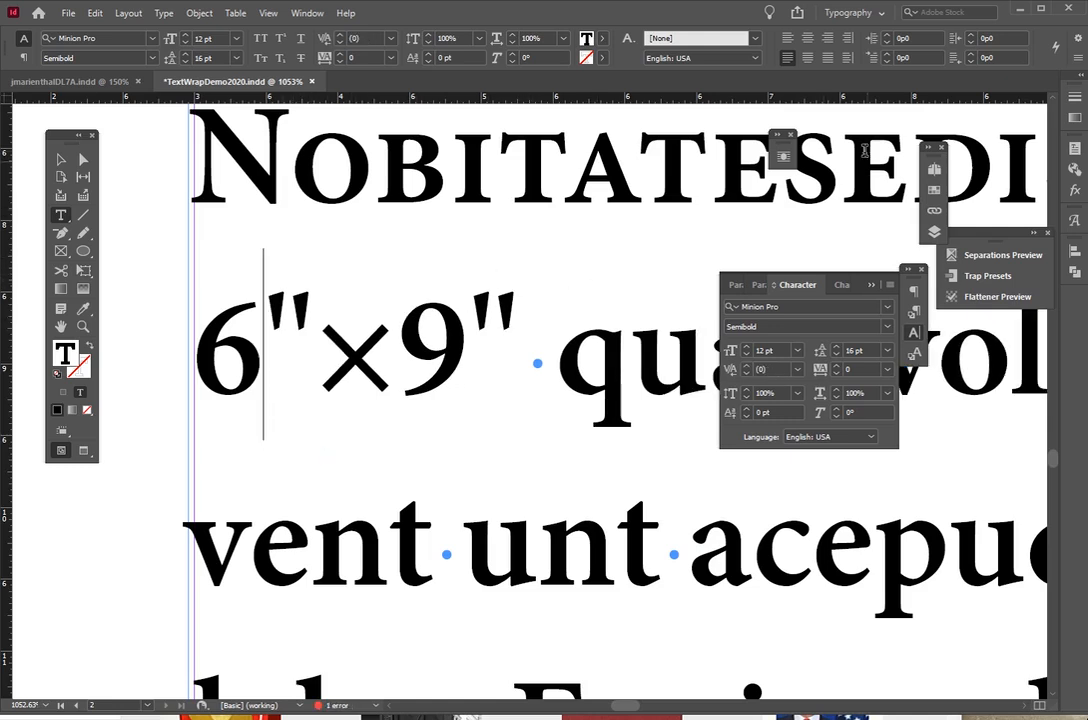
# Step: Replace the dimensions 6"×9" with 6”x9”, using curly quotes and the letter x
pyautogui.write('"x9')
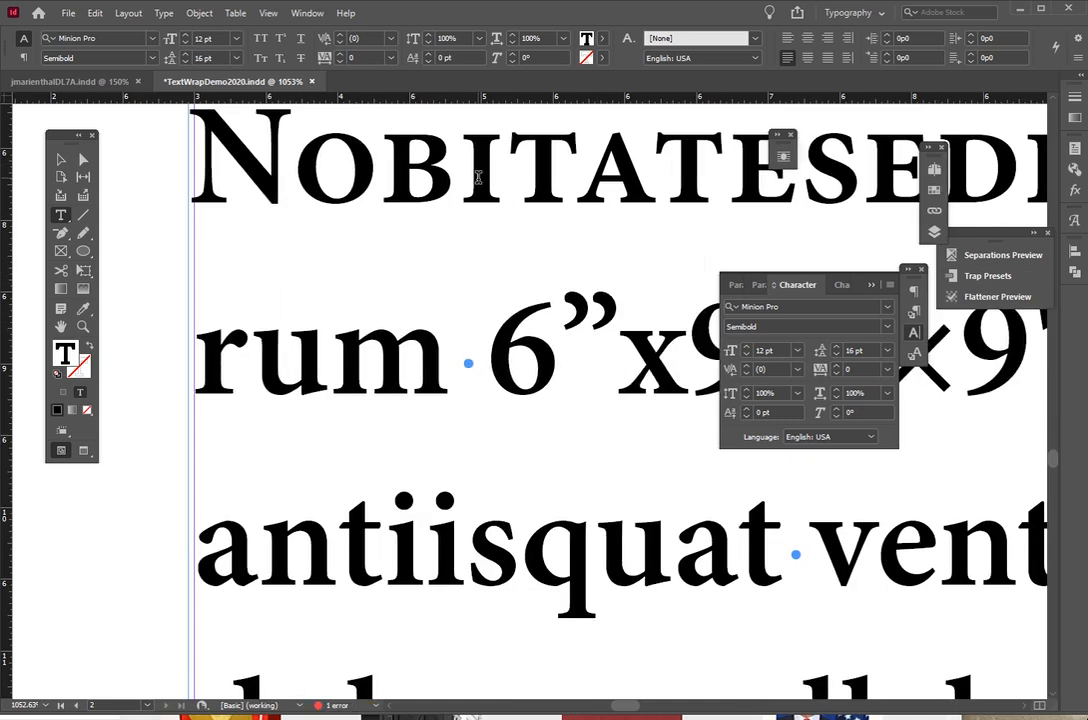
pyautogui.click(62, 330)
pyautogui.moveTo(376, 352); pyautogui.dragTo(206, 364)
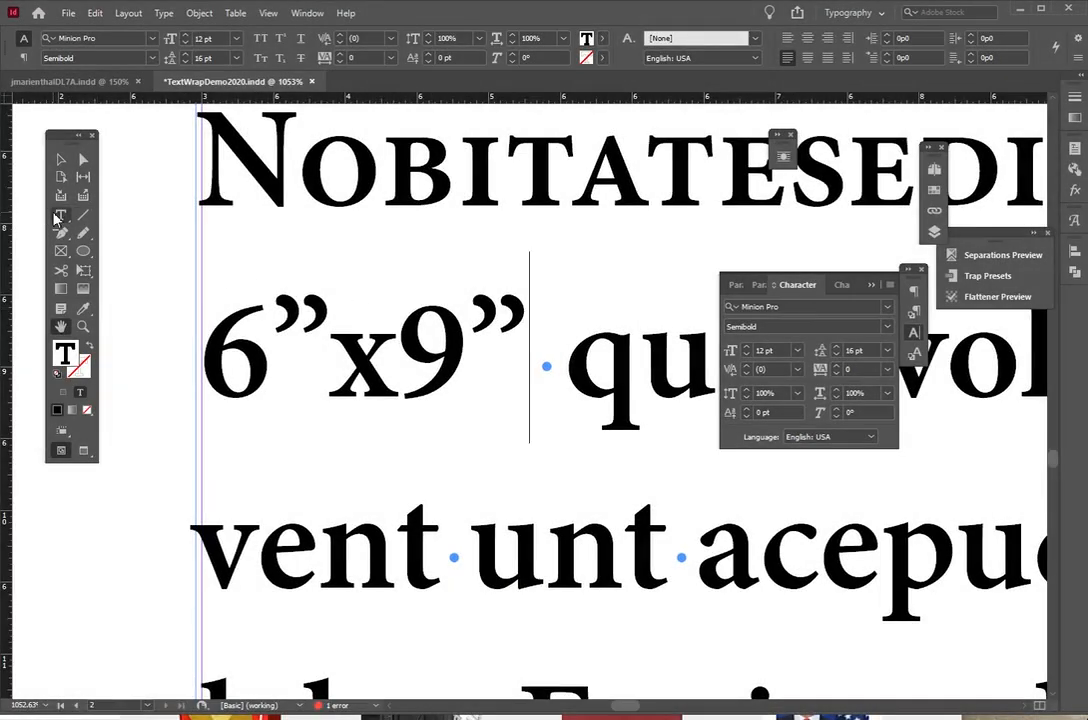
# Step: Replace the curly quote after the 6 in 6”x9” with a straight double quote
pyautogui.click(61, 215)
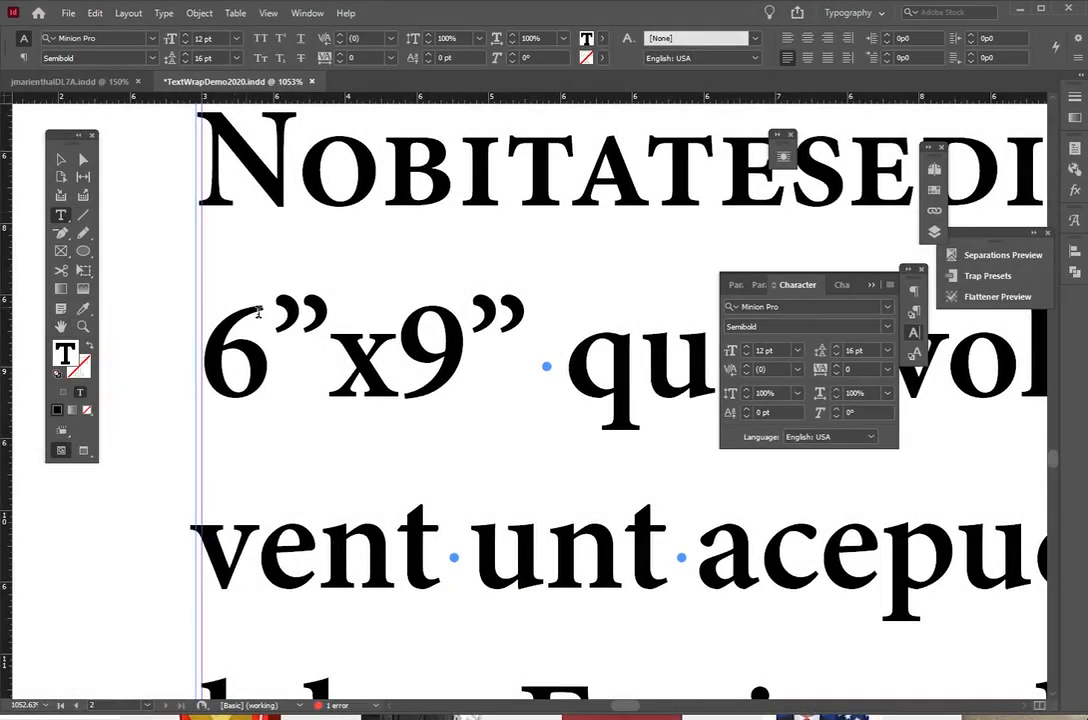
pyautogui.doubleClick(272, 313)
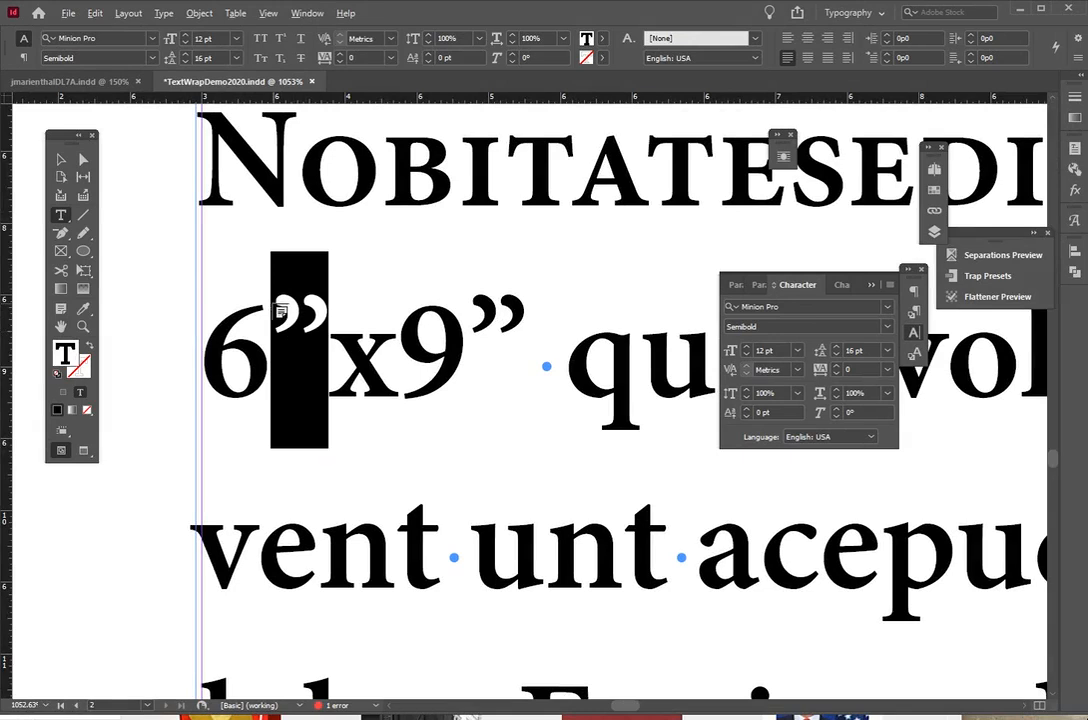
pyautogui.write('"')
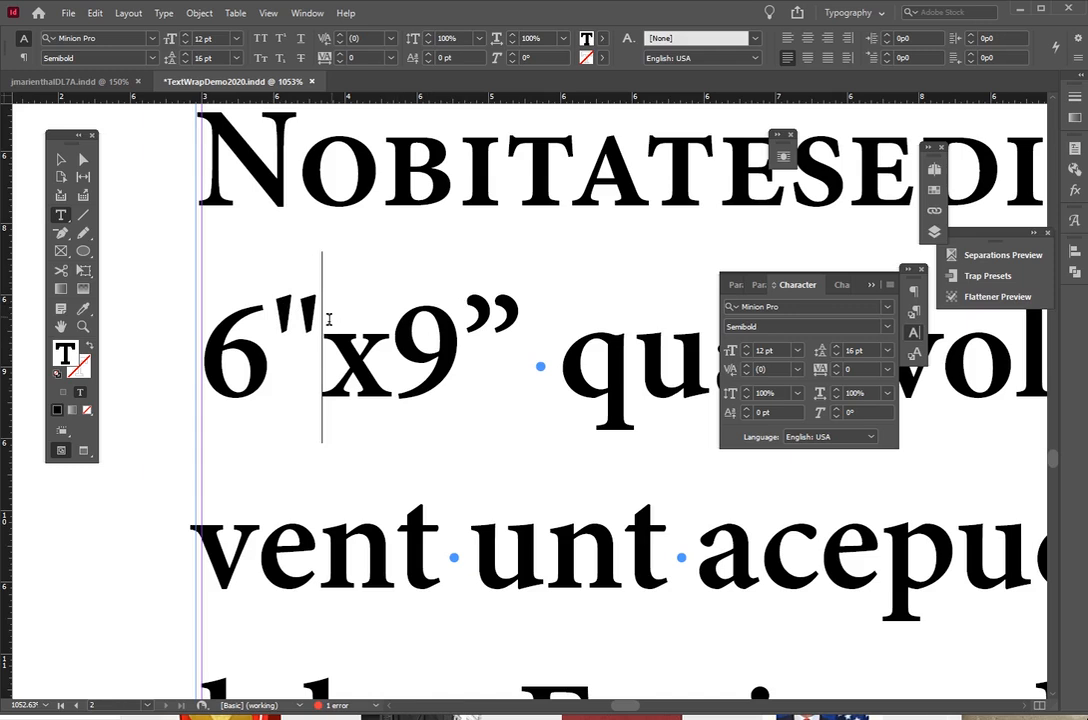
# Step: Replace the curly quote after the 9 with the straight quotation mark glyph from the Punctuation set in Glyphs
pyautogui.moveTo(326, 316); pyautogui.dragTo(287, 323)
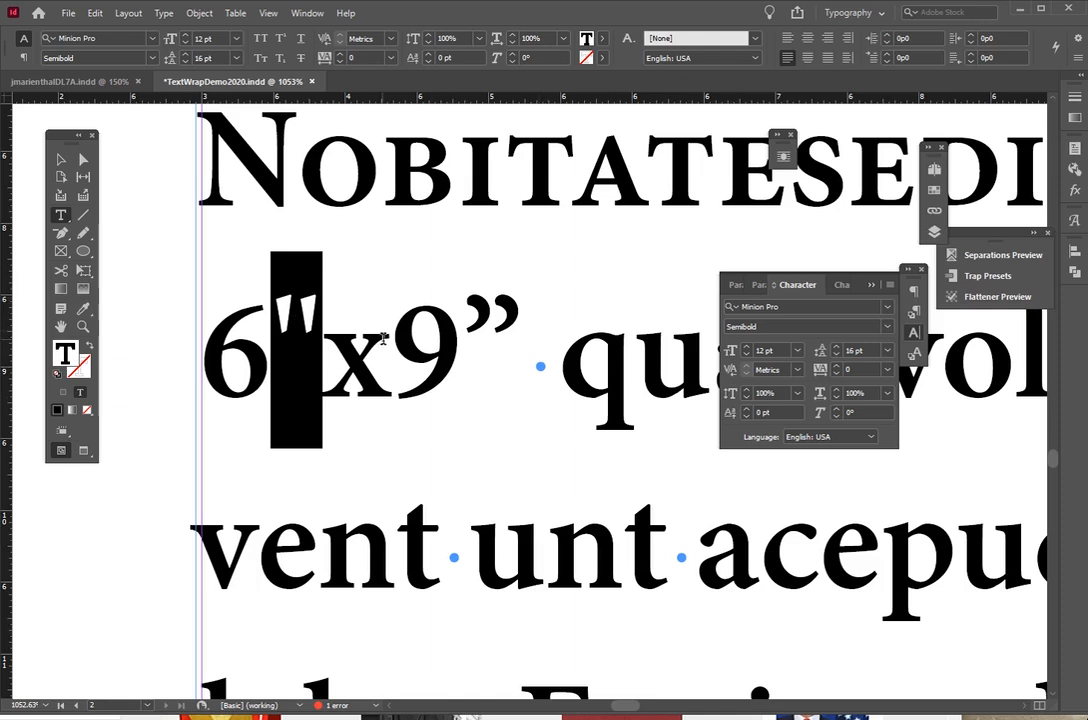
pyautogui.moveTo(473, 330); pyautogui.dragTo(525, 334)
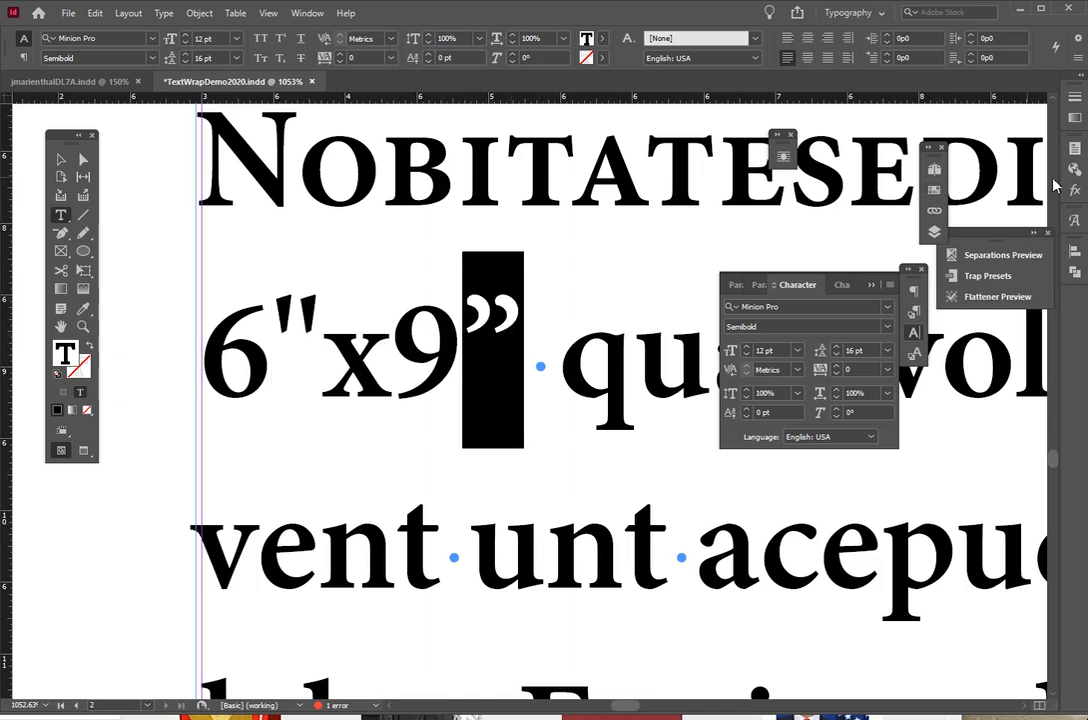
pyautogui.click(1073, 221)
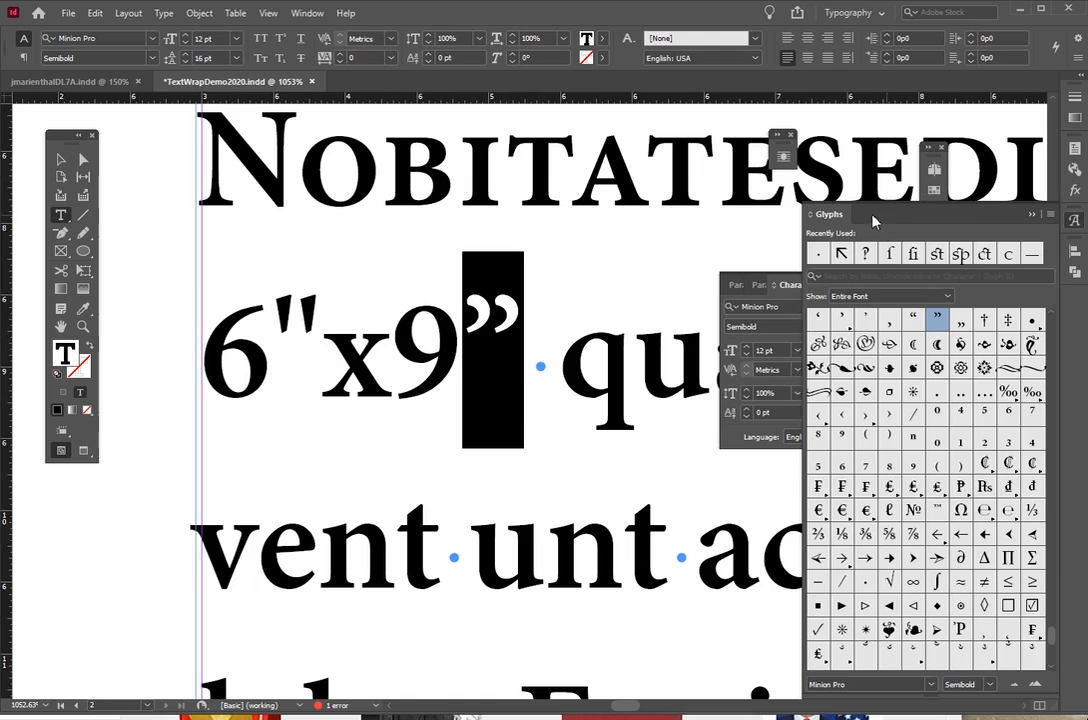
pyautogui.moveTo(874, 220); pyautogui.dragTo(675, 172)
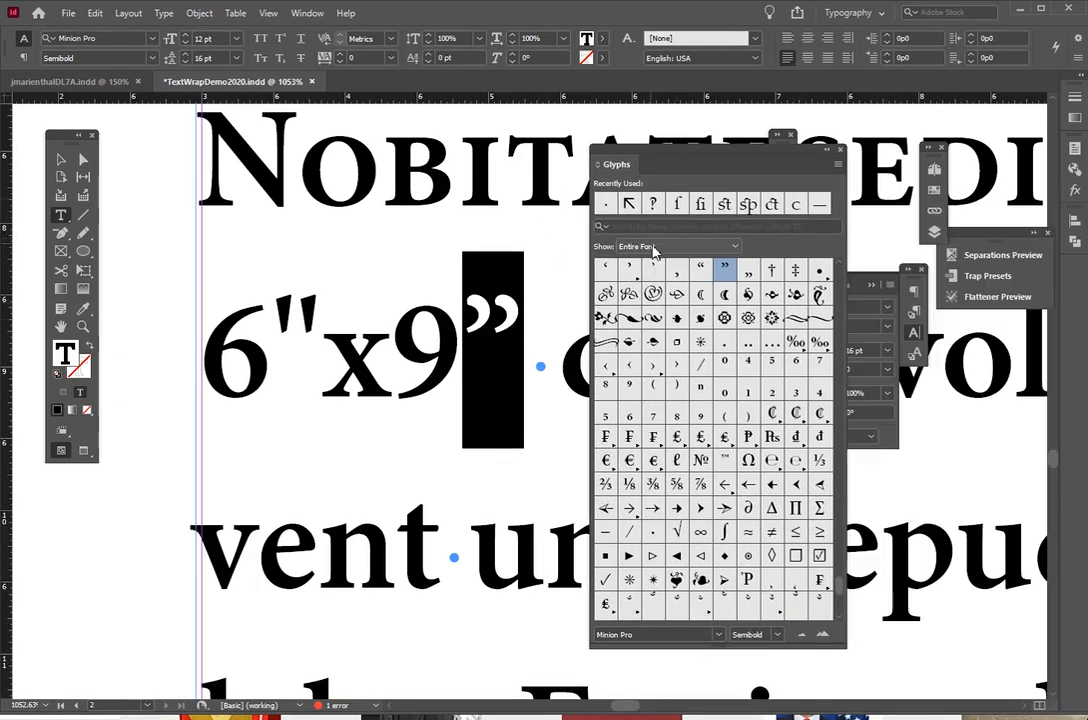
pyautogui.click(651, 245)
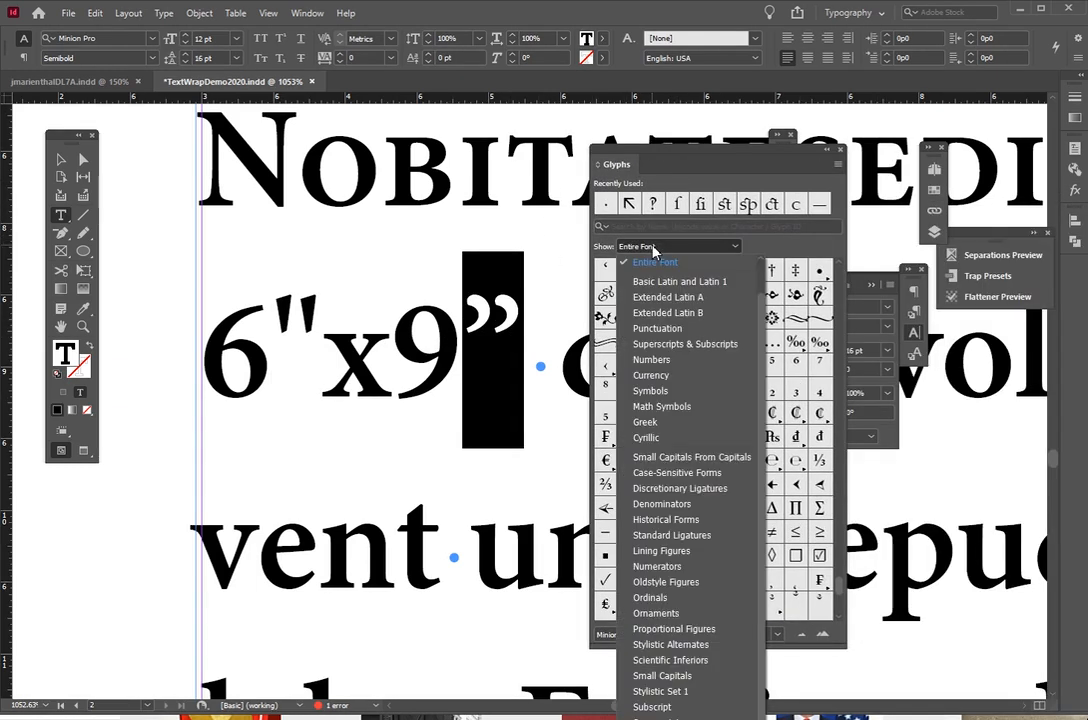
pyautogui.click(645, 328)
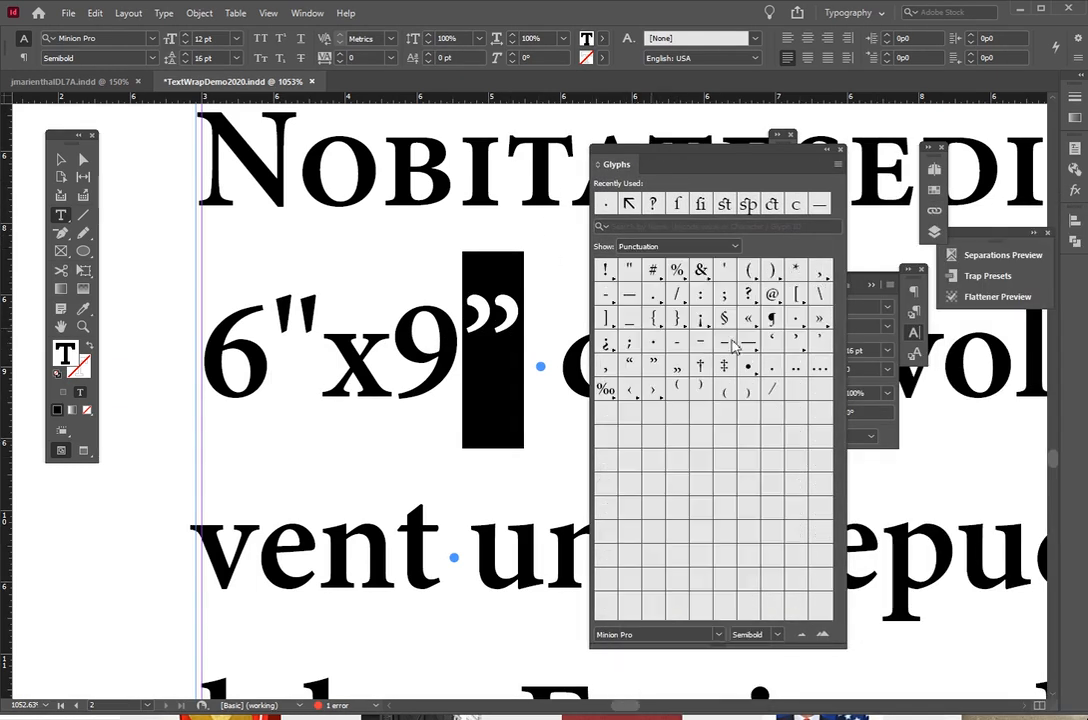
pyautogui.doubleClick(629, 271)
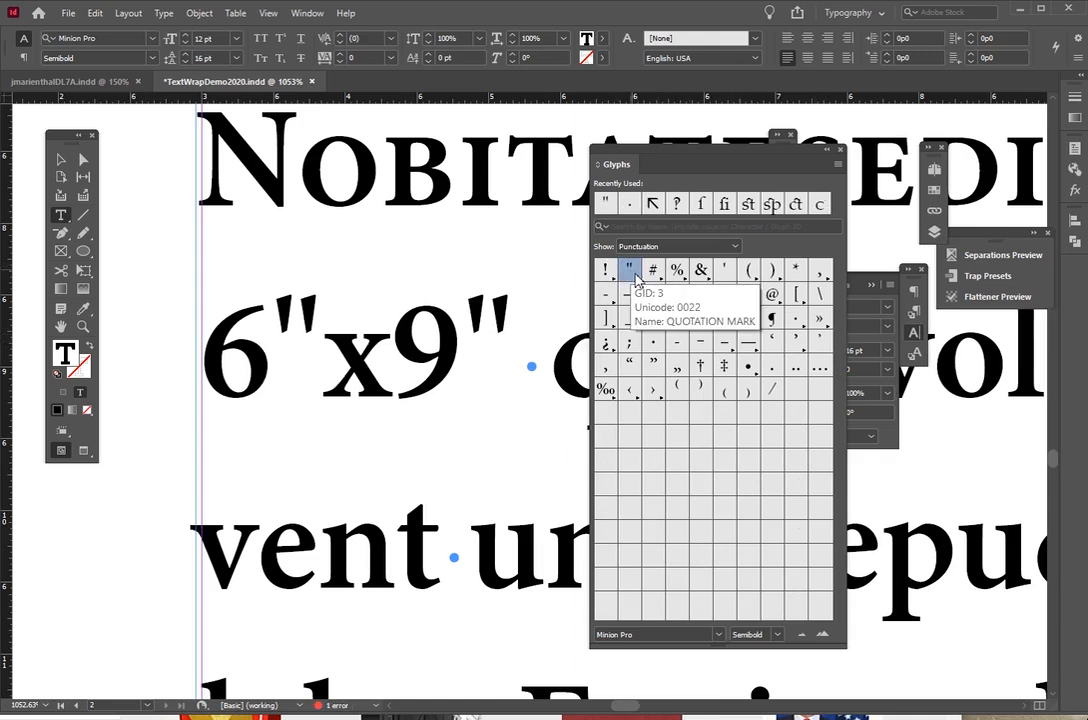
# Step: Swap the straight quote after the 6 for the curly closing quote glyph and restore the straight one
pyautogui.click(299, 309)
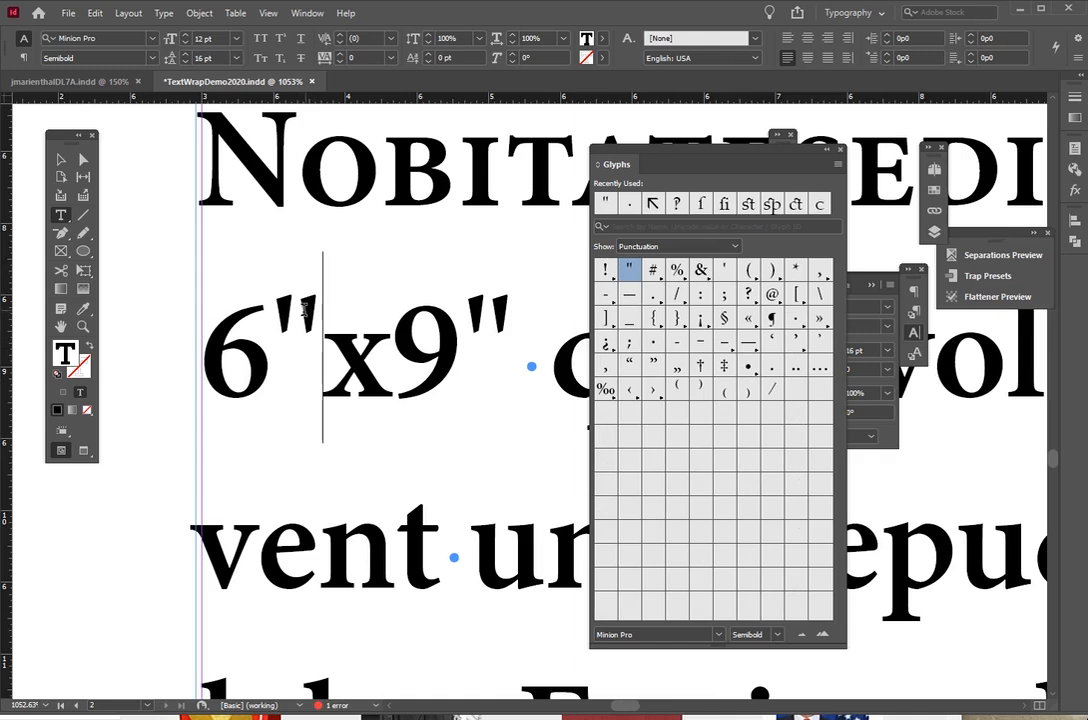
pyautogui.hotkey('shift', 'Left')
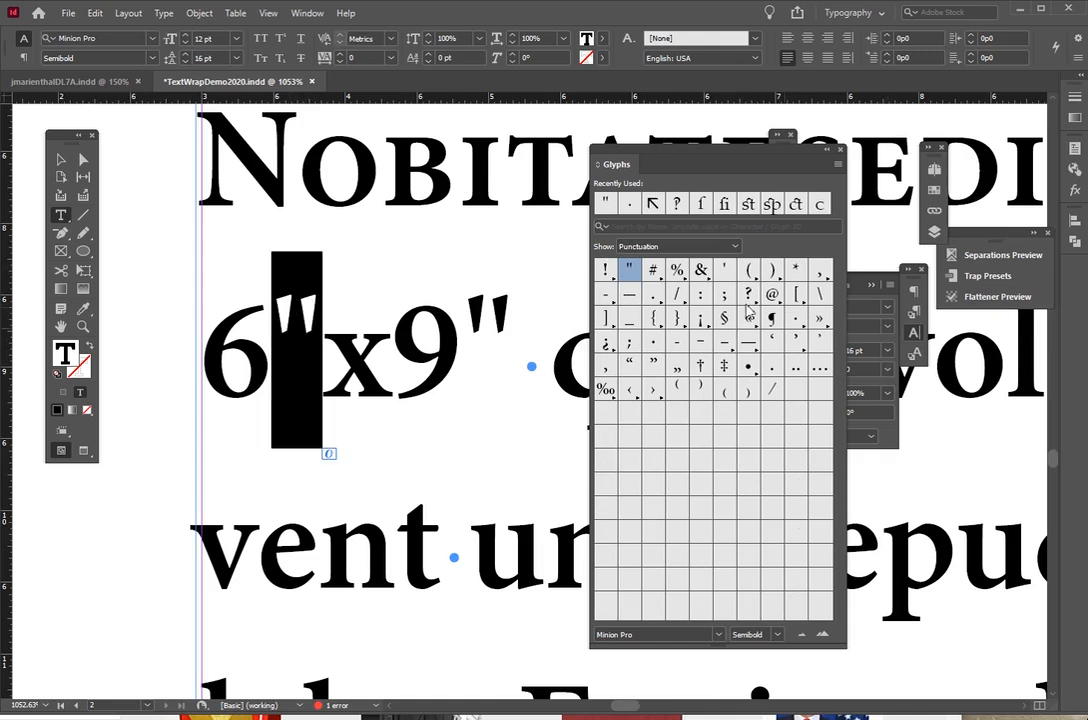
pyautogui.doubleClick(653, 362)
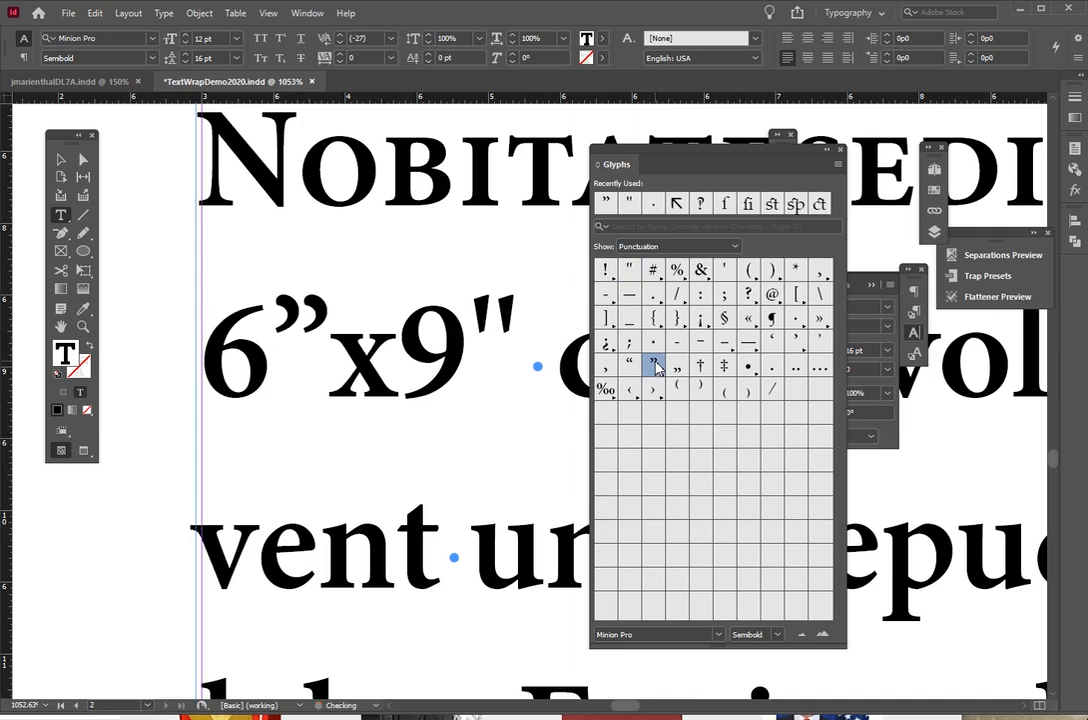
pyautogui.doubleClick(631, 272)
pyautogui.press('BackSpace')
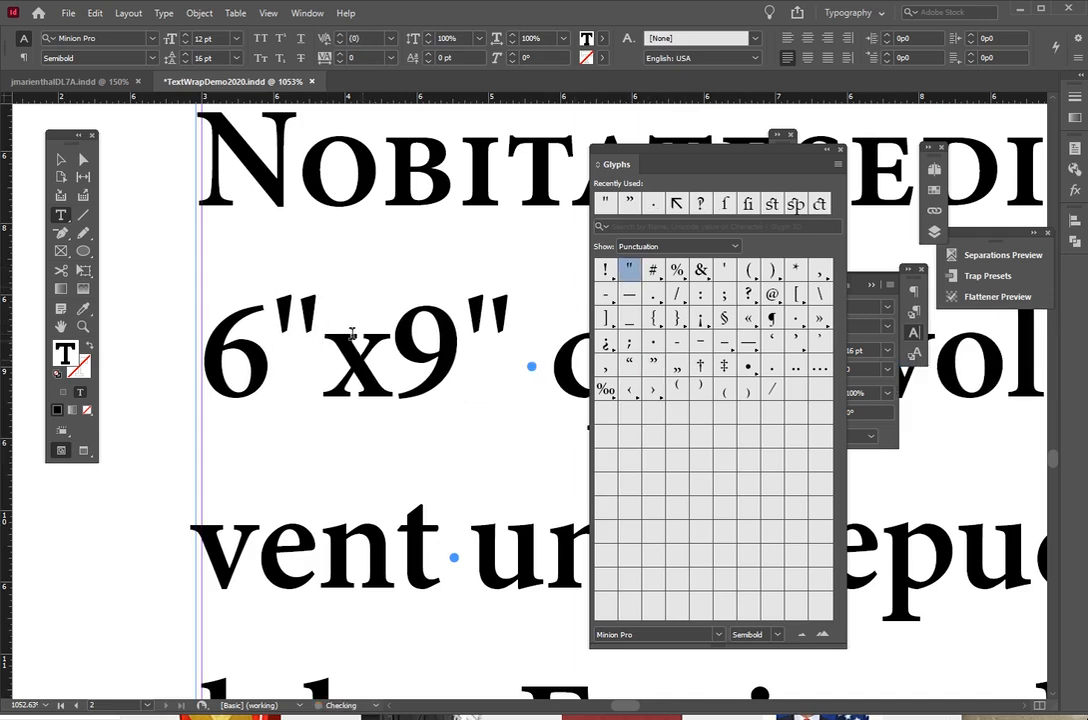
# Step: Replace the letter x between the dimensions with the multiplication sign × from the Math Symbols glyphs
pyautogui.hotkey('shift', 'Right')
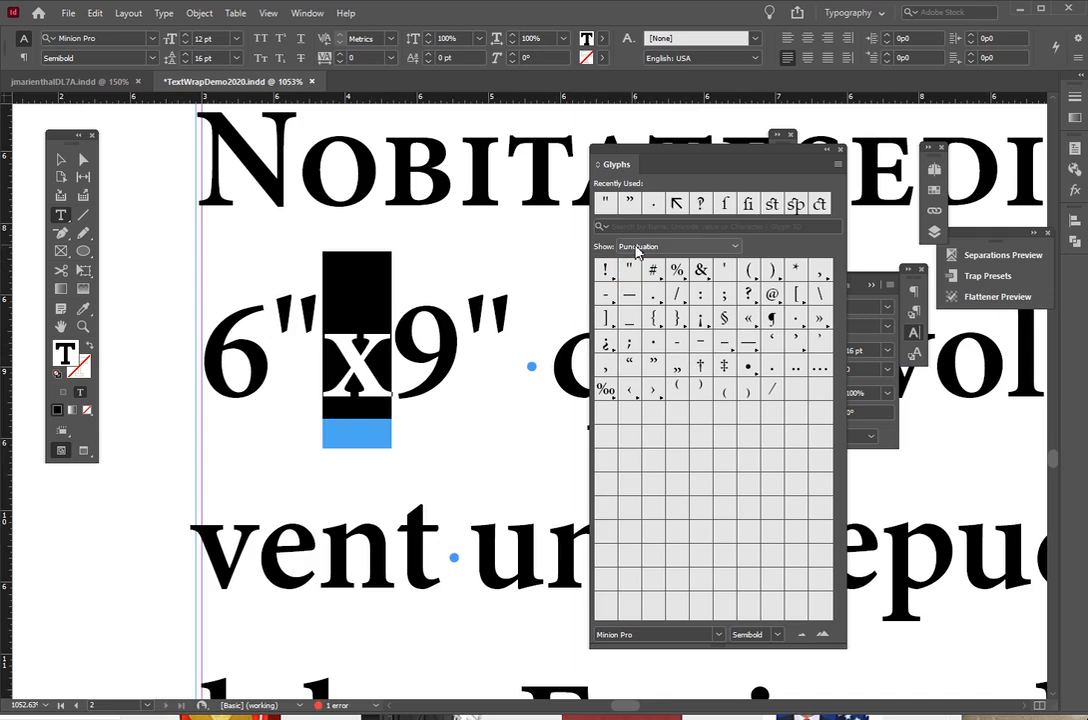
pyautogui.click(637, 247)
pyautogui.click(675, 388)
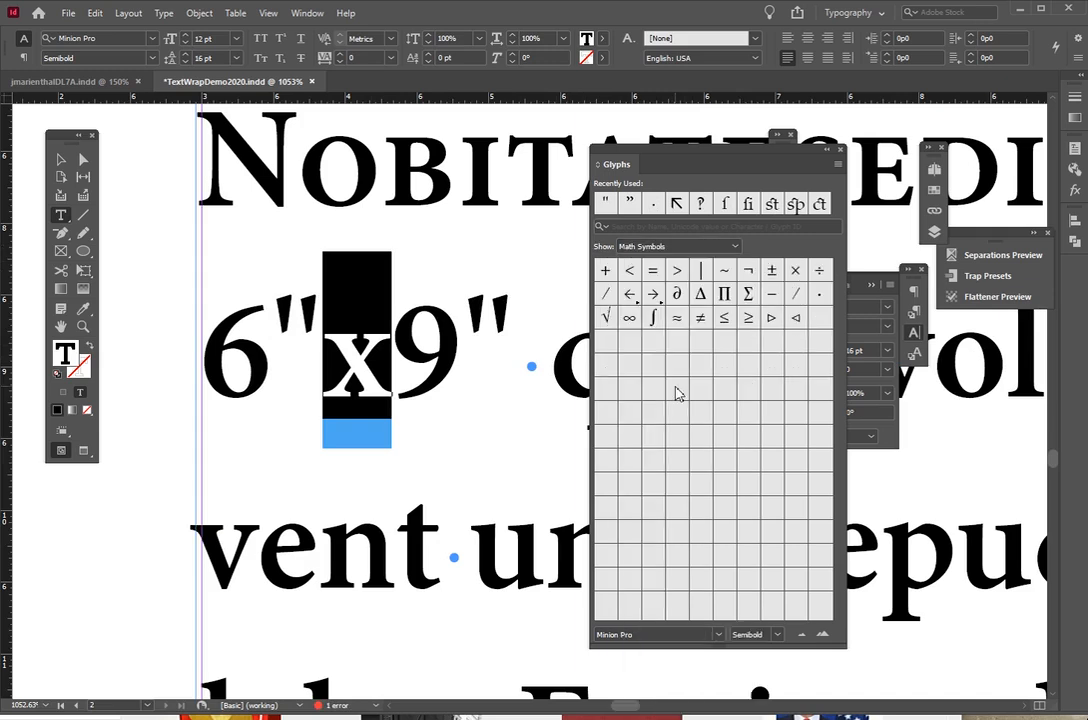
pyautogui.doubleClick(795, 271)
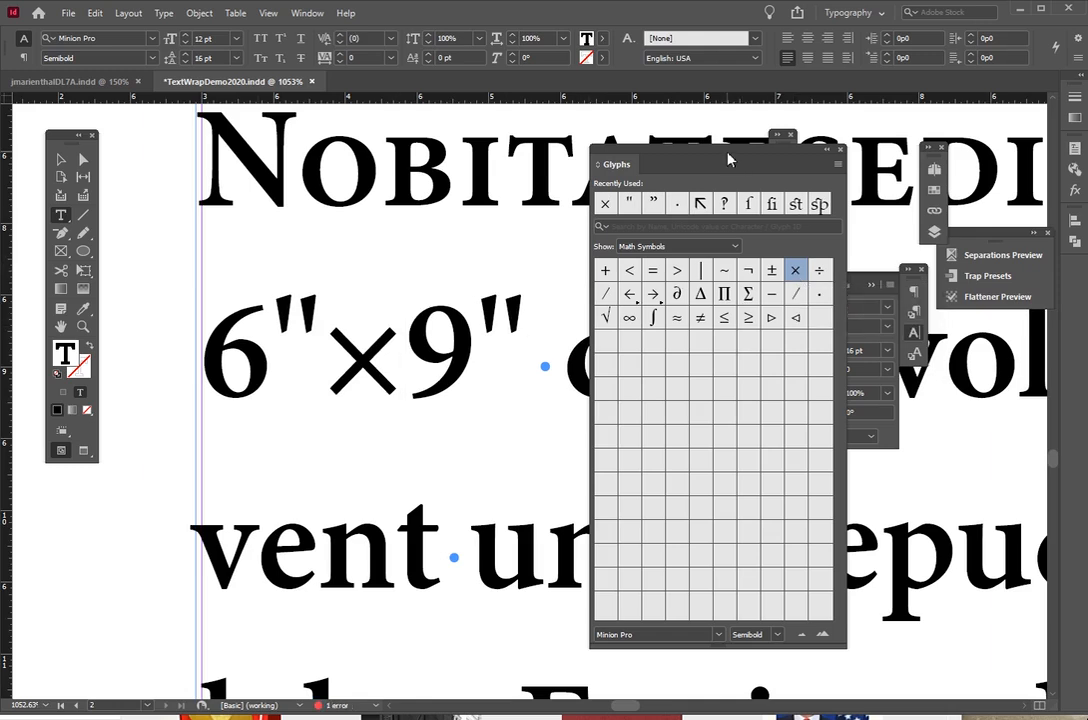
pyautogui.moveTo(728, 160); pyautogui.dragTo(800, 158)
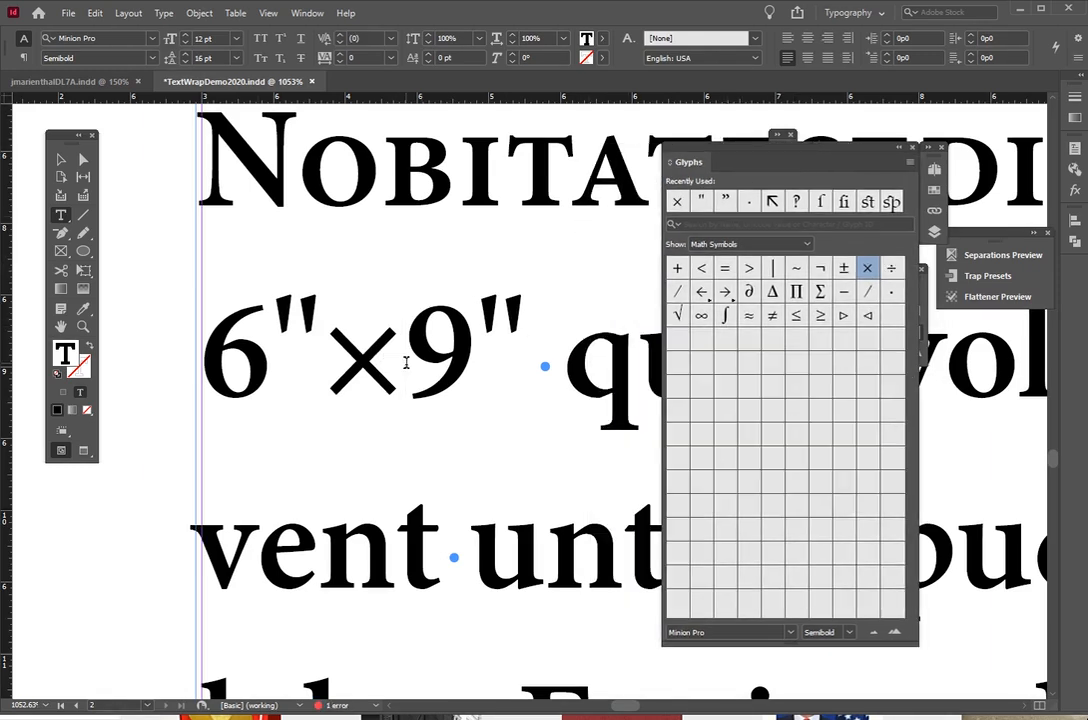
pyautogui.doubleClick(282, 346)
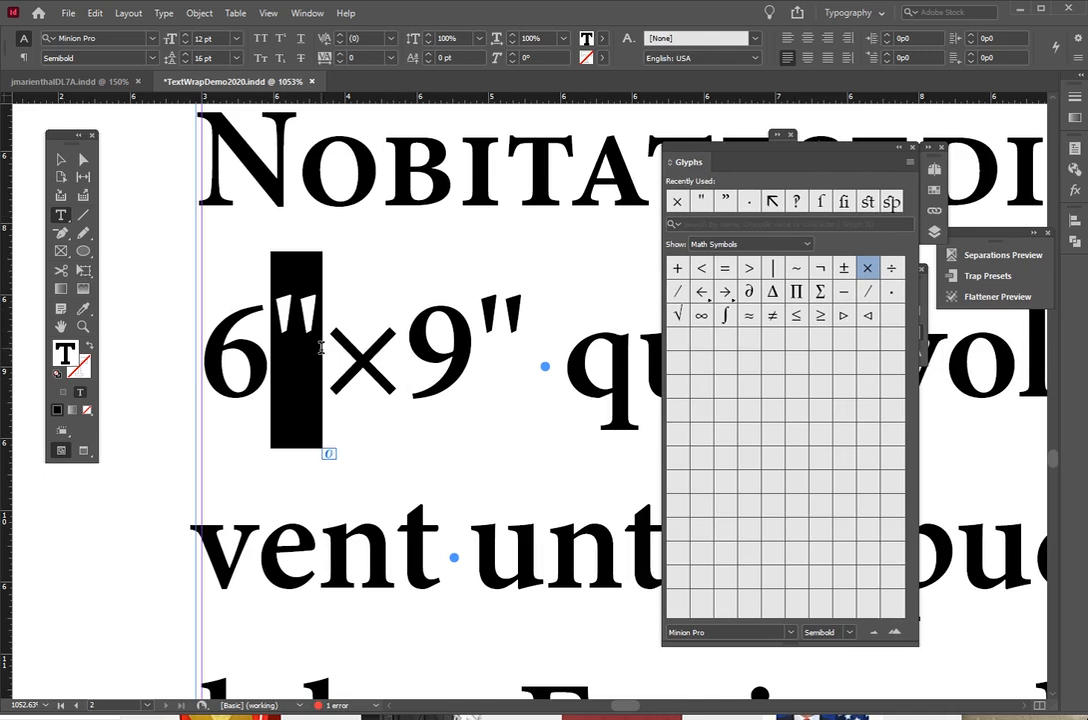
pyautogui.click(321, 347)
pyautogui.click(404, 345)
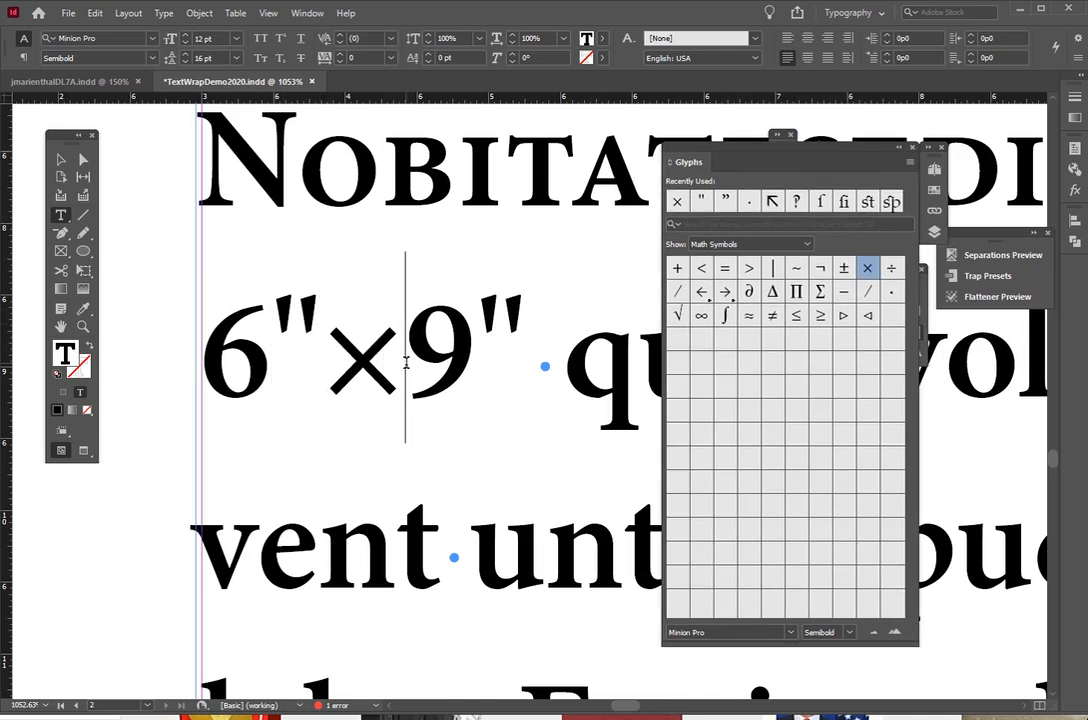
pyautogui.doubleClick(288, 342)
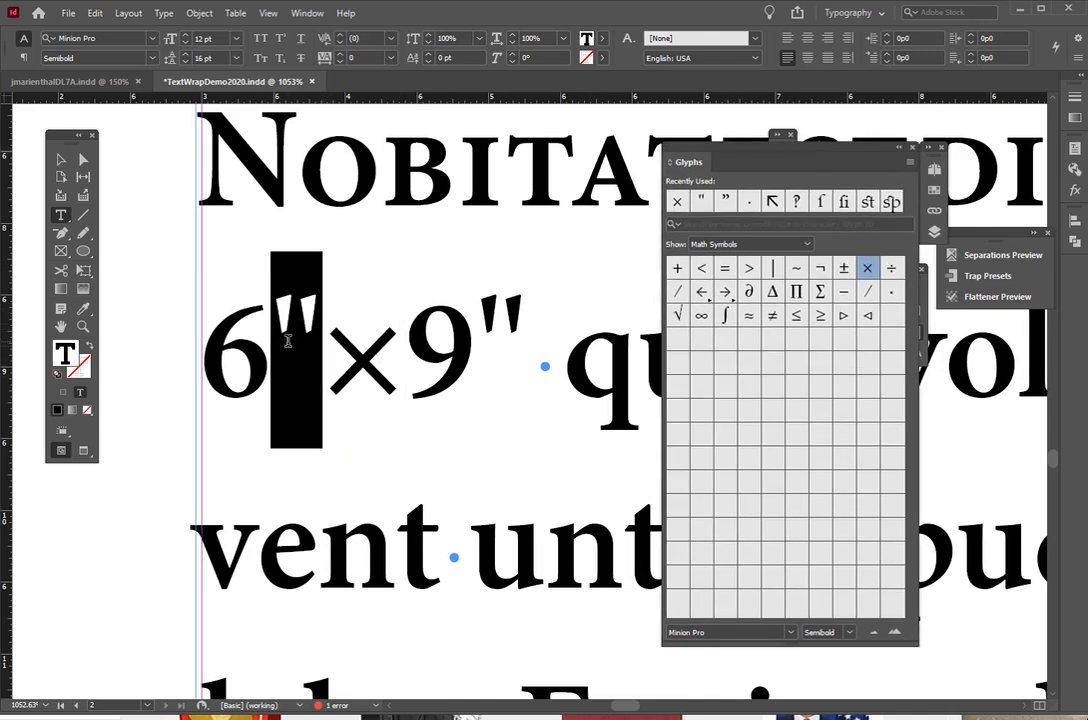
pyautogui.click(322, 346)
pyautogui.doubleClick(288, 345)
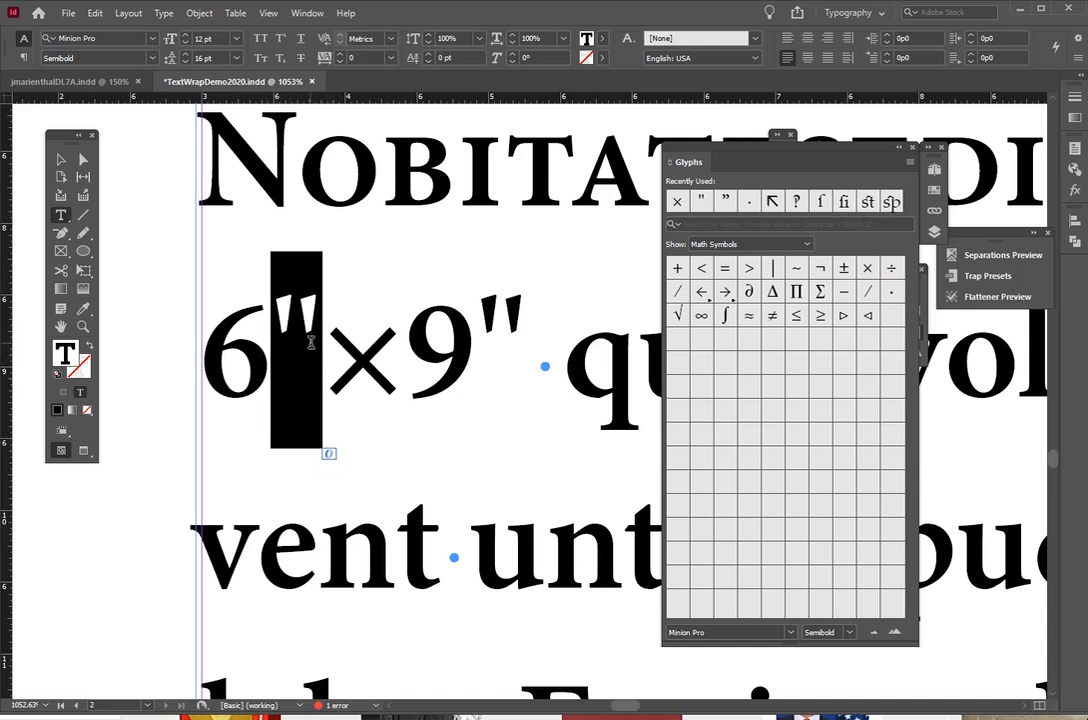
# Step: Try a hair space between the multiplication sign and the 9, and undo it
pyautogui.click(393, 365)
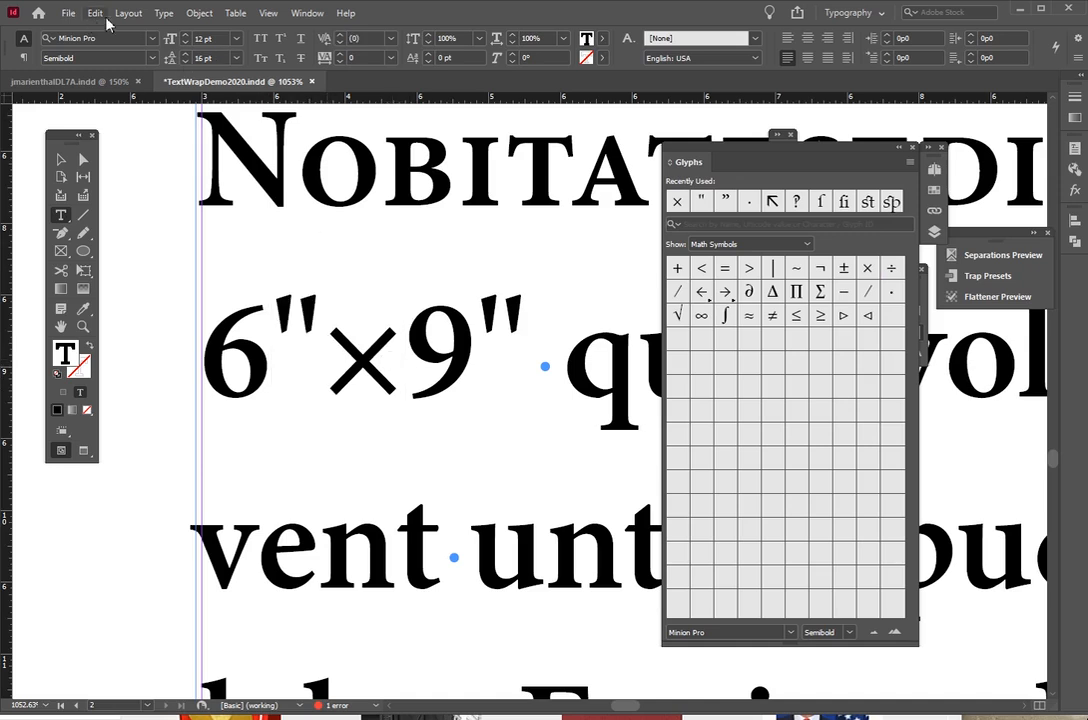
pyautogui.click(162, 14)
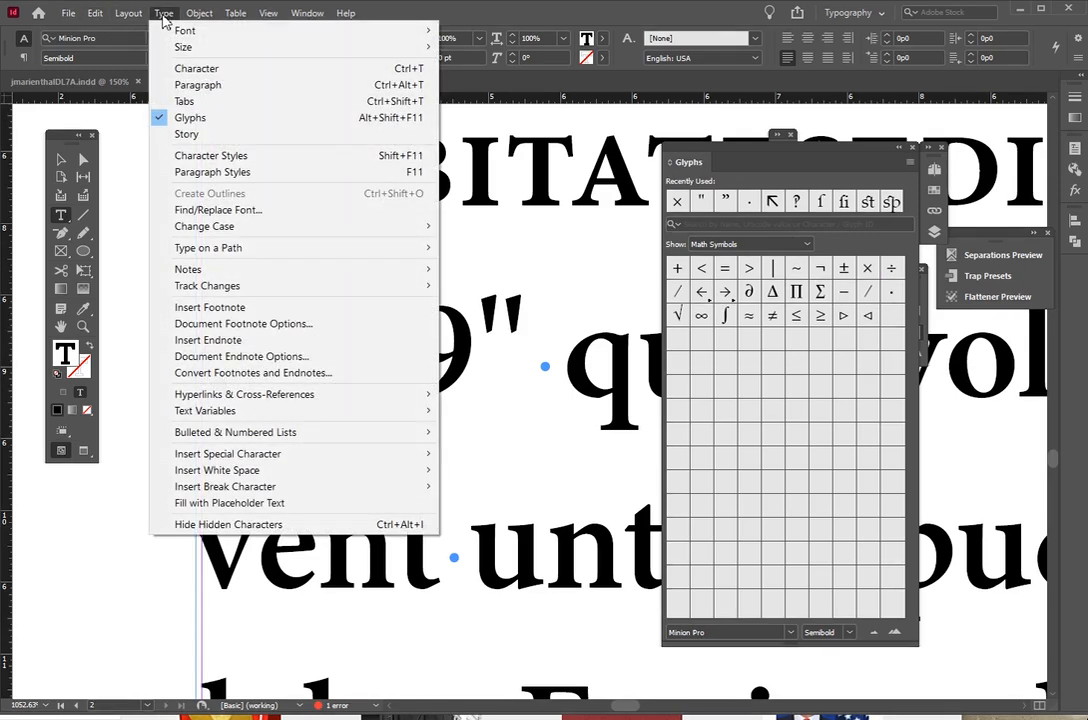
pyautogui.moveTo(267, 470)
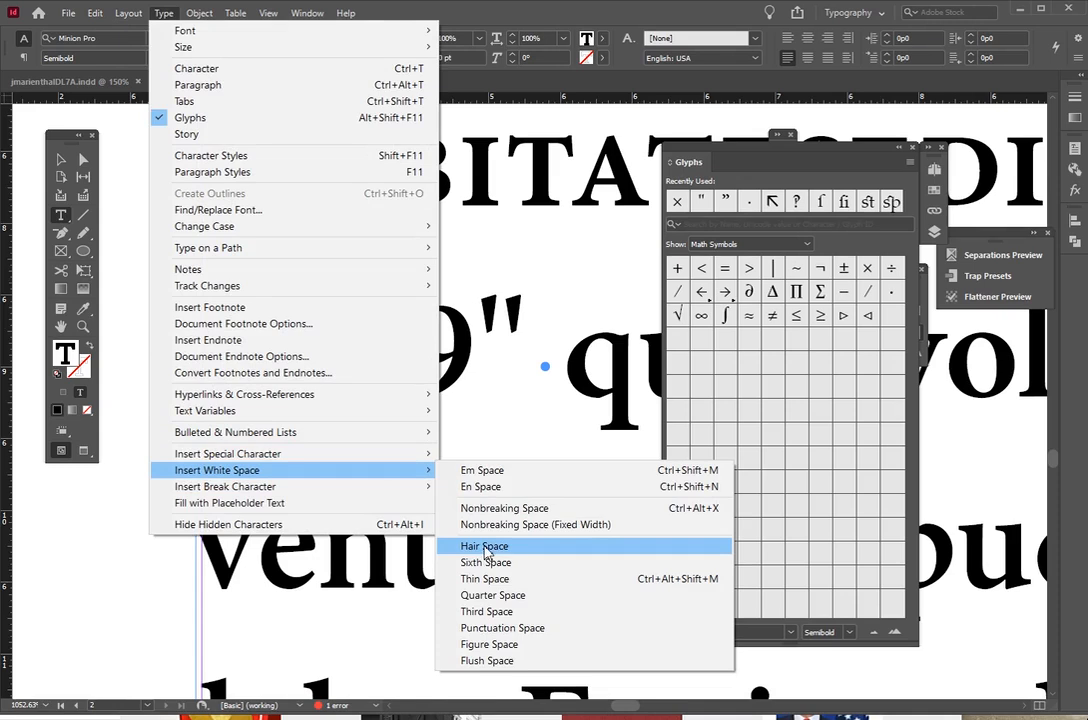
pyautogui.click(486, 547)
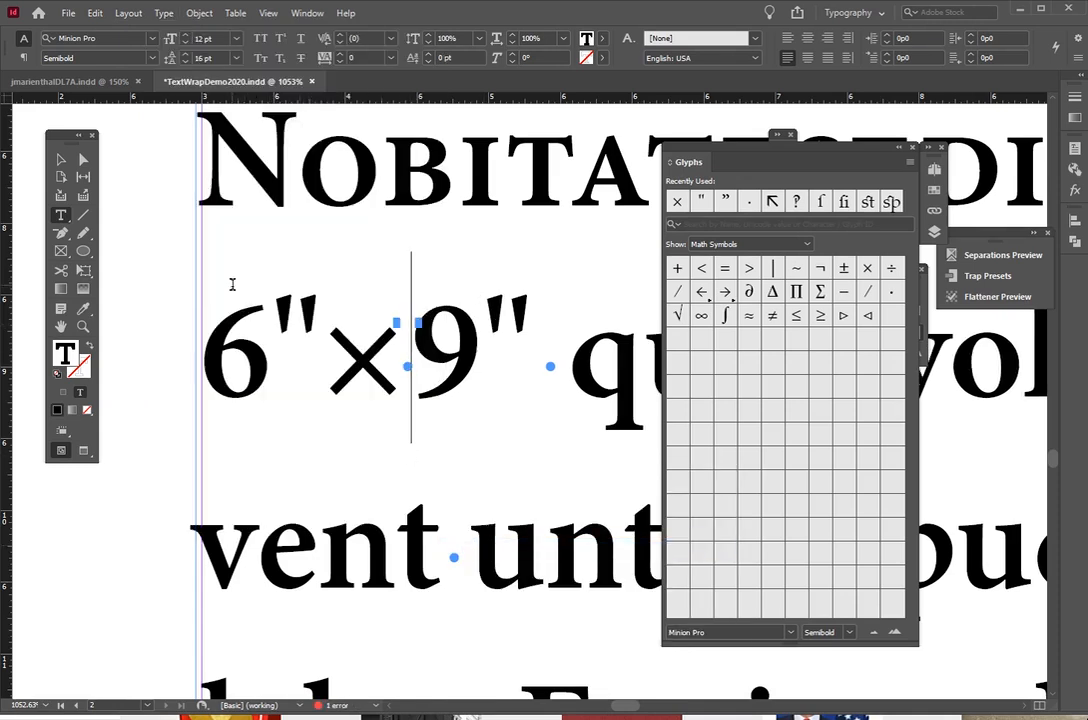
pyautogui.hotkey('ctrl', 'z')
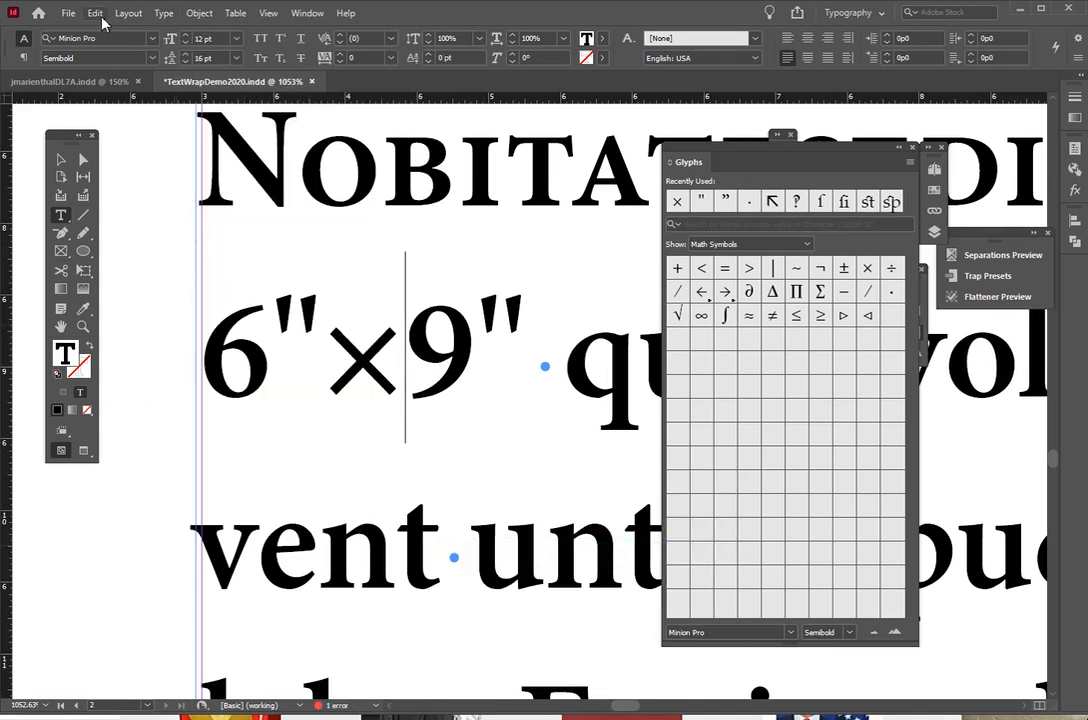
# Step: Insert a thin space between the multiplication sign and the 9
pyautogui.click(163, 13)
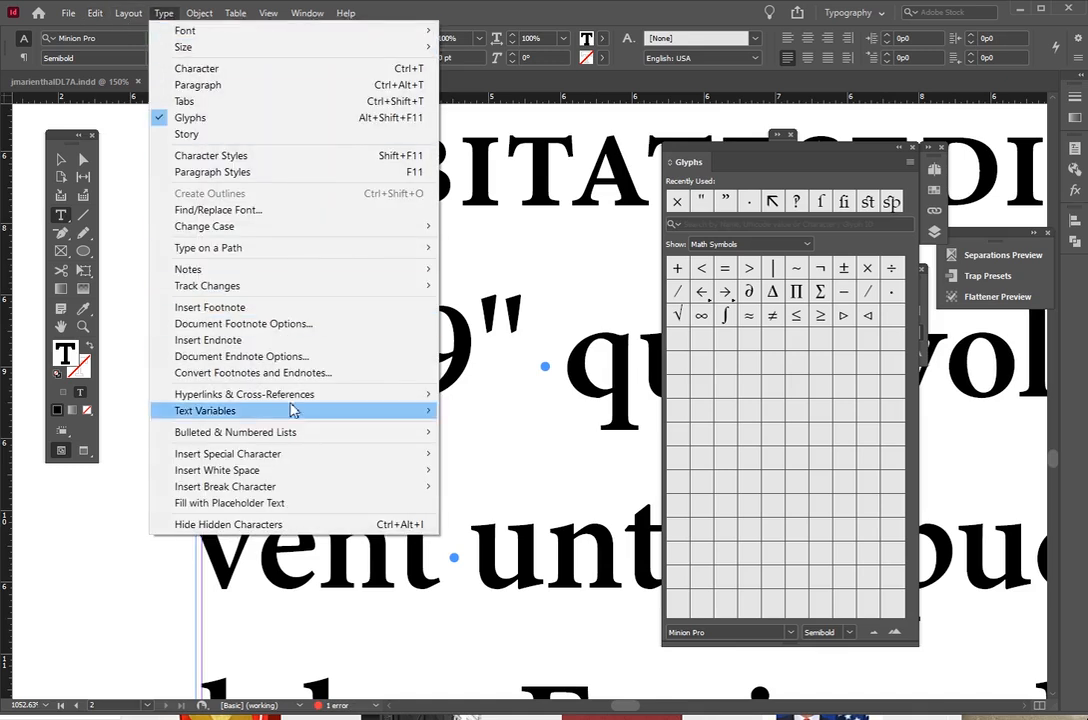
pyautogui.moveTo(290, 470)
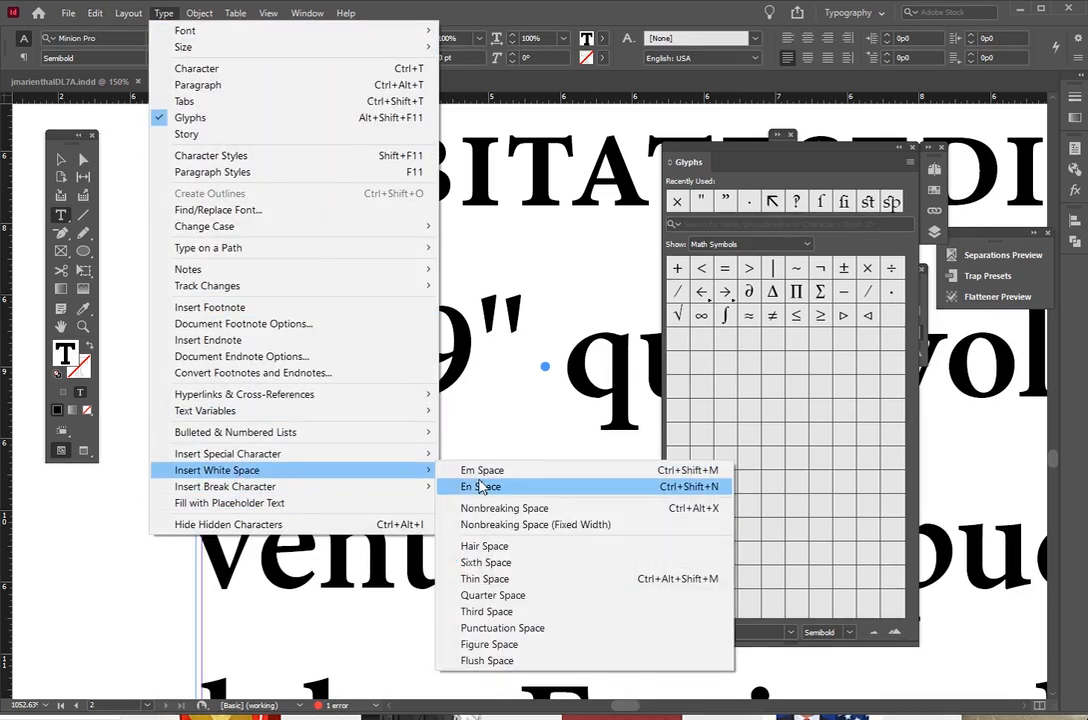
pyautogui.click(522, 579)
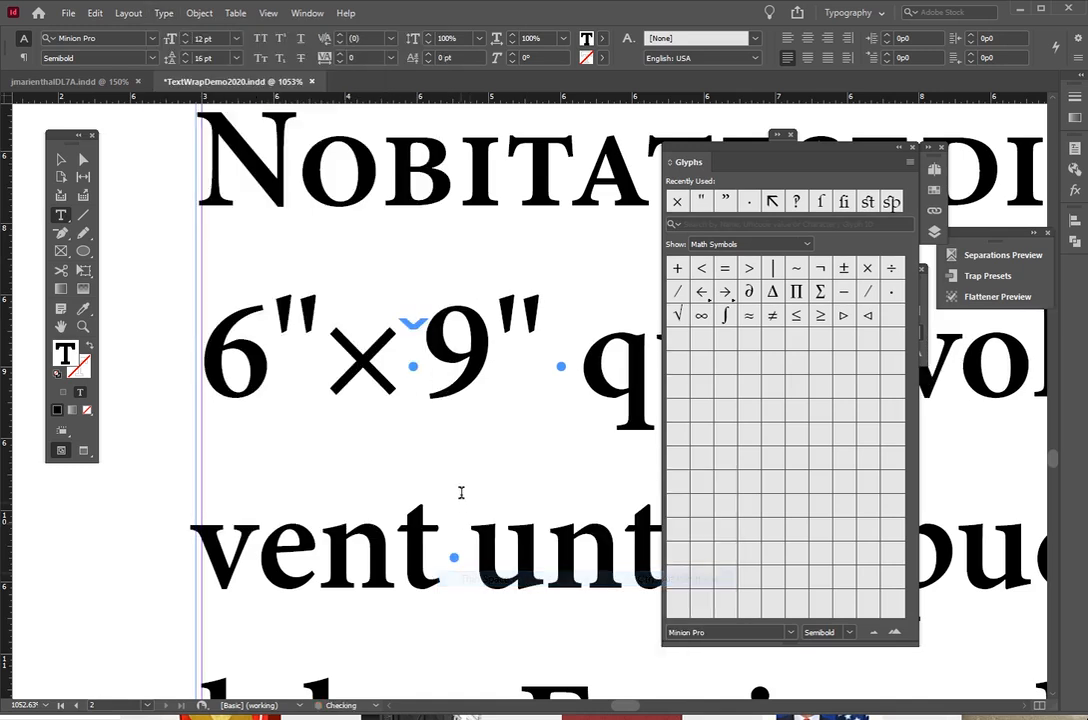
pyautogui.click(330, 346)
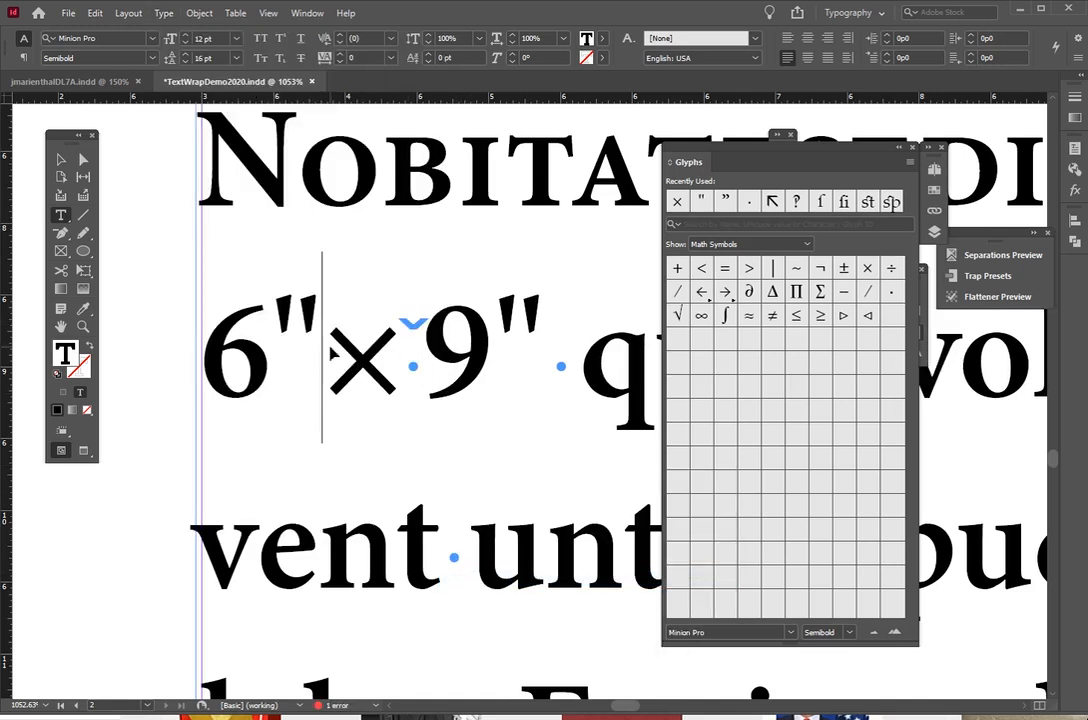
# Step: Collapse the Glyphs panel and test an additional thin space before the 9, deleting it again
pyautogui.hotkey('ctrl', '-')
pyautogui.hotkey('ctrl', '-')
pyautogui.hotkey('ctrl', '-')
pyautogui.hotkey('ctrl', '-')
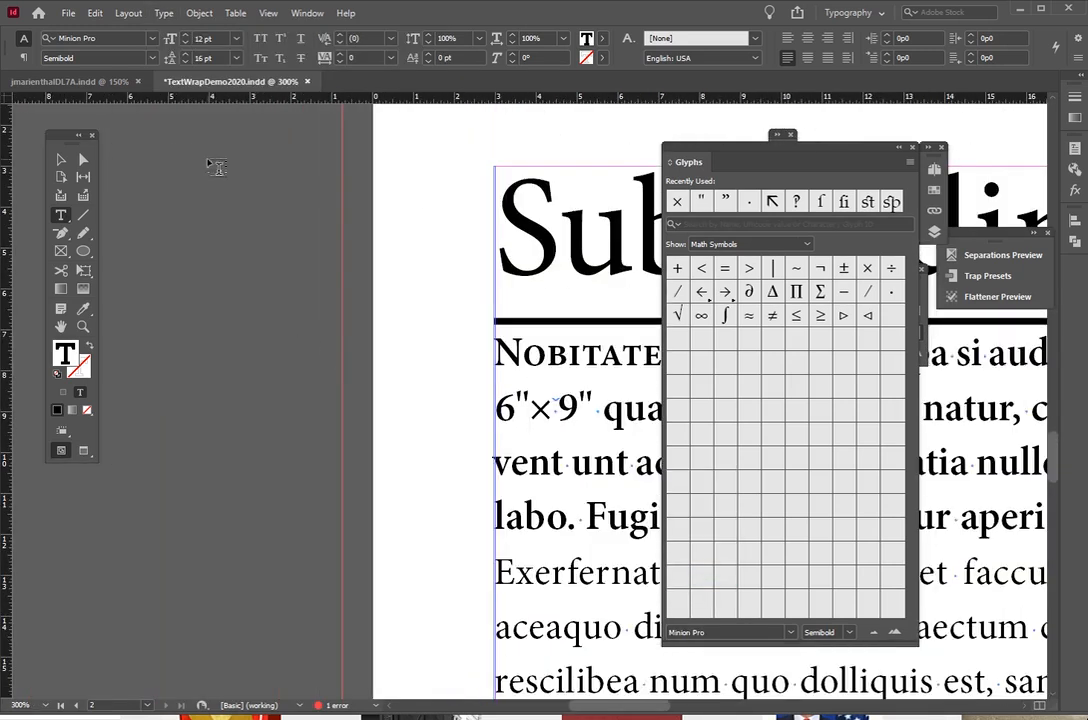
pyautogui.click(60, 159)
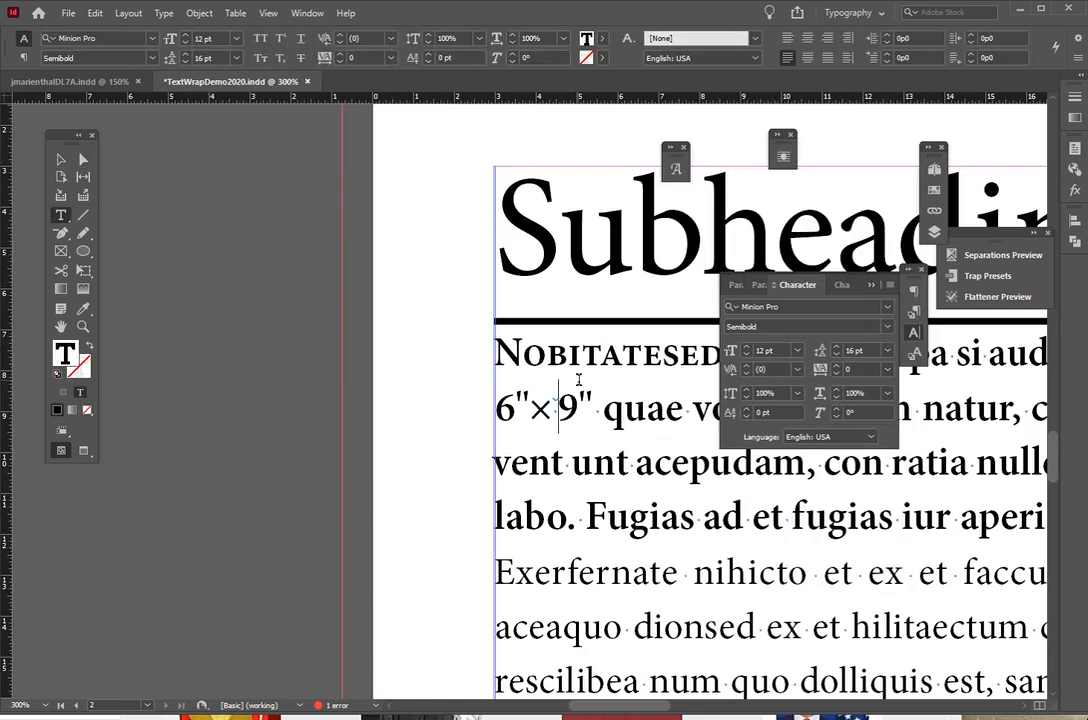
pyautogui.hotkey('ctrl', 'alt', 'shift', 'm')
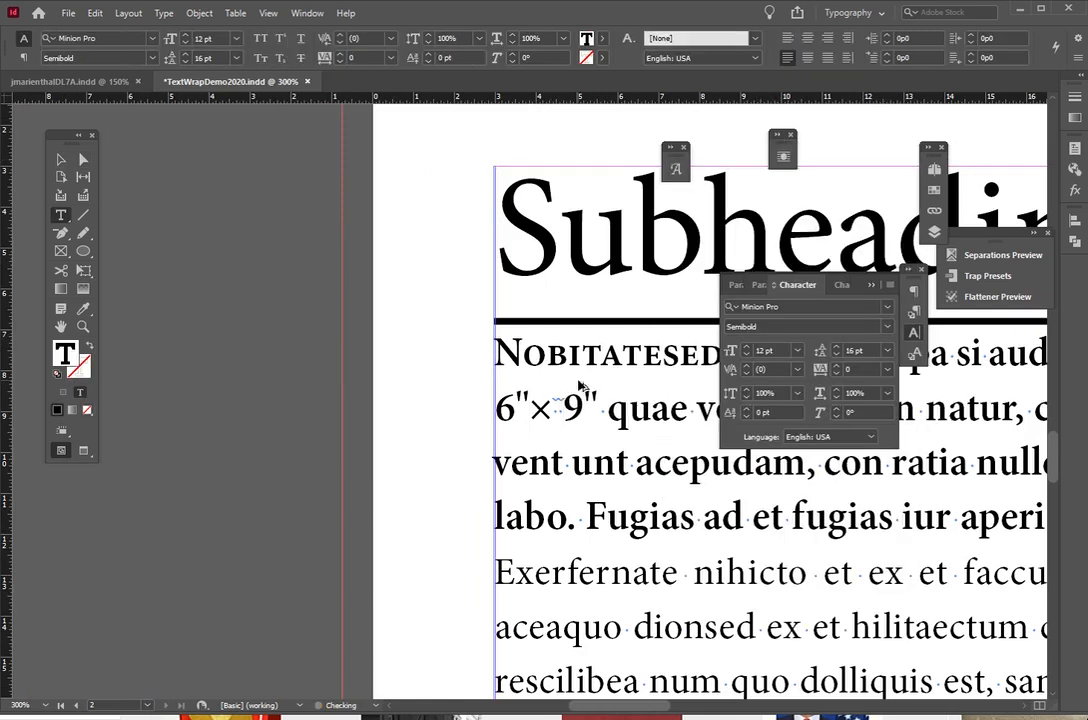
pyautogui.press('BackSpace')
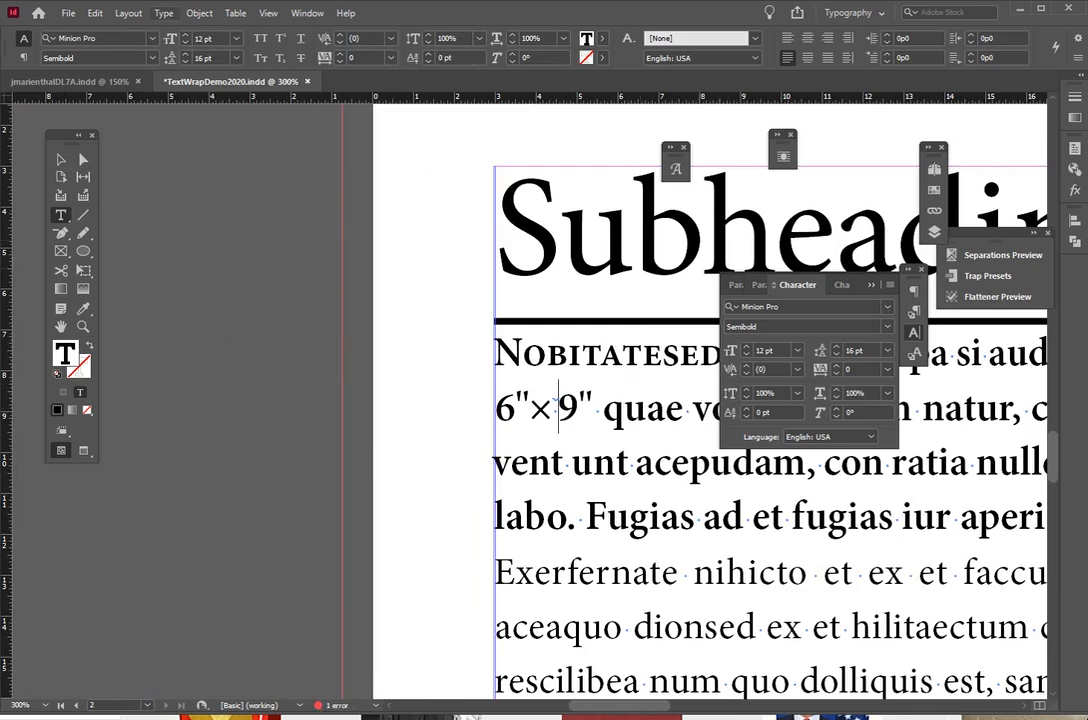
# Step: Look through the special character options for hyphens, dashes and quotation marks, and the available white space types
pyautogui.click(164, 13)
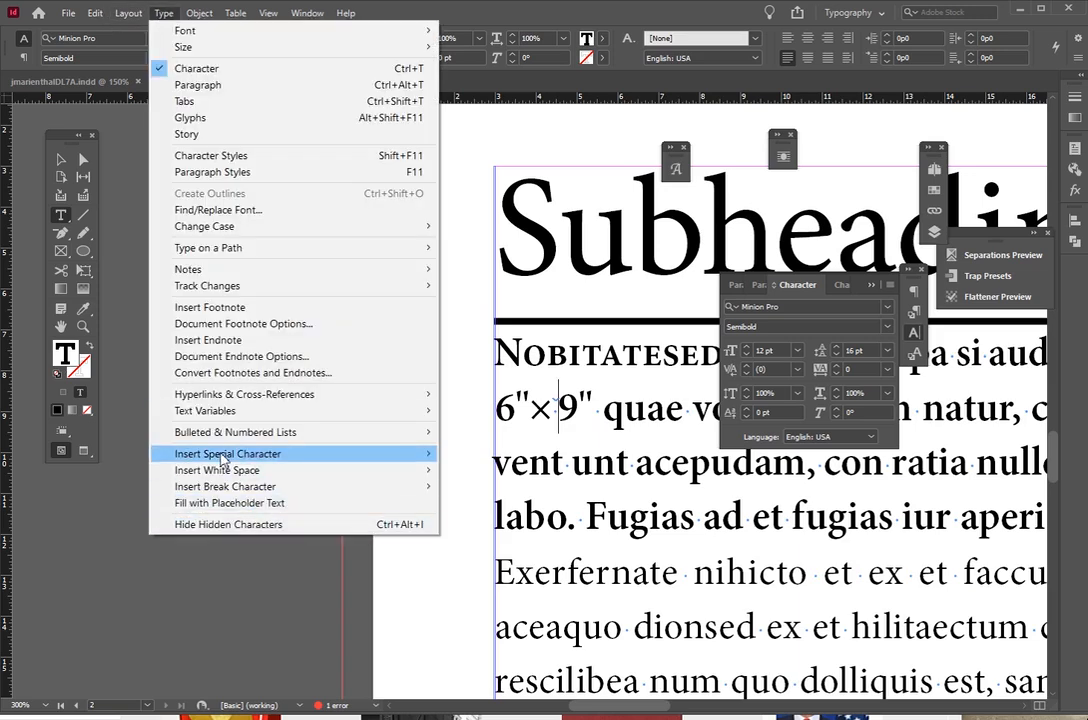
pyautogui.moveTo(222, 458)
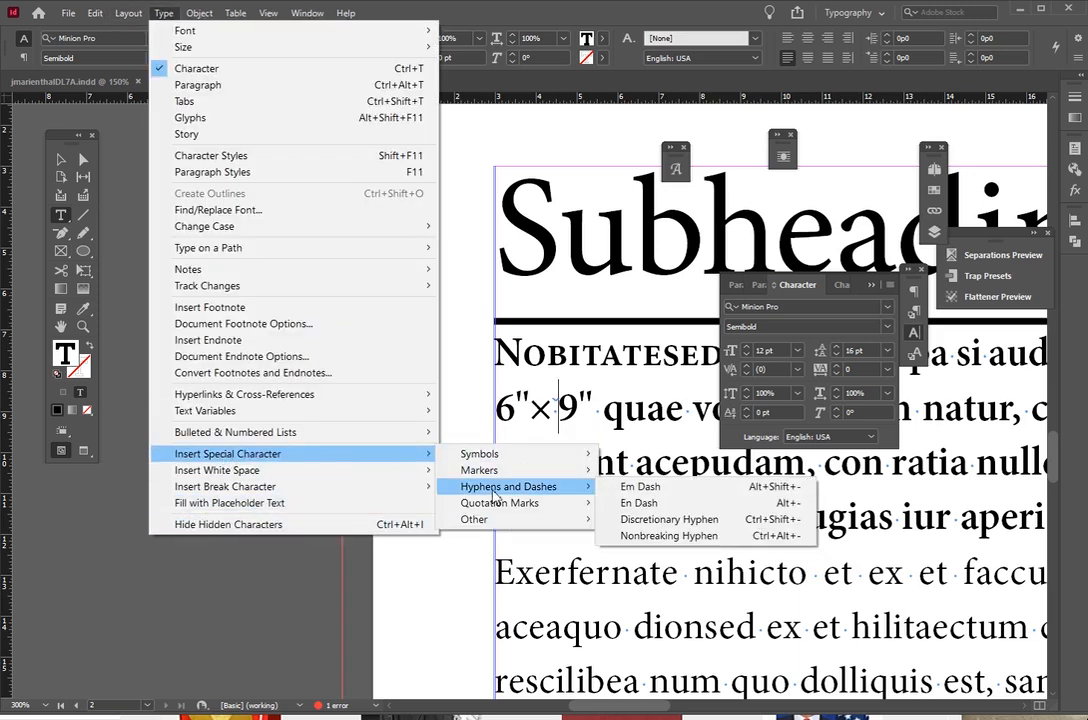
pyautogui.moveTo(508, 504)
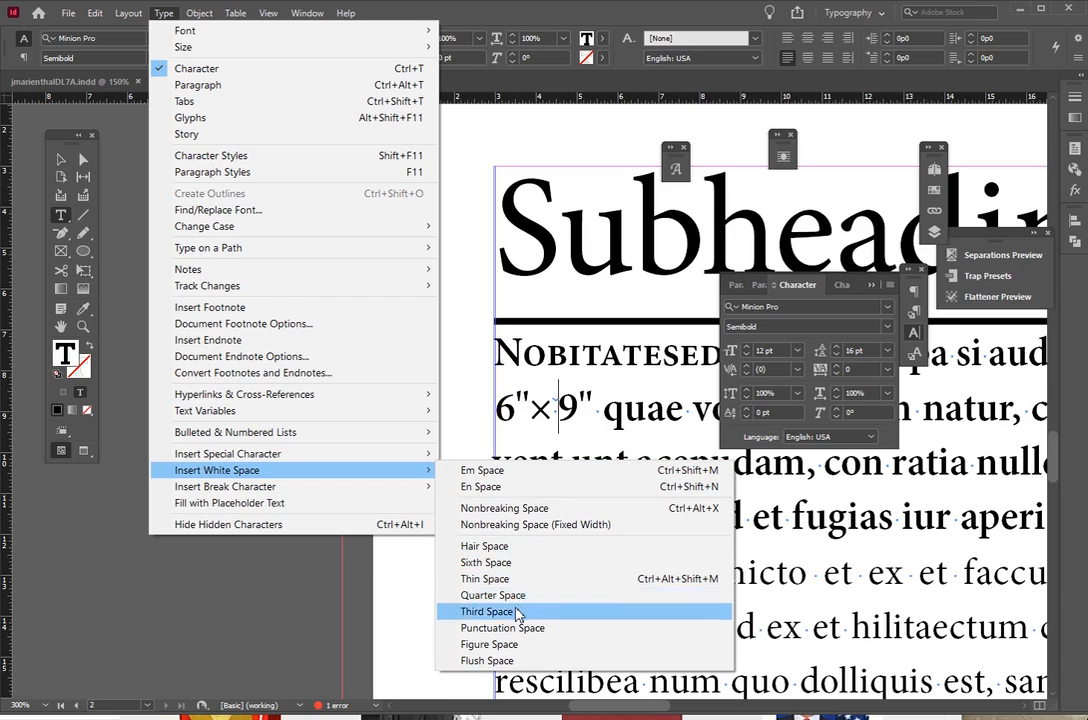
pyautogui.click(299, 612)
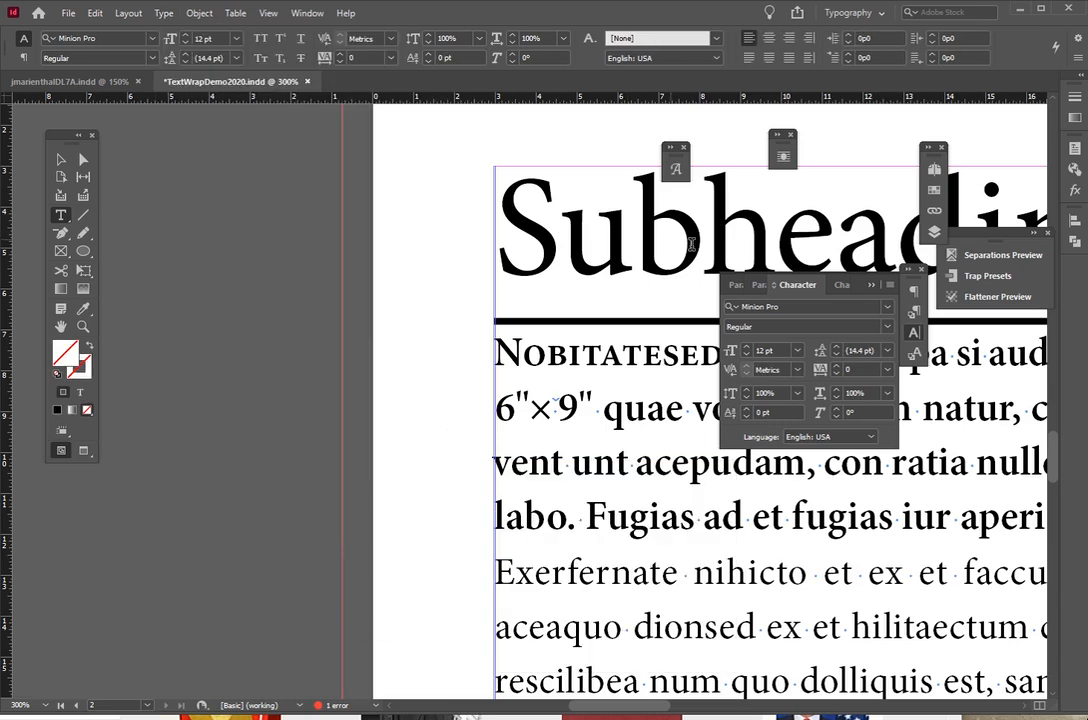